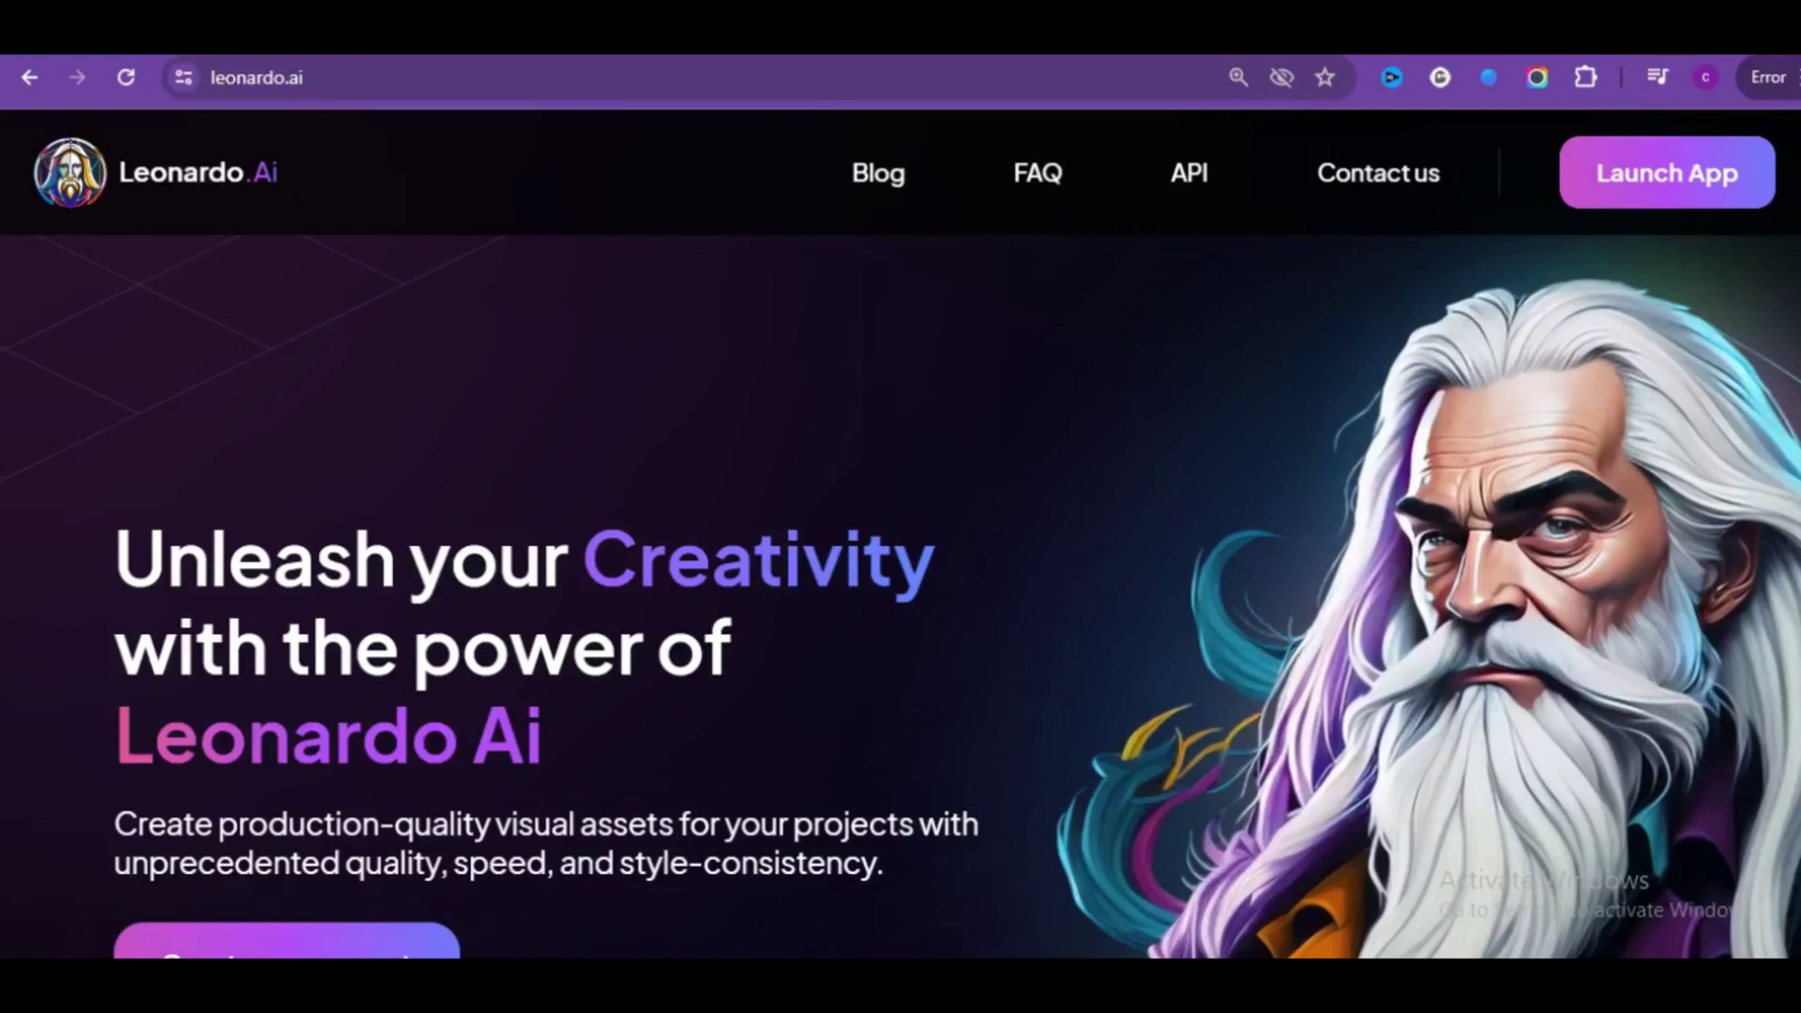
scroll(901, 591, down, 3)
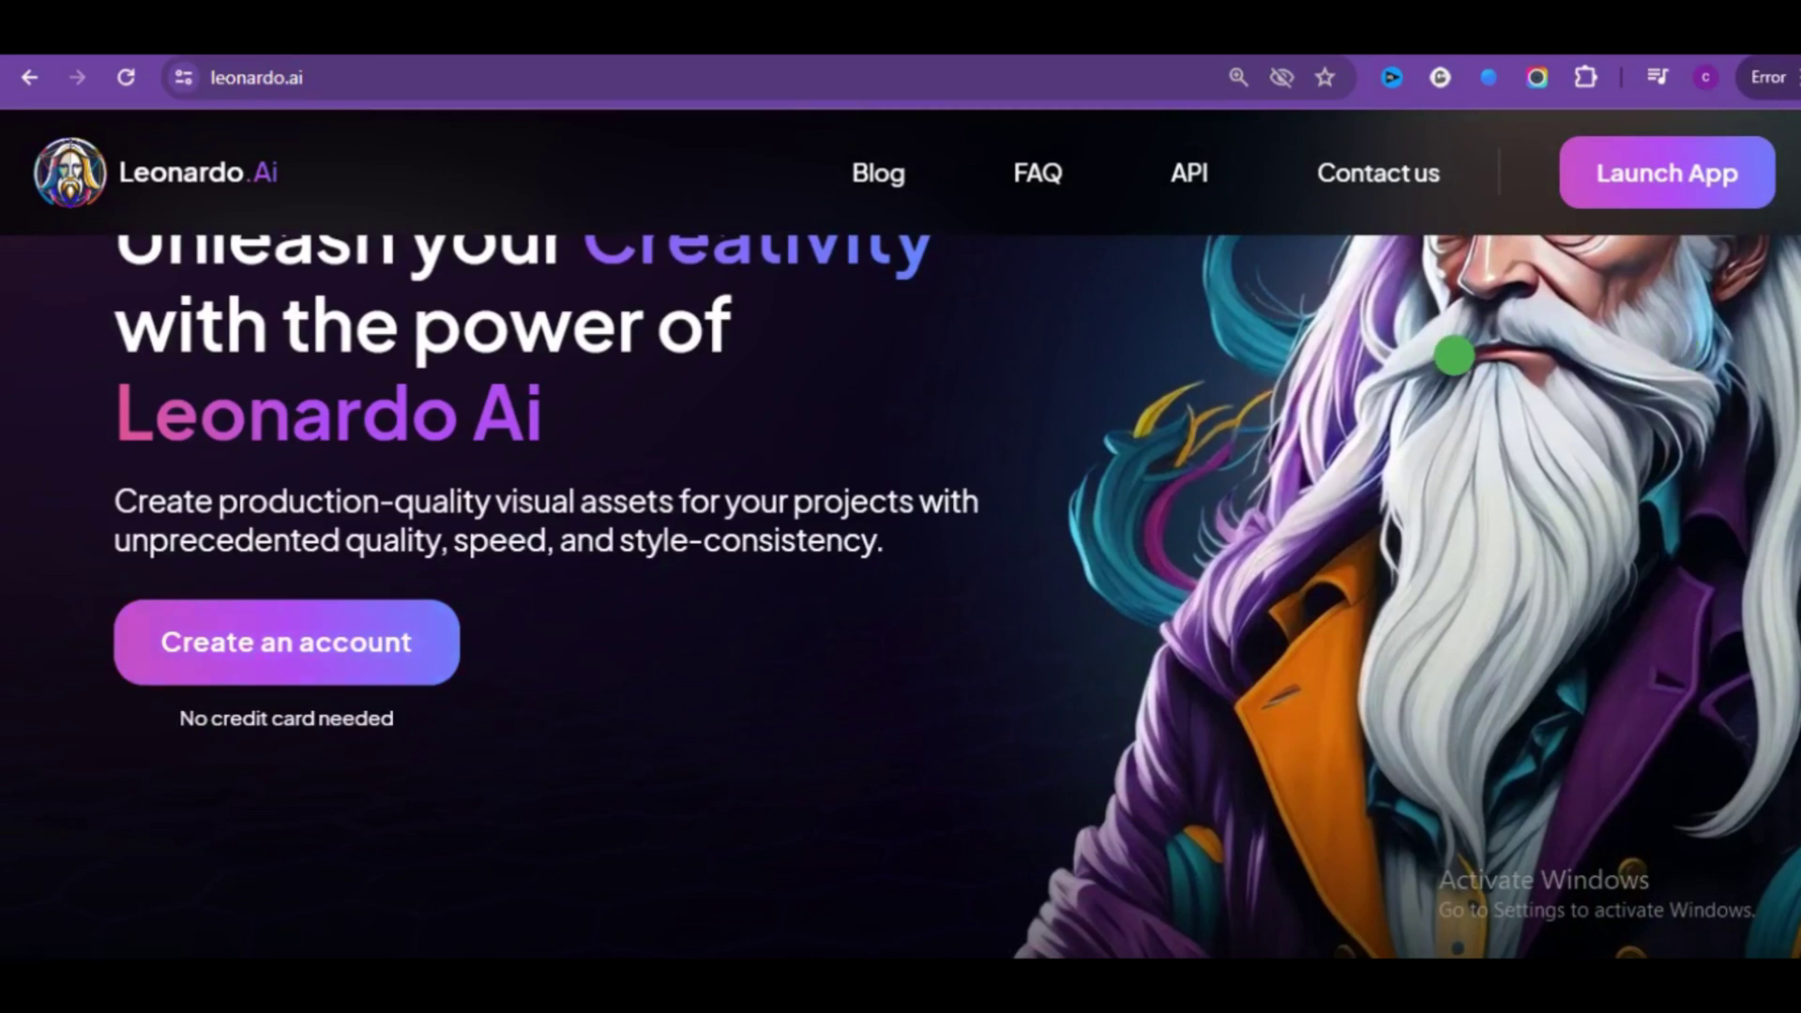
Step: Log in with the existing account and dismiss the What's New announcement
click(1643, 175)
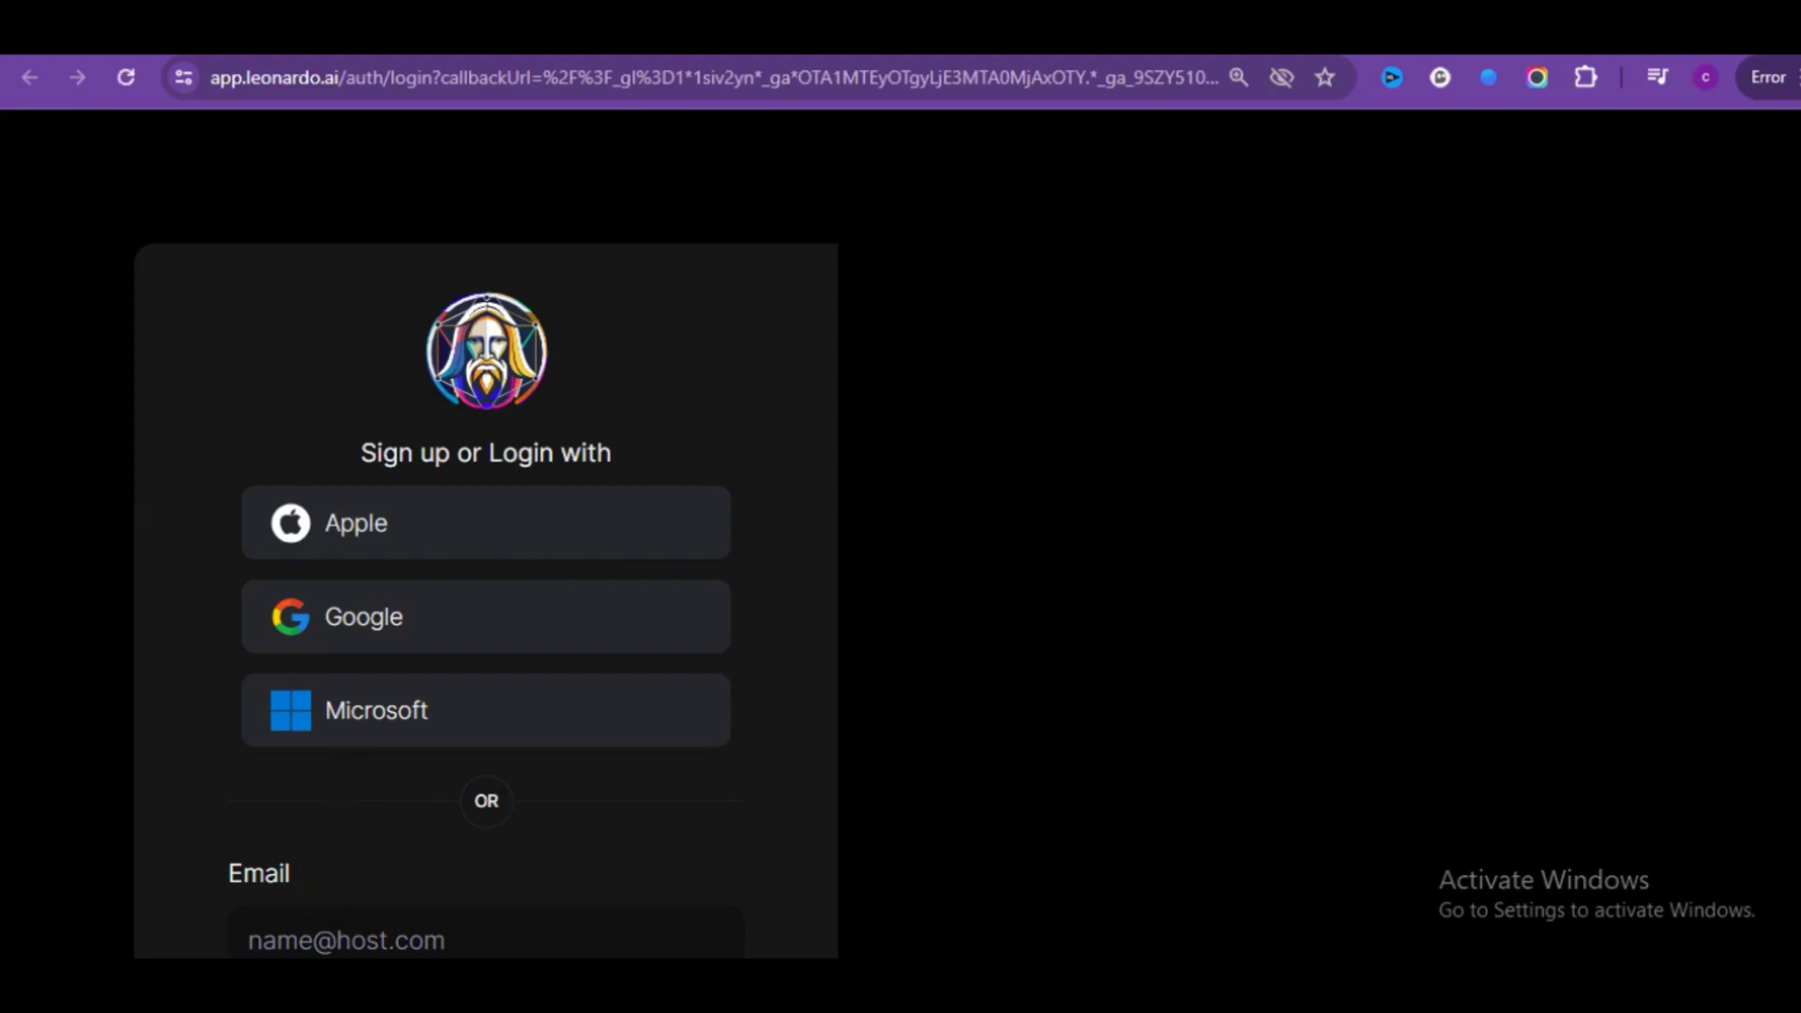
scroll(901, 534, down, 3)
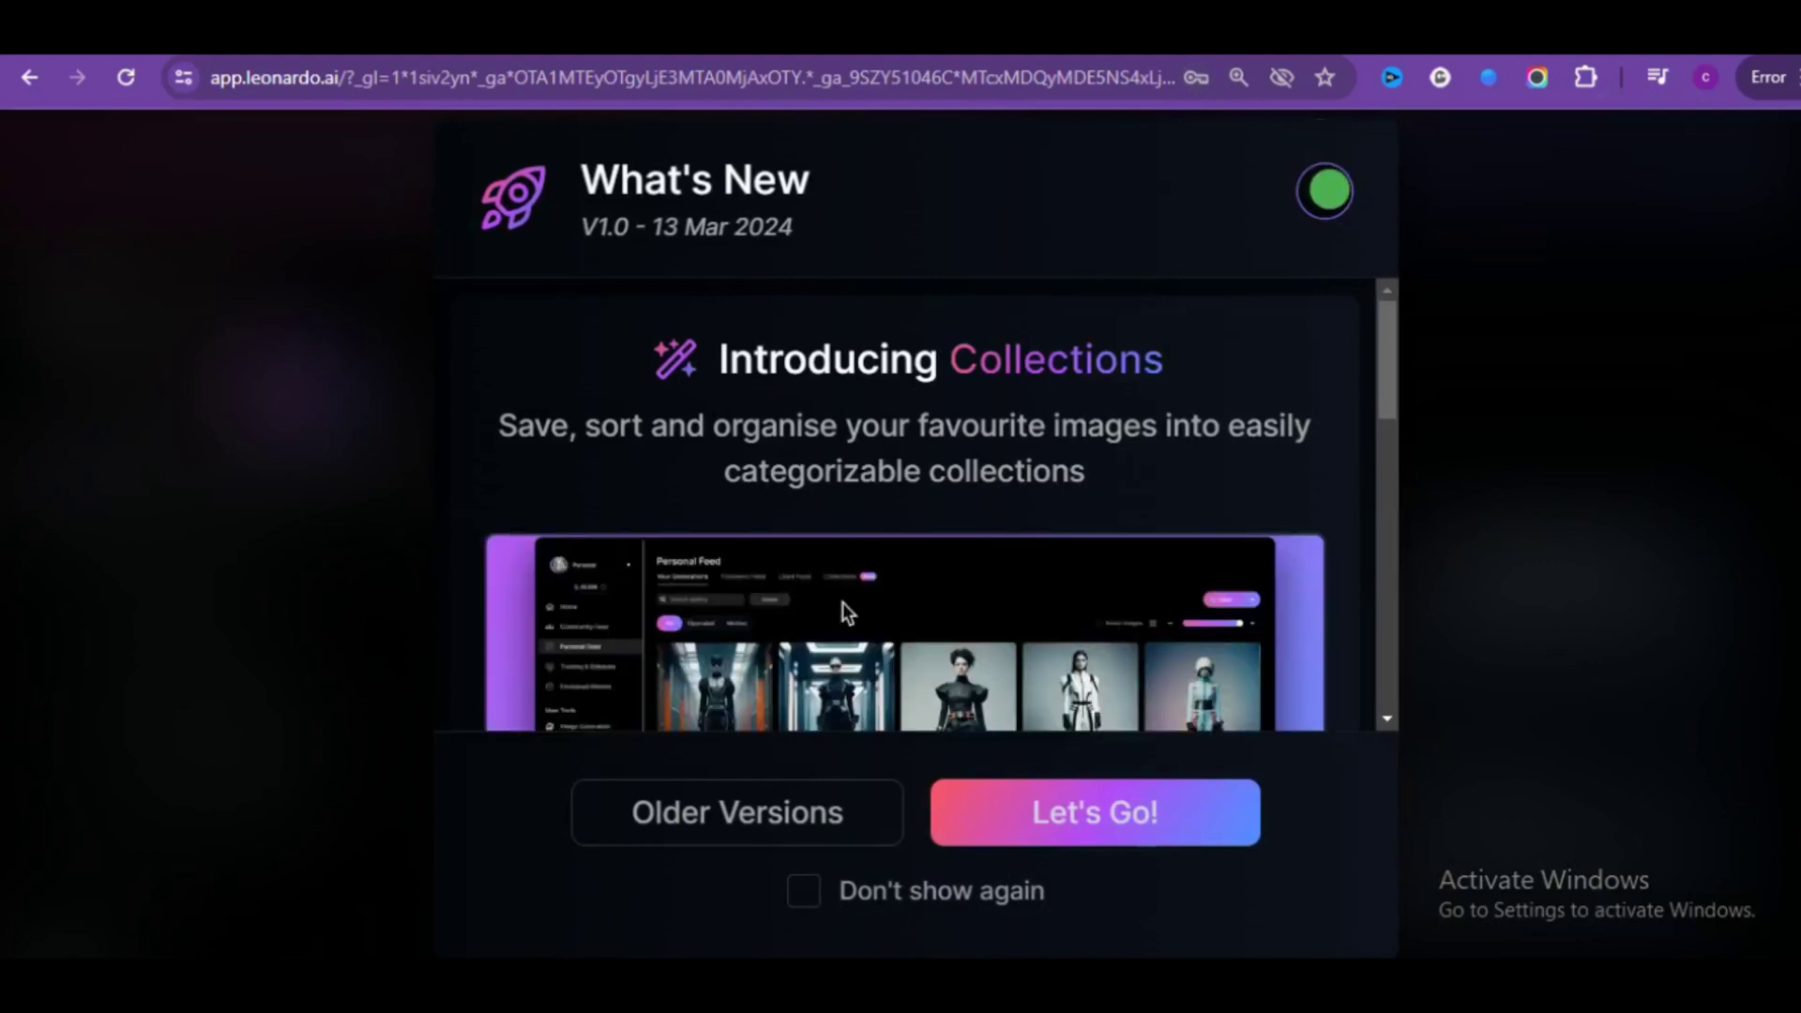
click(1326, 189)
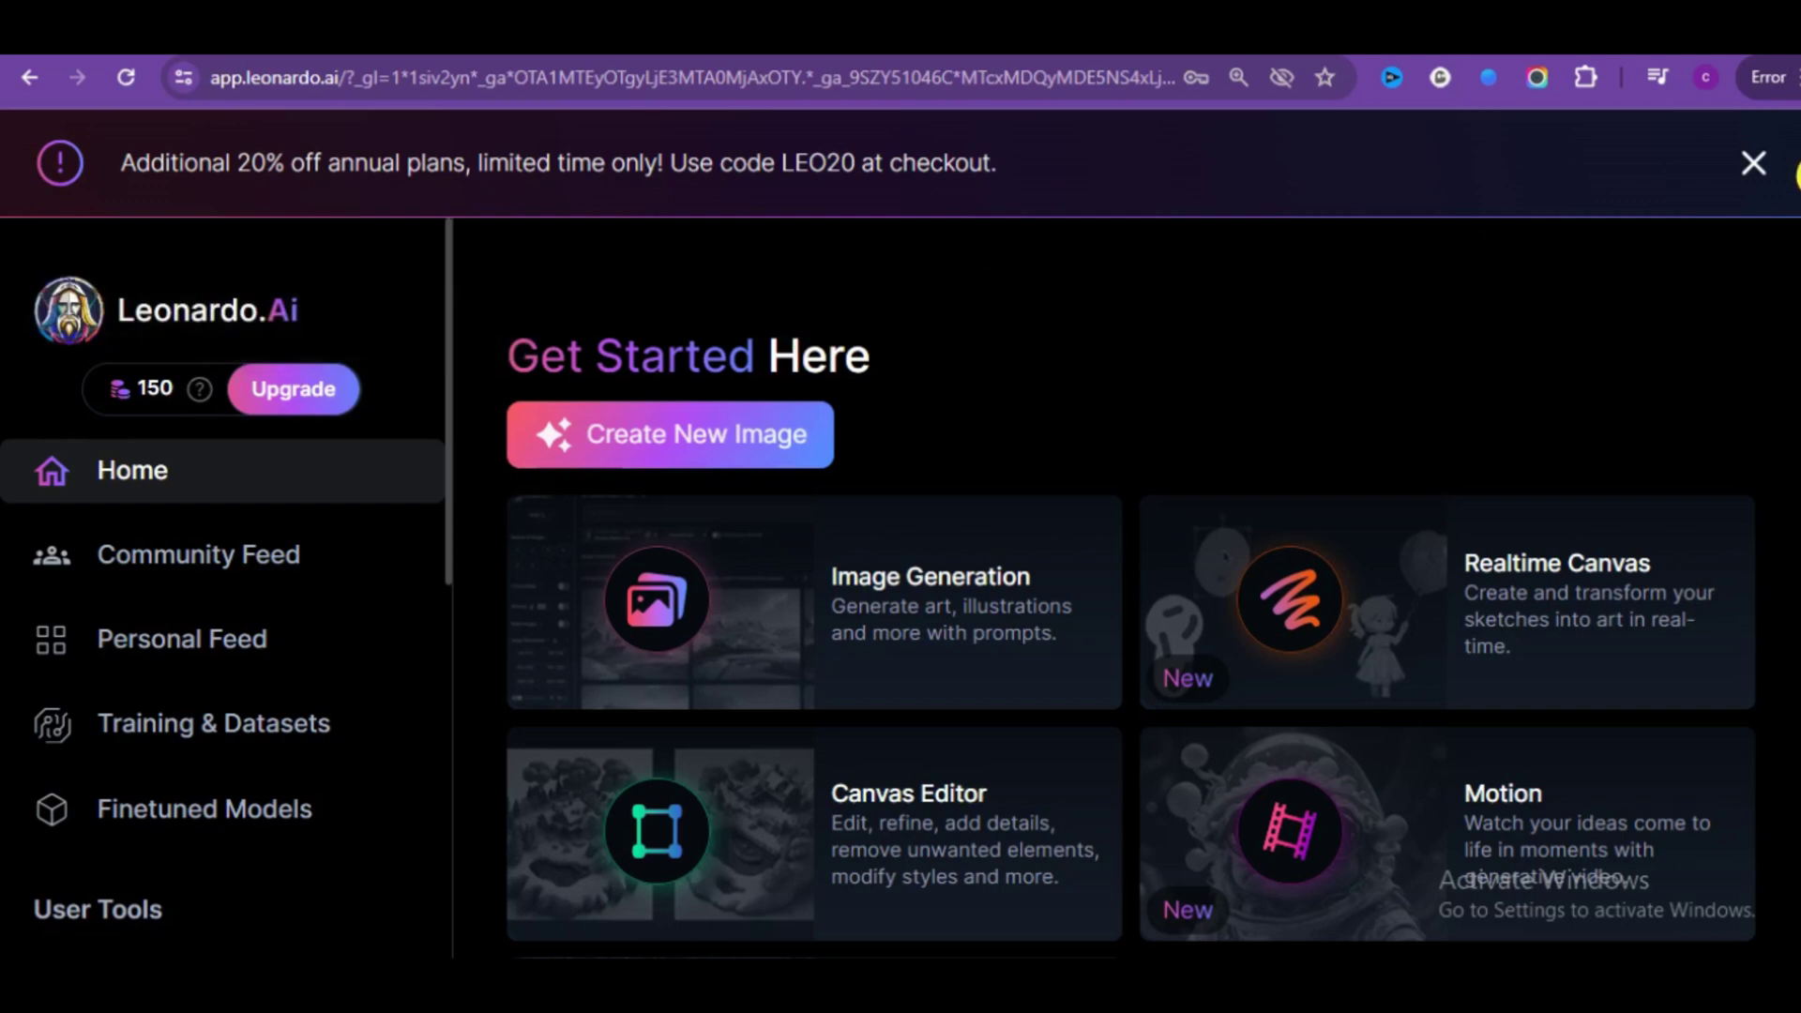
Step: Dismiss the discount banner, open Image Generation, and pick the 1024 × 1024 preset
click(1754, 163)
scroll(1755, 237, down, 5)
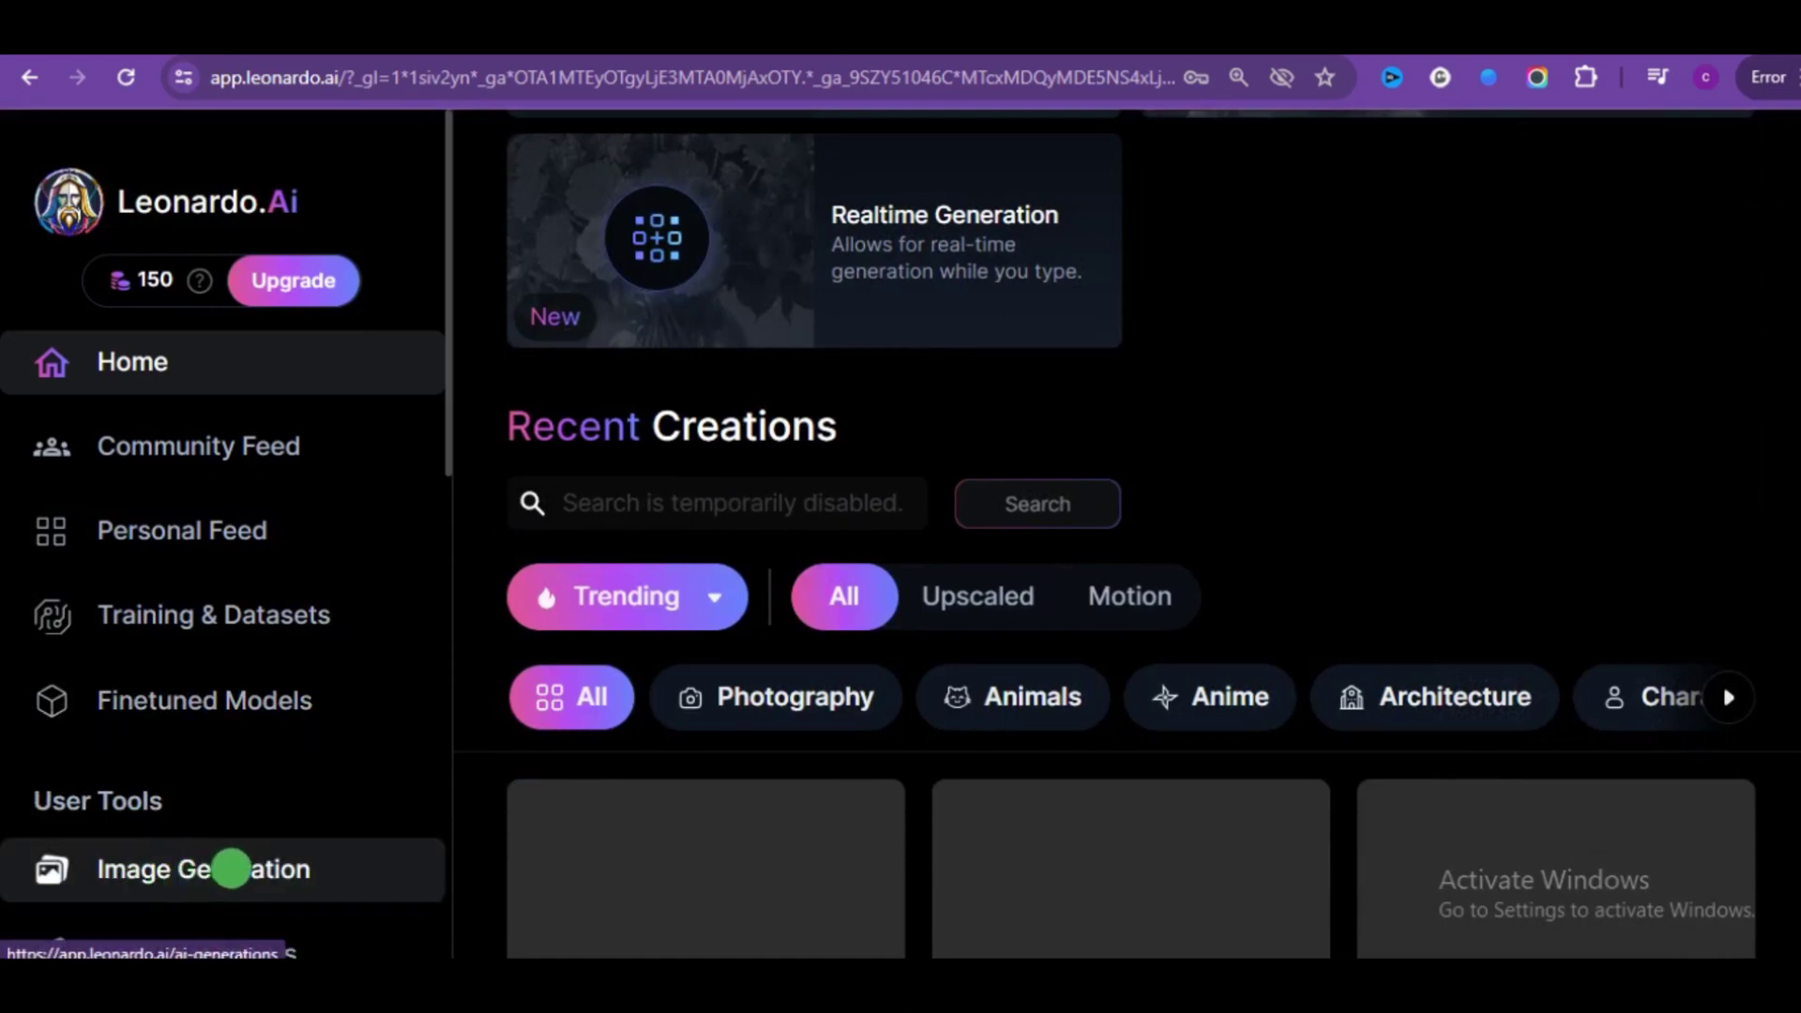
click(230, 868)
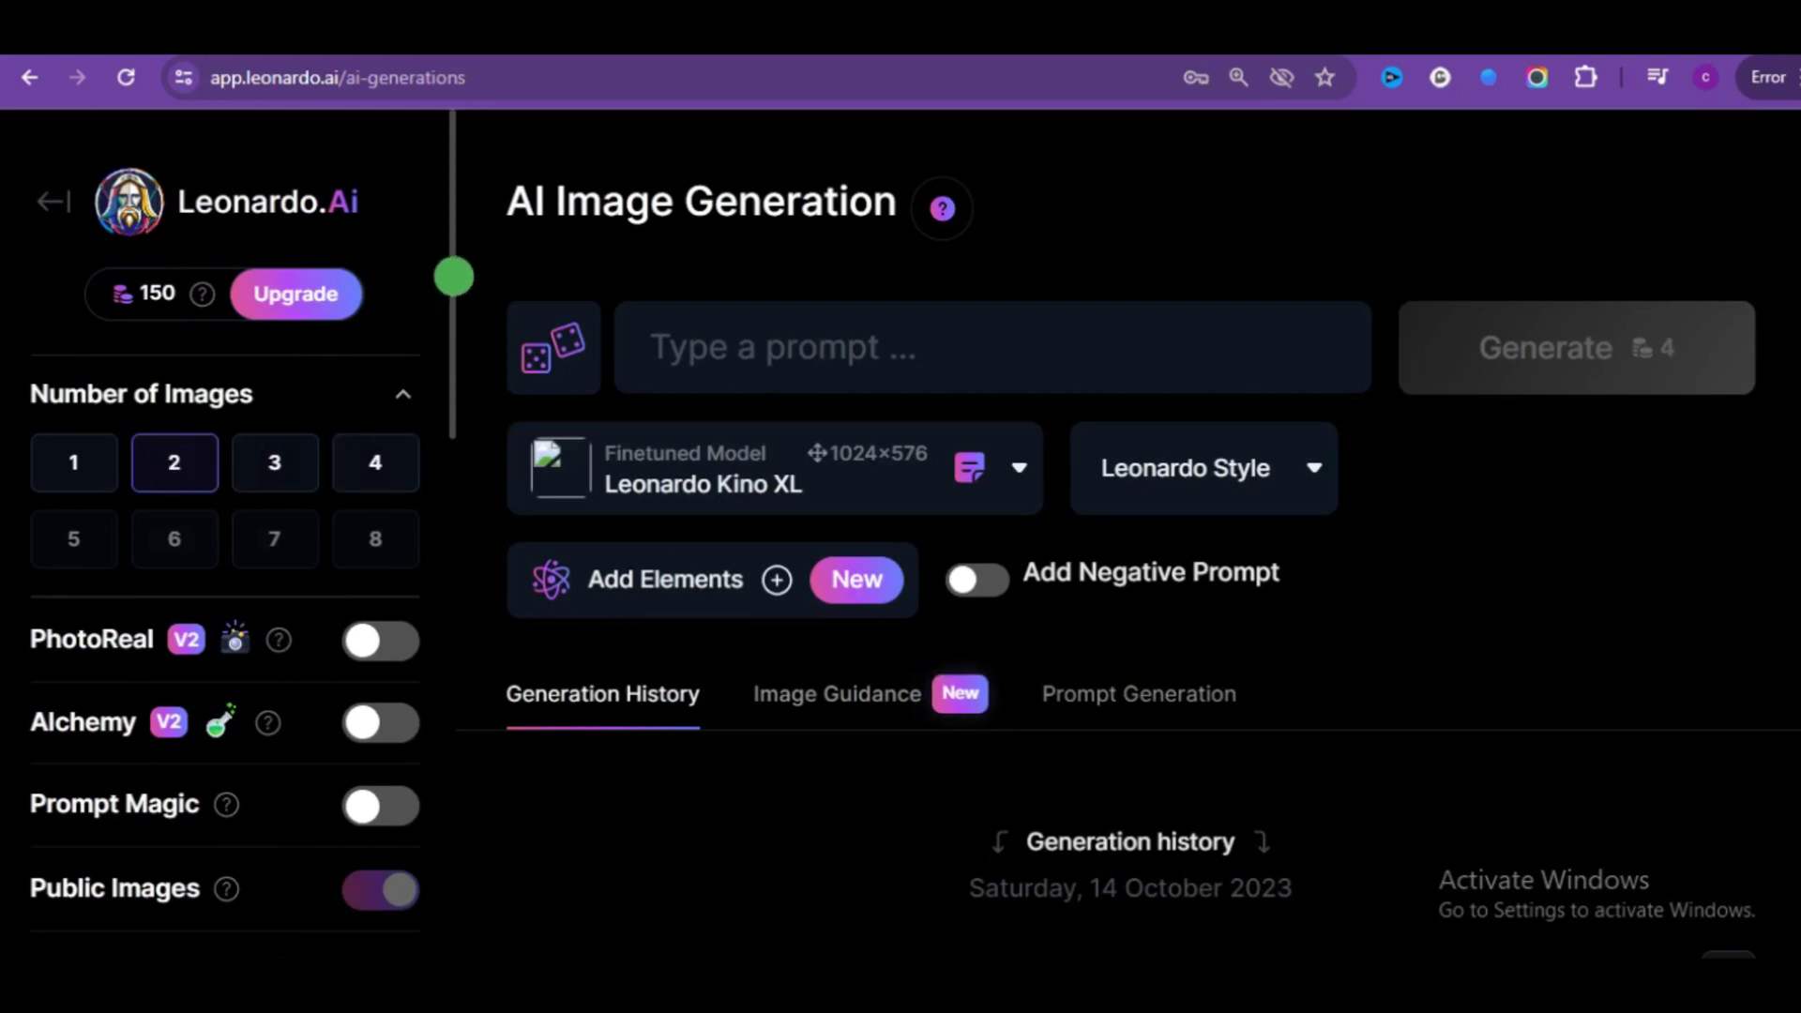
mouse_move(452, 285)
mouse_down()
mouse_move(476, 546)
mouse_move(454, 558)
mouse_up()
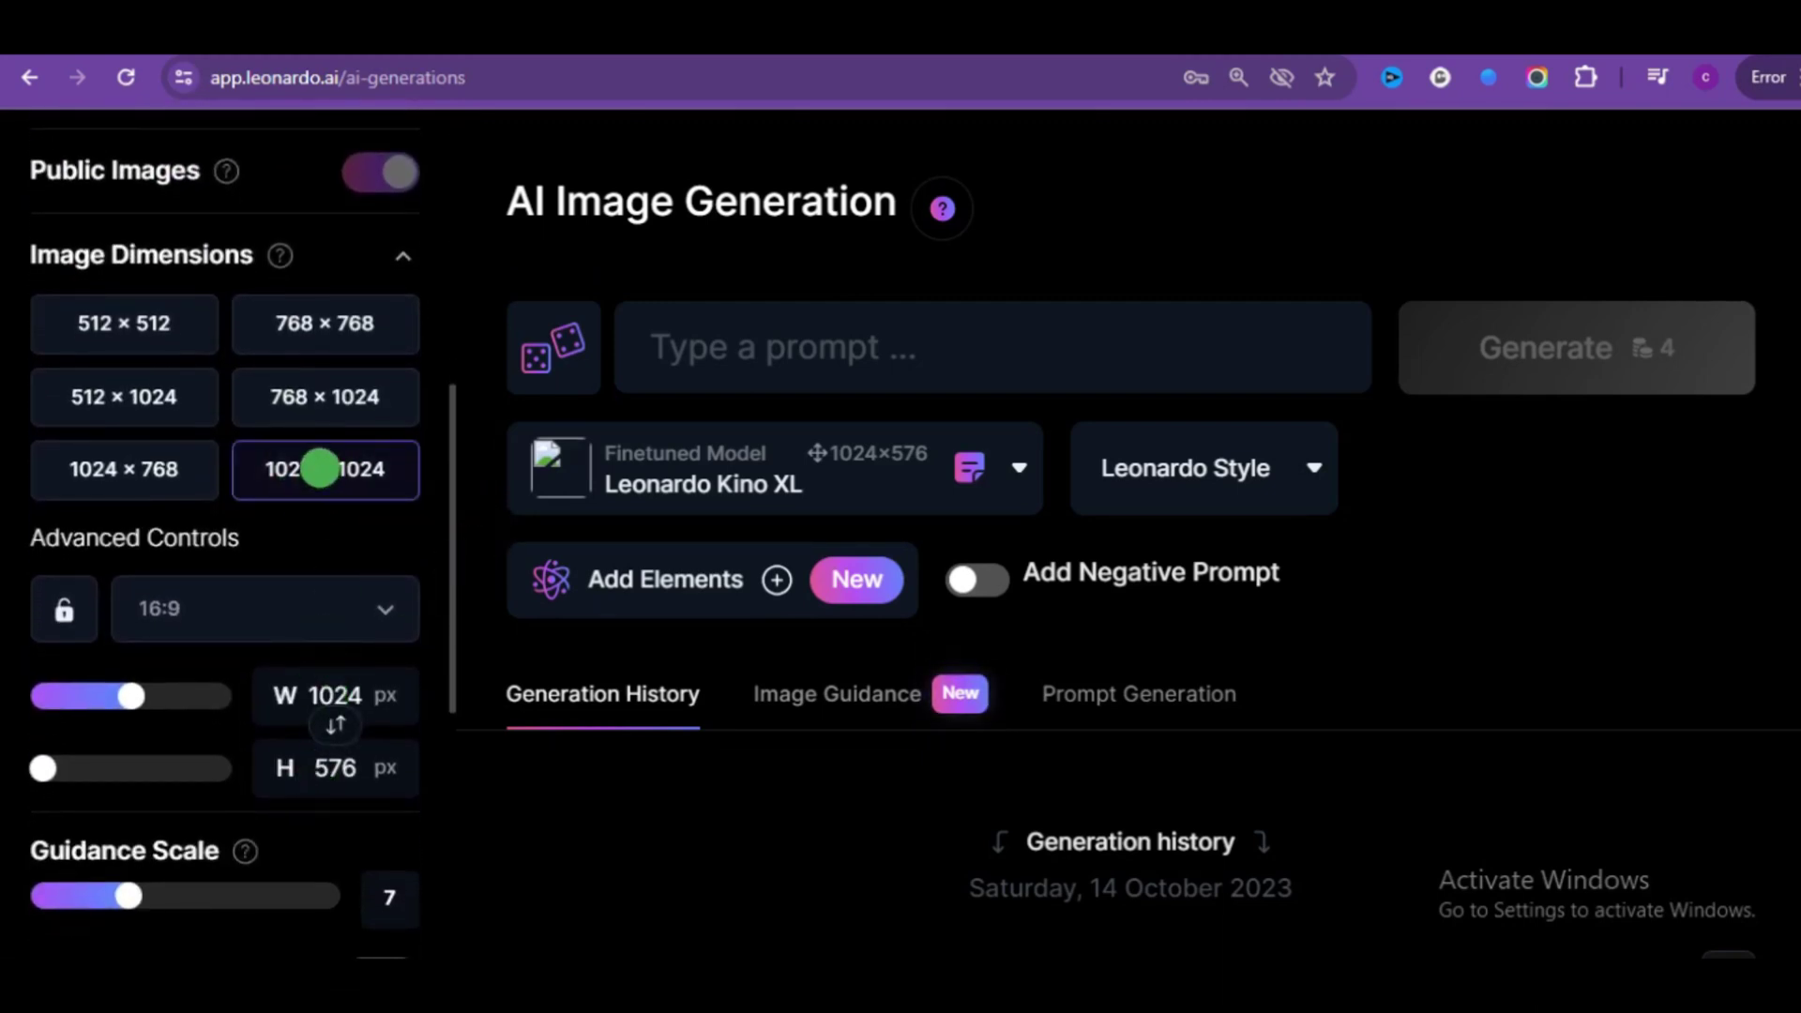
click(319, 469)
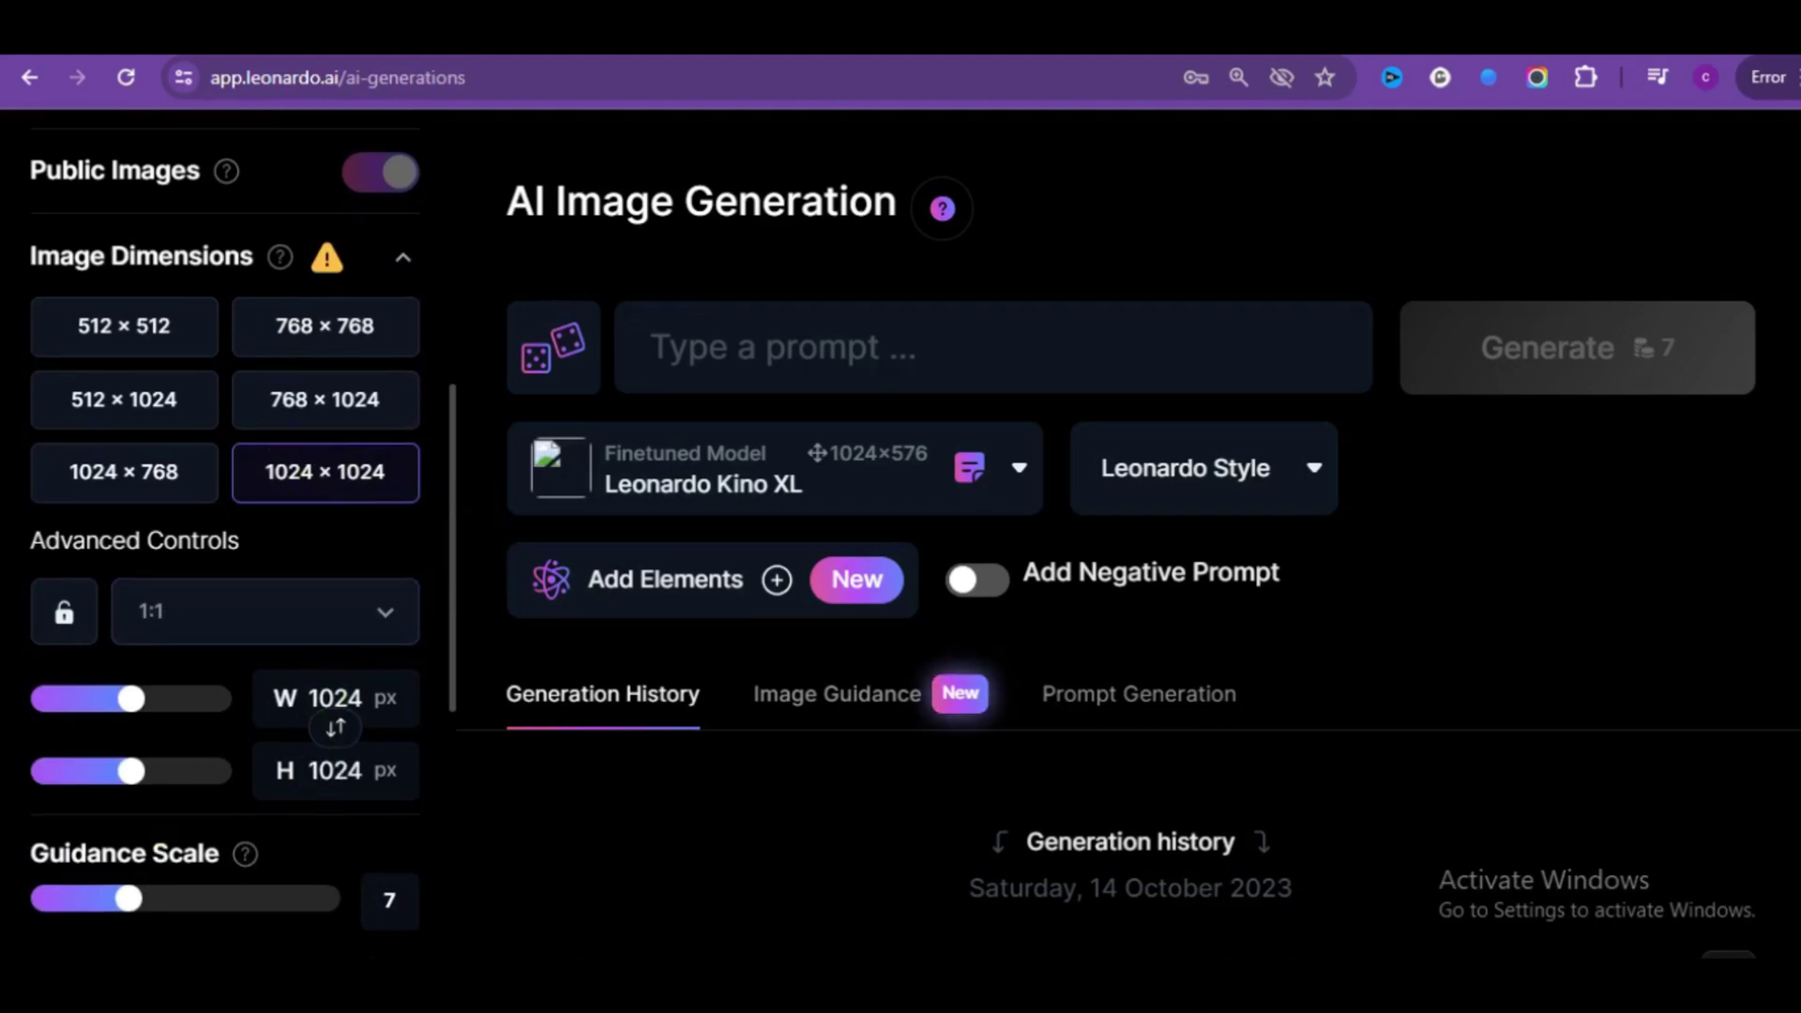
Step: Paste the blue-dress little girl prompt and select the Leonardo Diffusion XL model
click(663, 345)
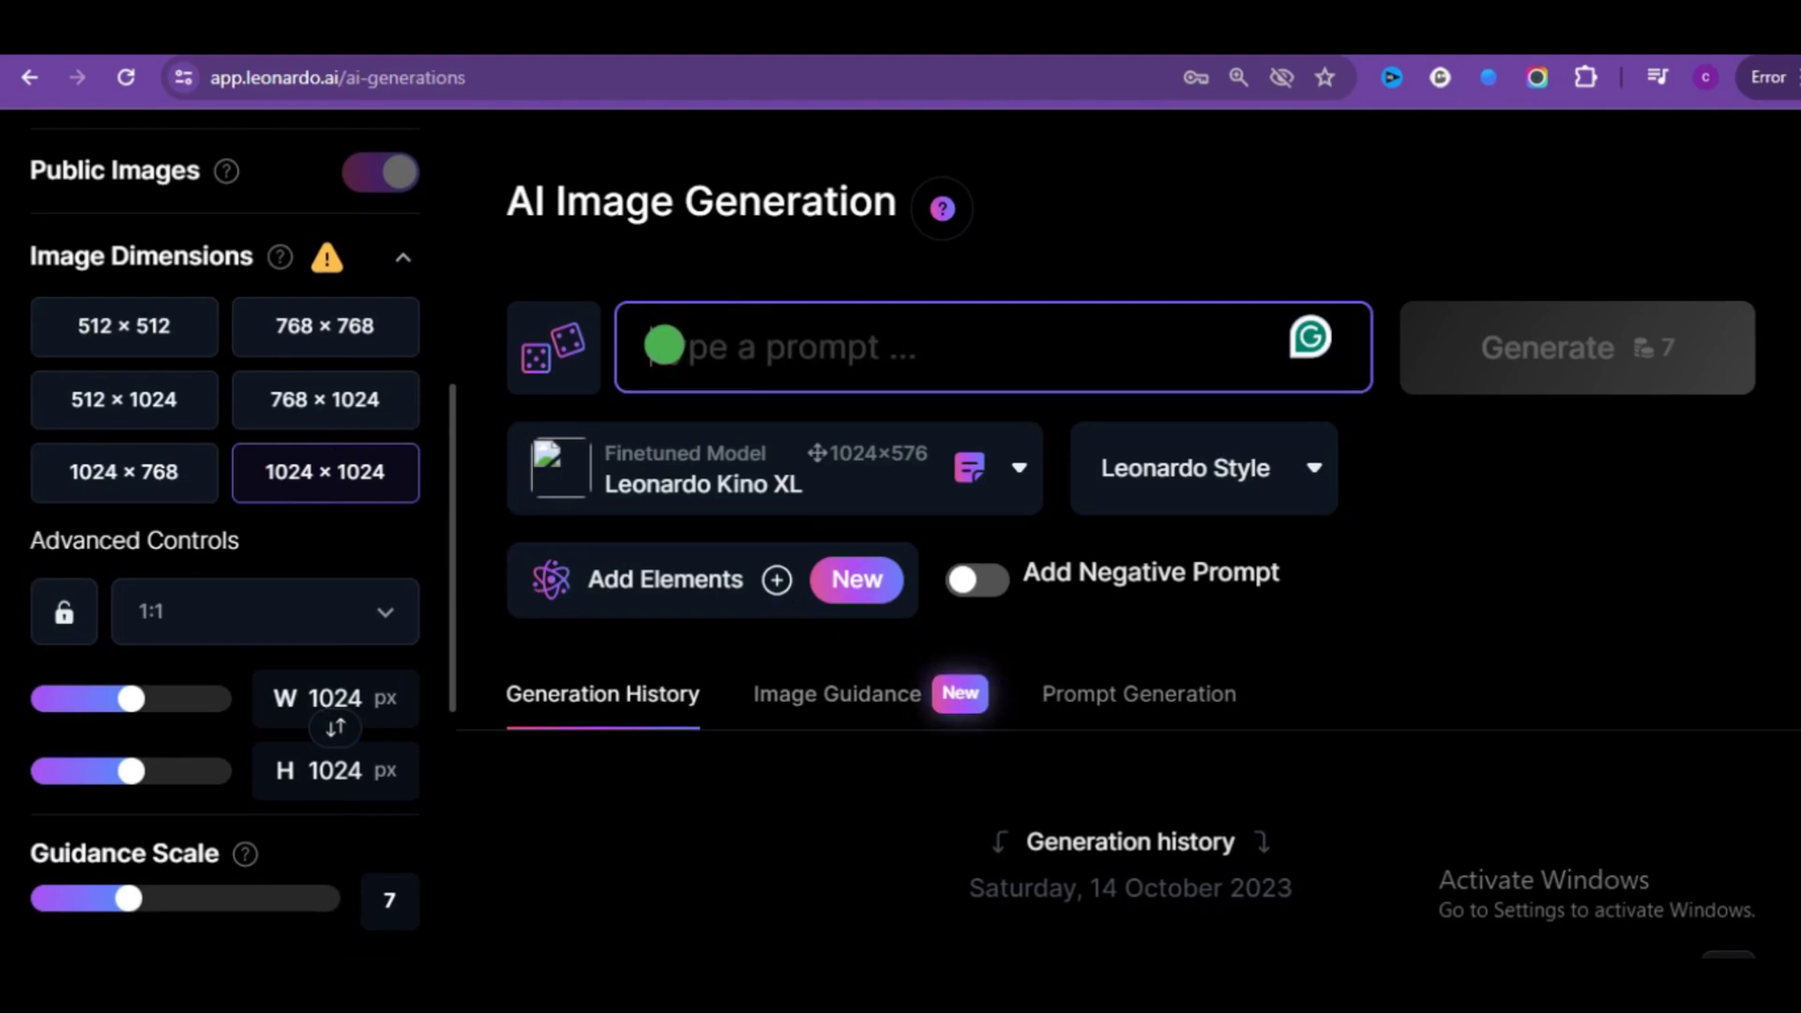
text(little girl character, multiple poses and expressions, children's book illustration style, cute, 5 years old girl, full color, Blake shoes, blue  dress, beautiful gown, long curl brown hair flat color, no outline)
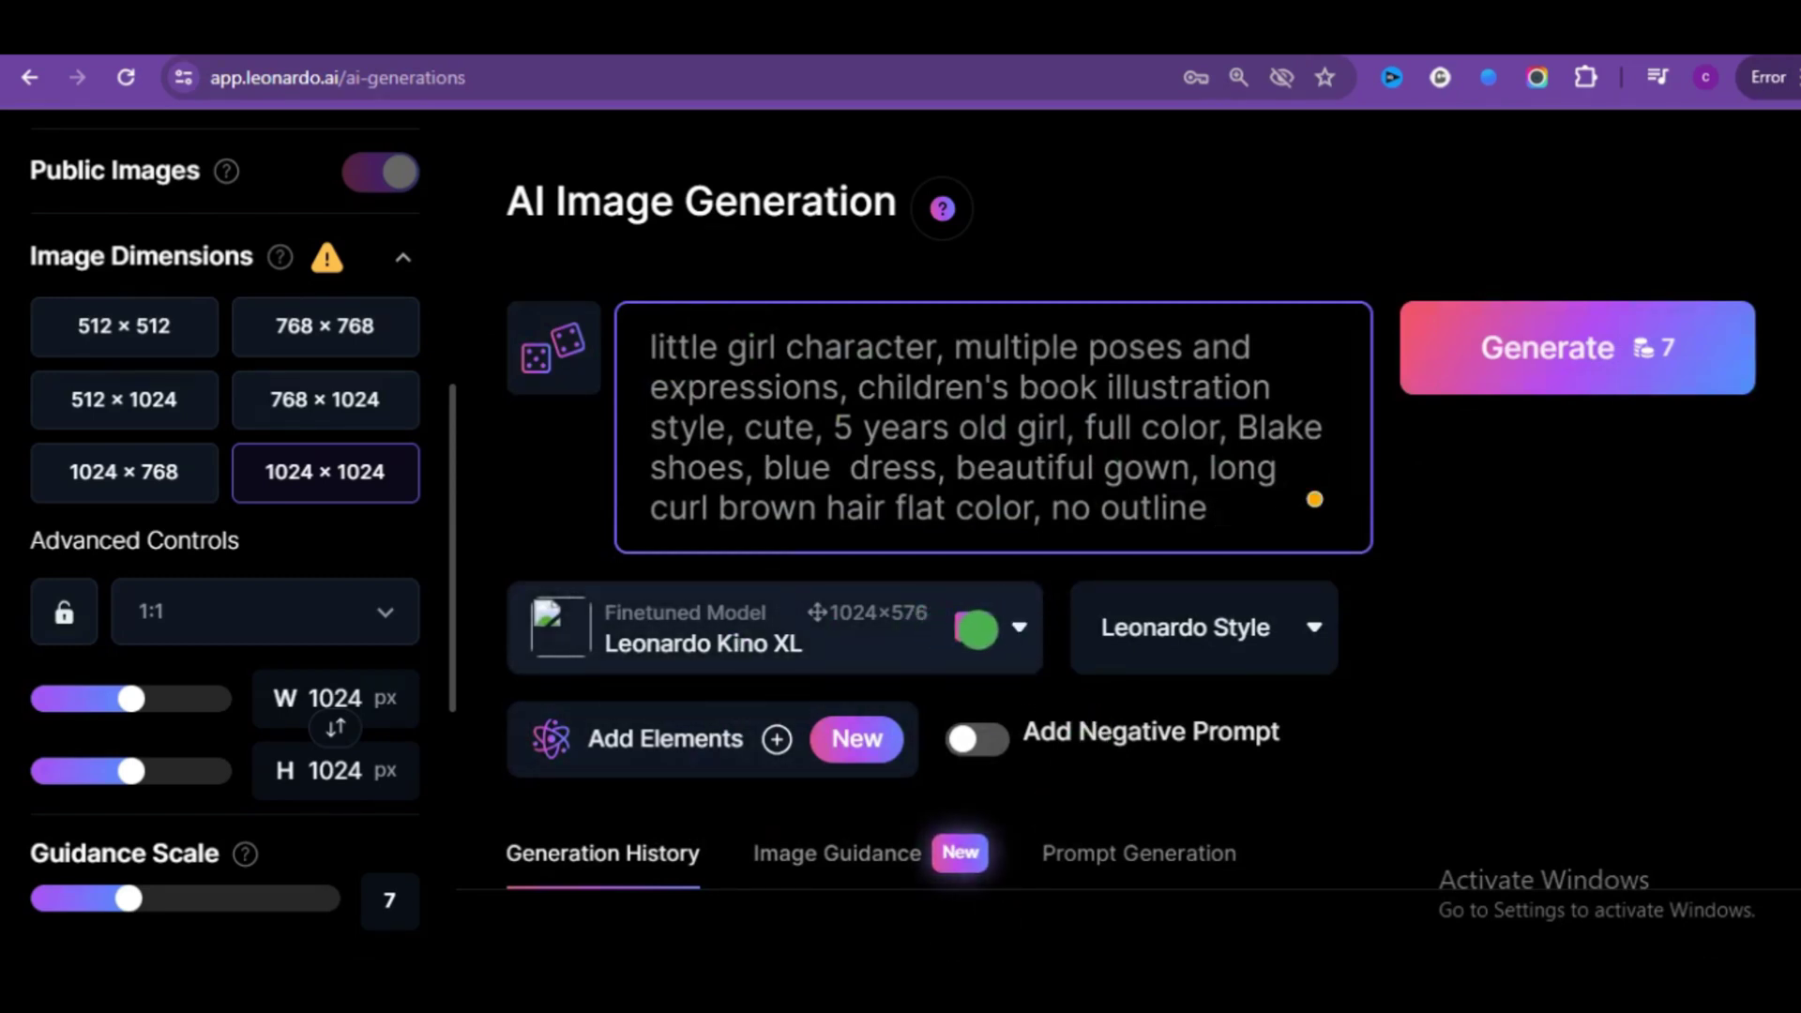
click(1015, 627)
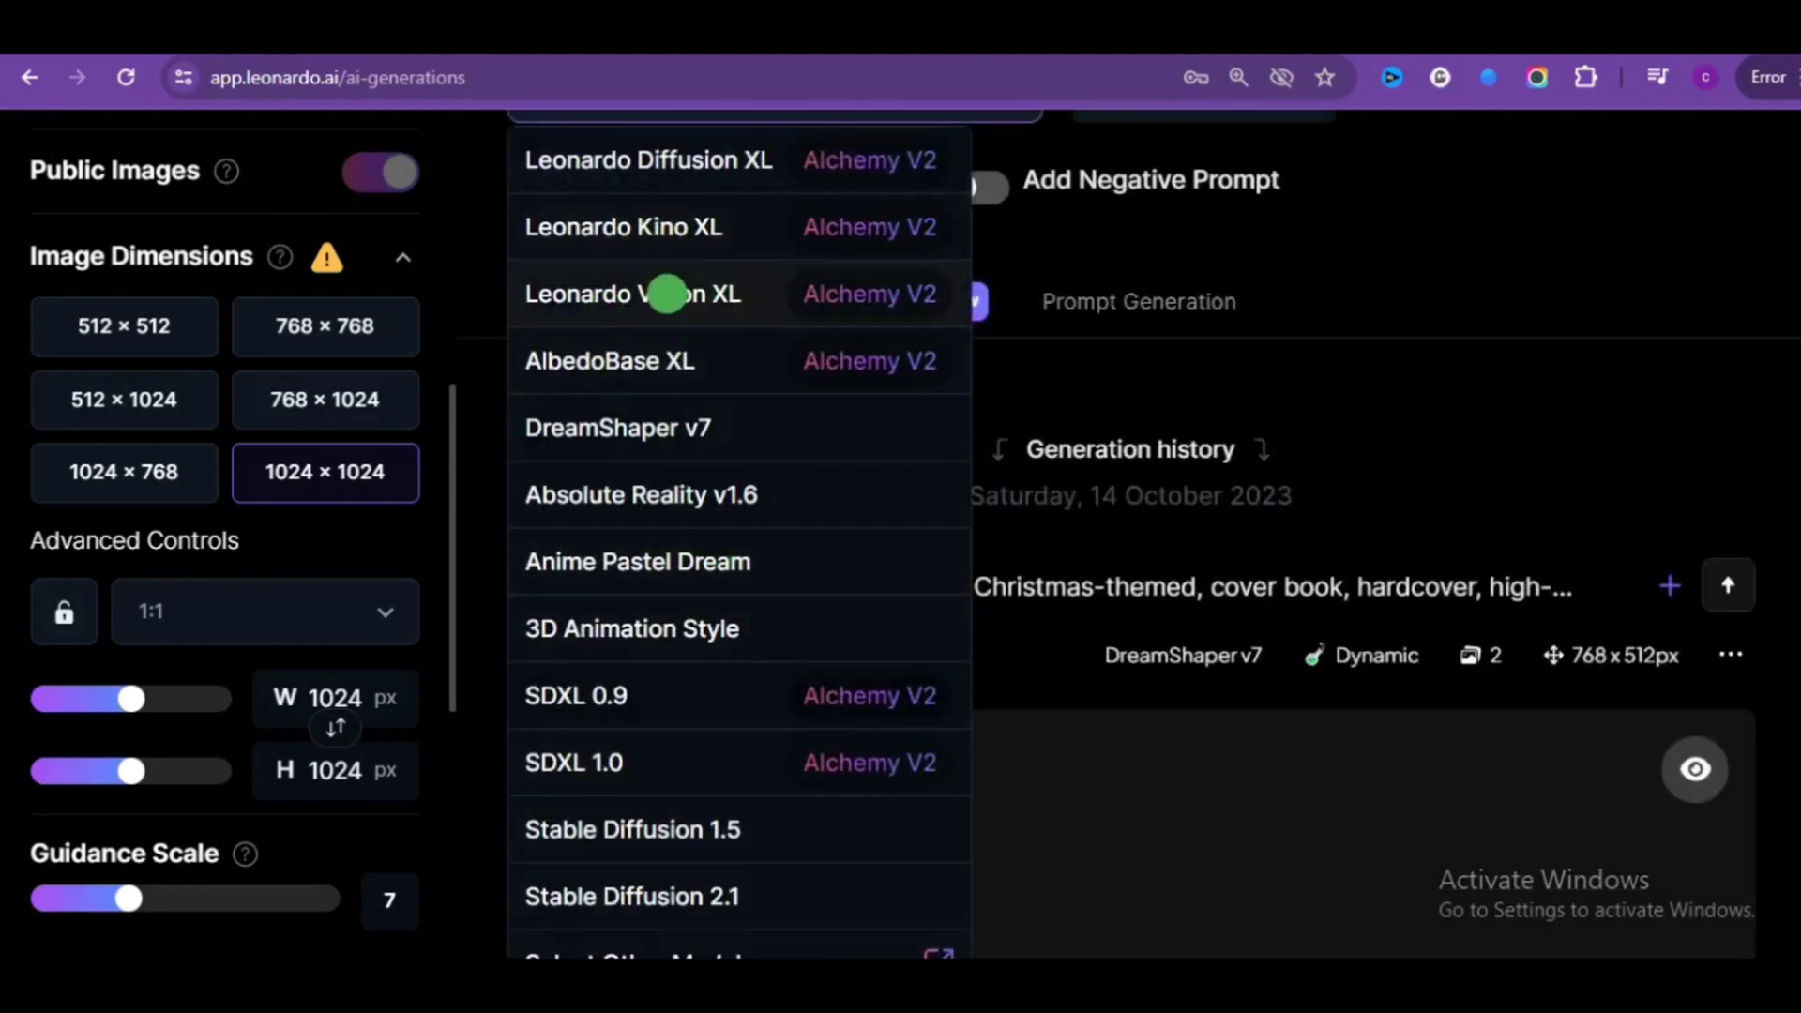
click(665, 153)
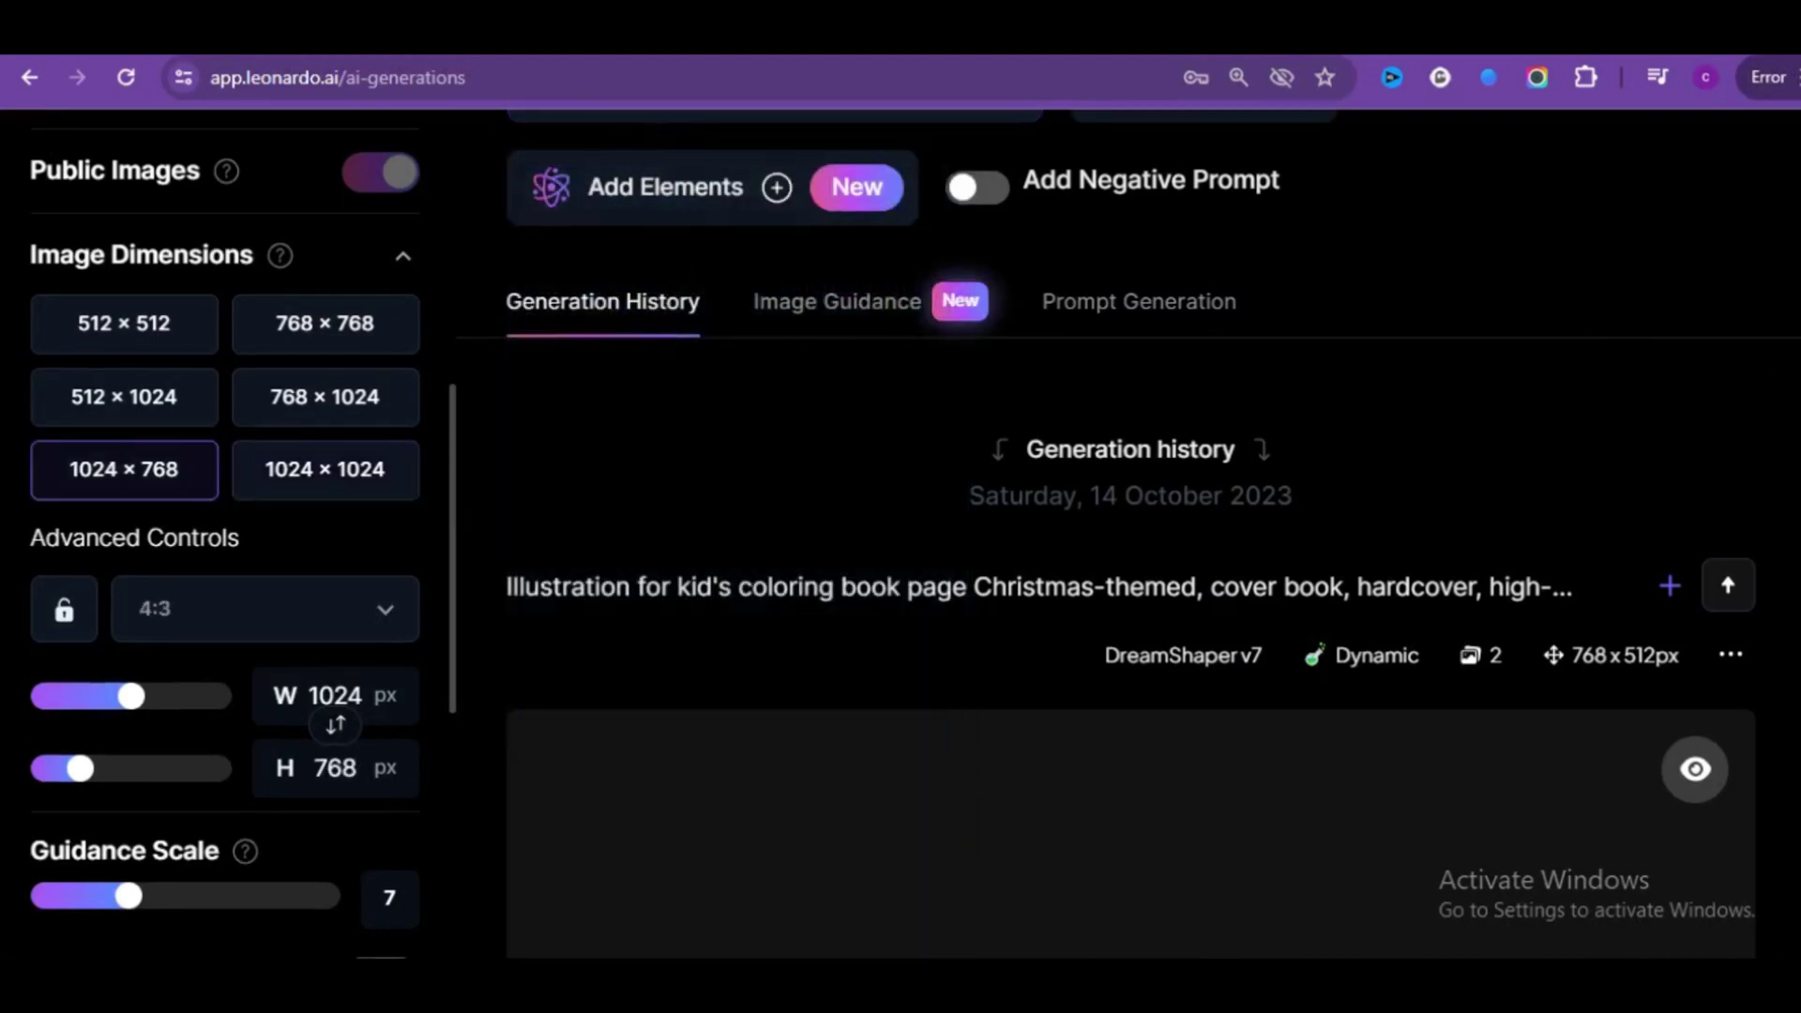
scroll(917, 568, up, 4)
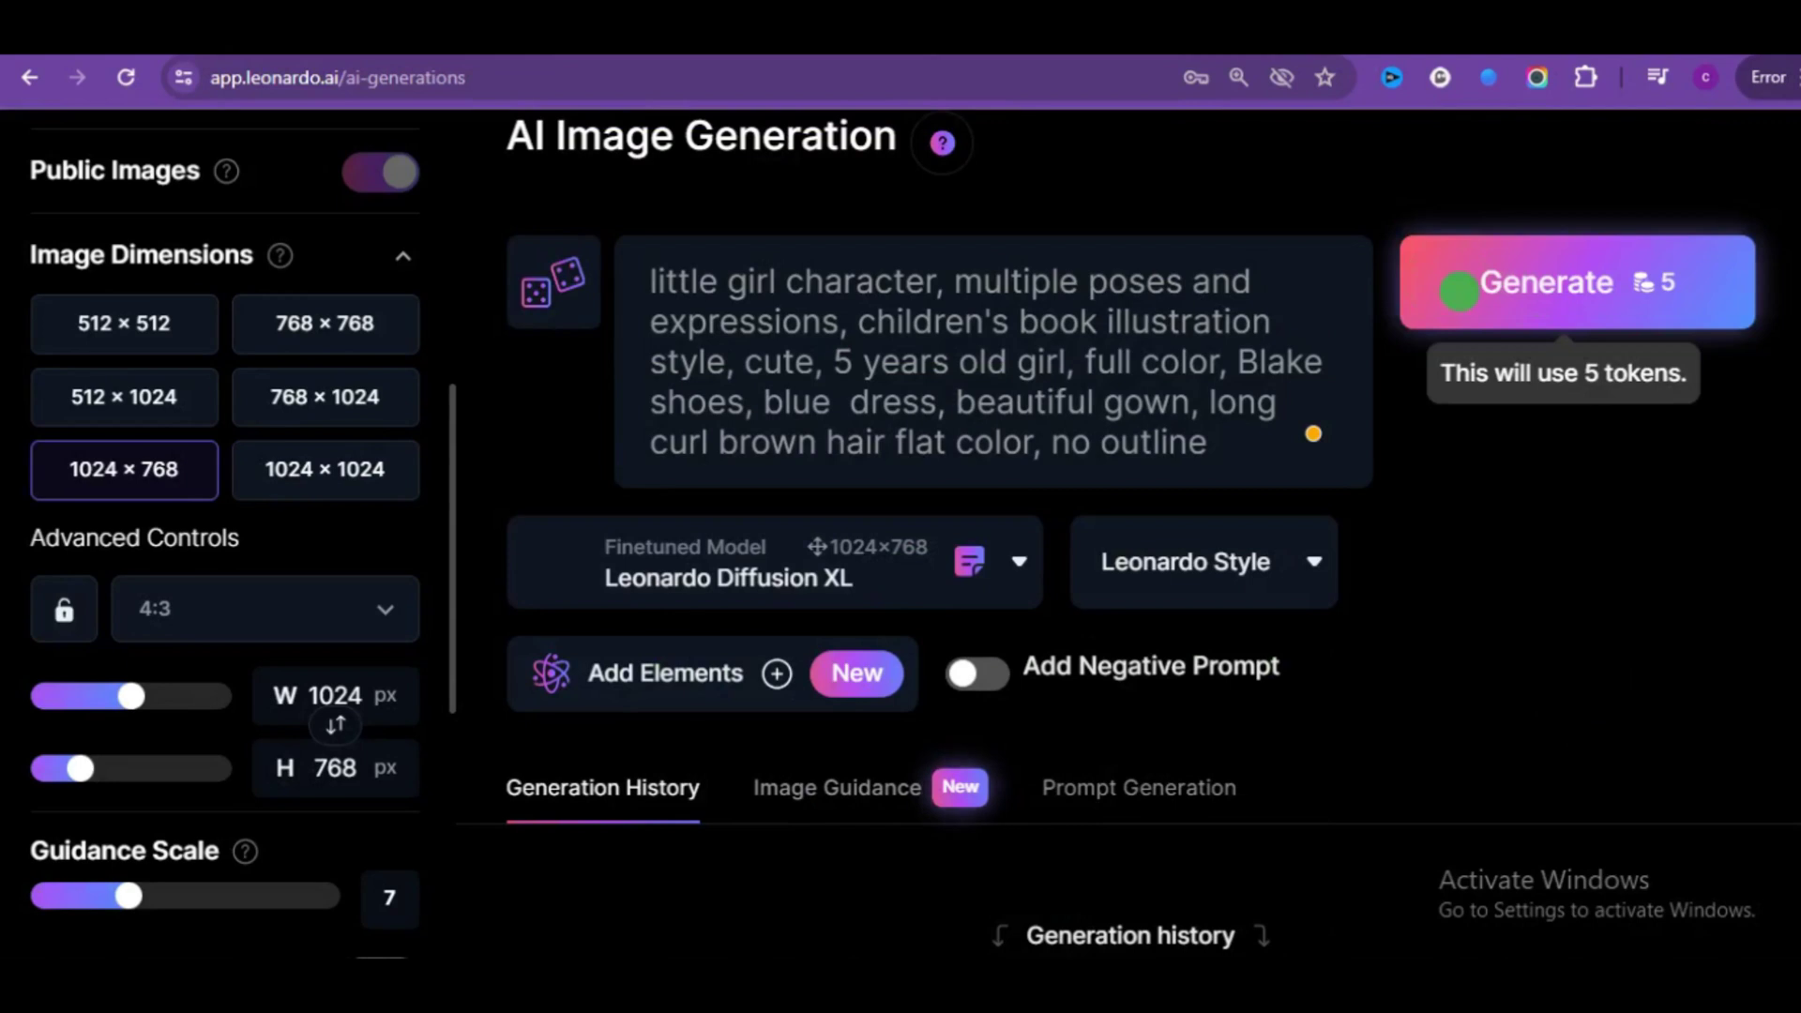
Step: Generate the character sheets, then zoom into the right sheet and view the four-pose image
click(1459, 289)
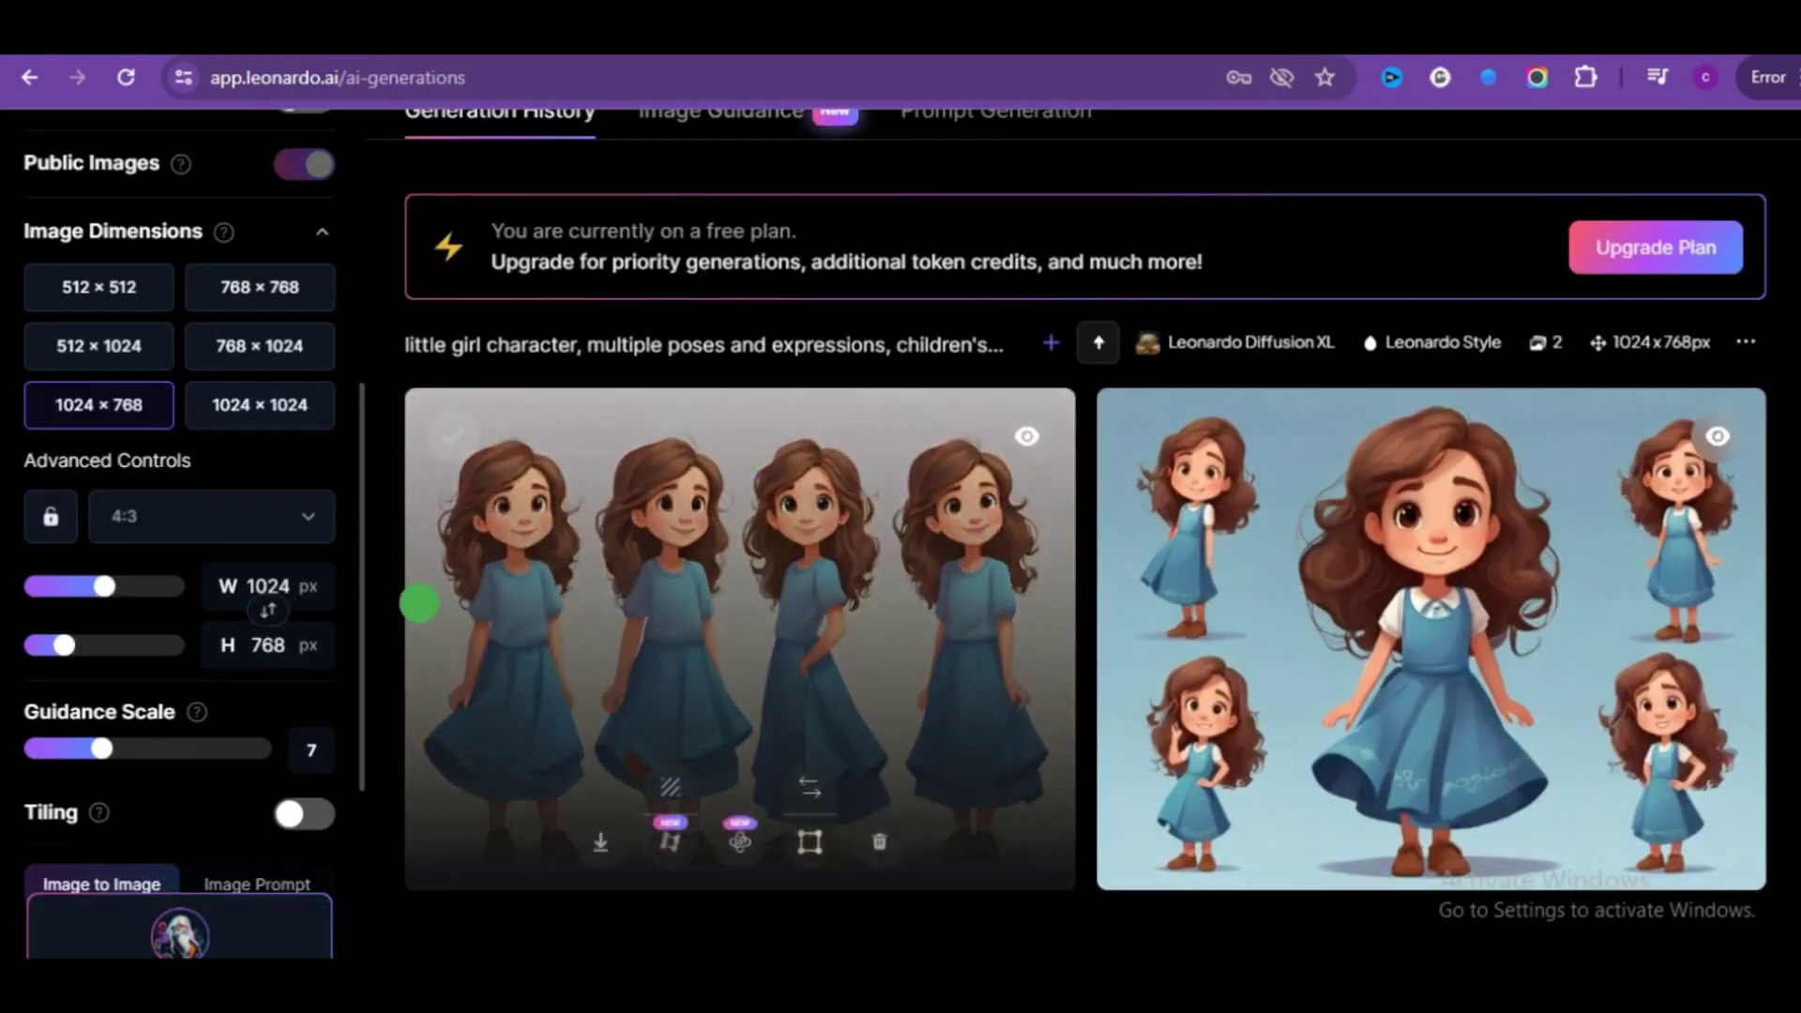
mouse_move(1430, 638)
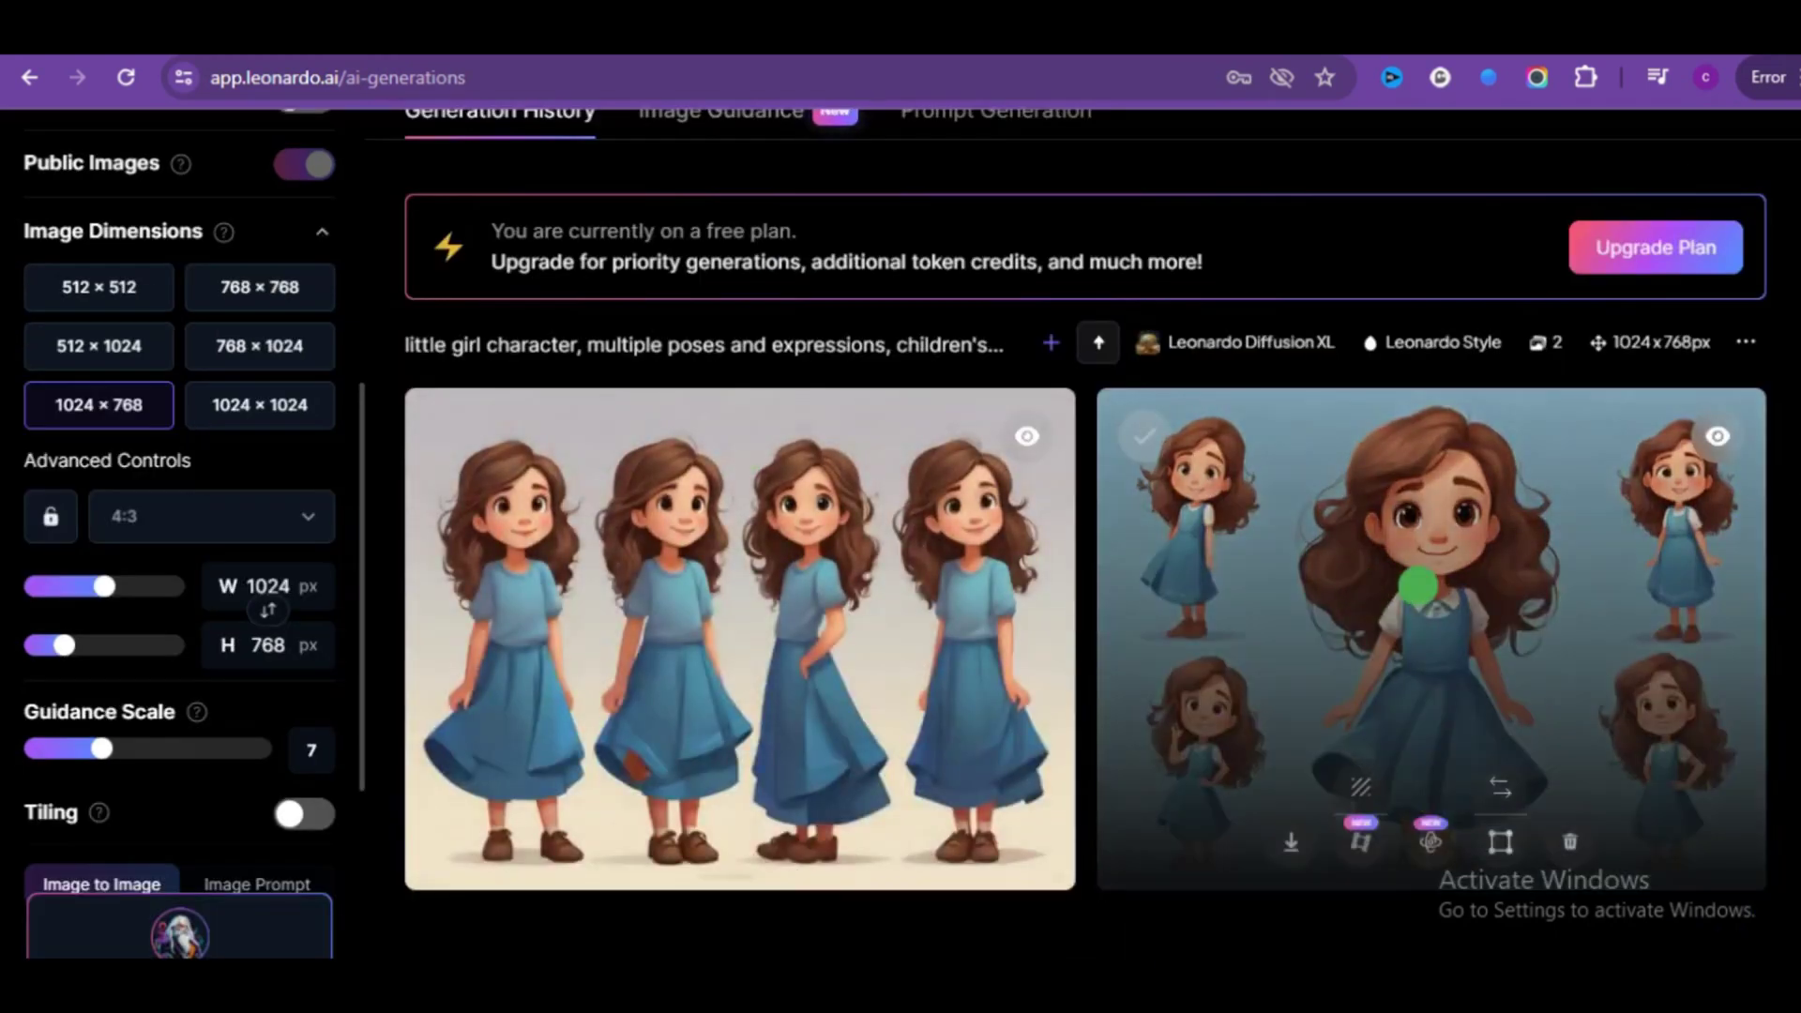
click(1419, 588)
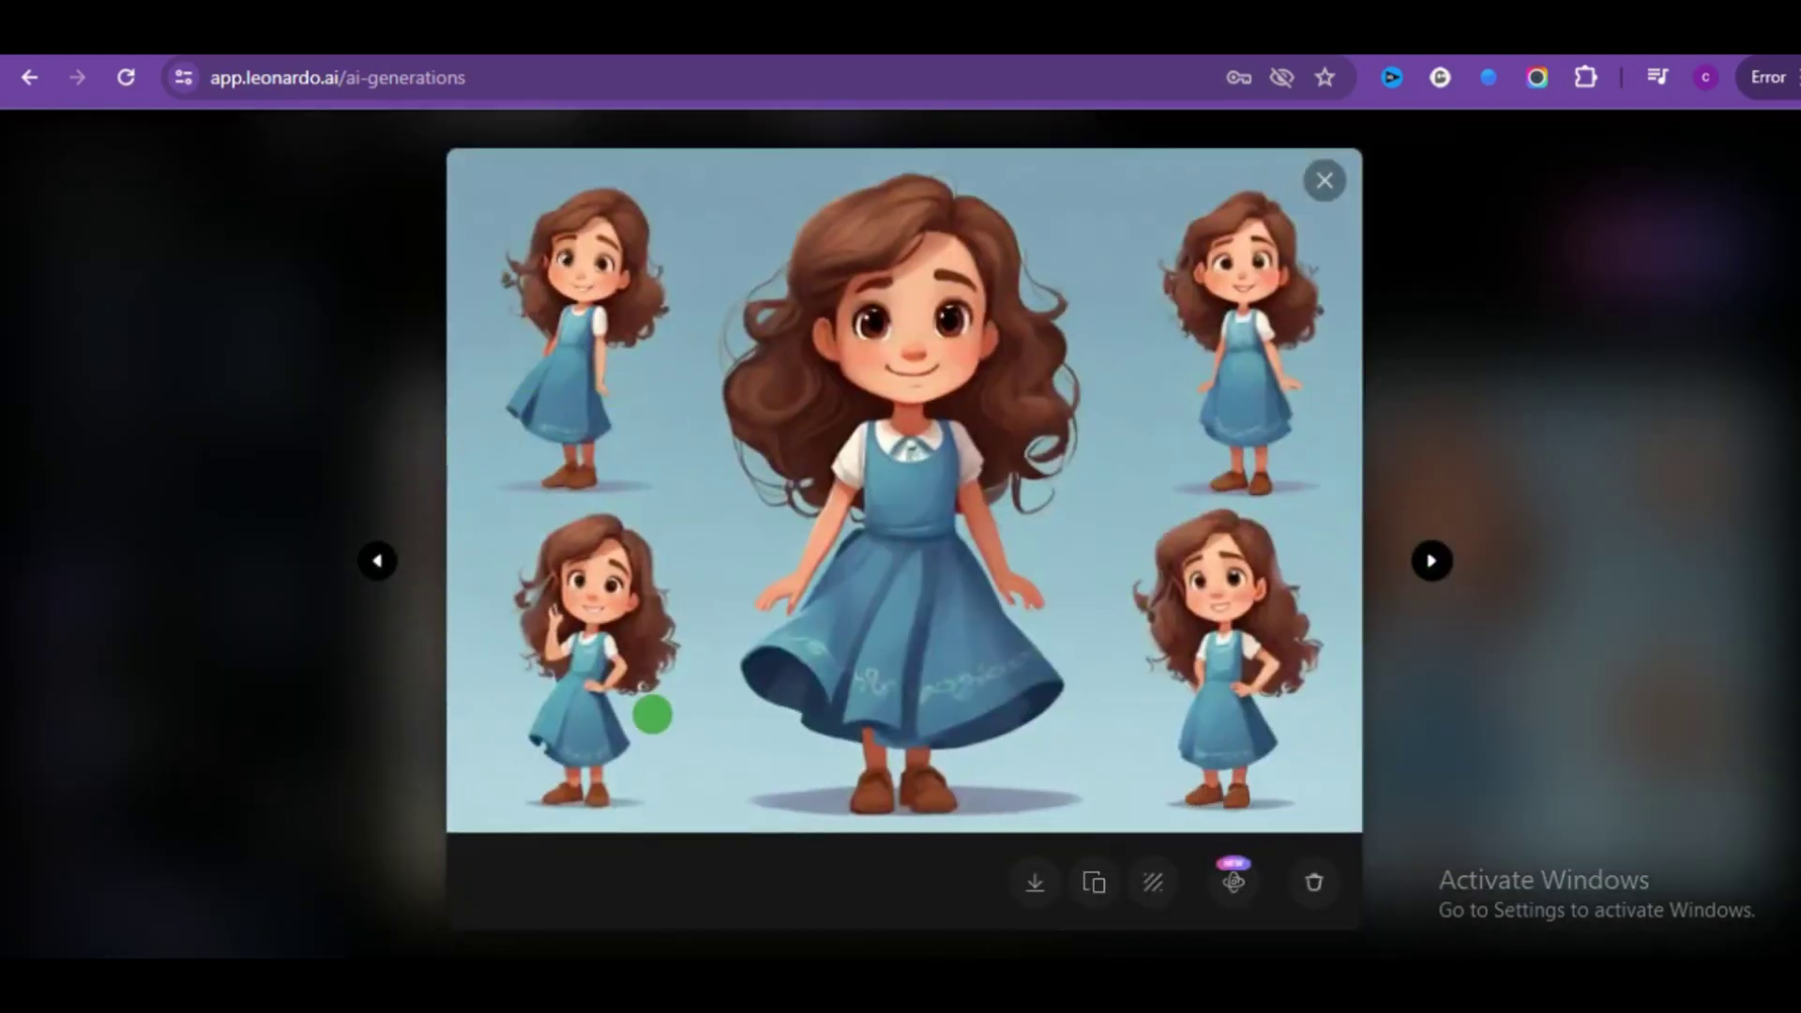
click(910, 451)
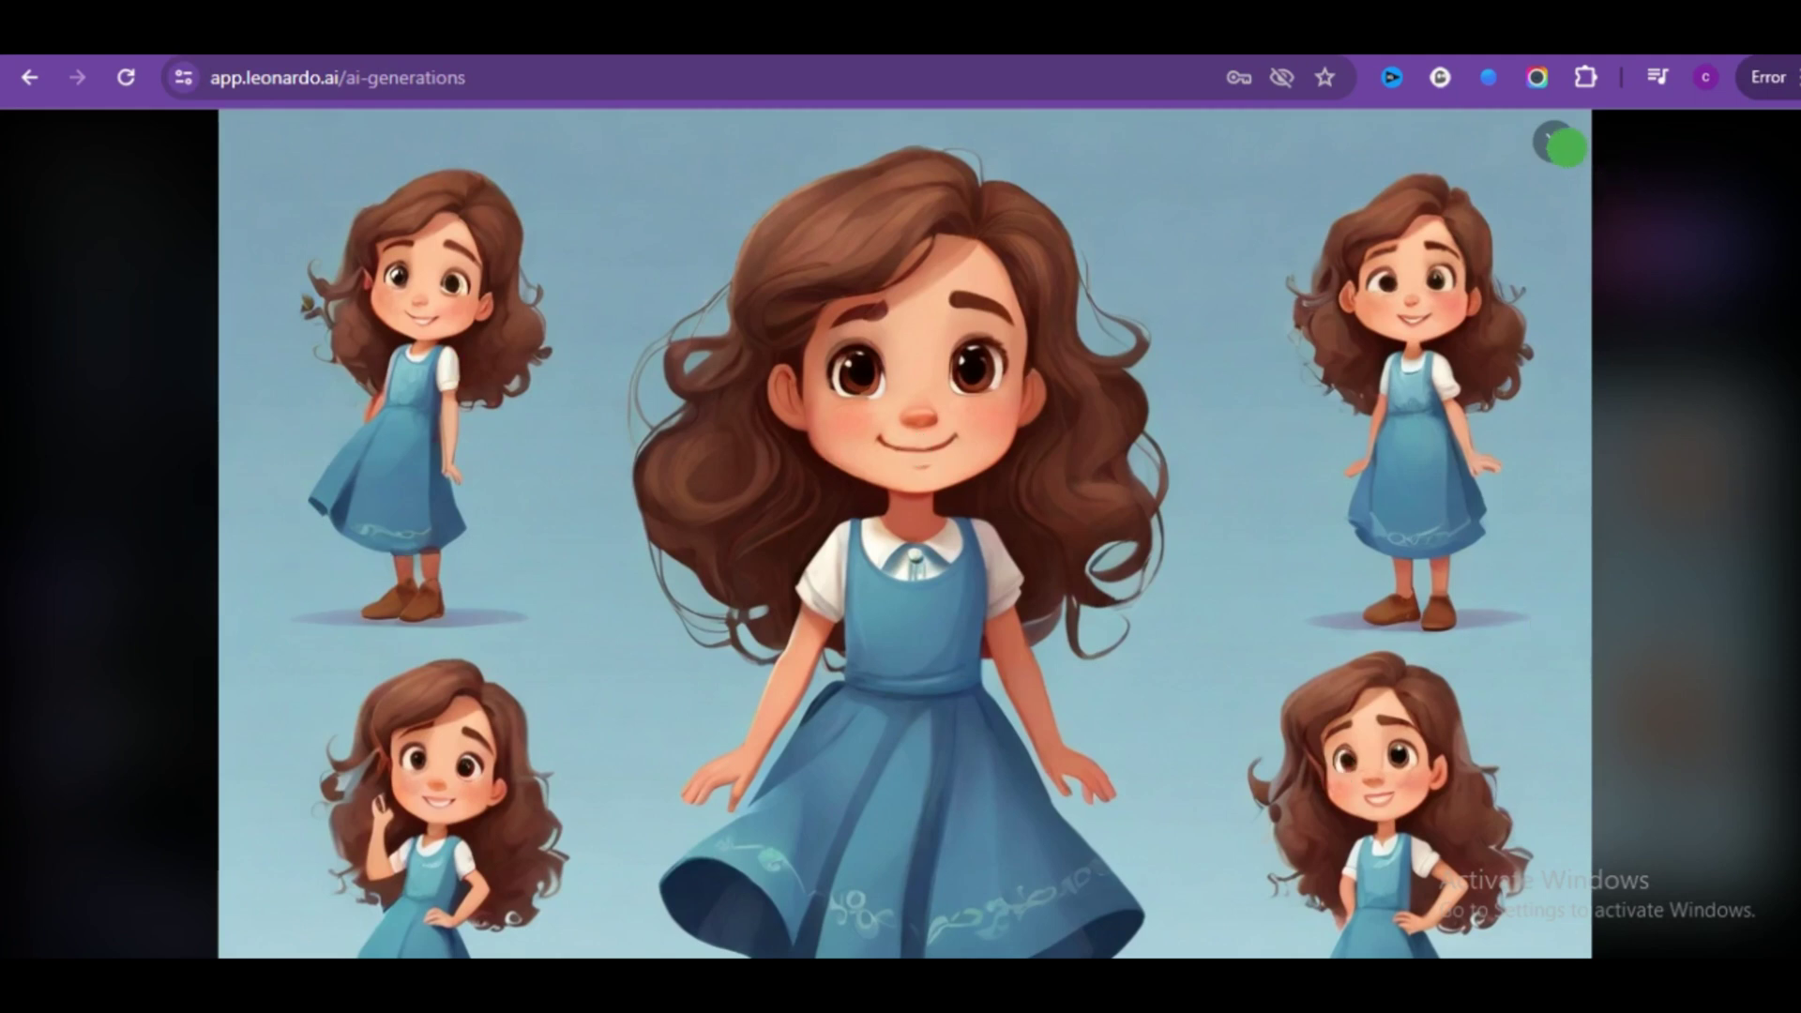
click(1553, 142)
mouse_move(741, 639)
click(611, 676)
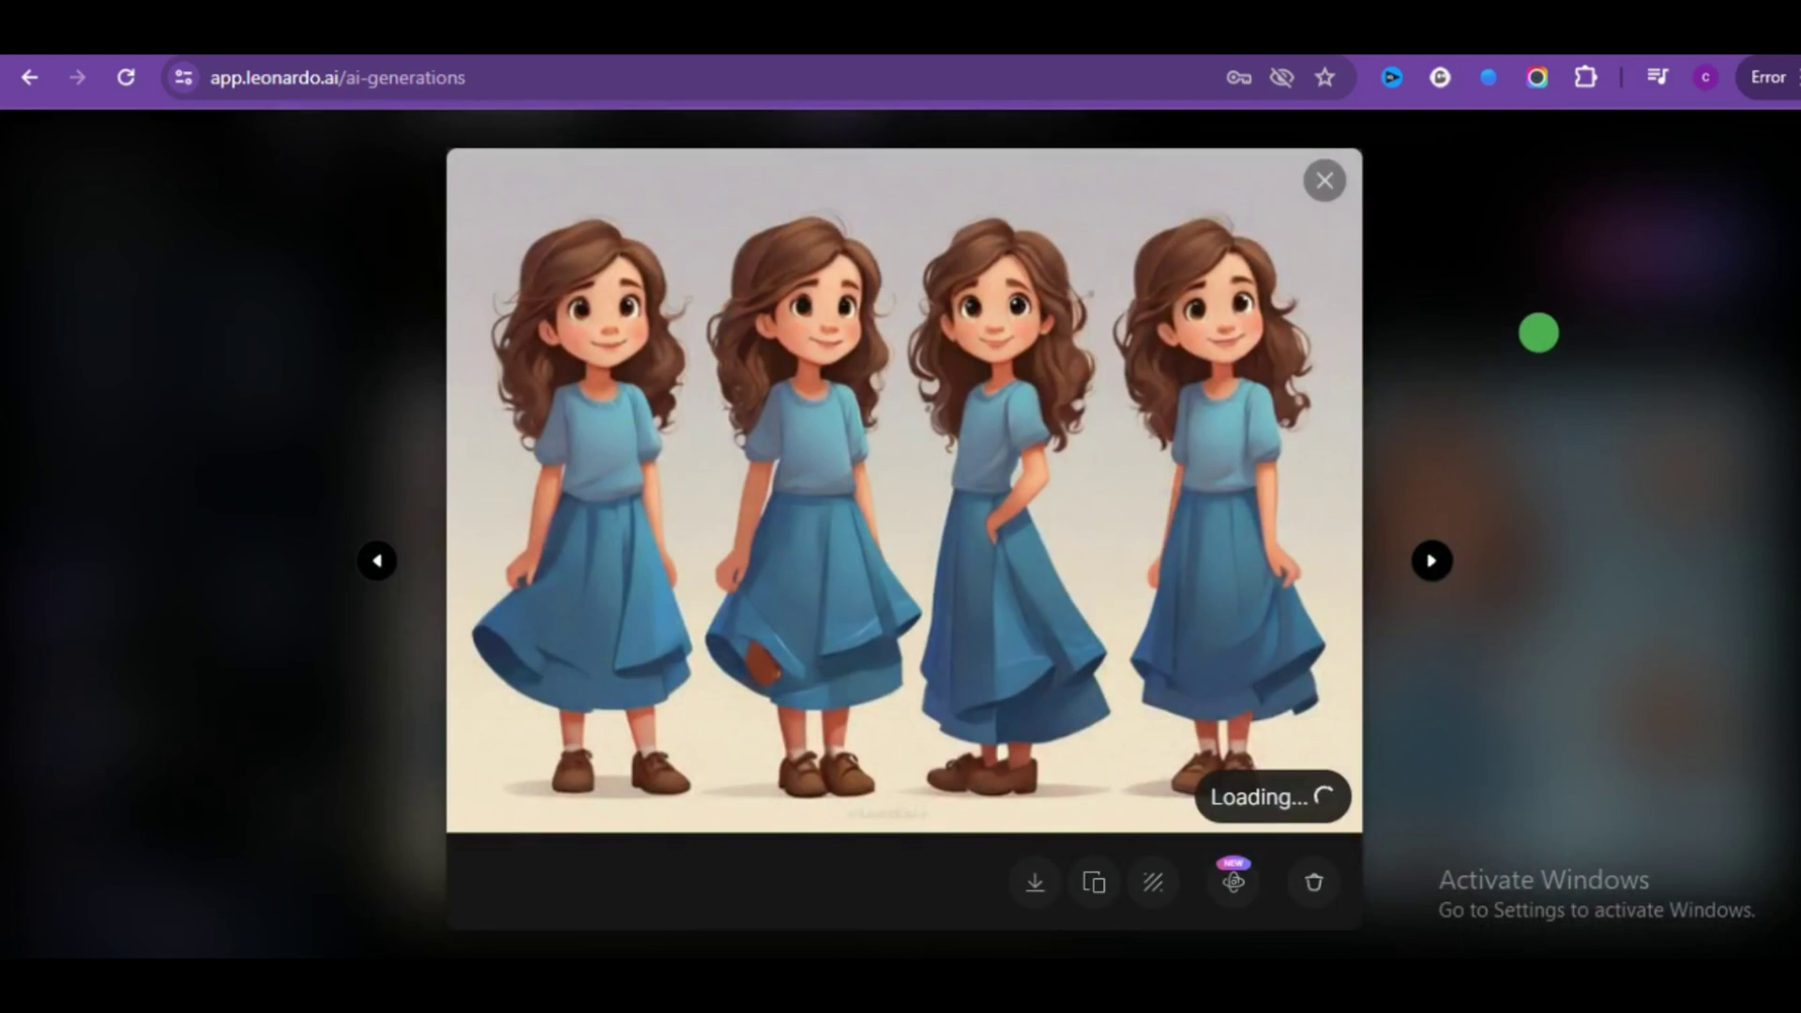
click(1325, 180)
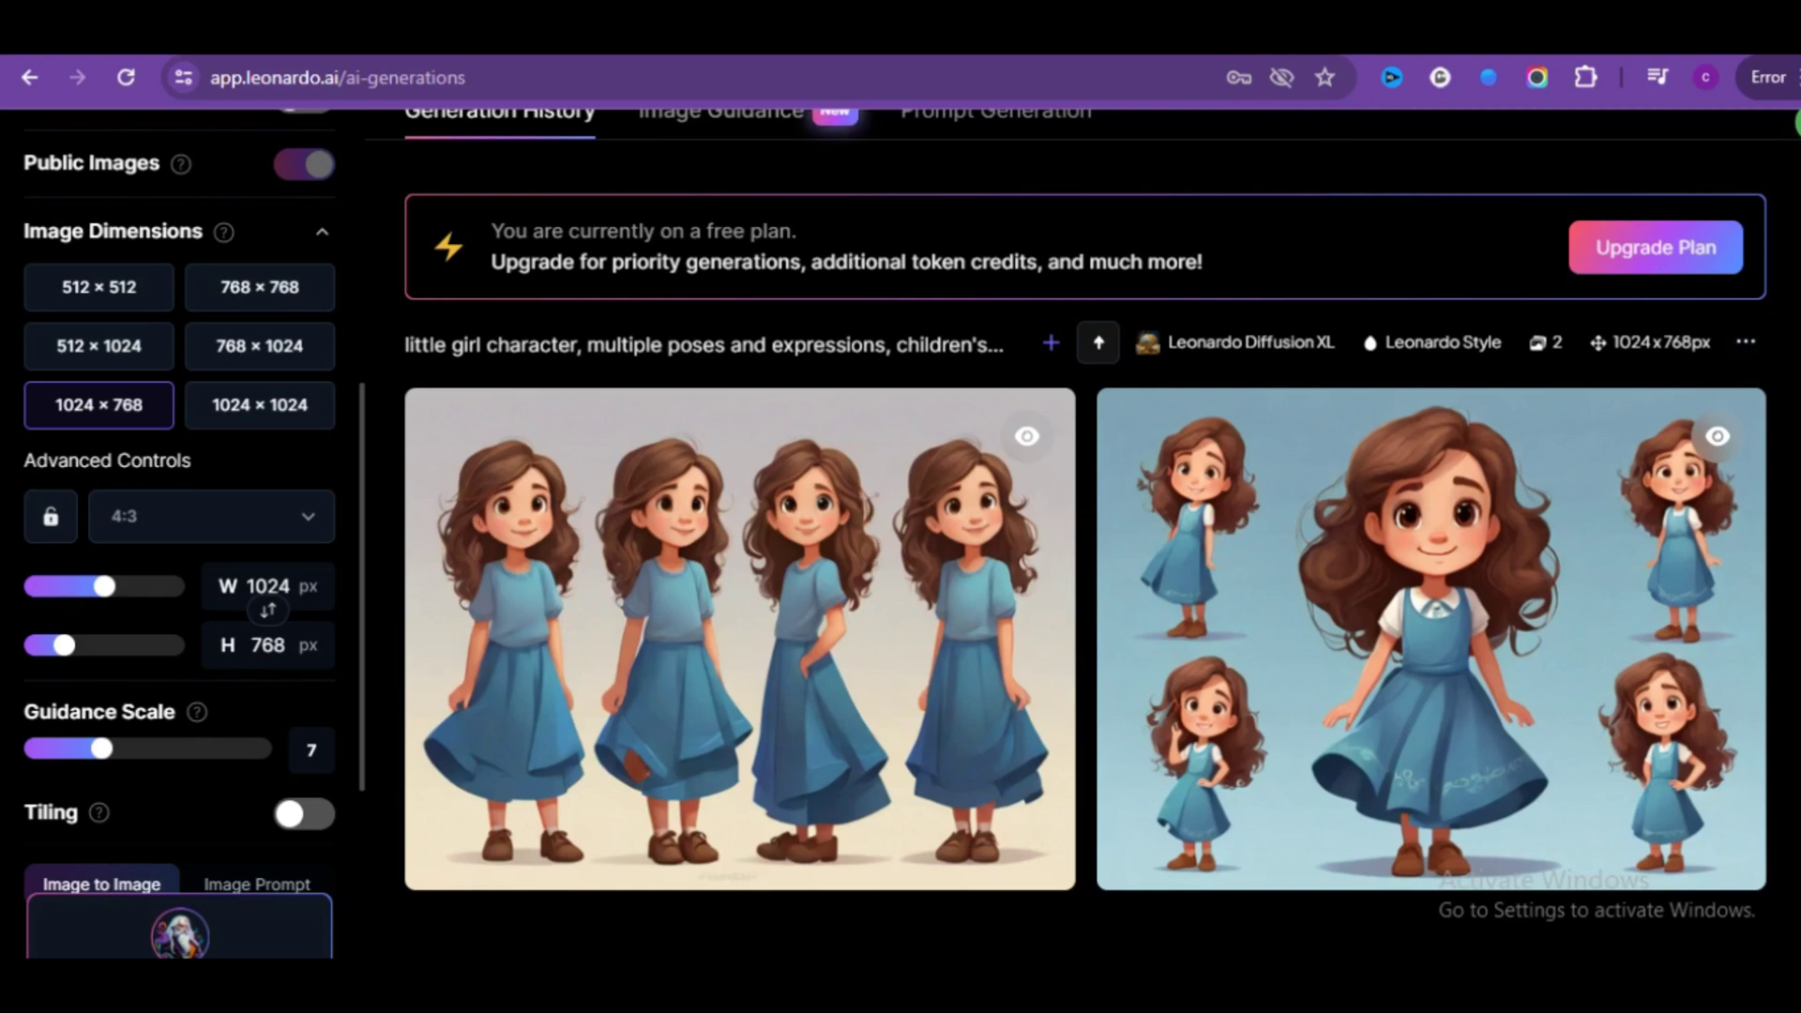
scroll(1796, 122, up, 3)
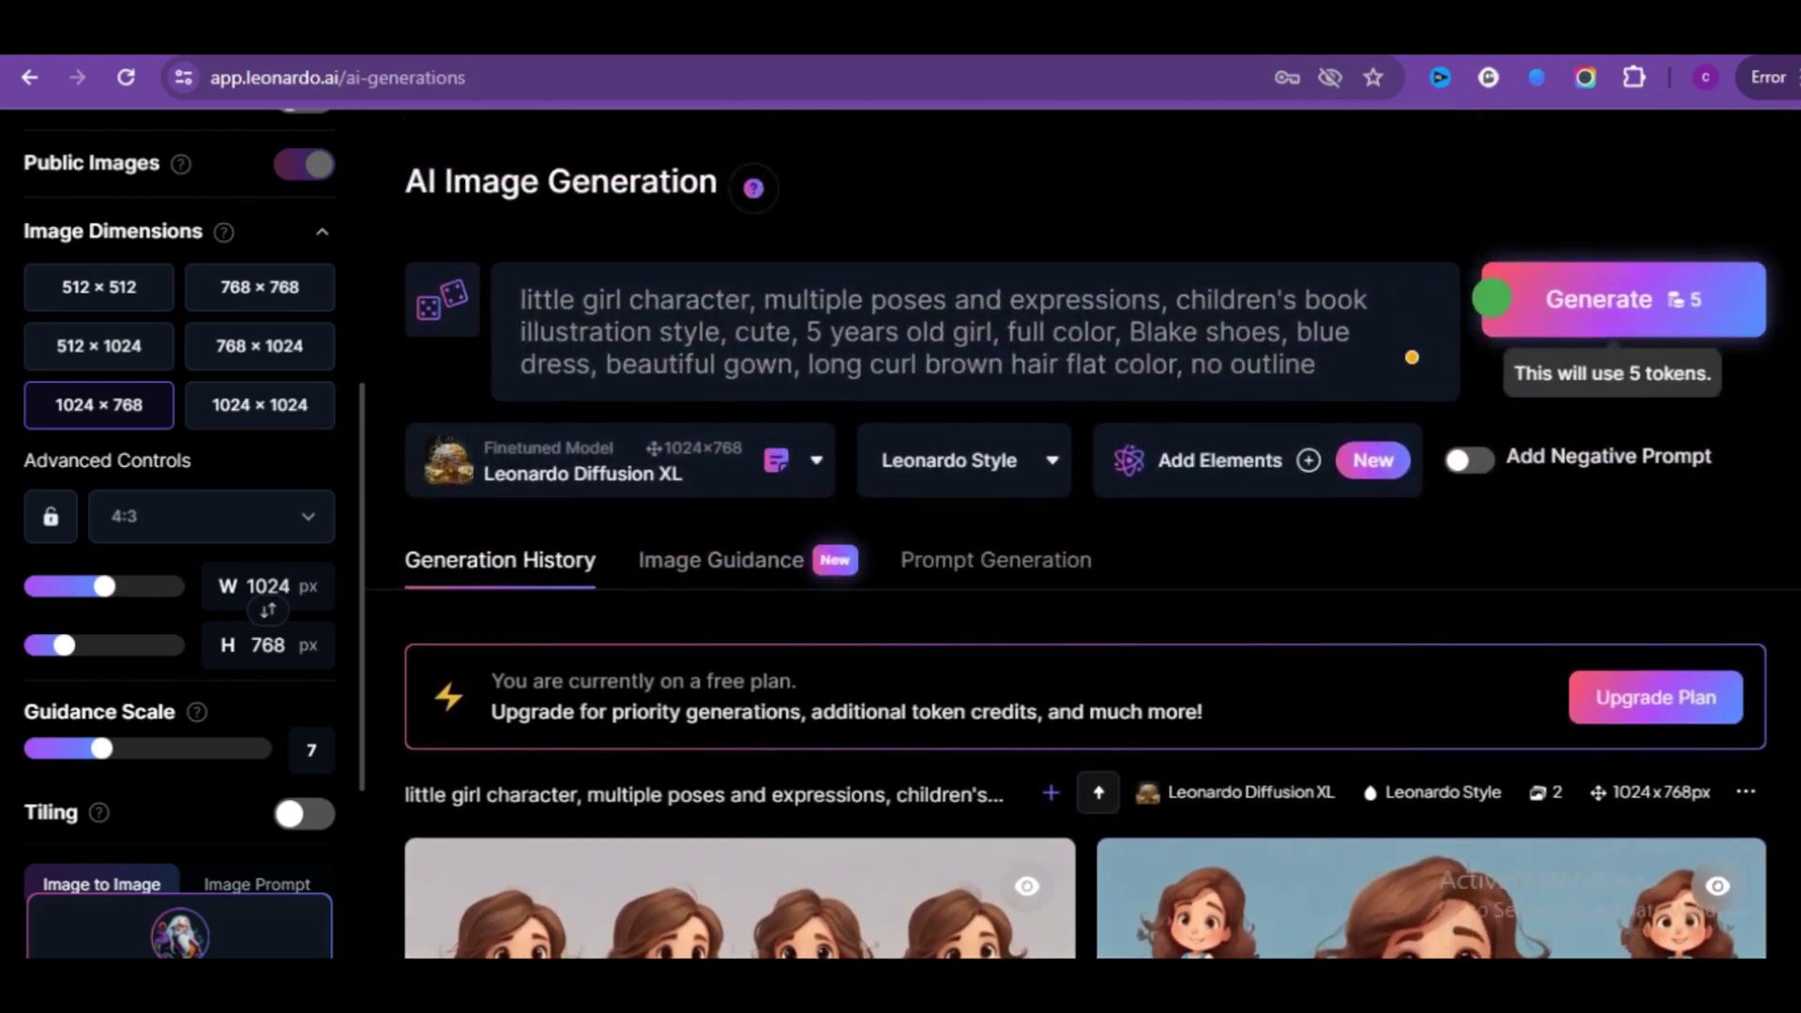
Step: Generate another batch from the same prompt and zoom into each new image
click(1569, 321)
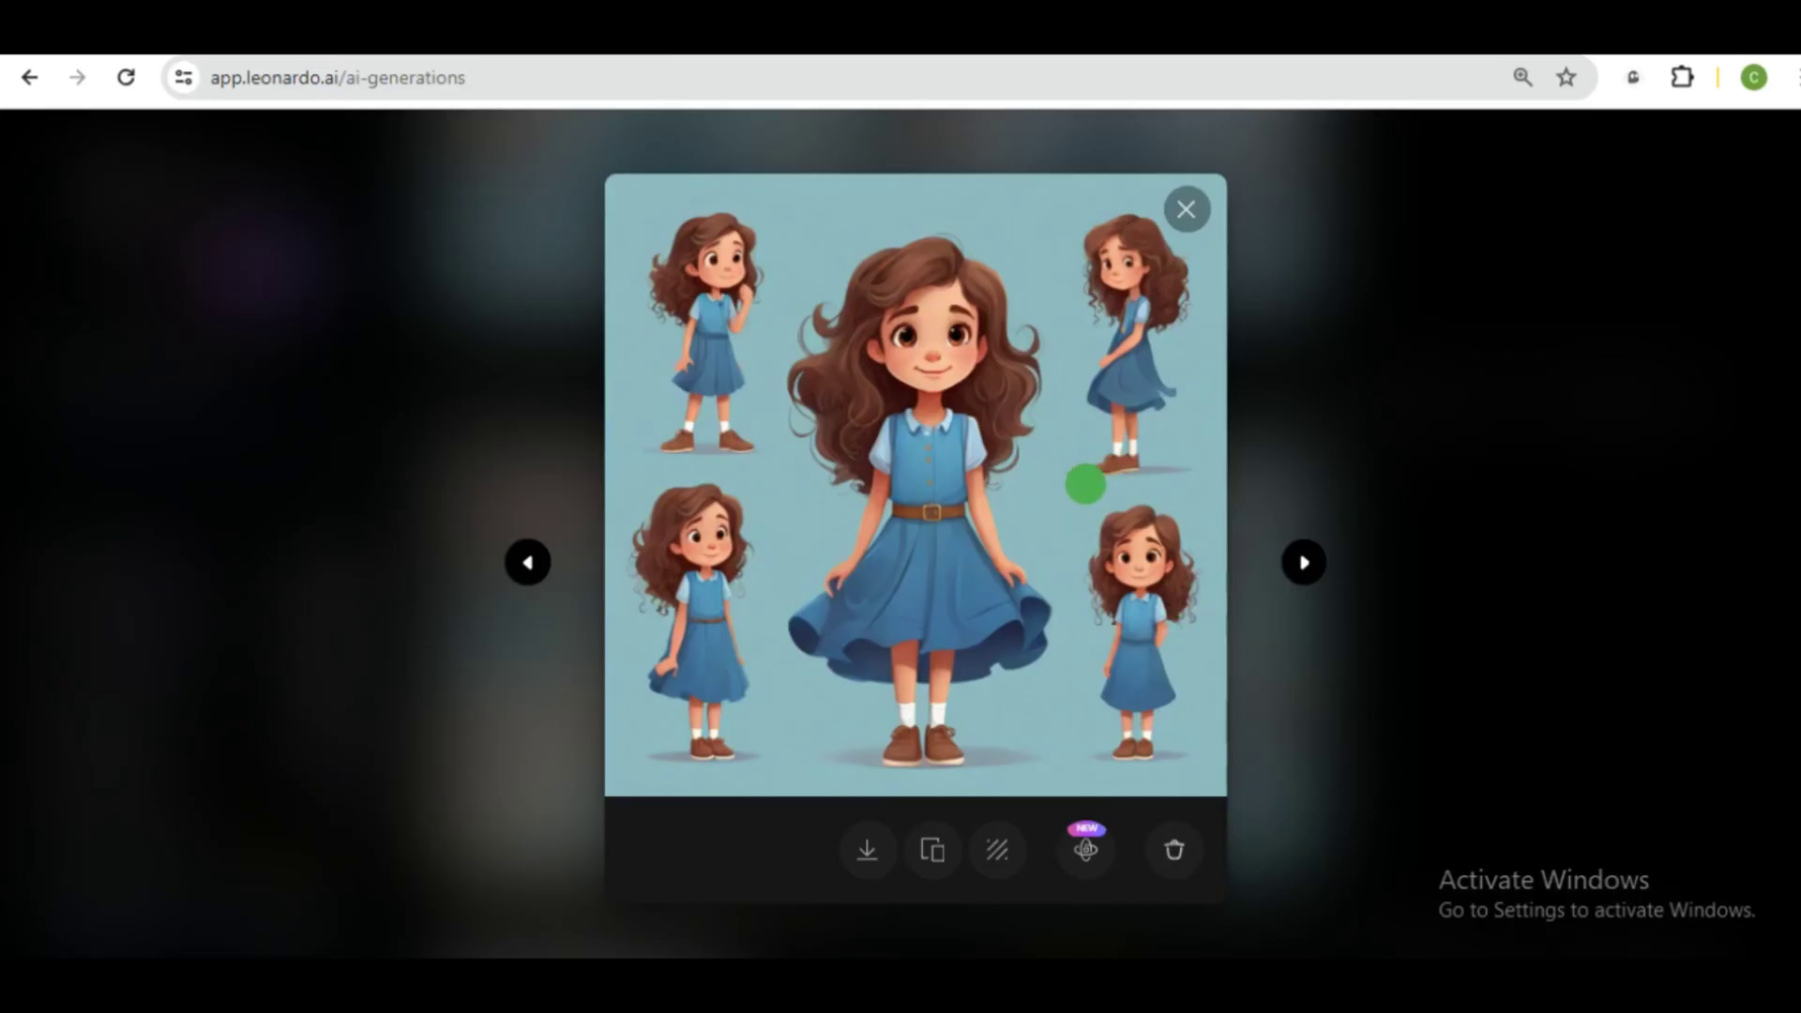
click(1085, 484)
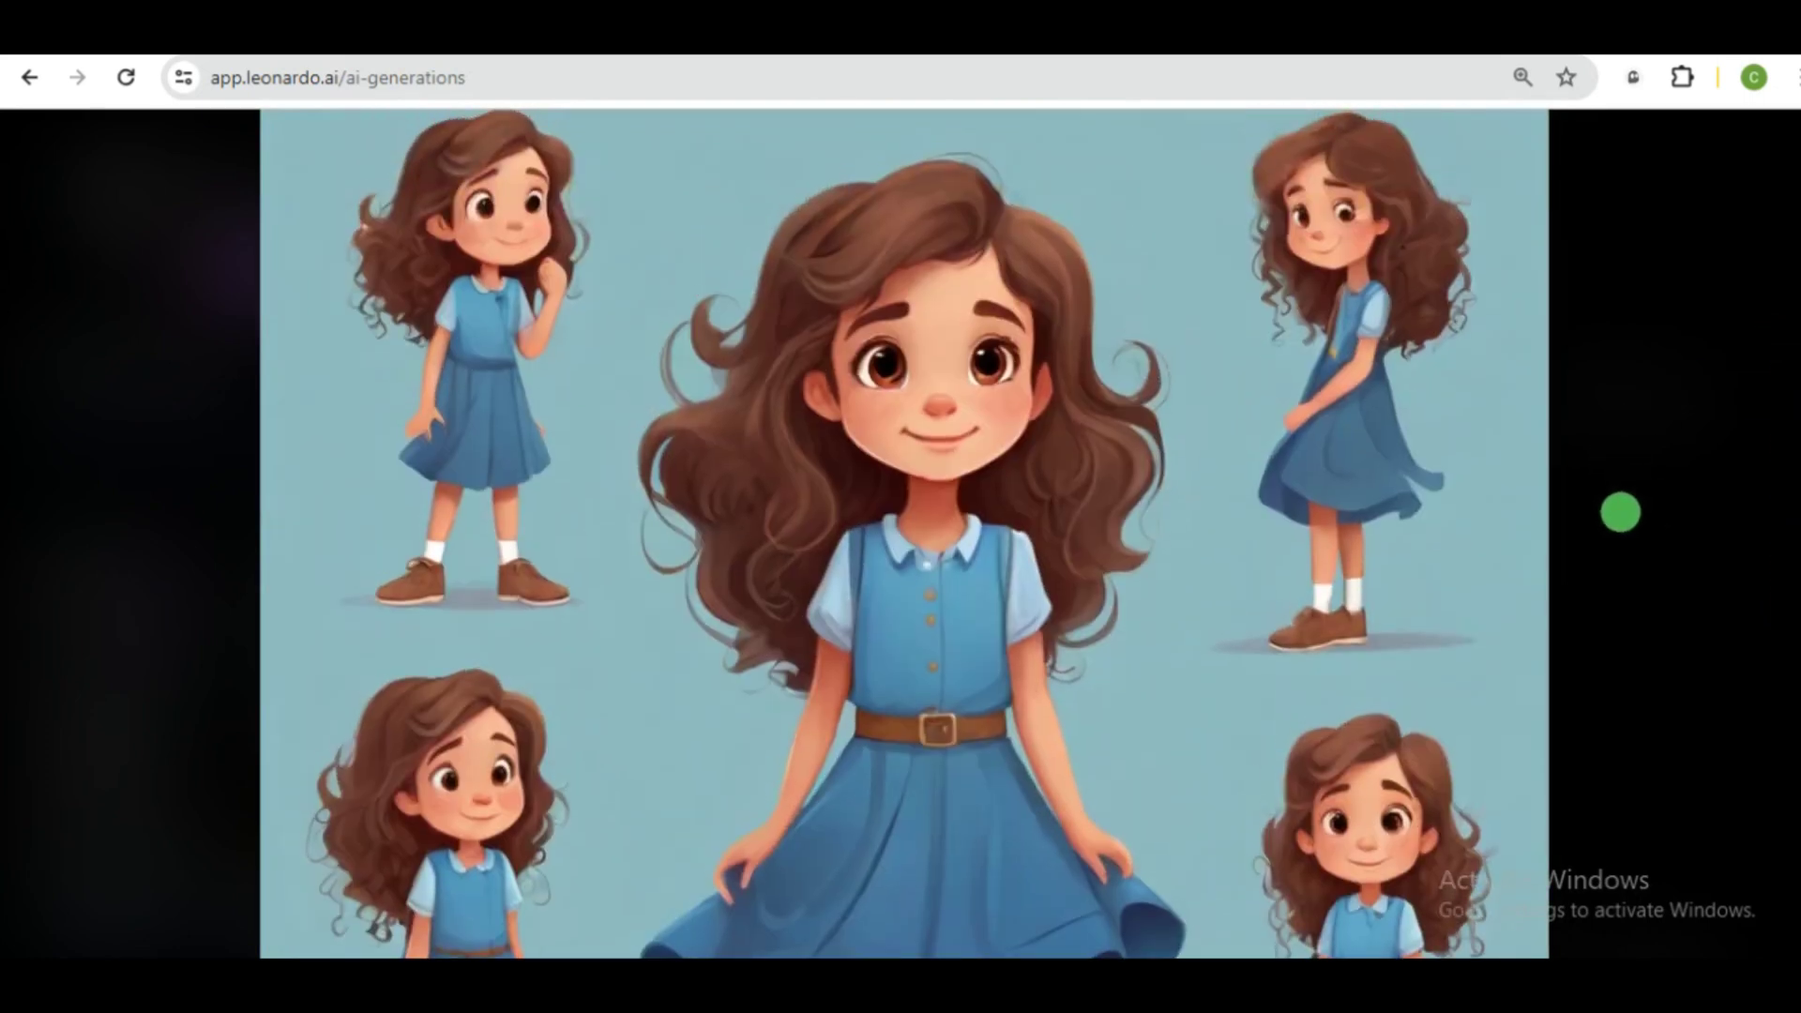
click(1476, 507)
click(1307, 561)
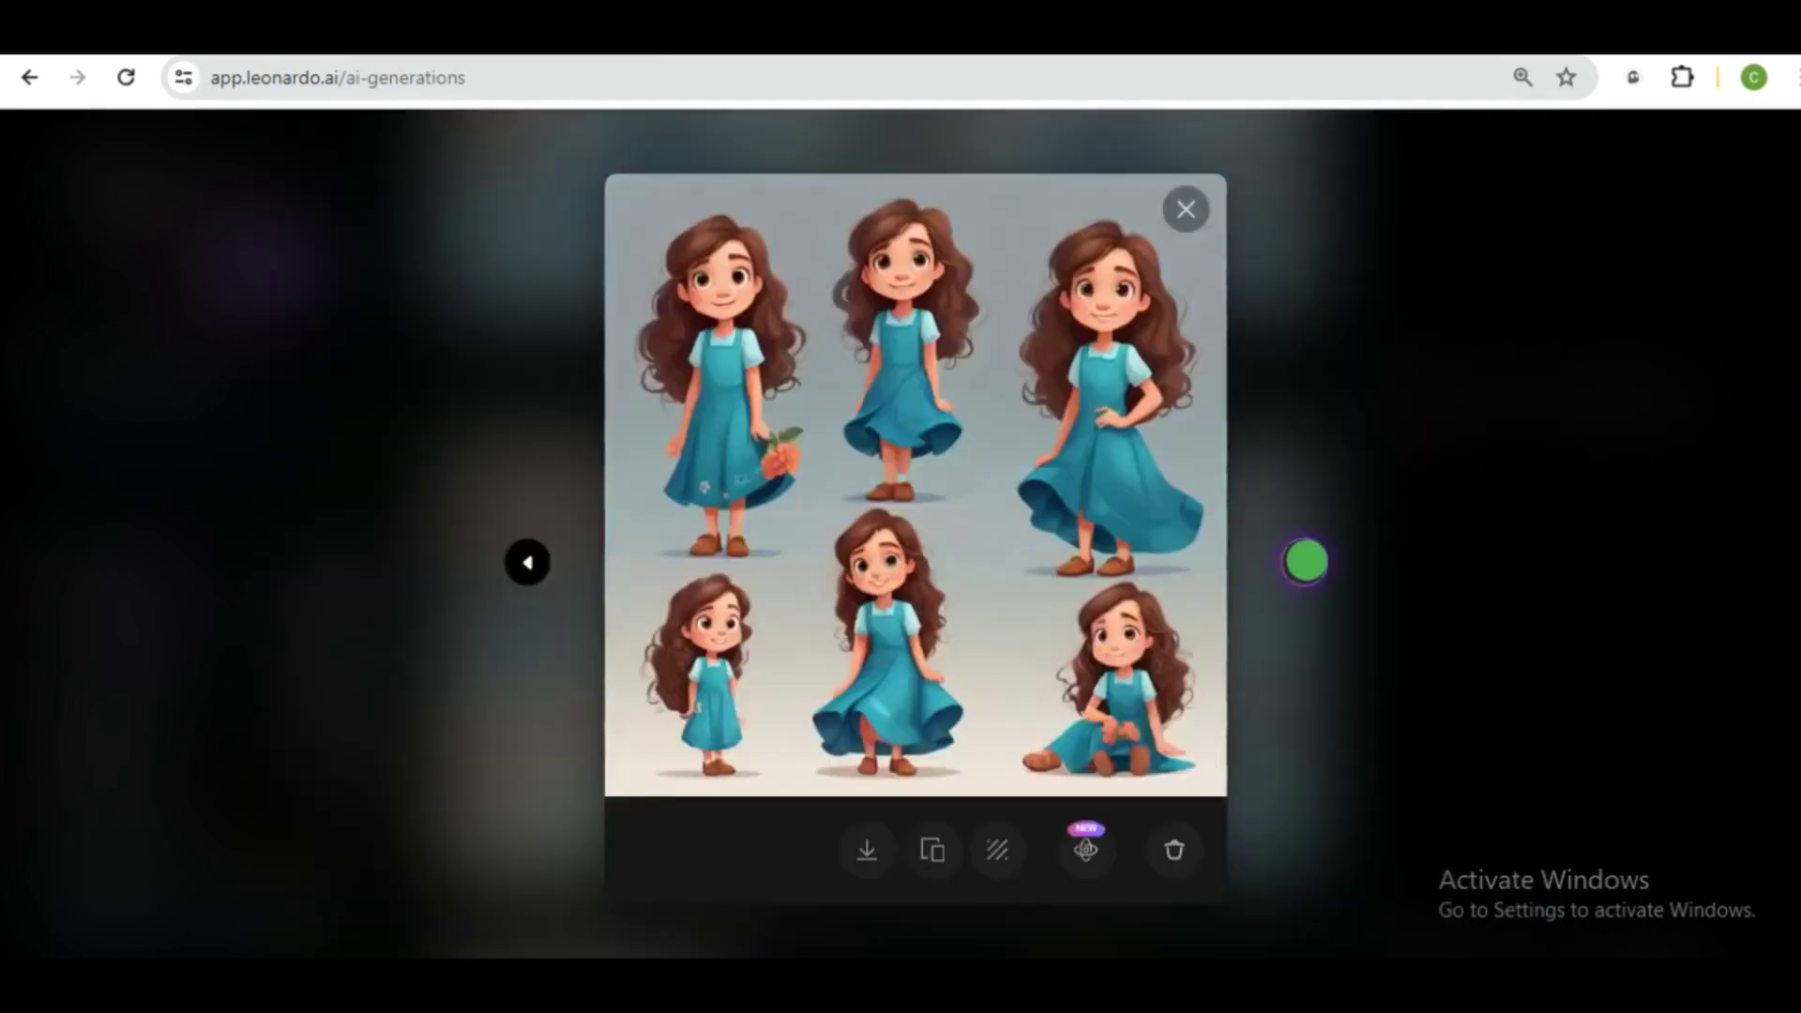
click(1000, 476)
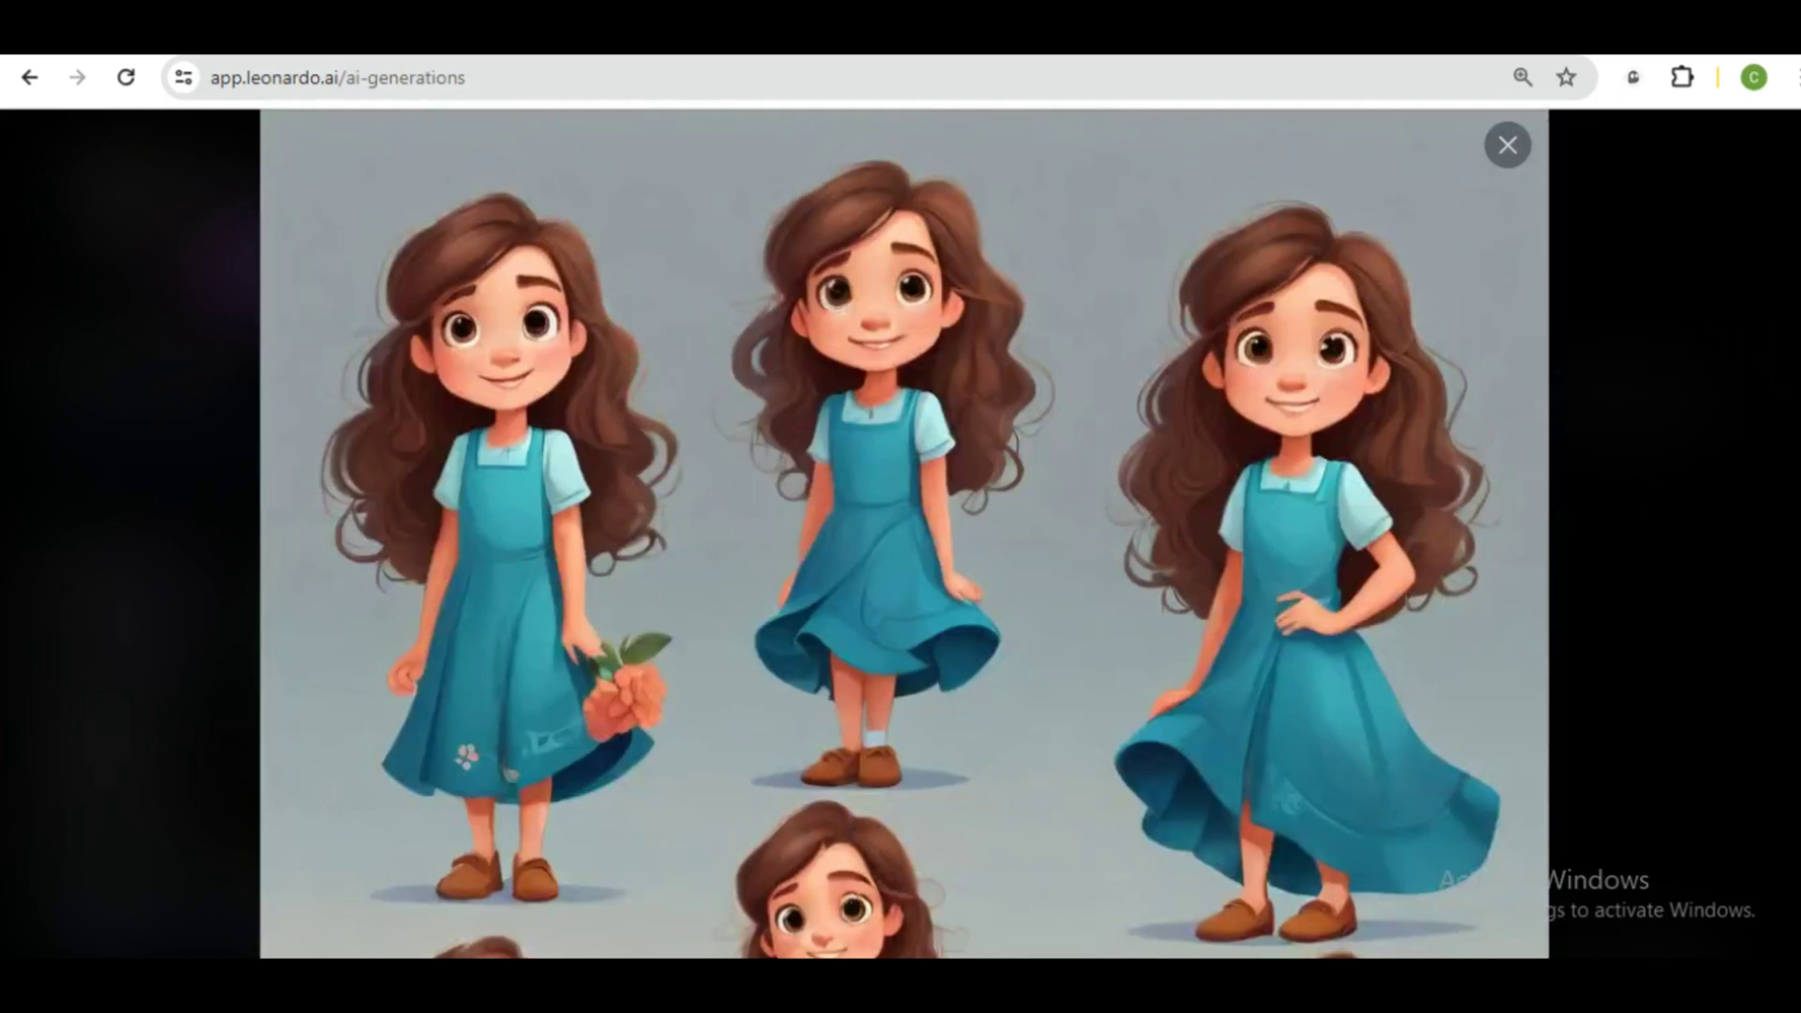
scroll(905, 533, down, 1)
scroll(904, 534, down, 1)
scroll(905, 534, down, 1)
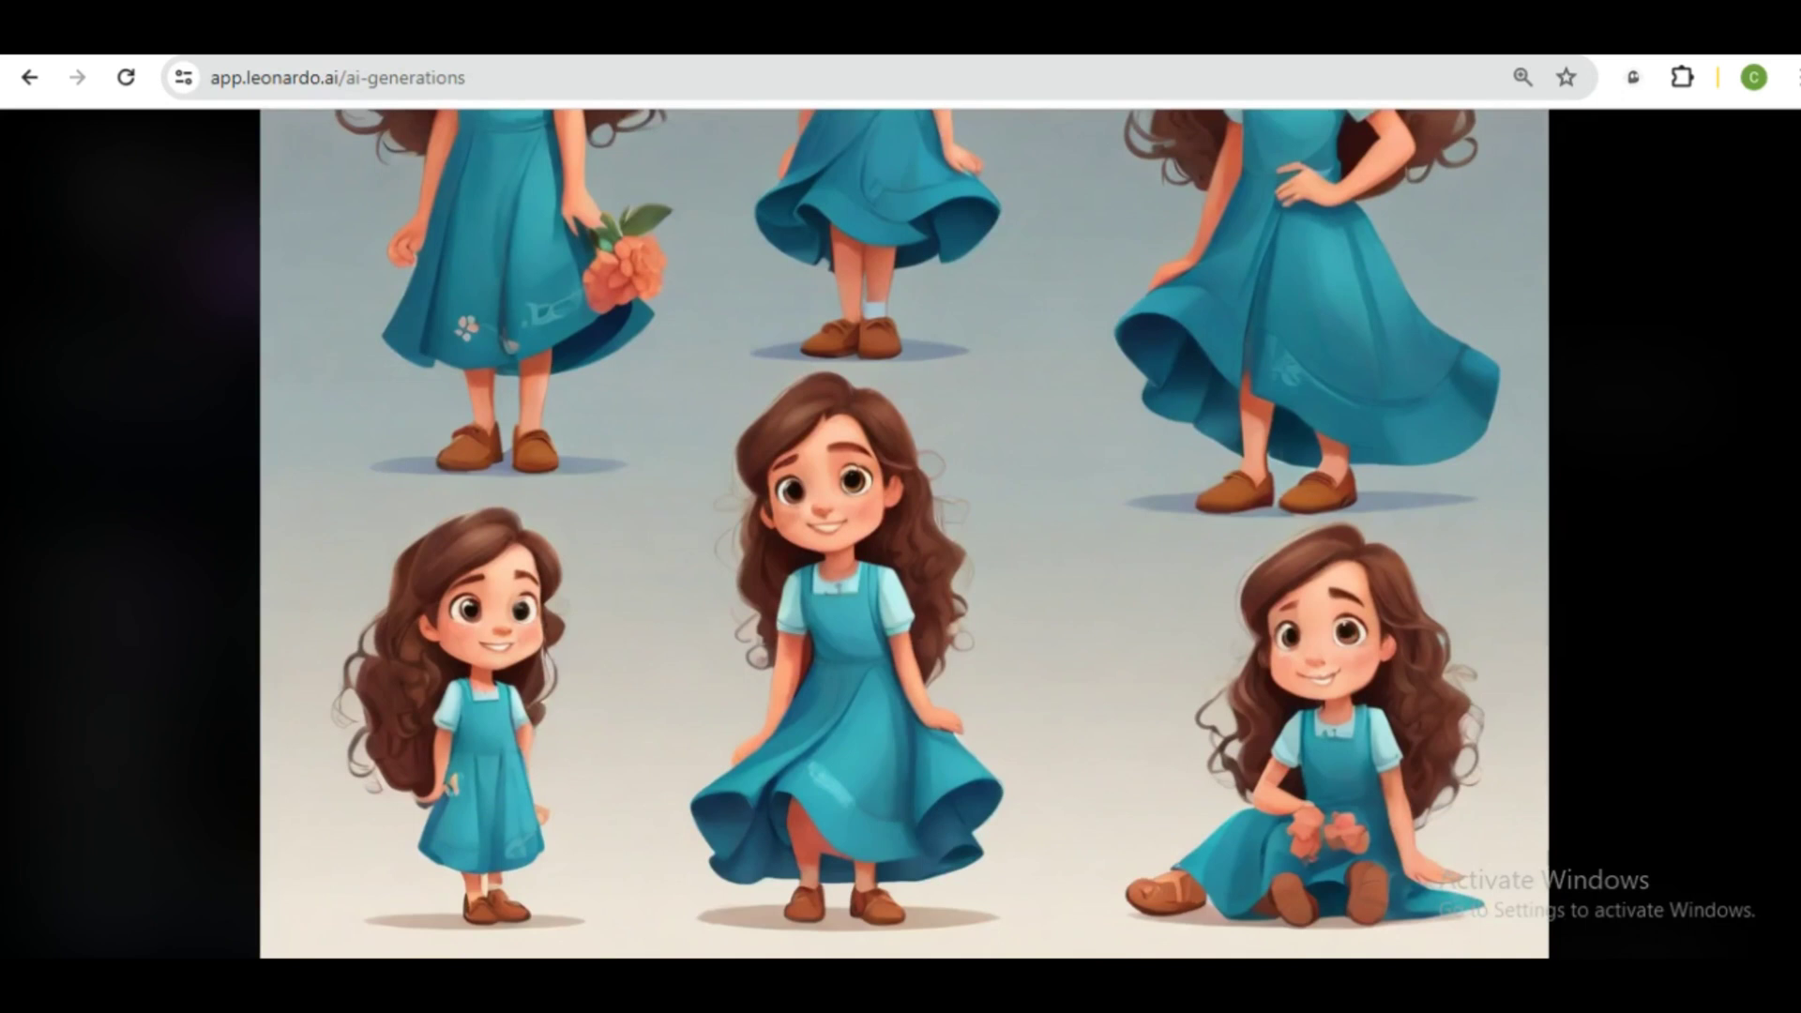
scroll(1797, 496, up, 2)
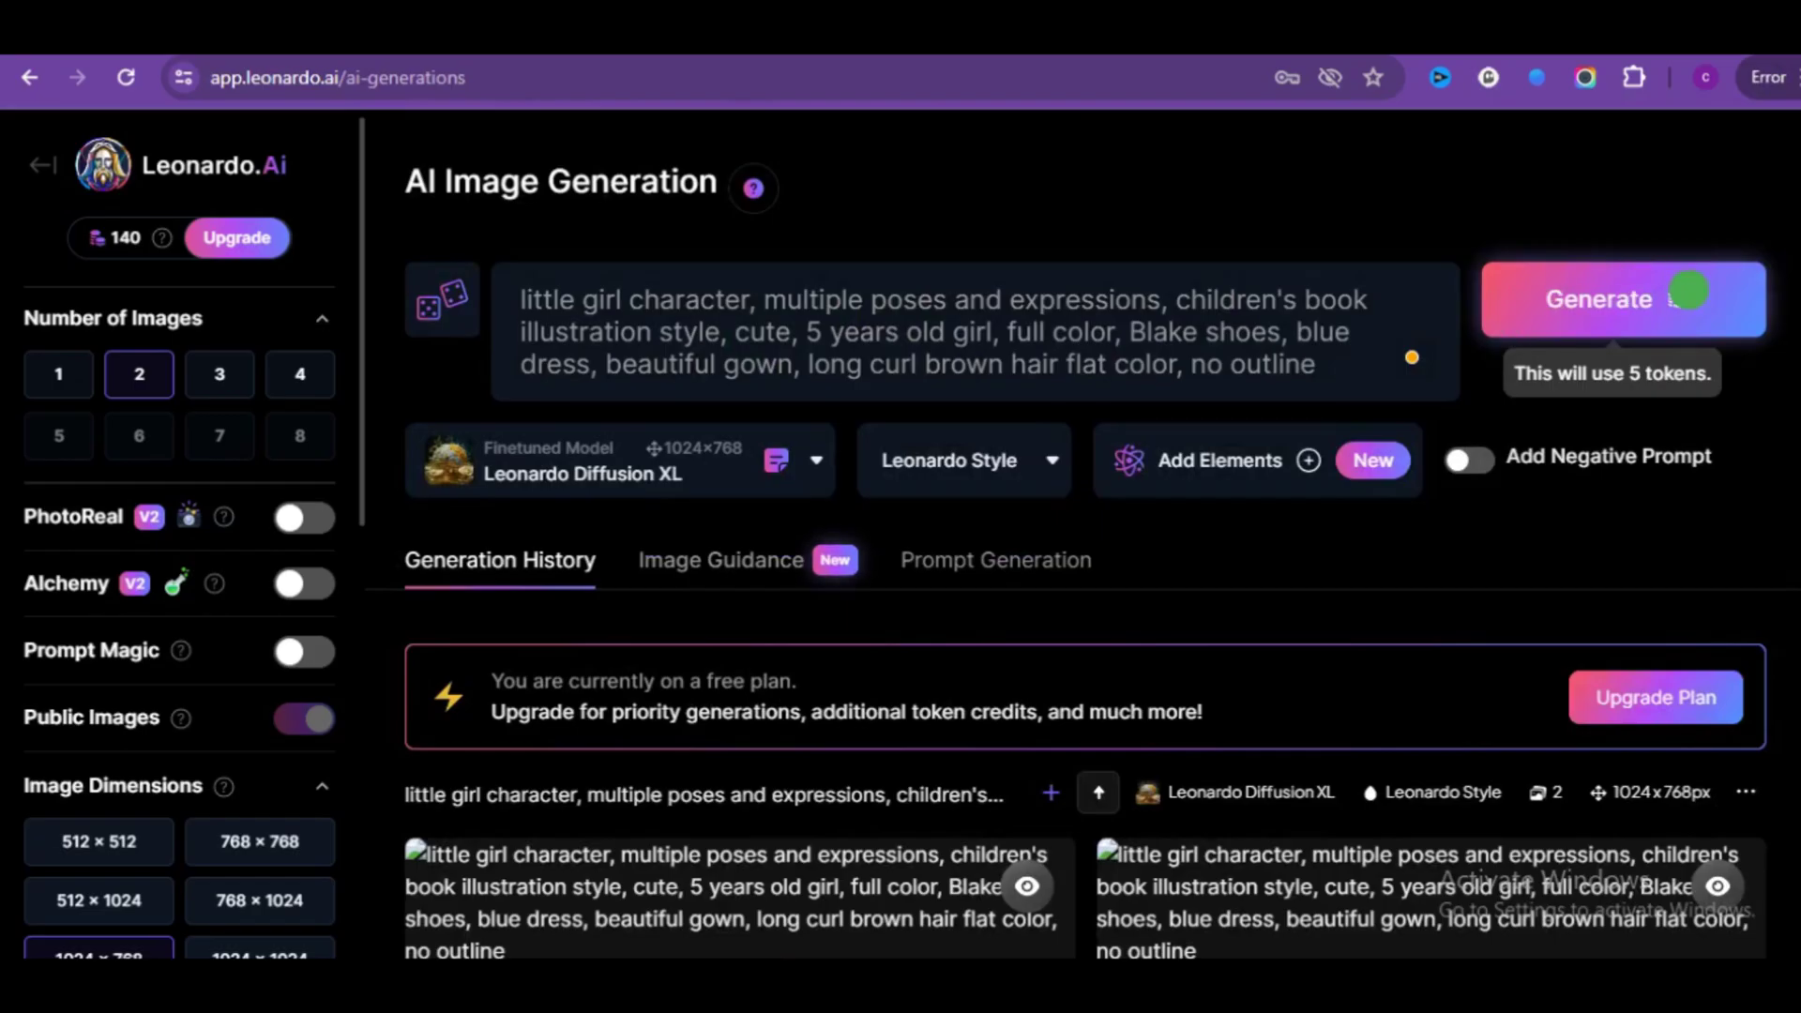
click(1688, 291)
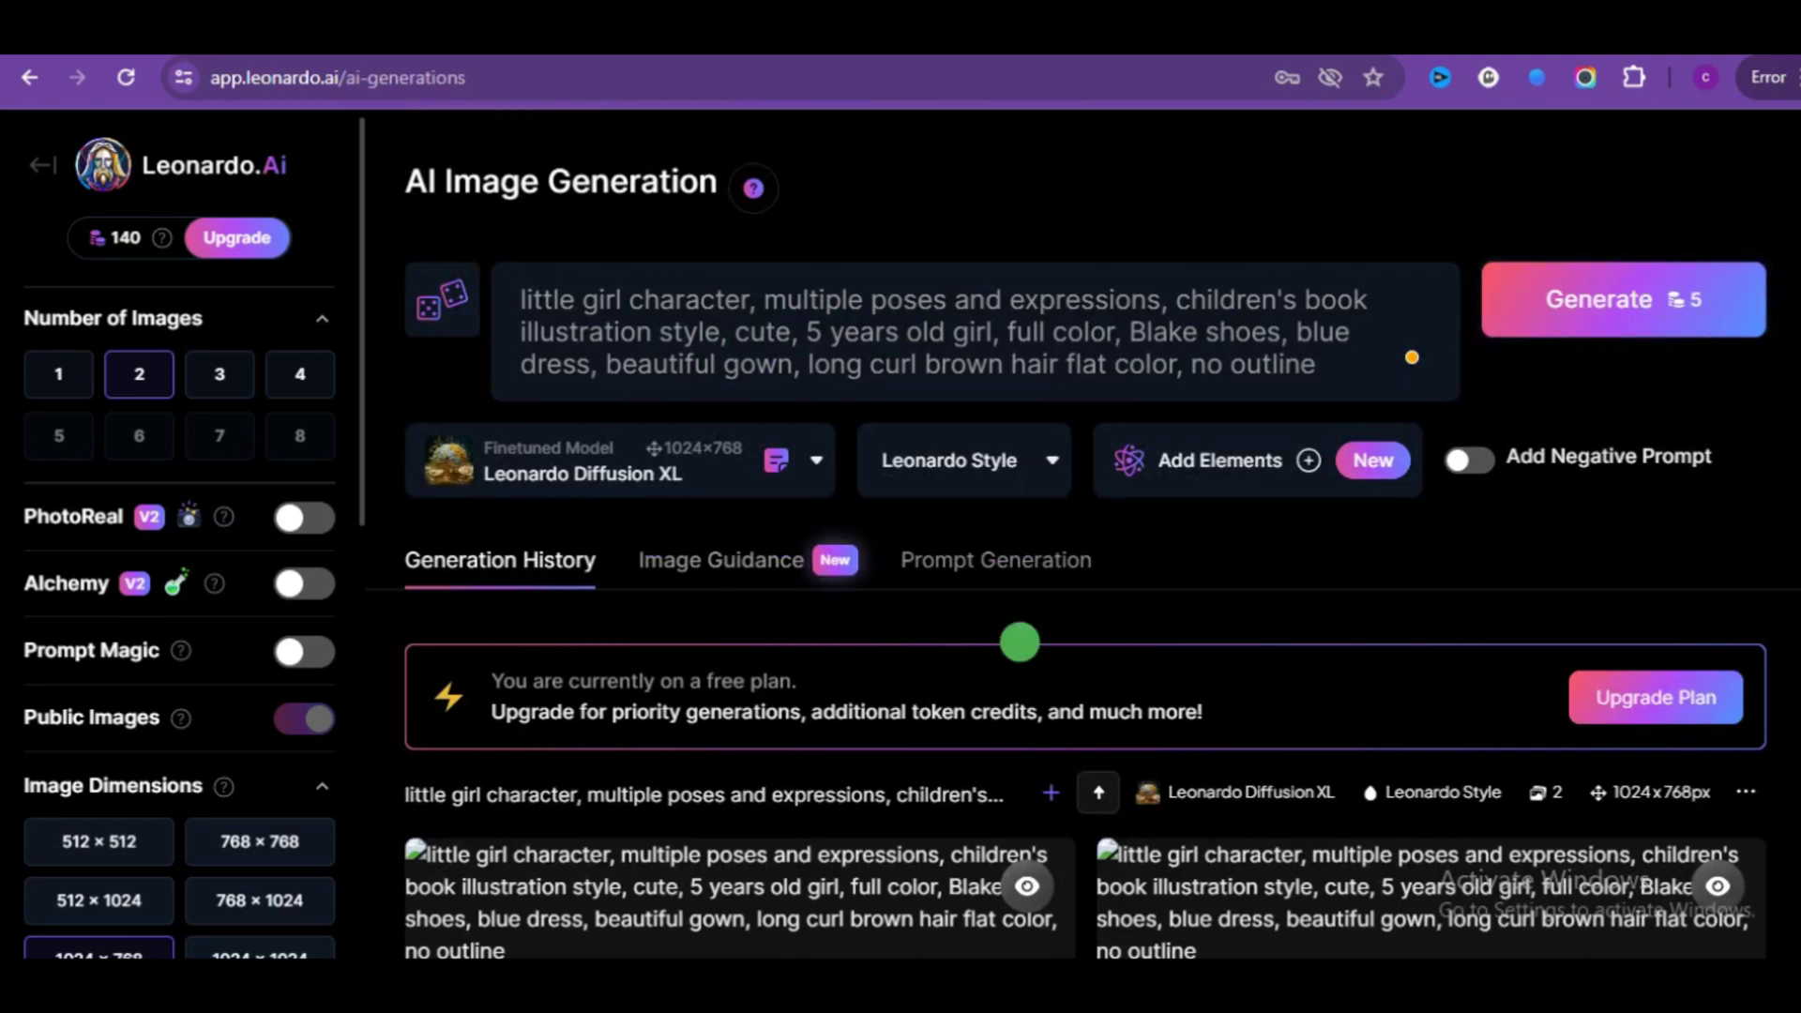
click(803, 934)
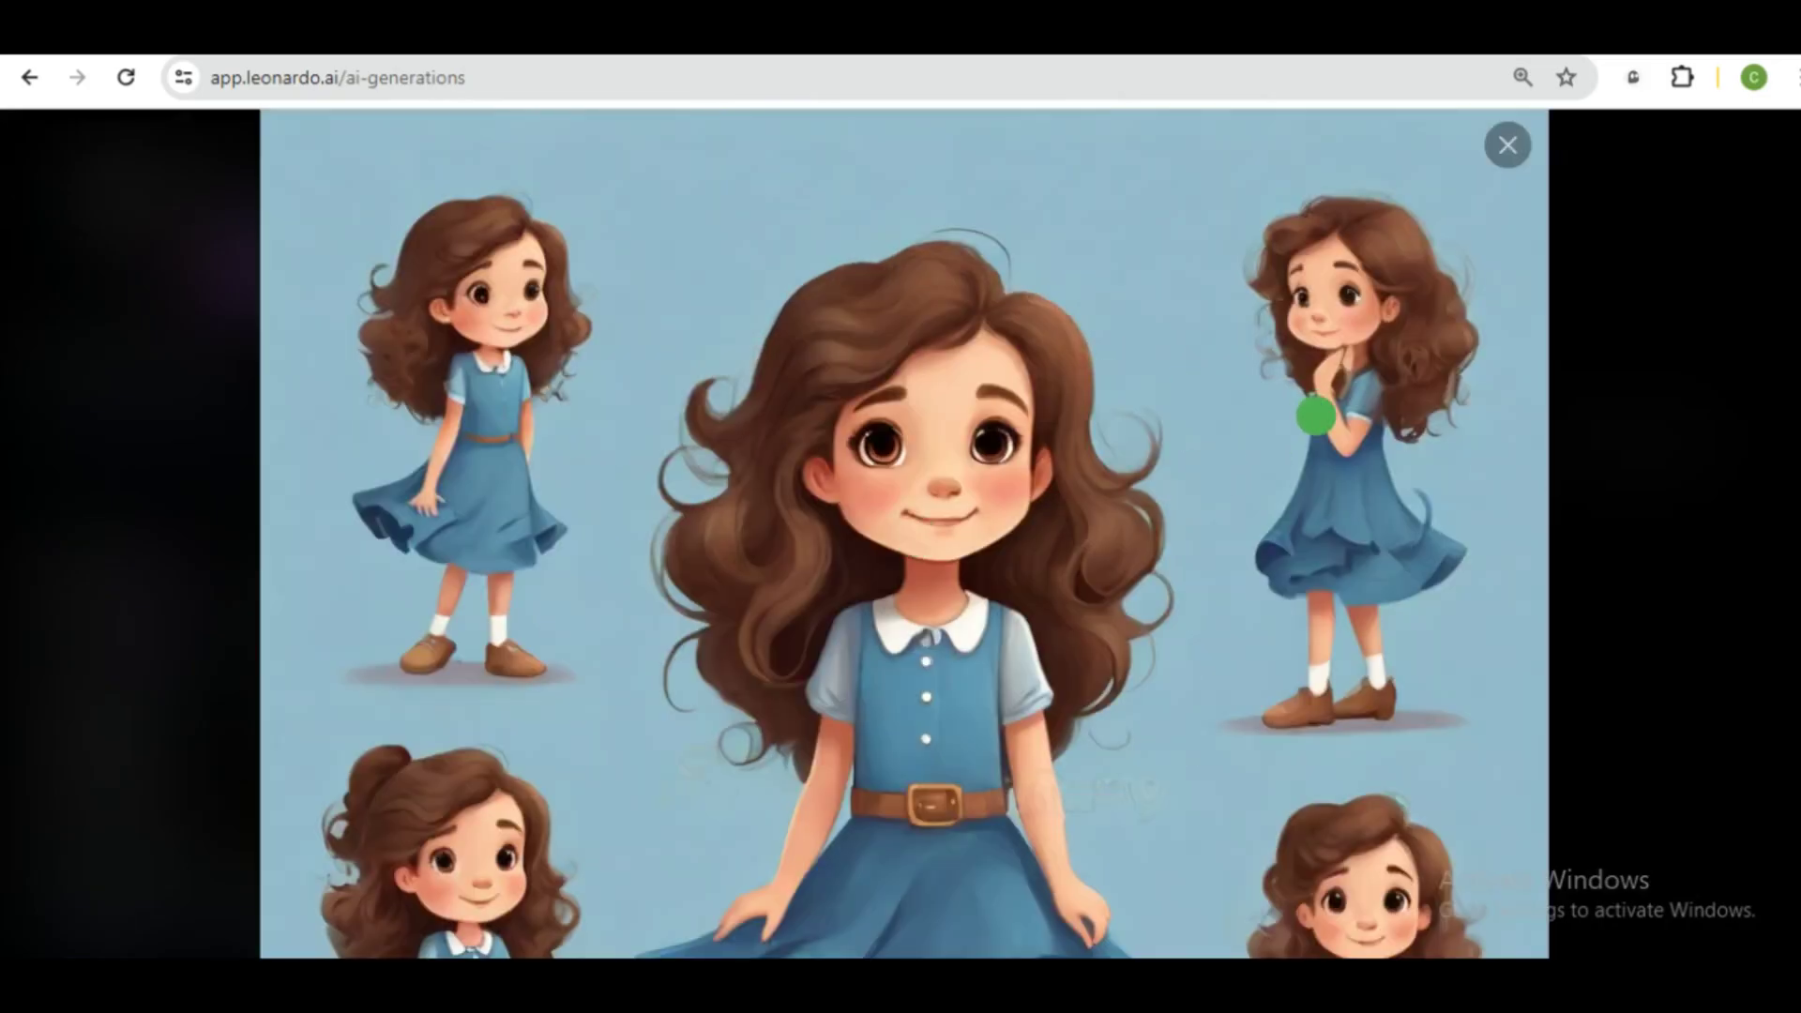
scroll(1780, 361, down, 3)
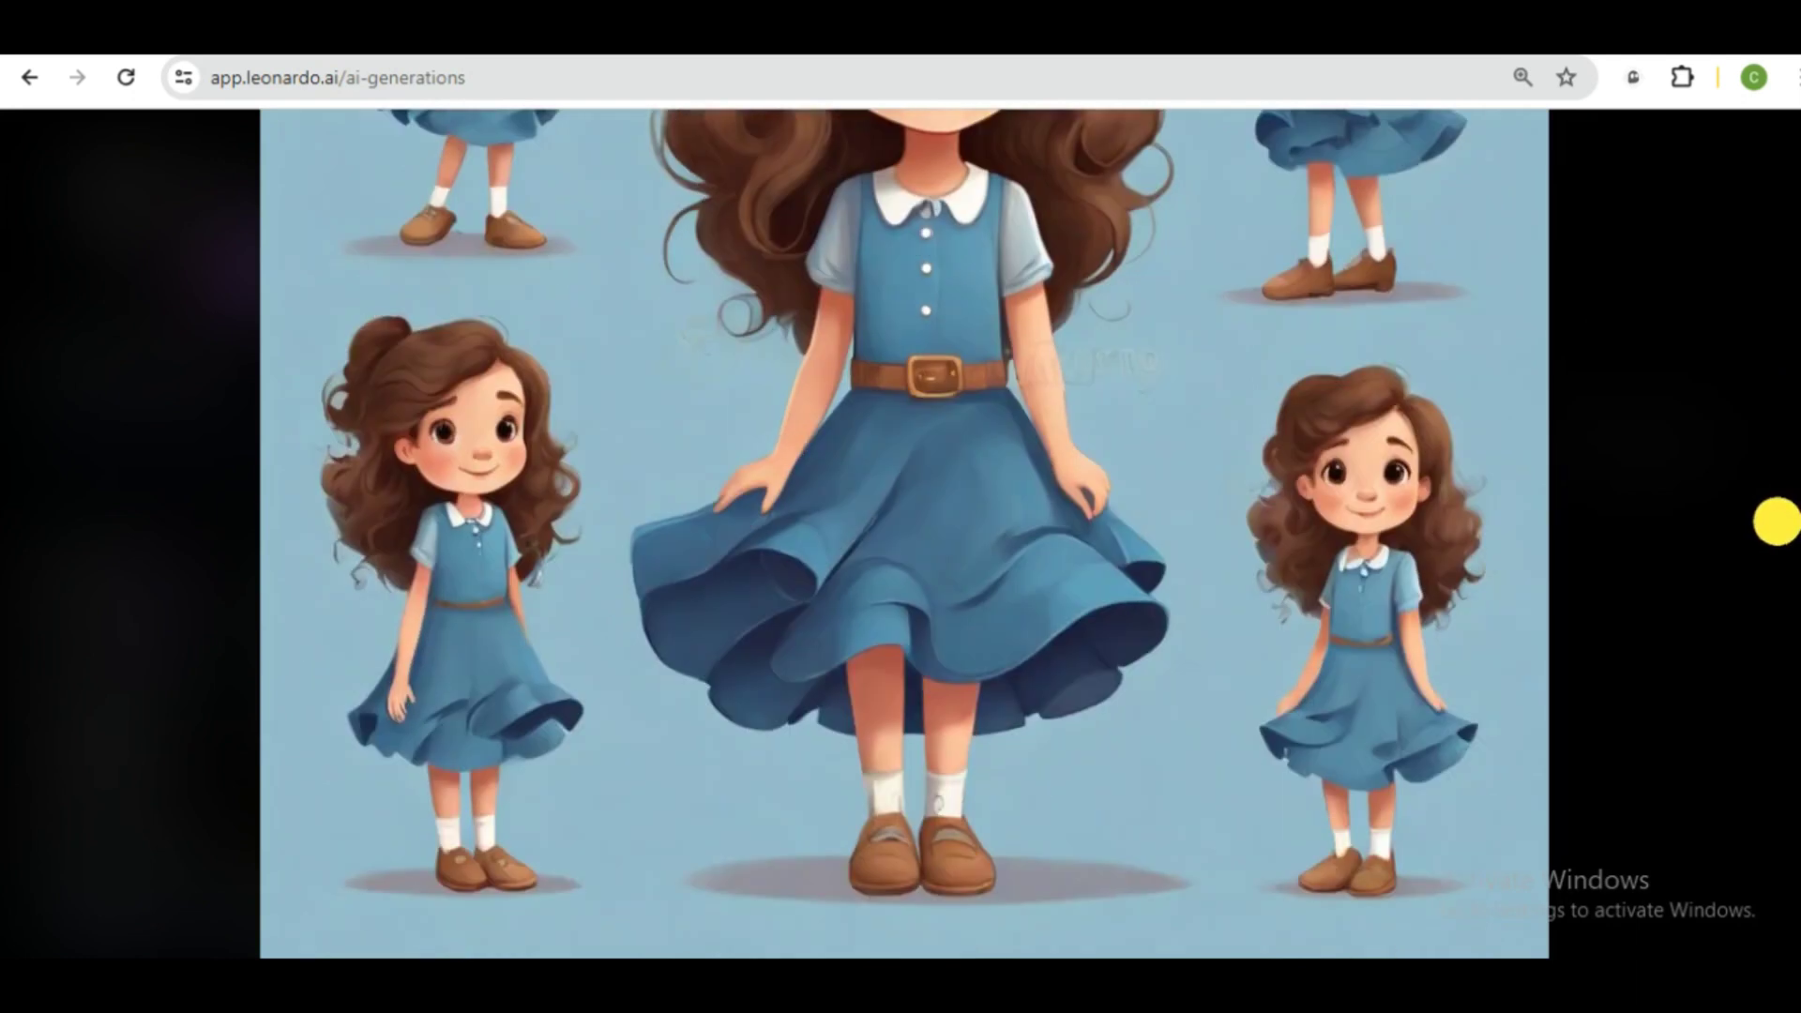
scroll(1776, 520, up, 3)
scroll(1773, 294, up, 1)
click(1309, 425)
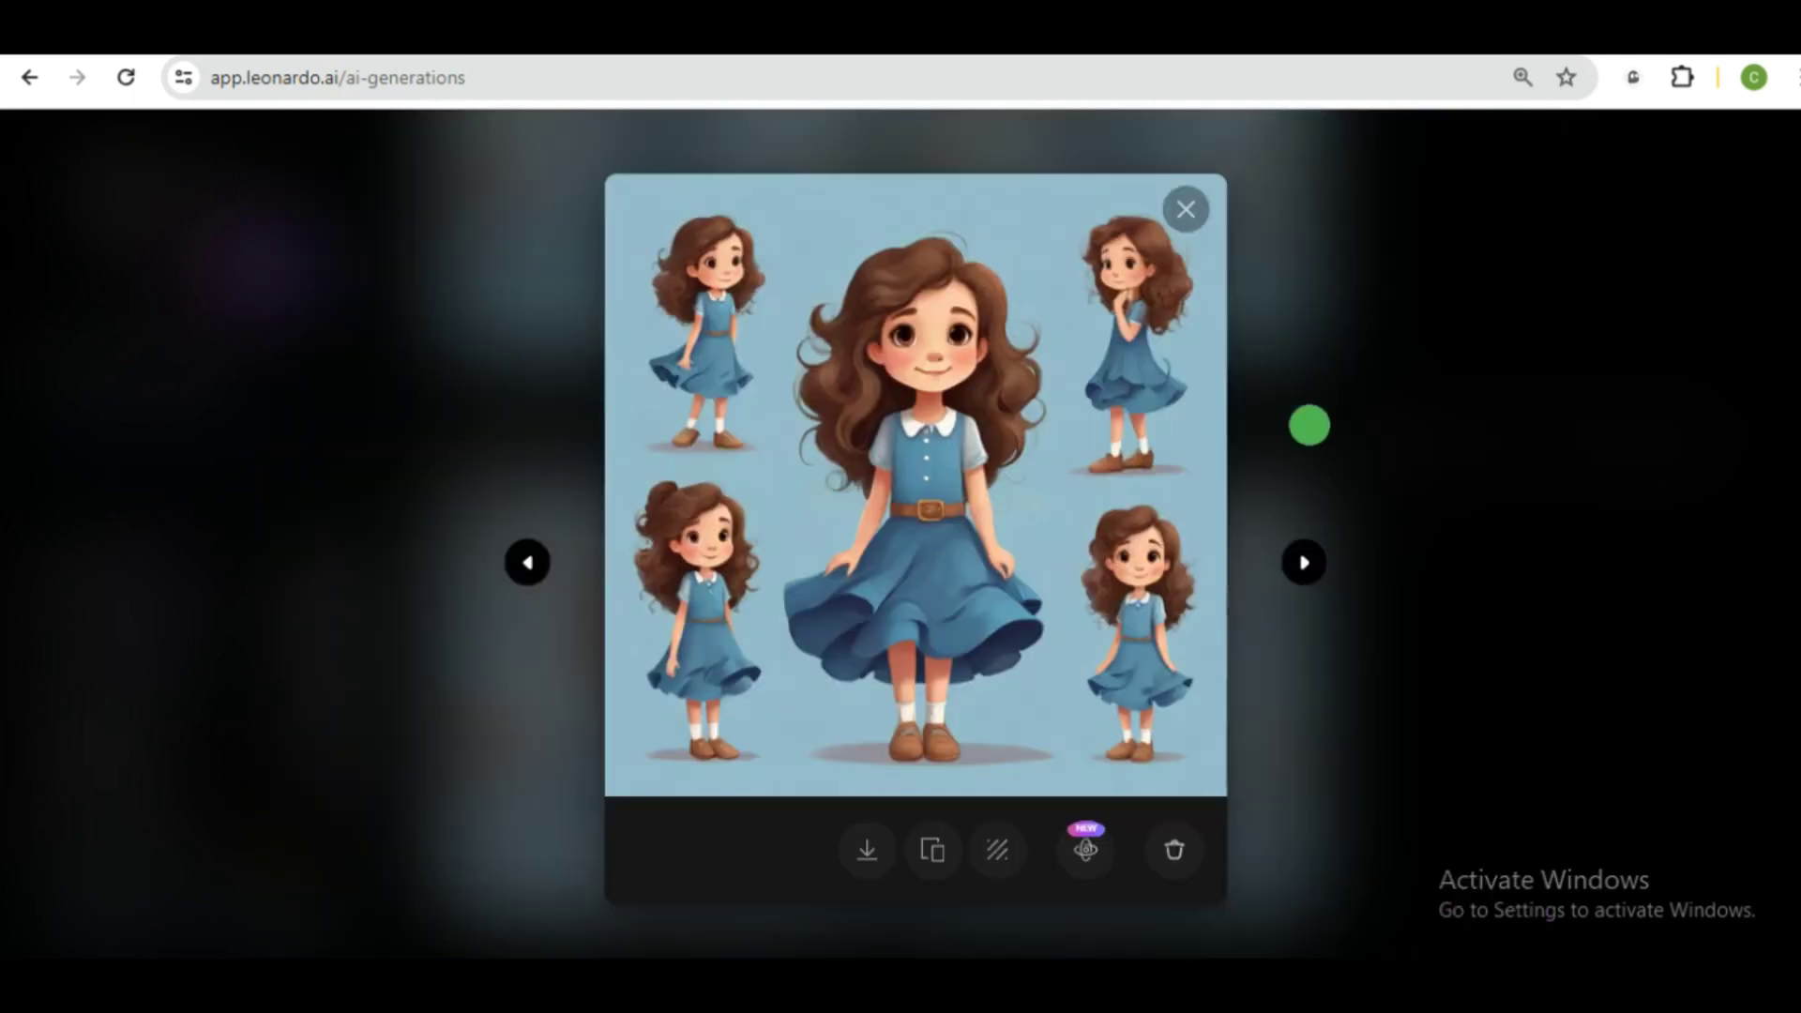
click(1302, 561)
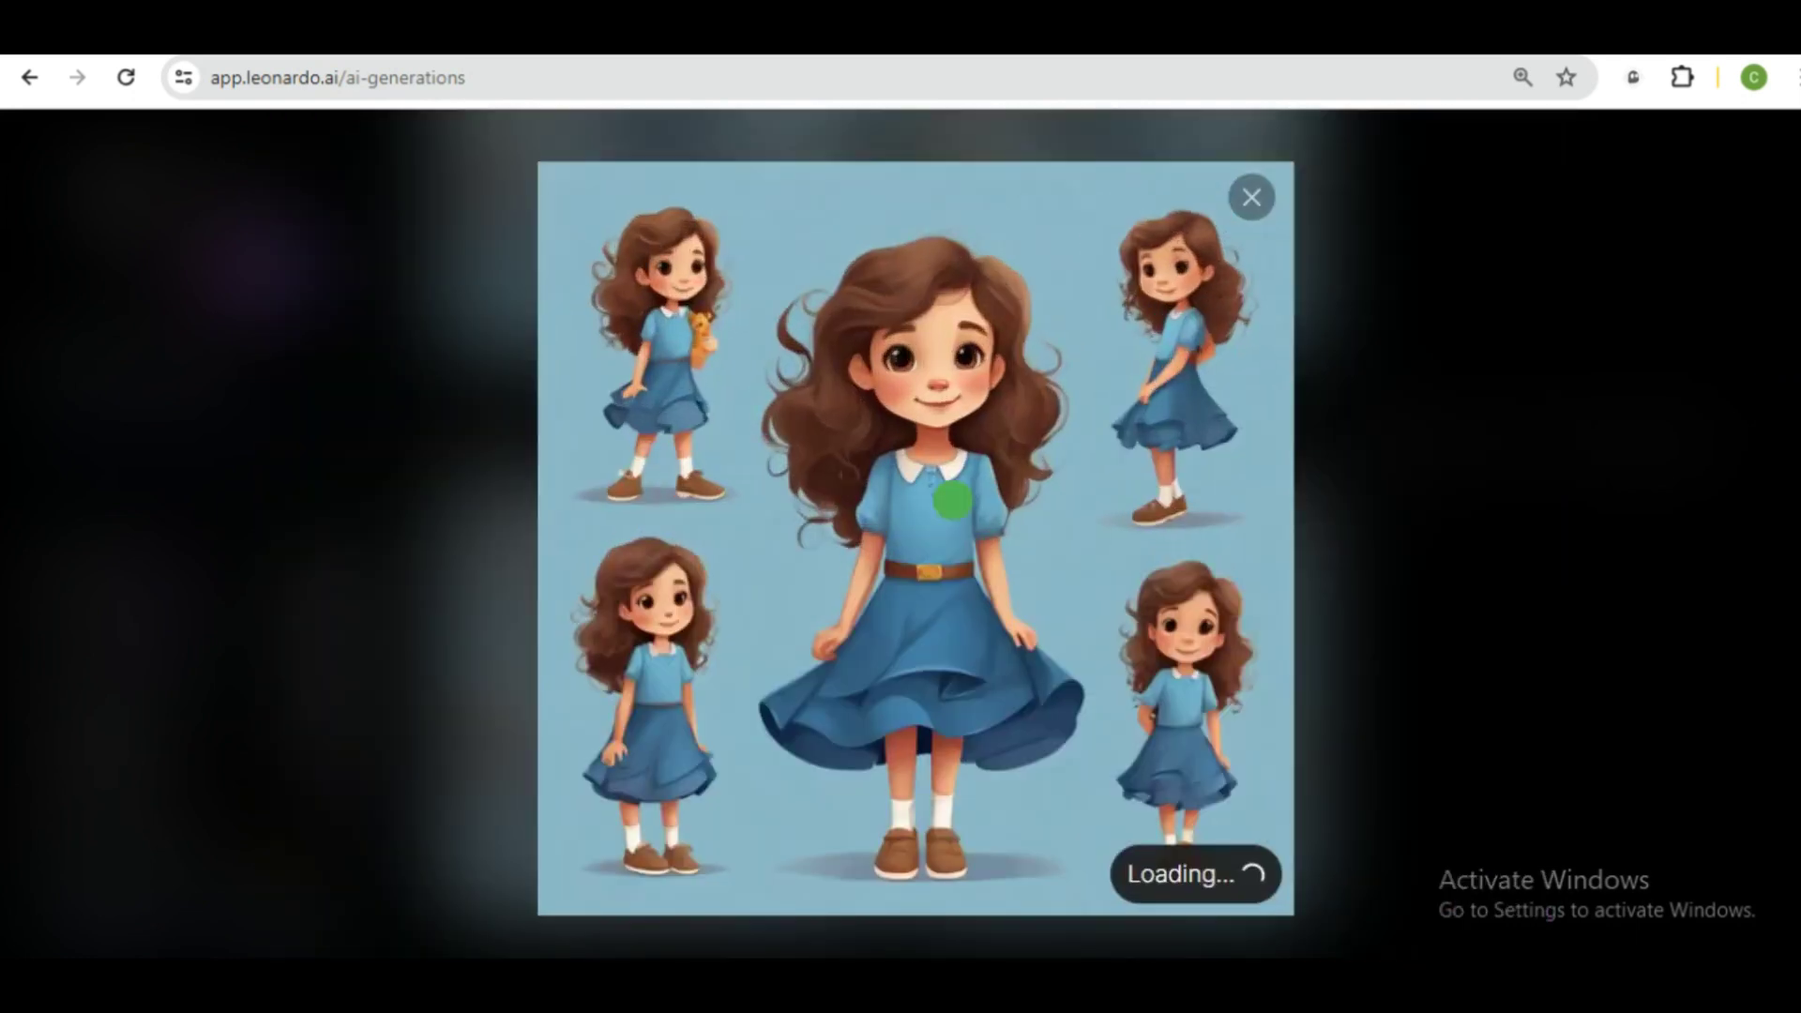
click(951, 499)
scroll(1795, 404, down, 2)
scroll(1793, 536, down, 2)
scroll(1792, 535, up, 4)
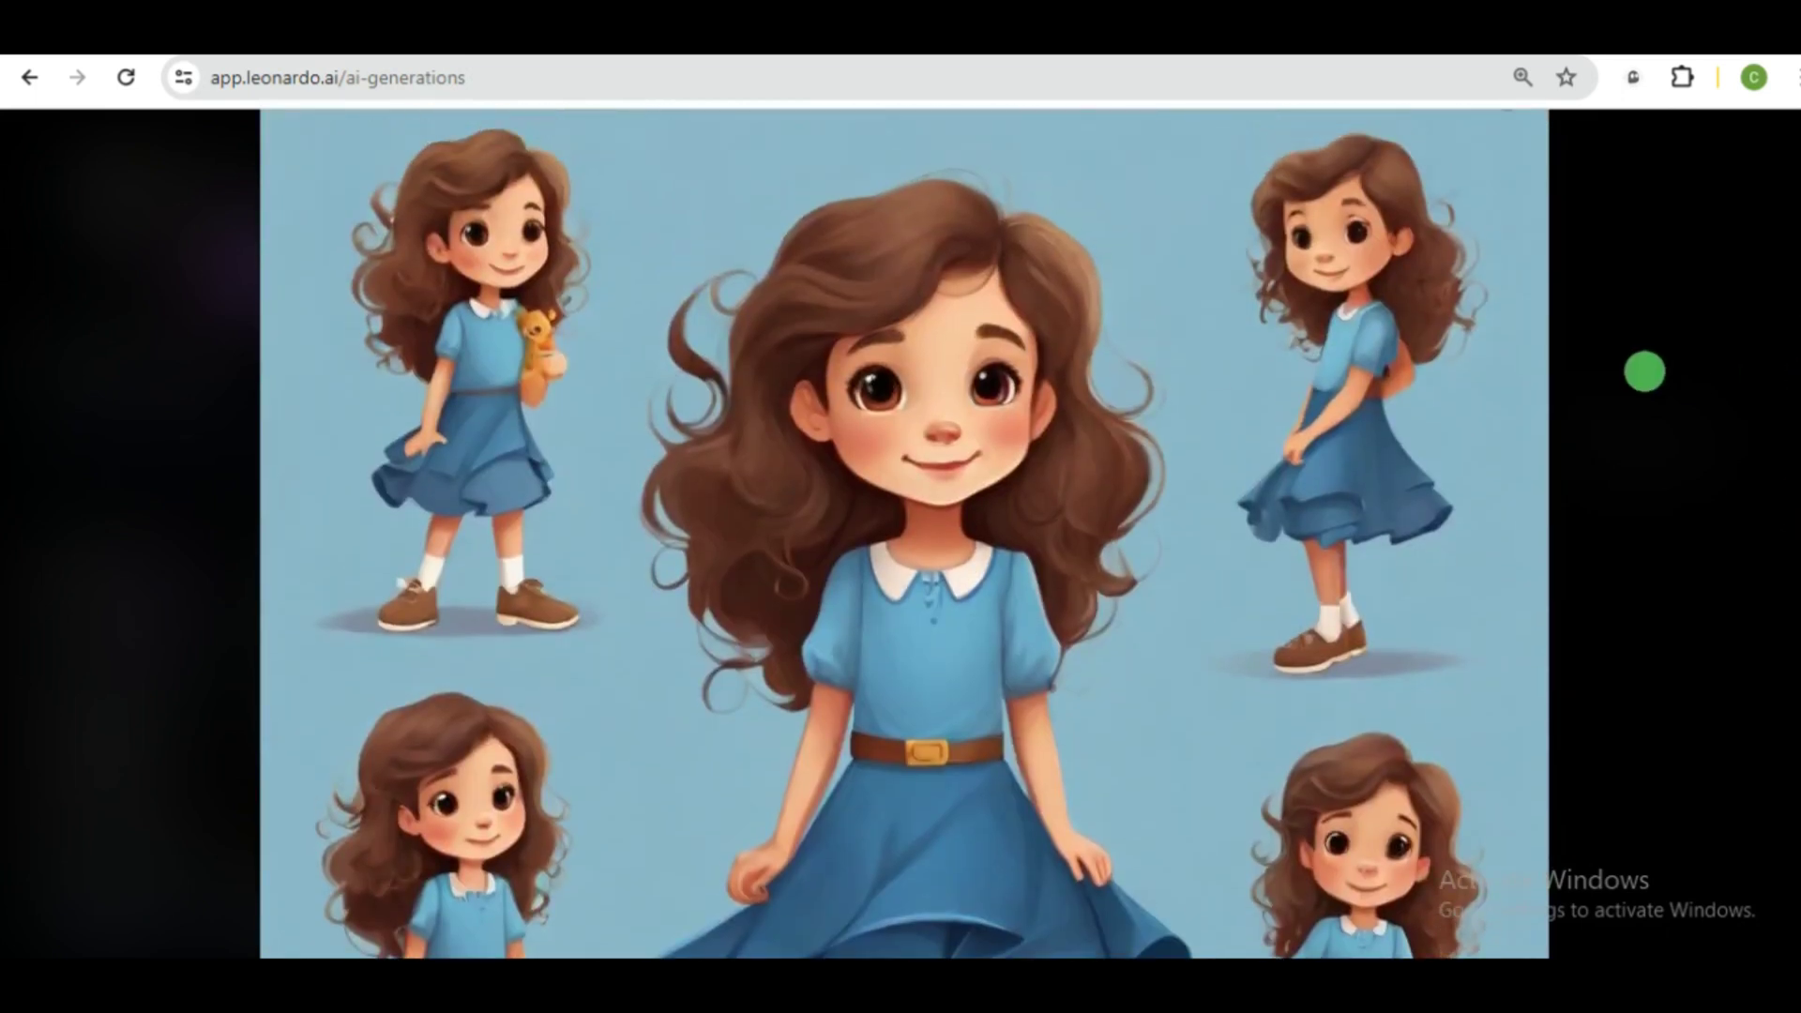
click(1644, 372)
click(1097, 592)
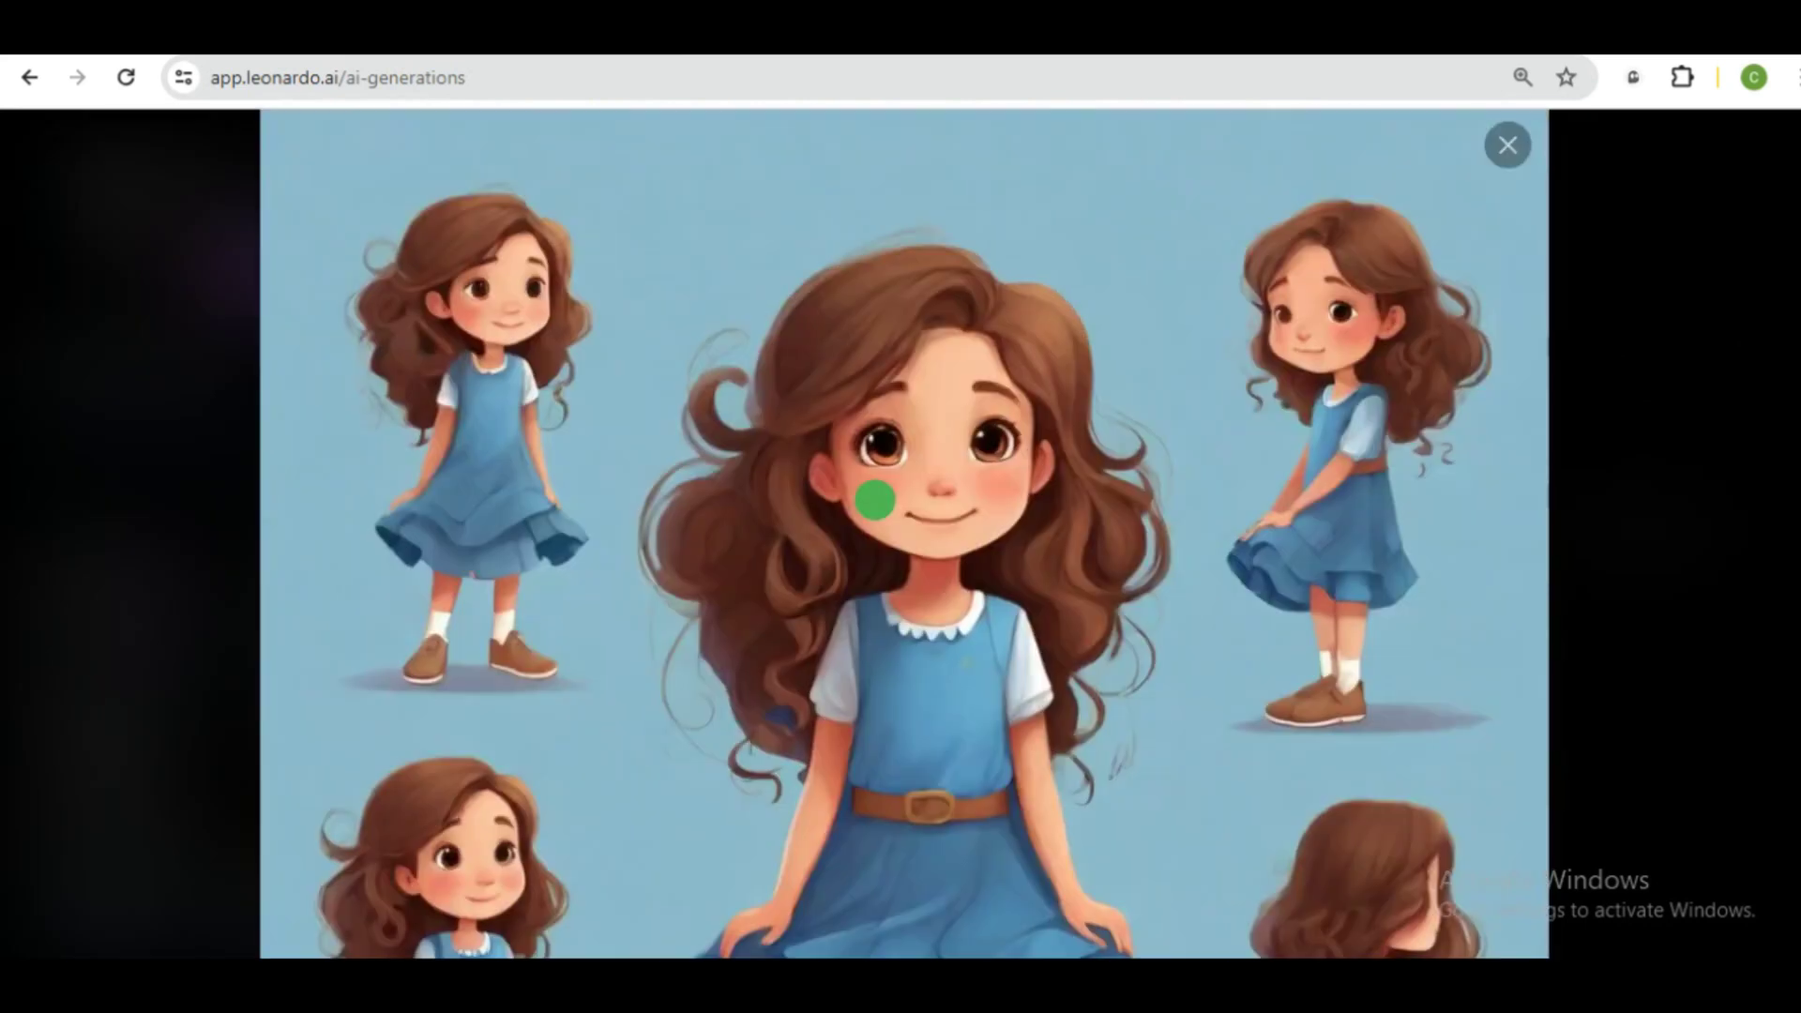
scroll(1799, 360, down, 2)
scroll(1776, 465, down, 2)
scroll(1770, 423, up, 2)
scroll(1782, 296, up, 1)
scroll(1784, 283, down, 1)
scroll(1787, 350, down, 1)
click(1282, 463)
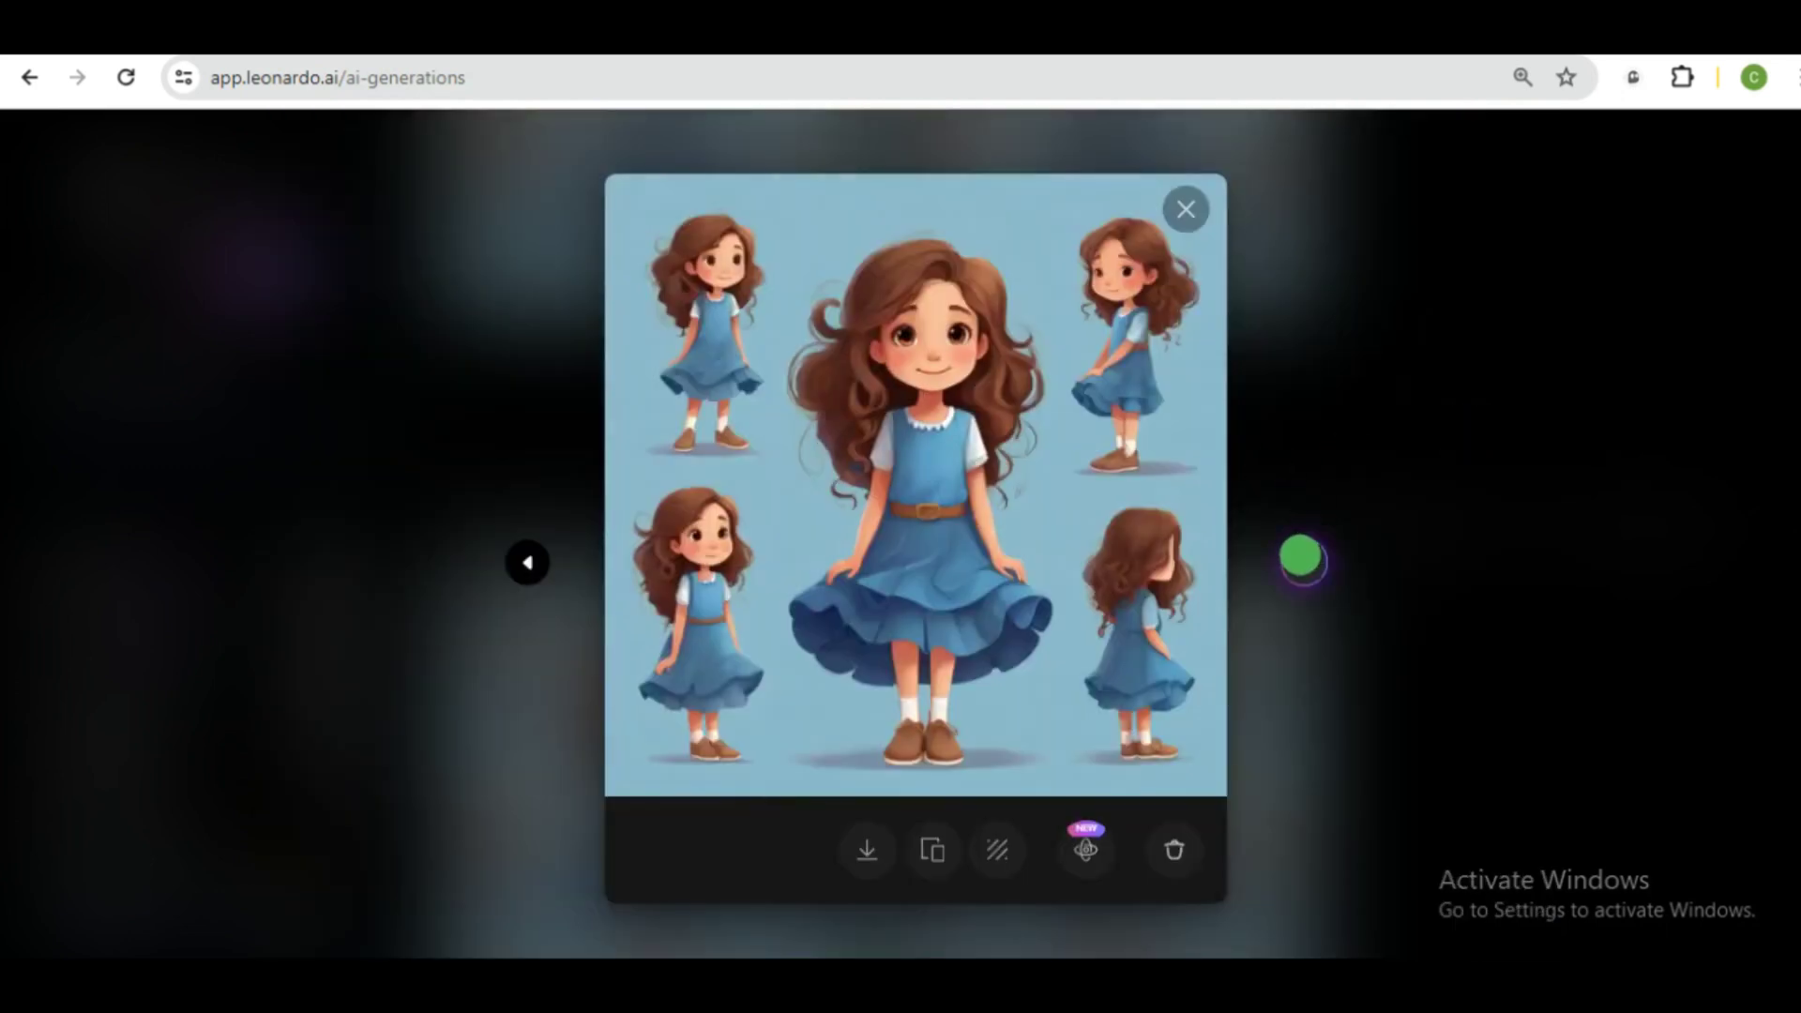
click(938, 471)
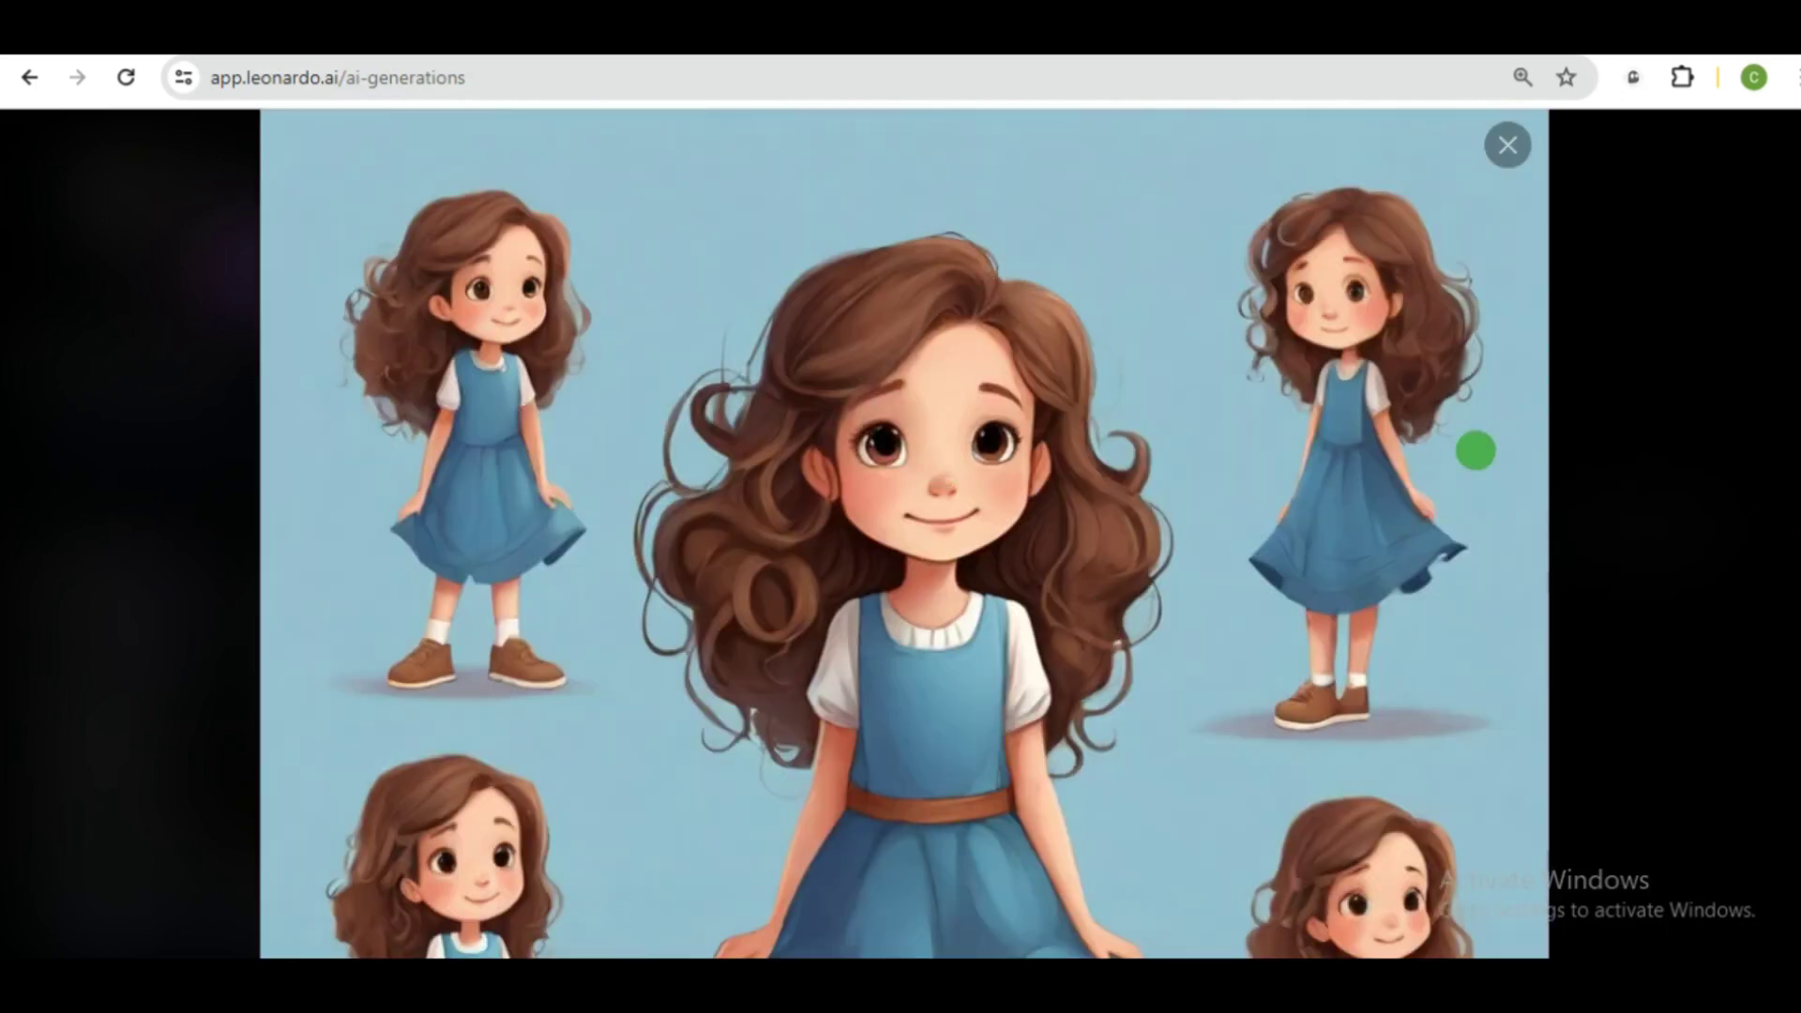
scroll(1716, 355, down, 3)
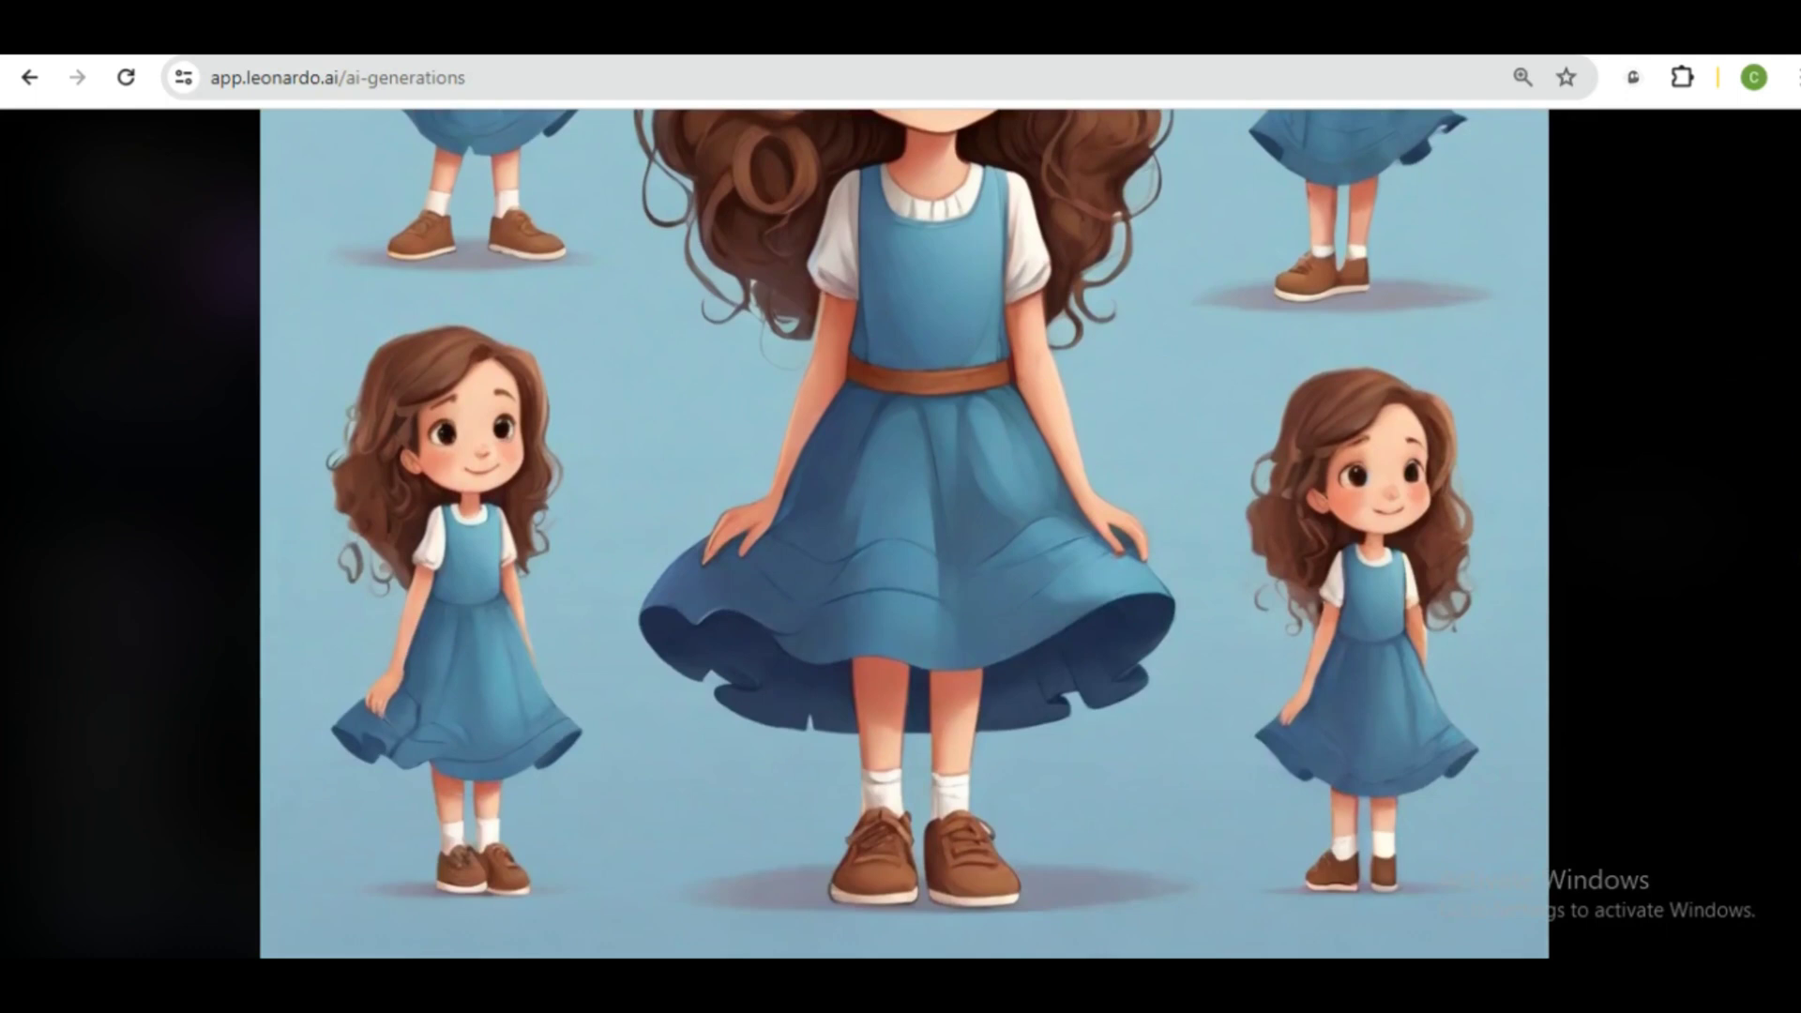
scroll(1575, 365, up, 3)
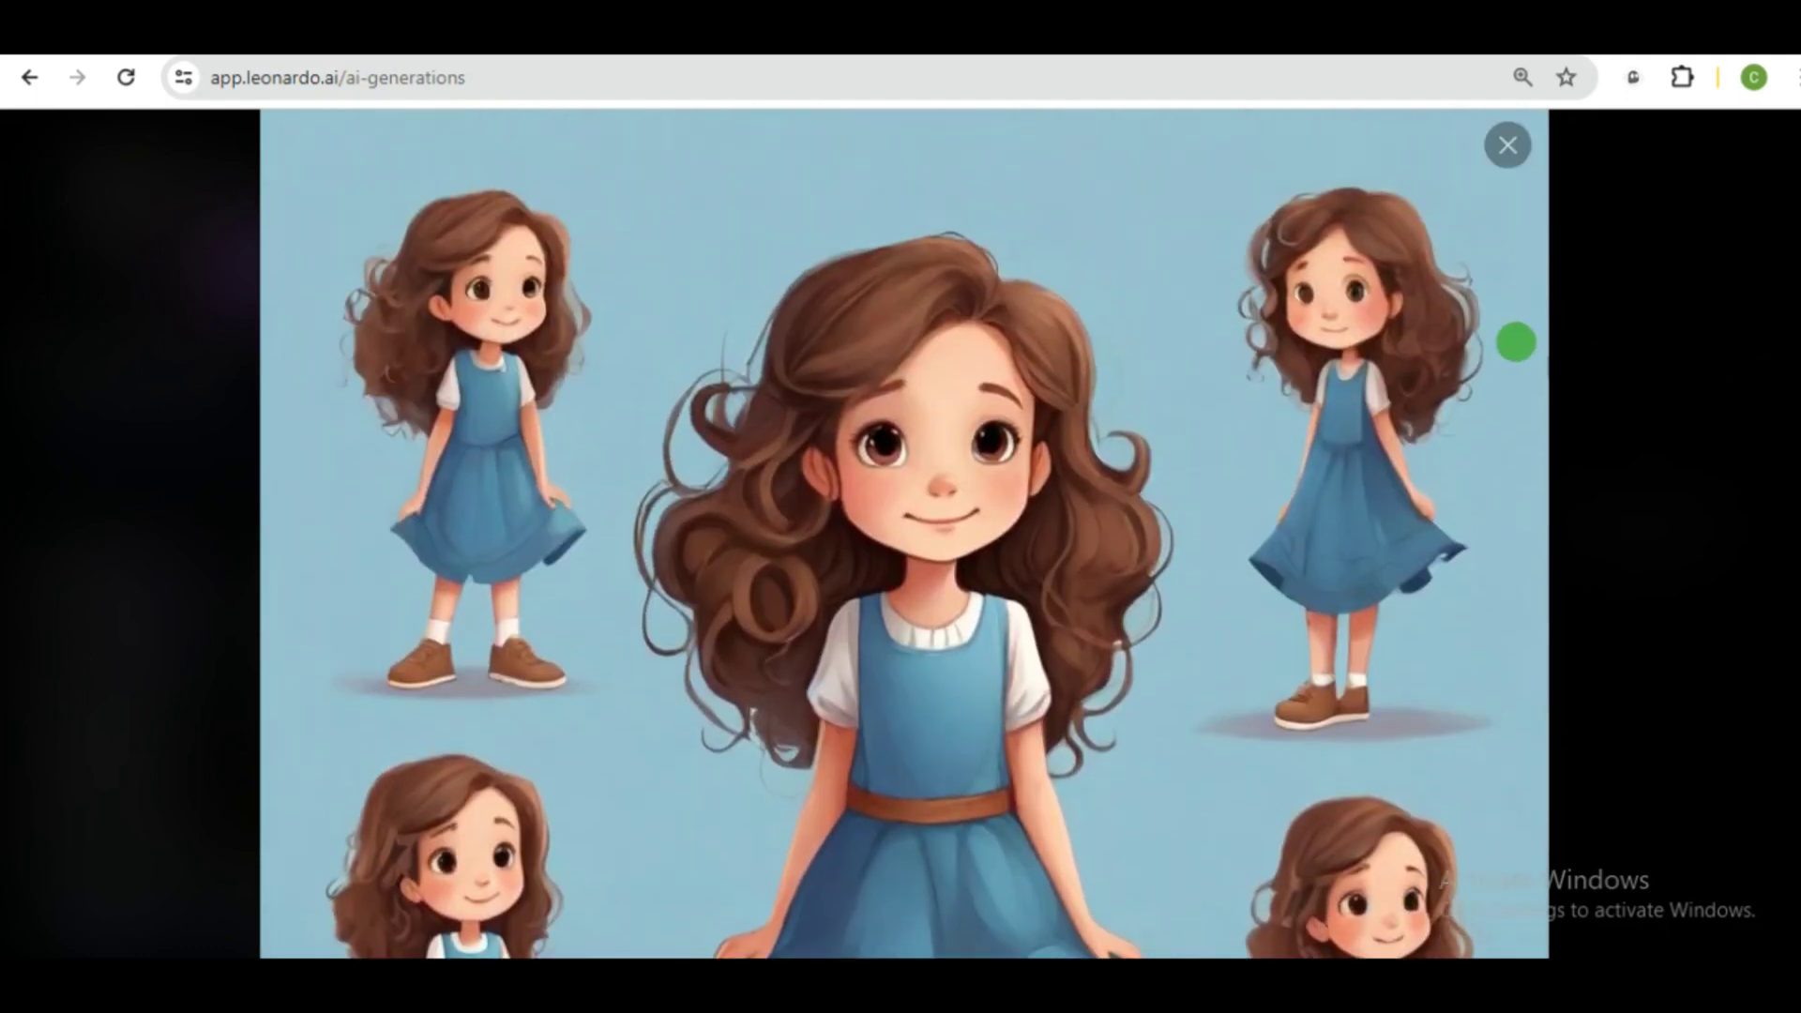
click(1577, 364)
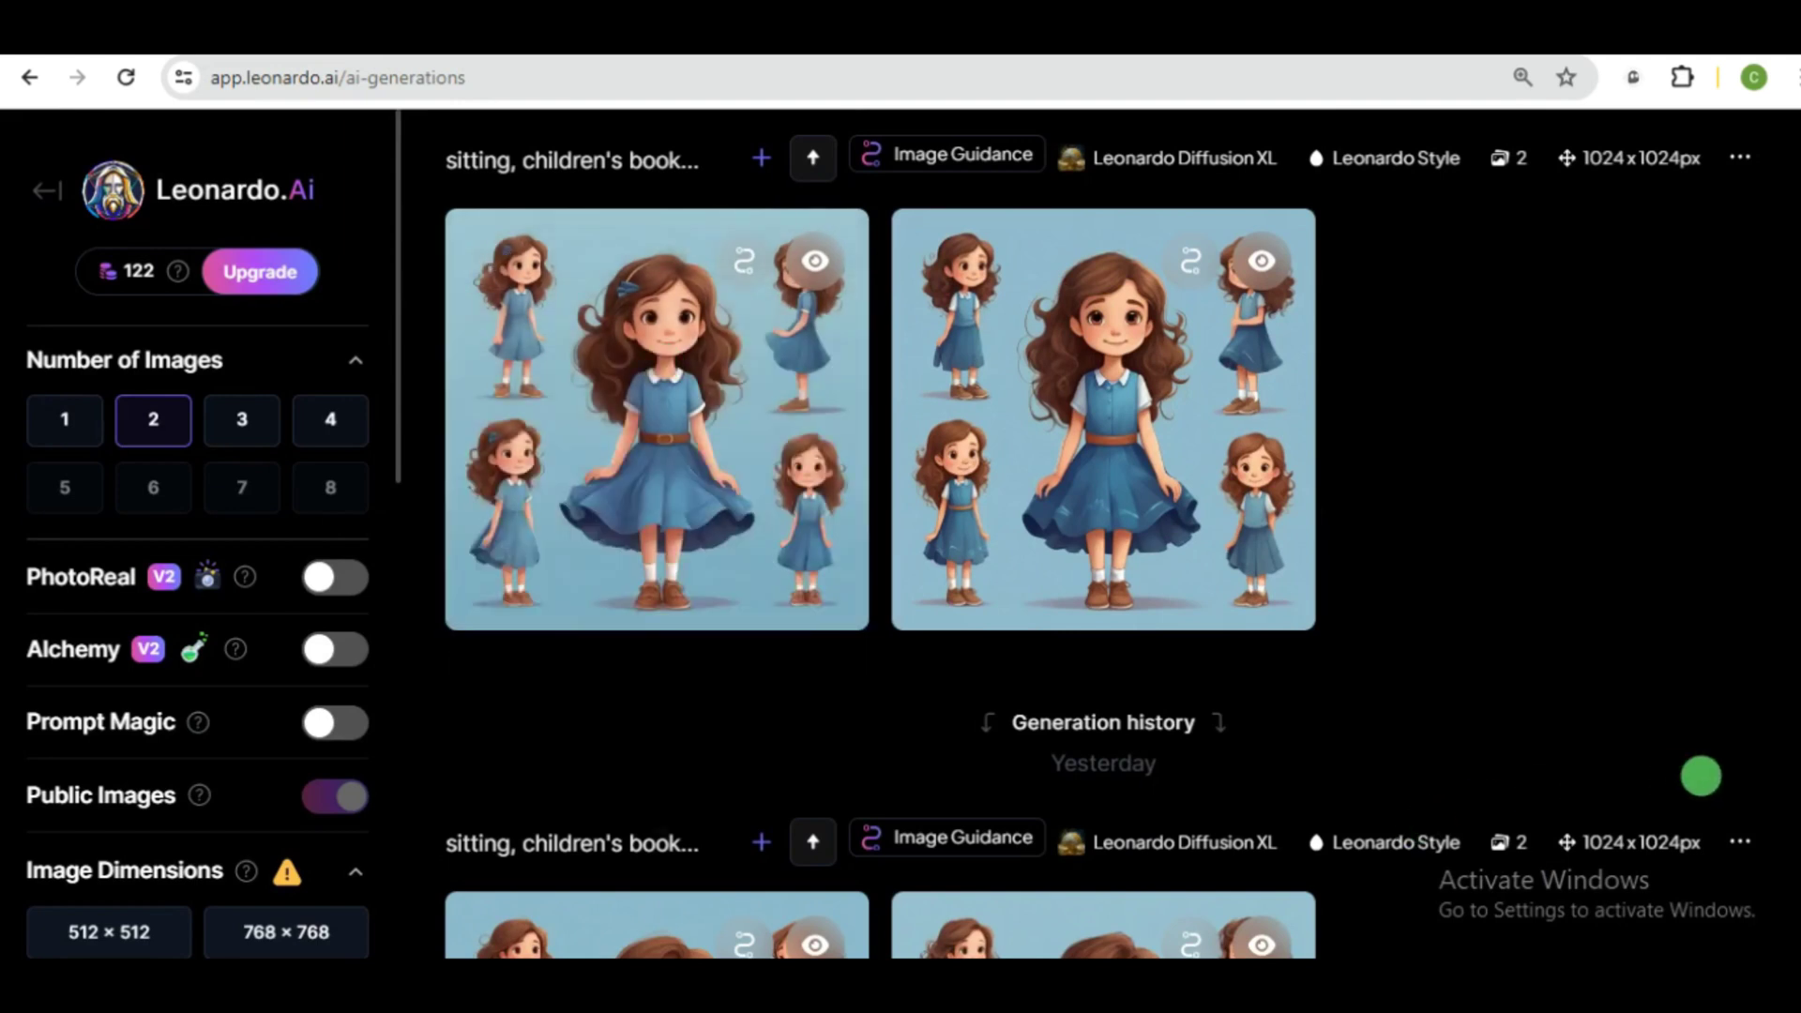
Step: Review the first character sheet and the pinafore-dress image up close
click(675, 393)
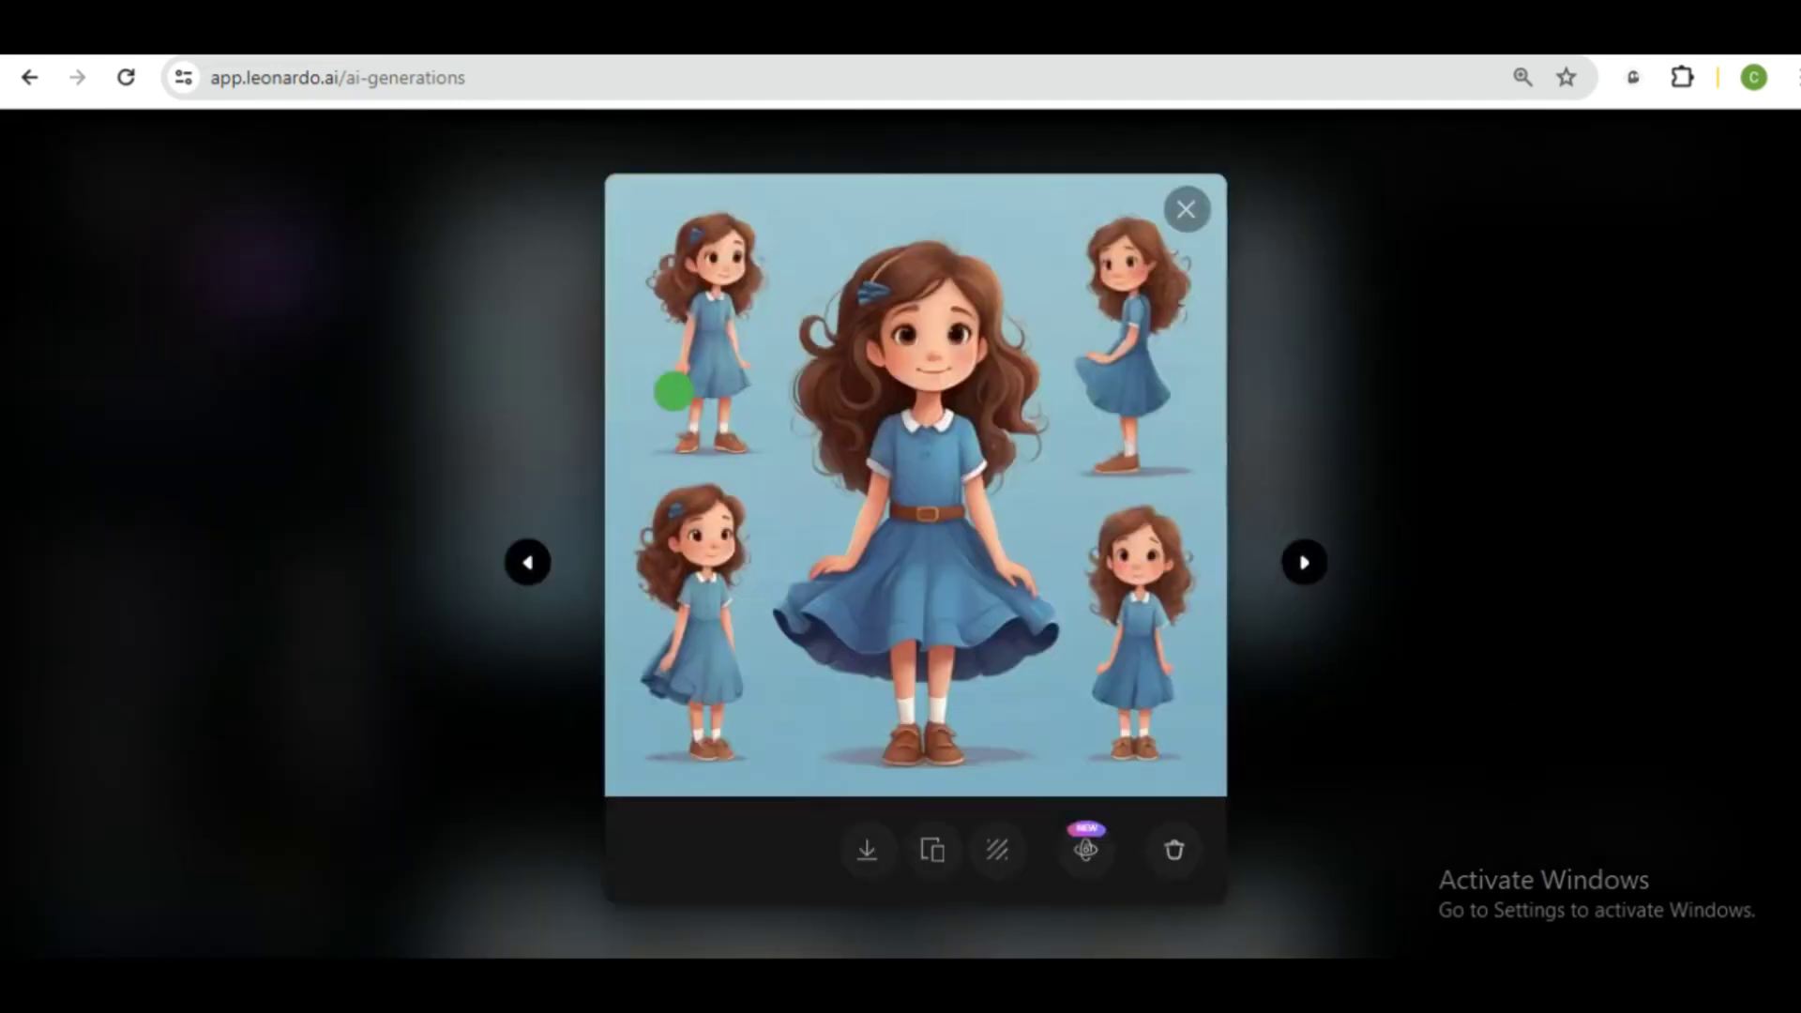
click(955, 370)
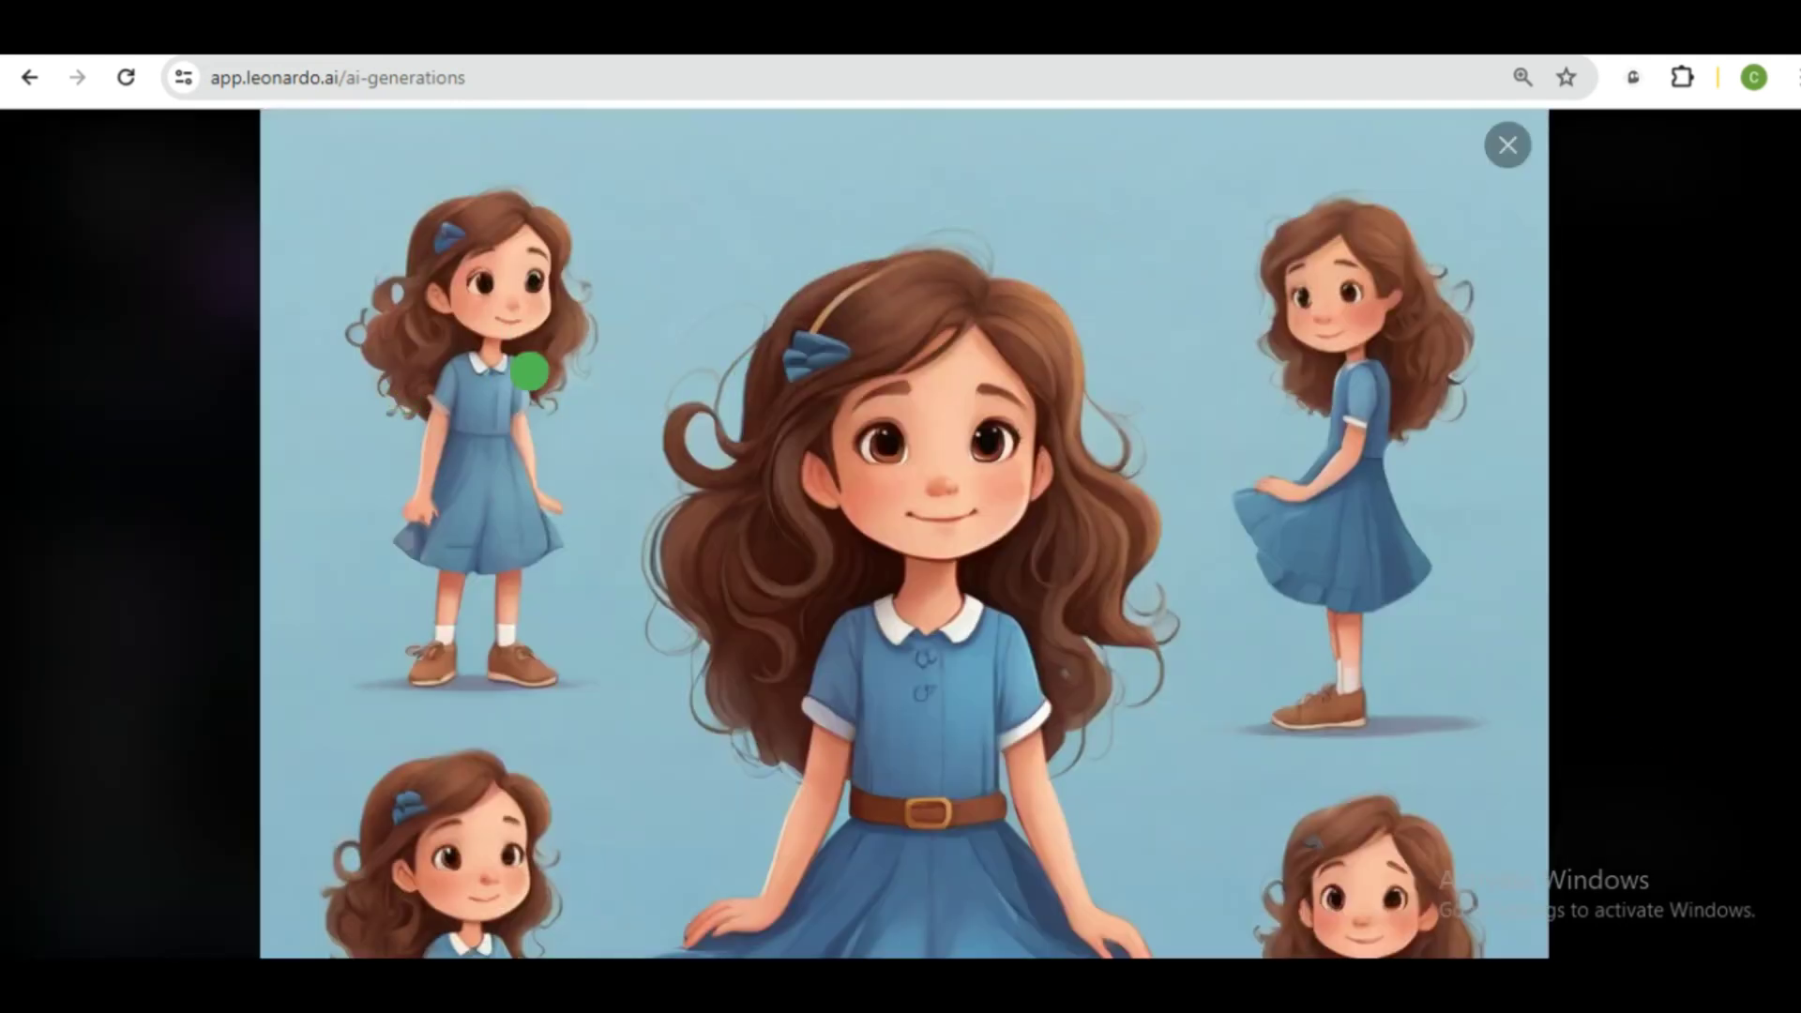
mouse_move(1795, 422)
mouse_down()
mouse_move(1795, 532)
mouse_move(1796, 390)
mouse_up()
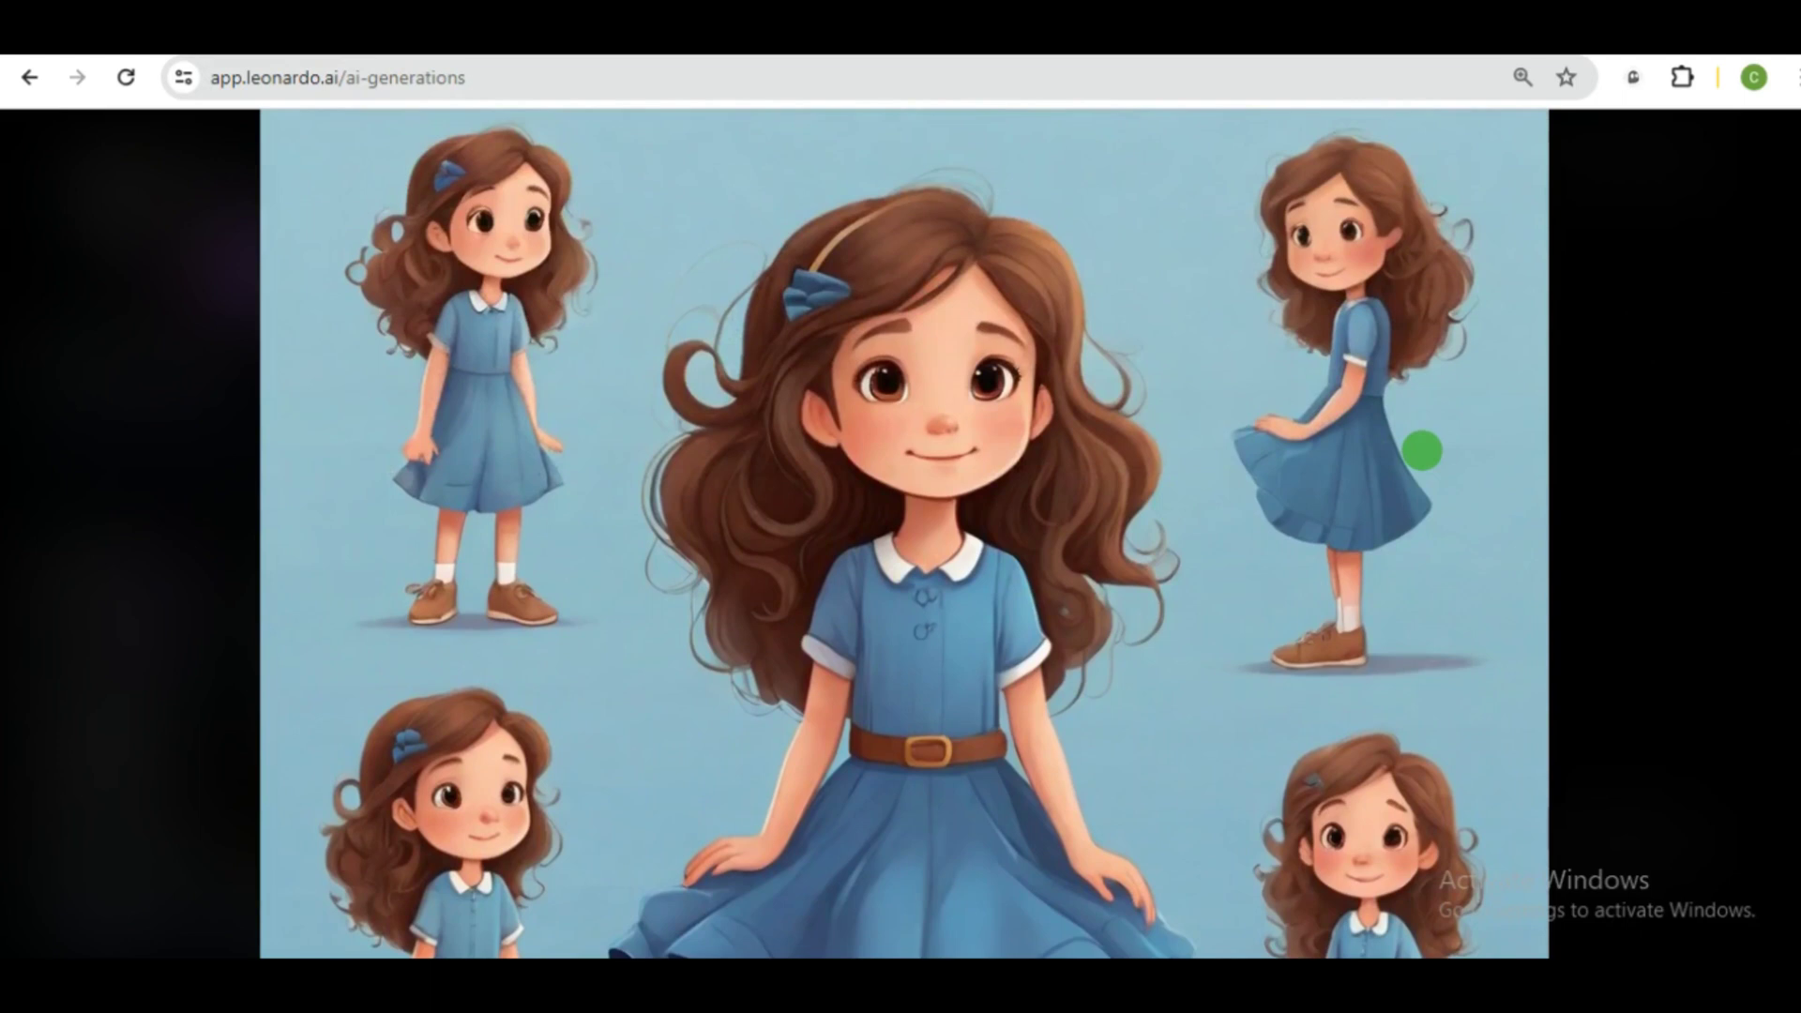
click(1420, 450)
click(1303, 558)
click(954, 437)
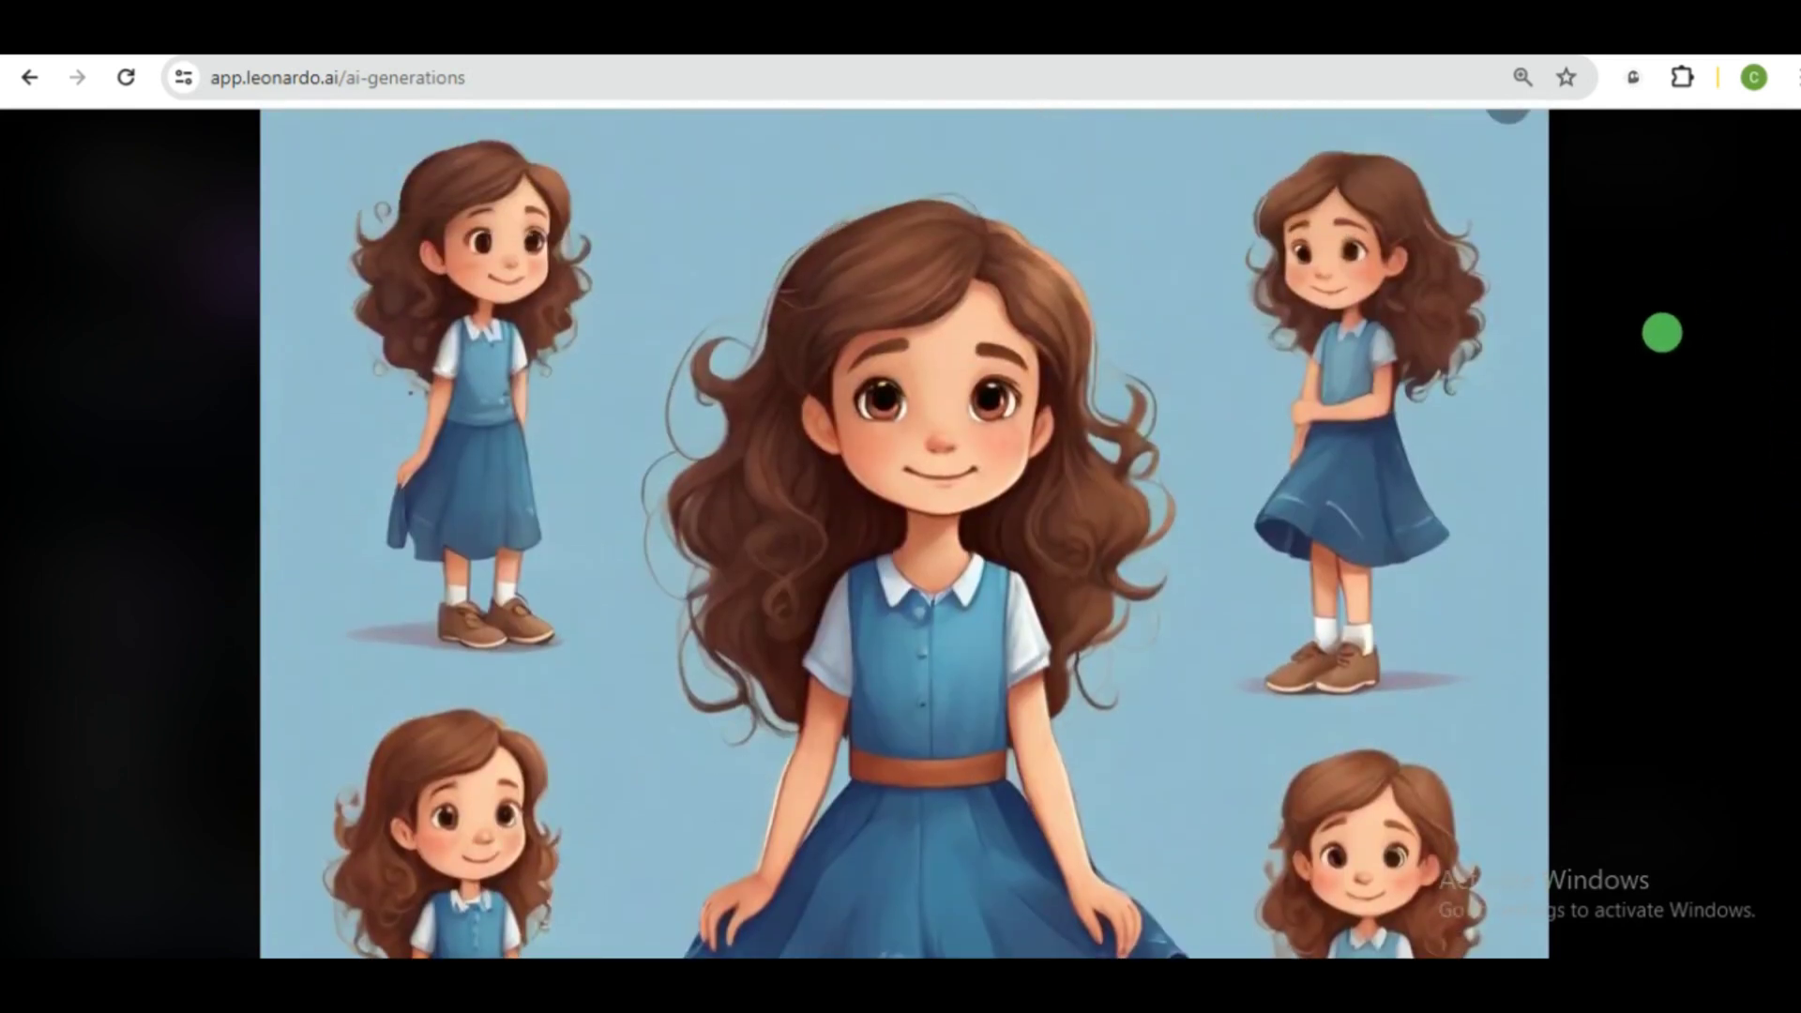
click(1657, 336)
mouse_move(657, 420)
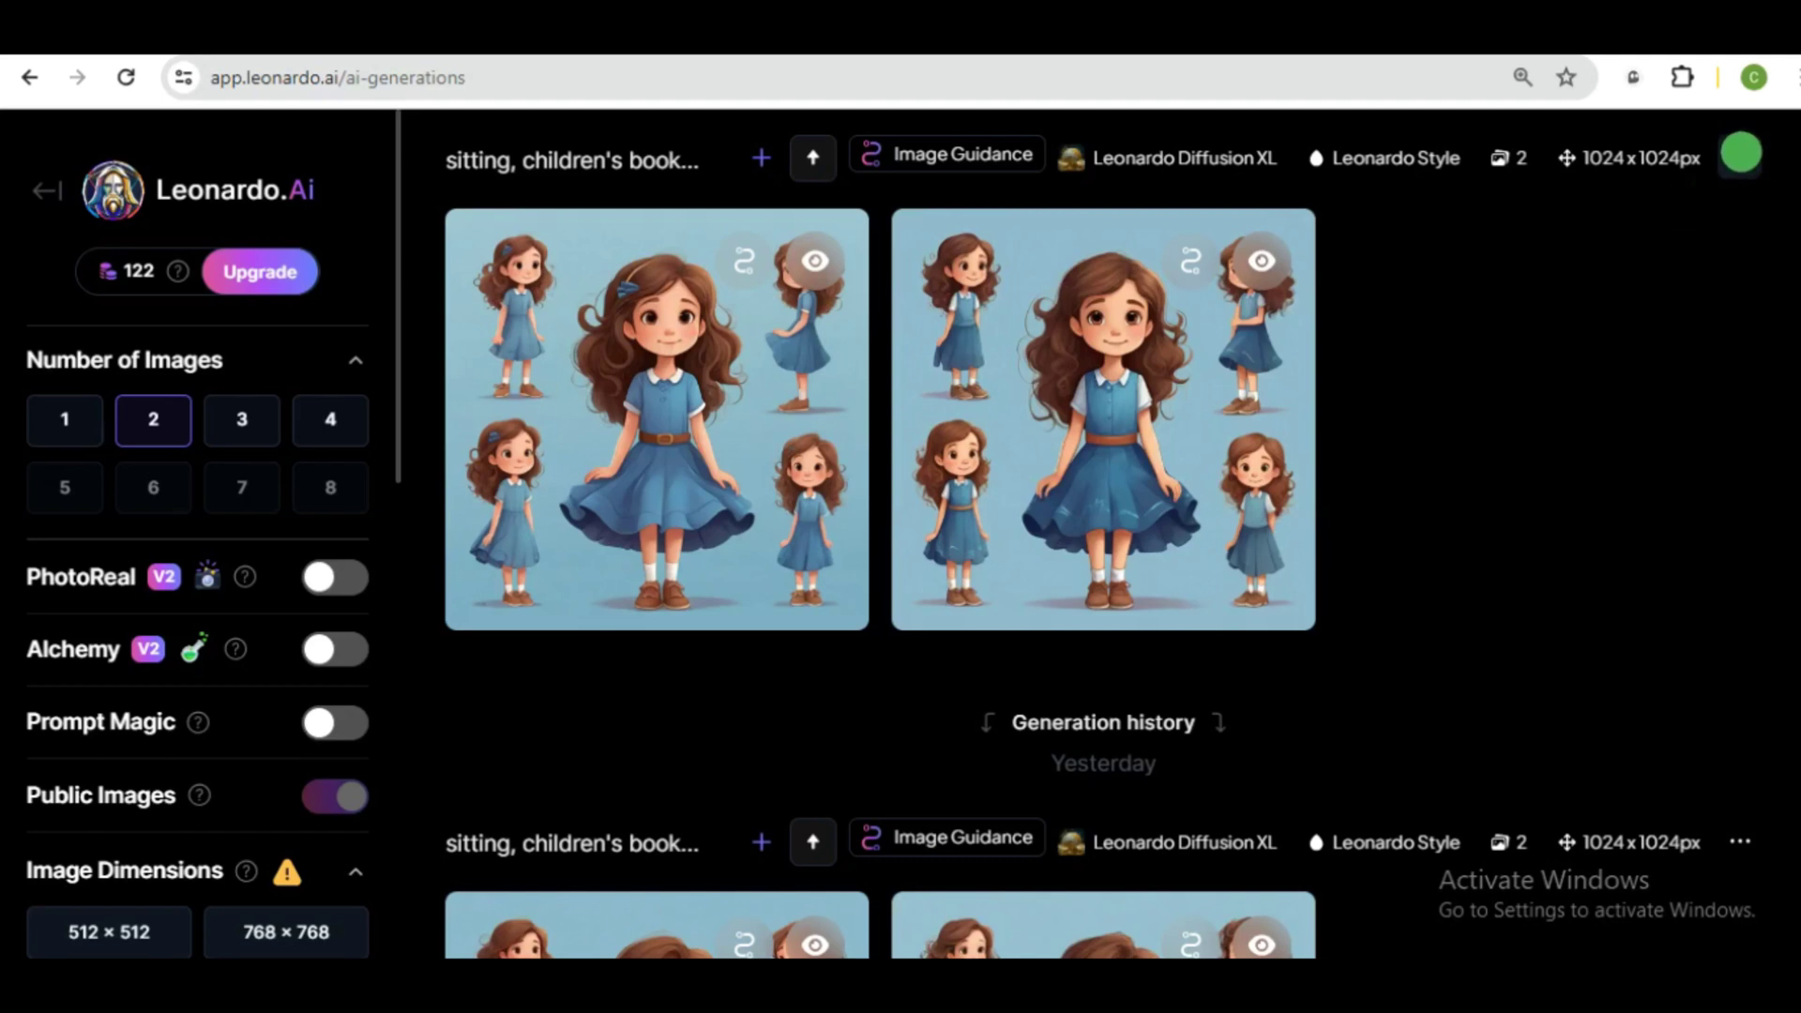
Step: Copy the generation's seed and select the seed digits in the prompt
click(1739, 156)
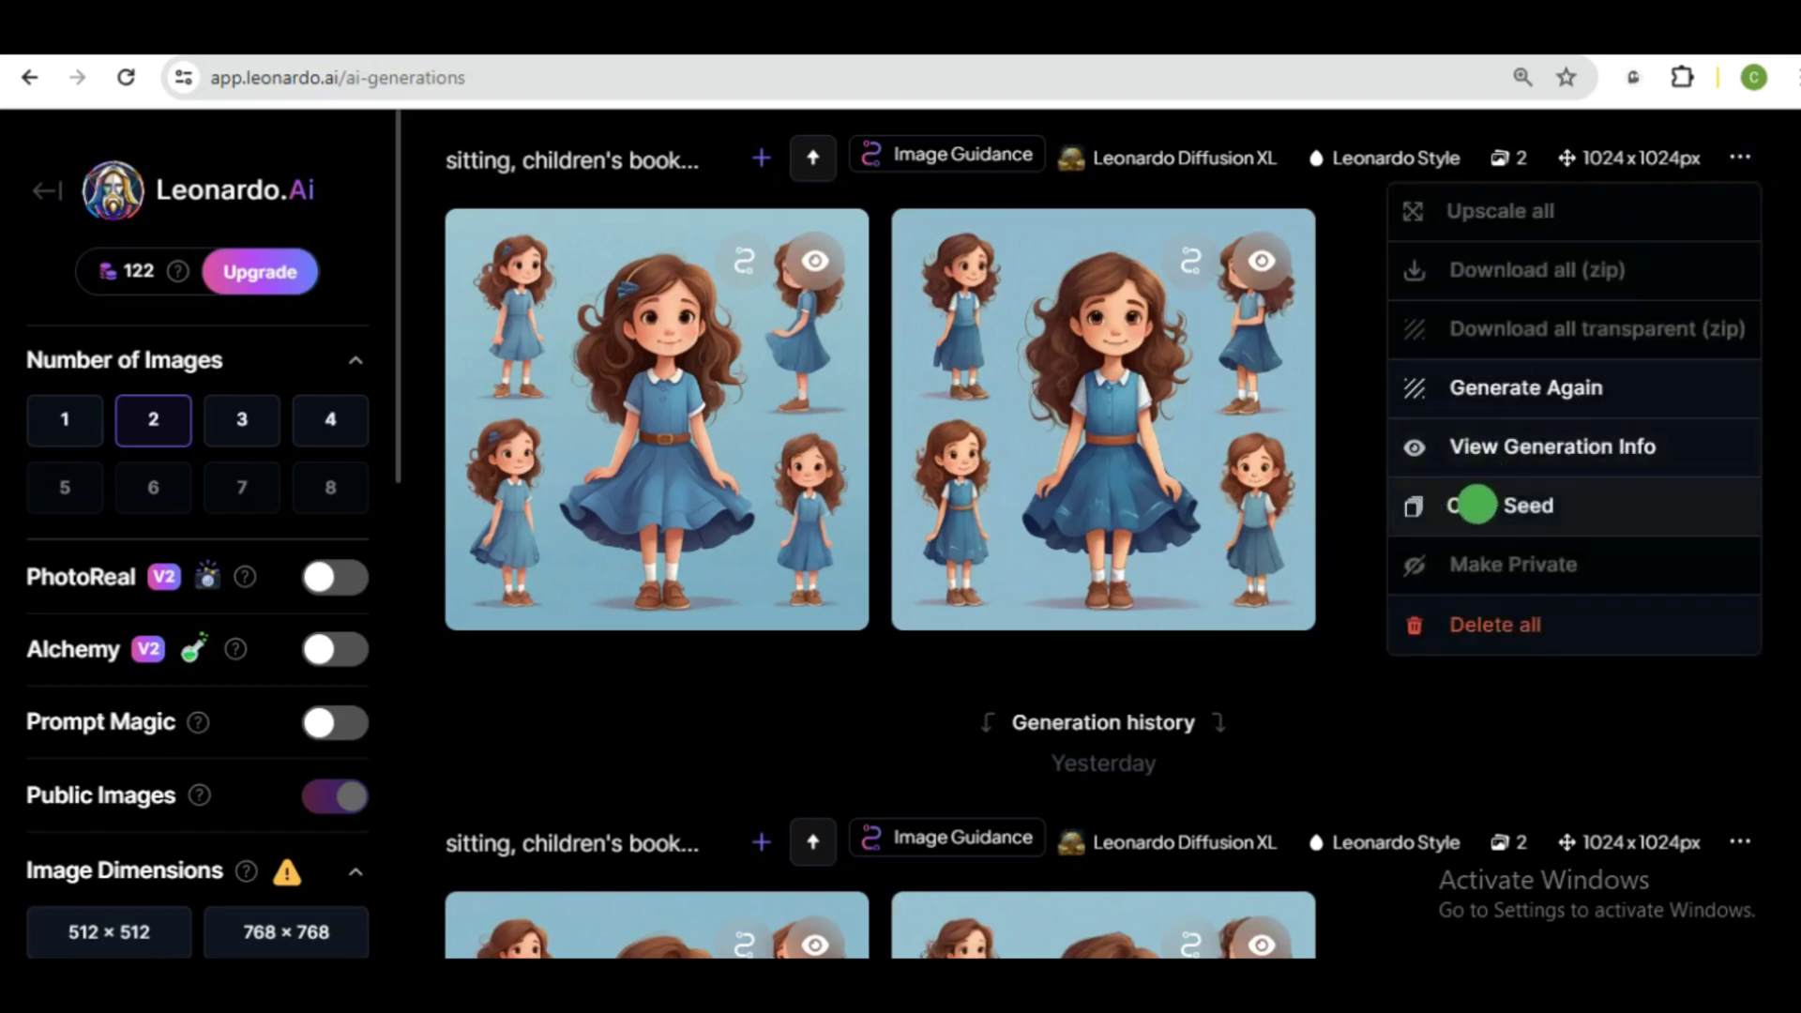
click(1454, 503)
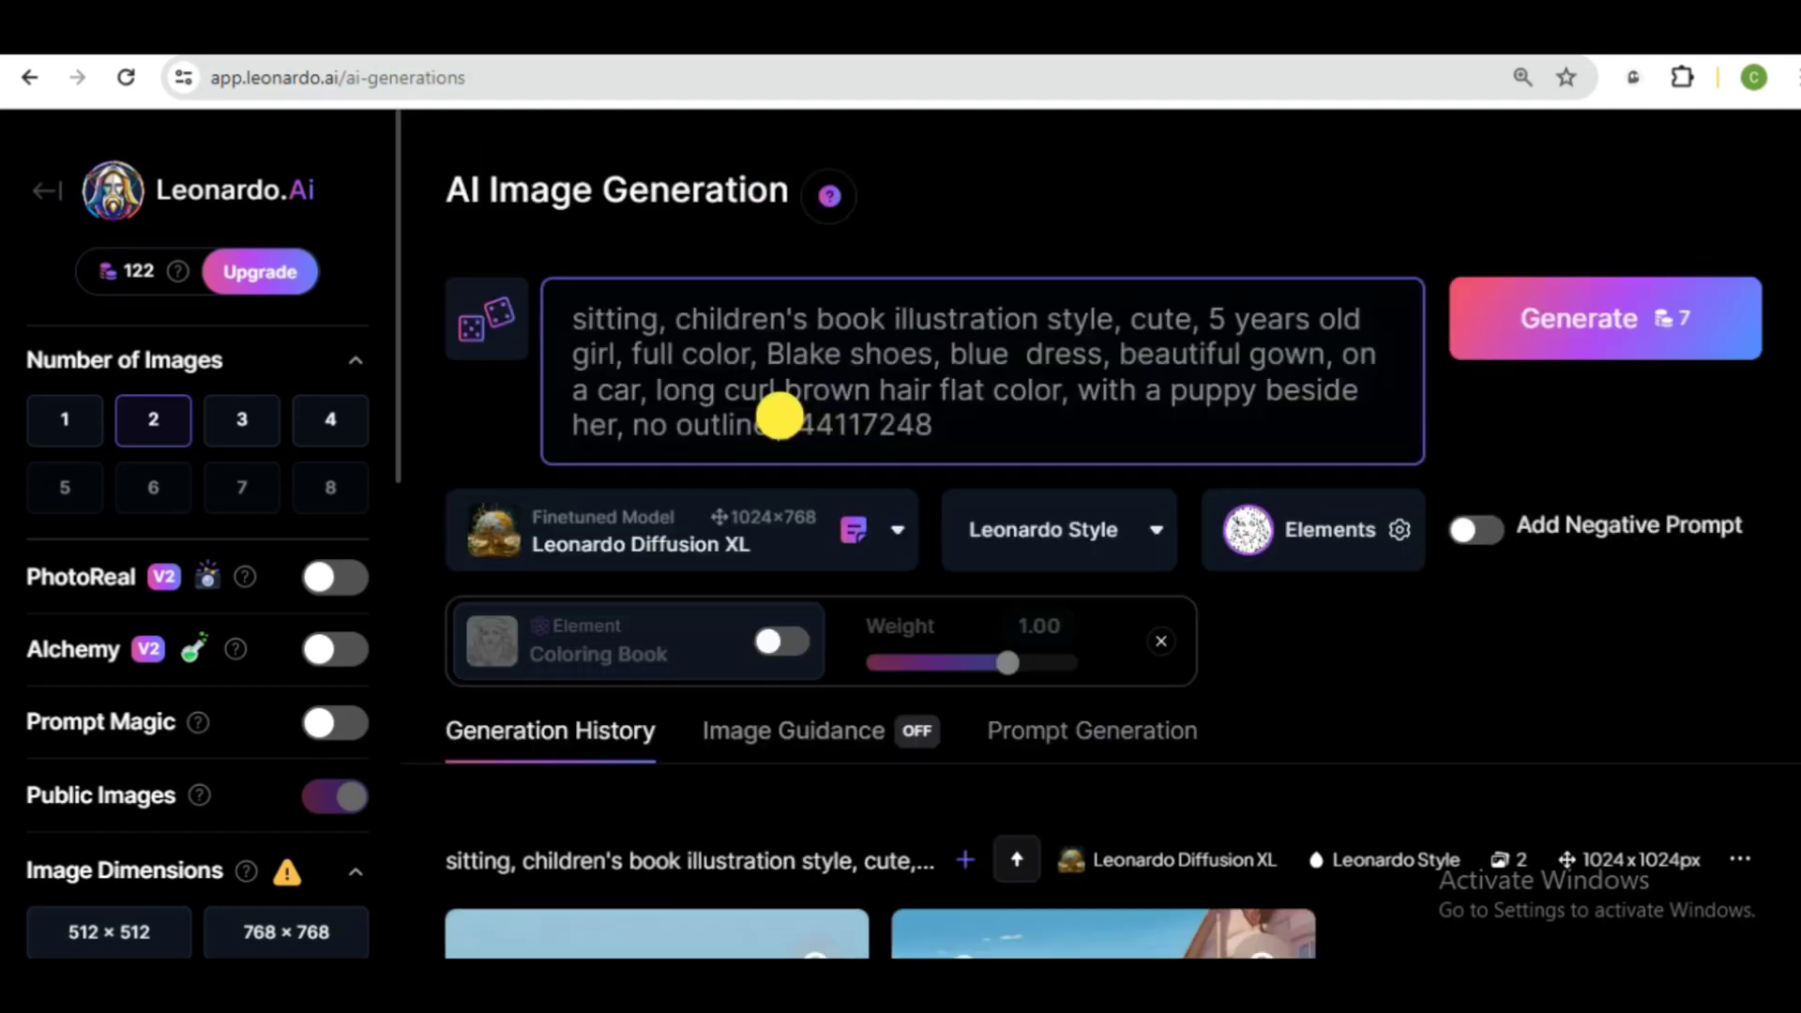
drag(779, 425, 937, 428)
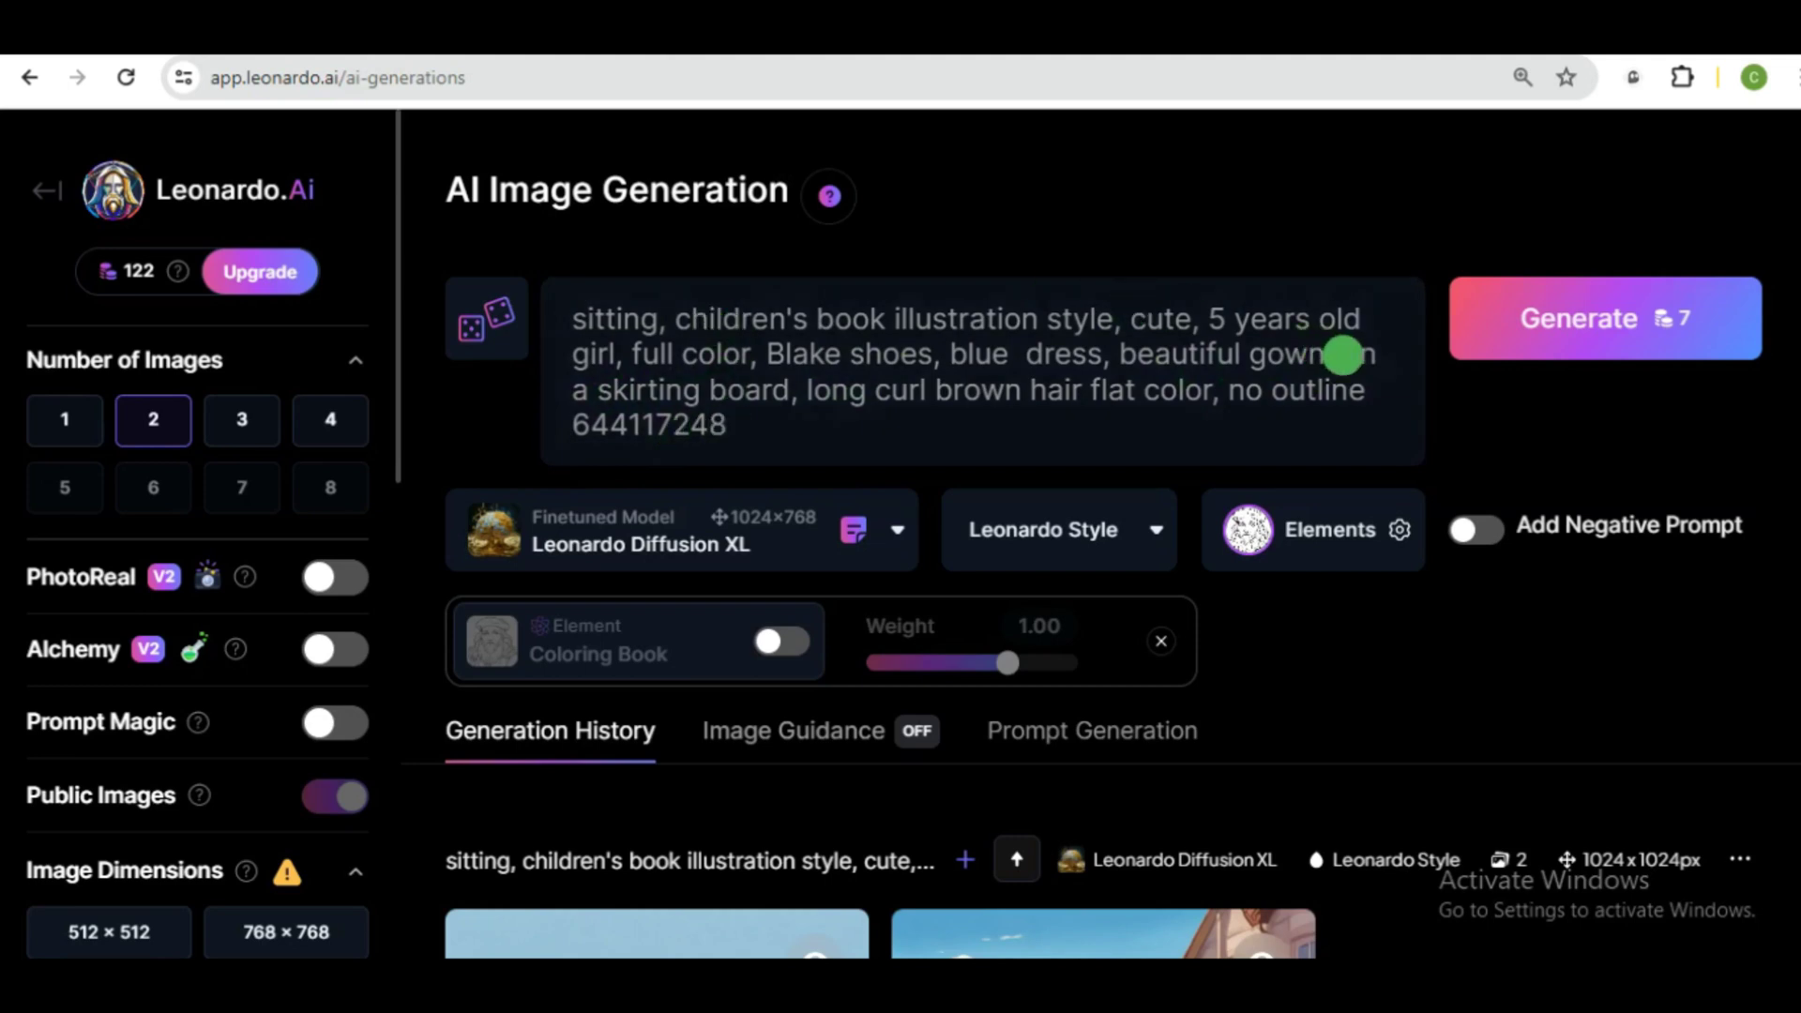
Step: Select the prompt's scene text through the seed, then zoom into both bench images
mouse_move(1346, 353)
mouse_down()
mouse_move(758, 417)
mouse_move(789, 399)
mouse_up()
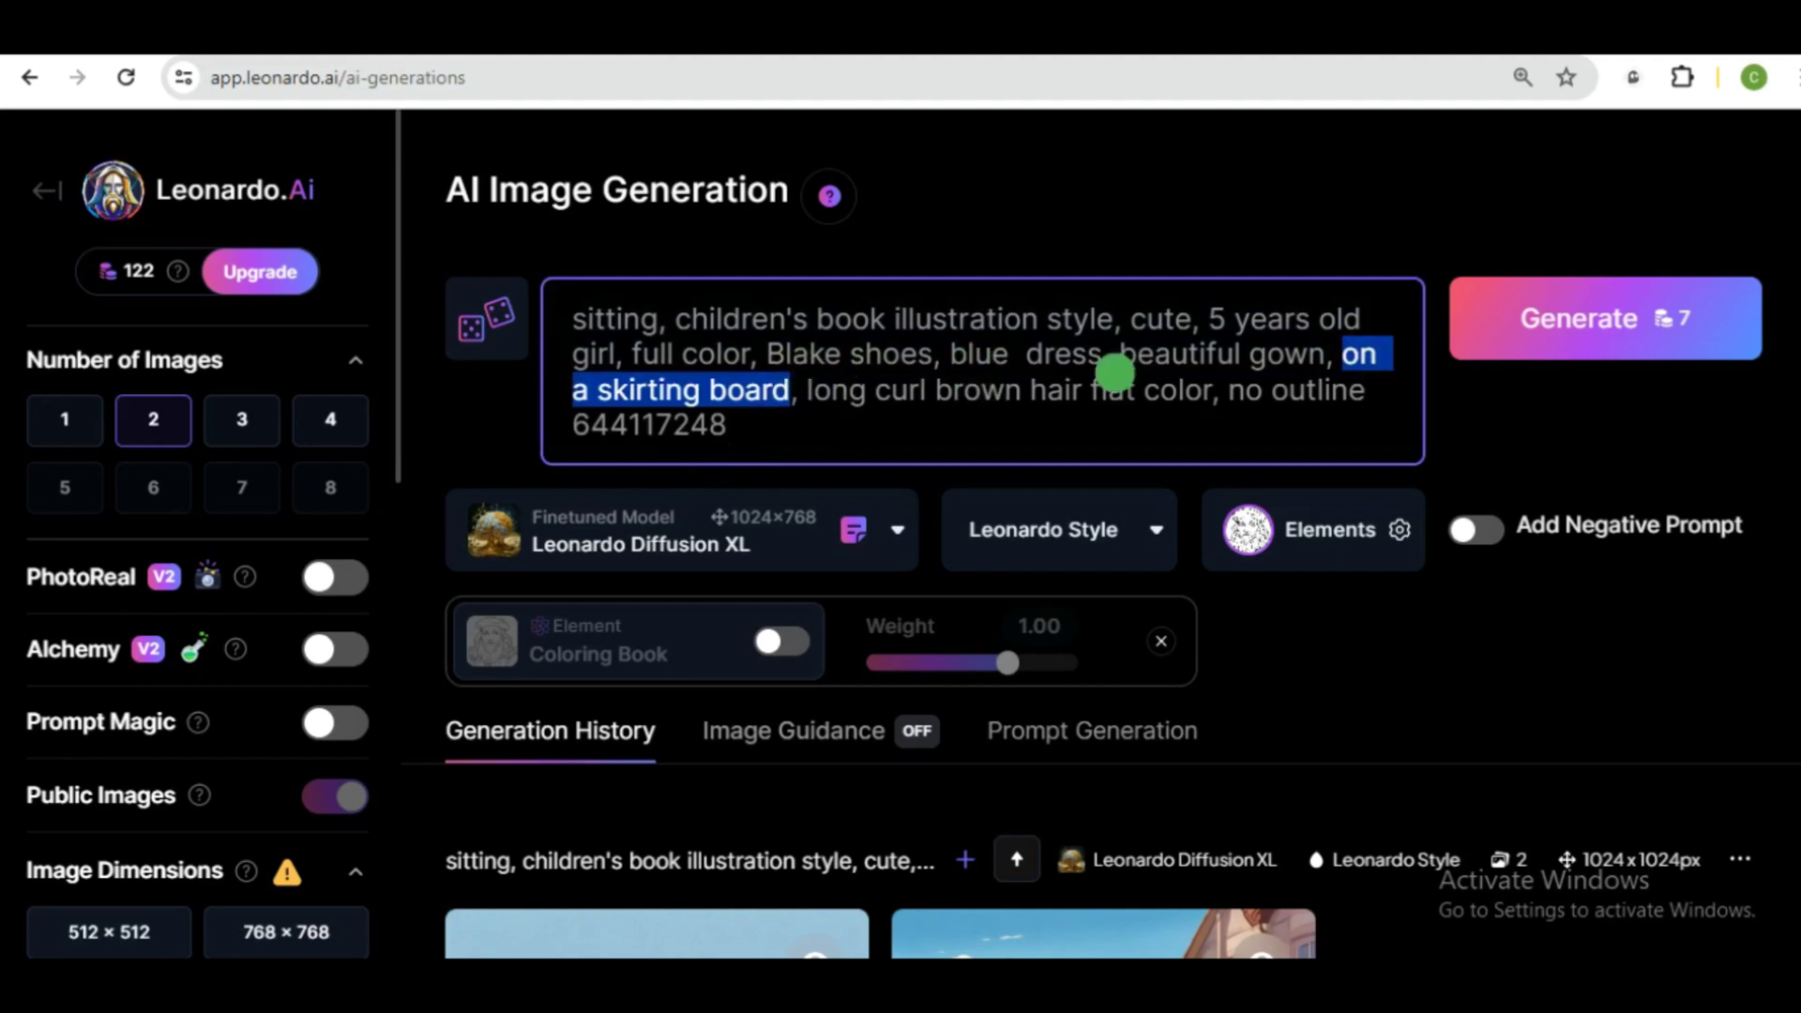
scroll(1059, 378, down, 5)
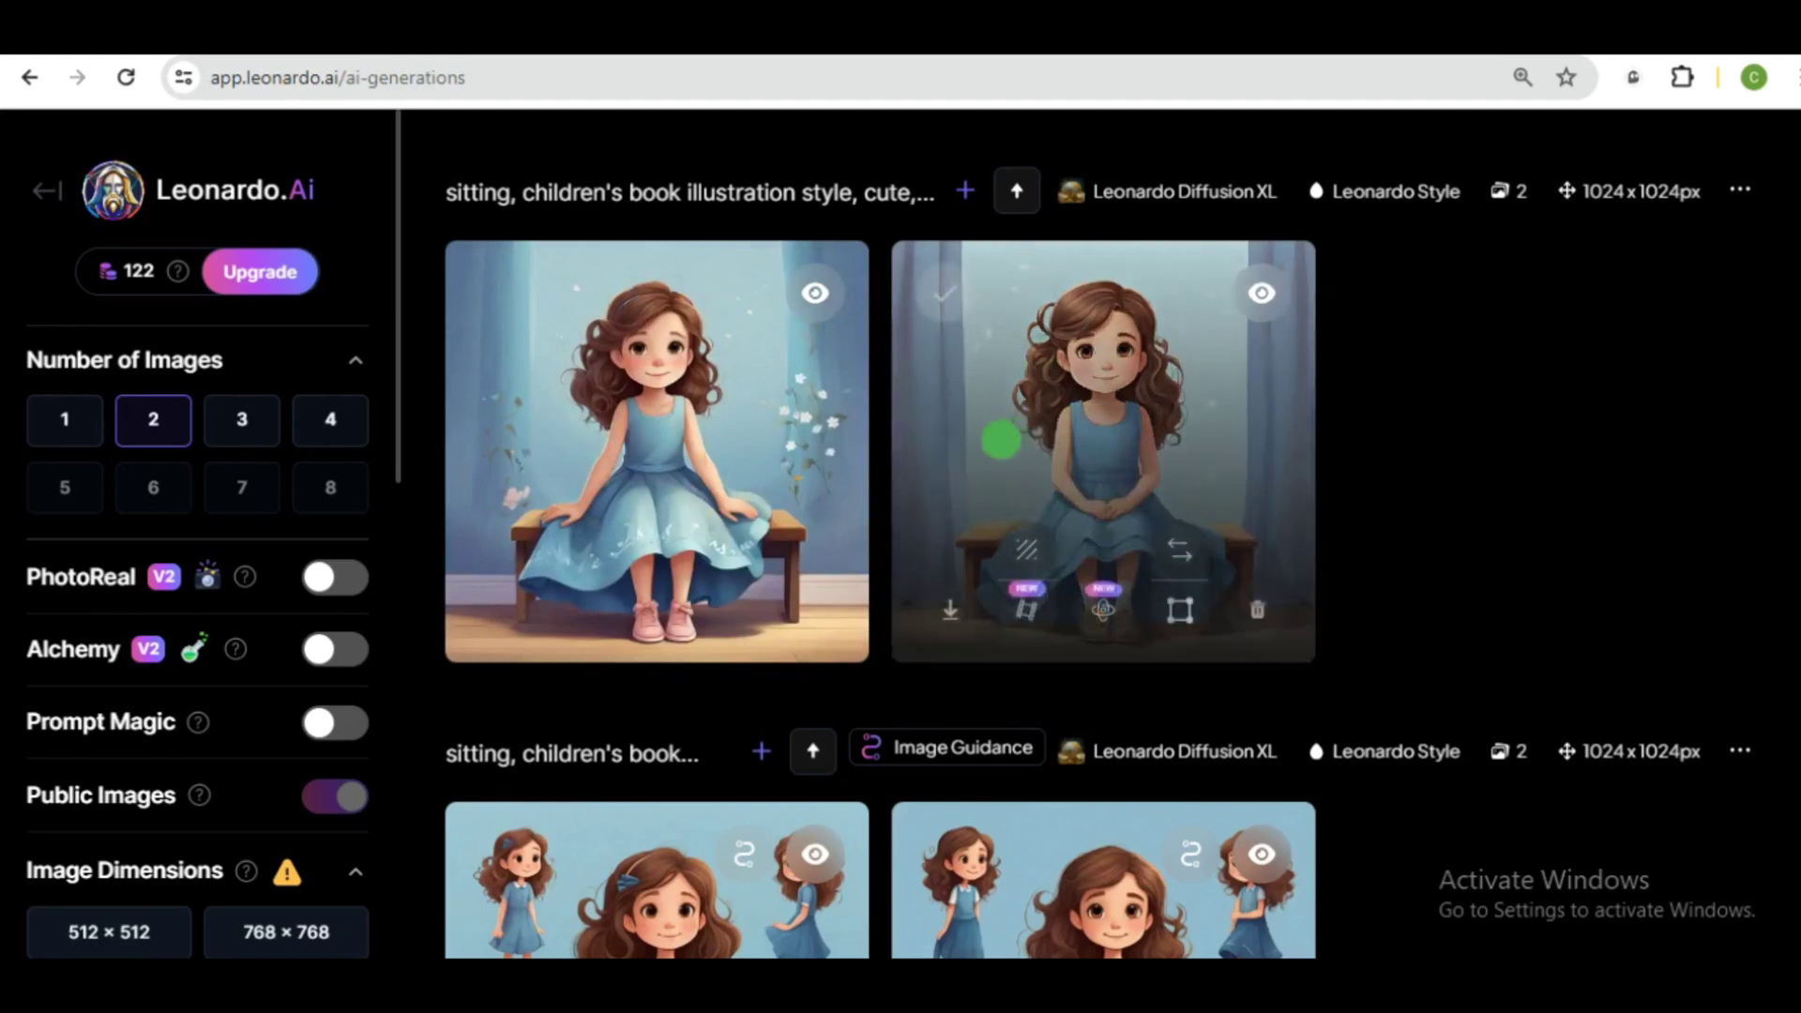
click(662, 399)
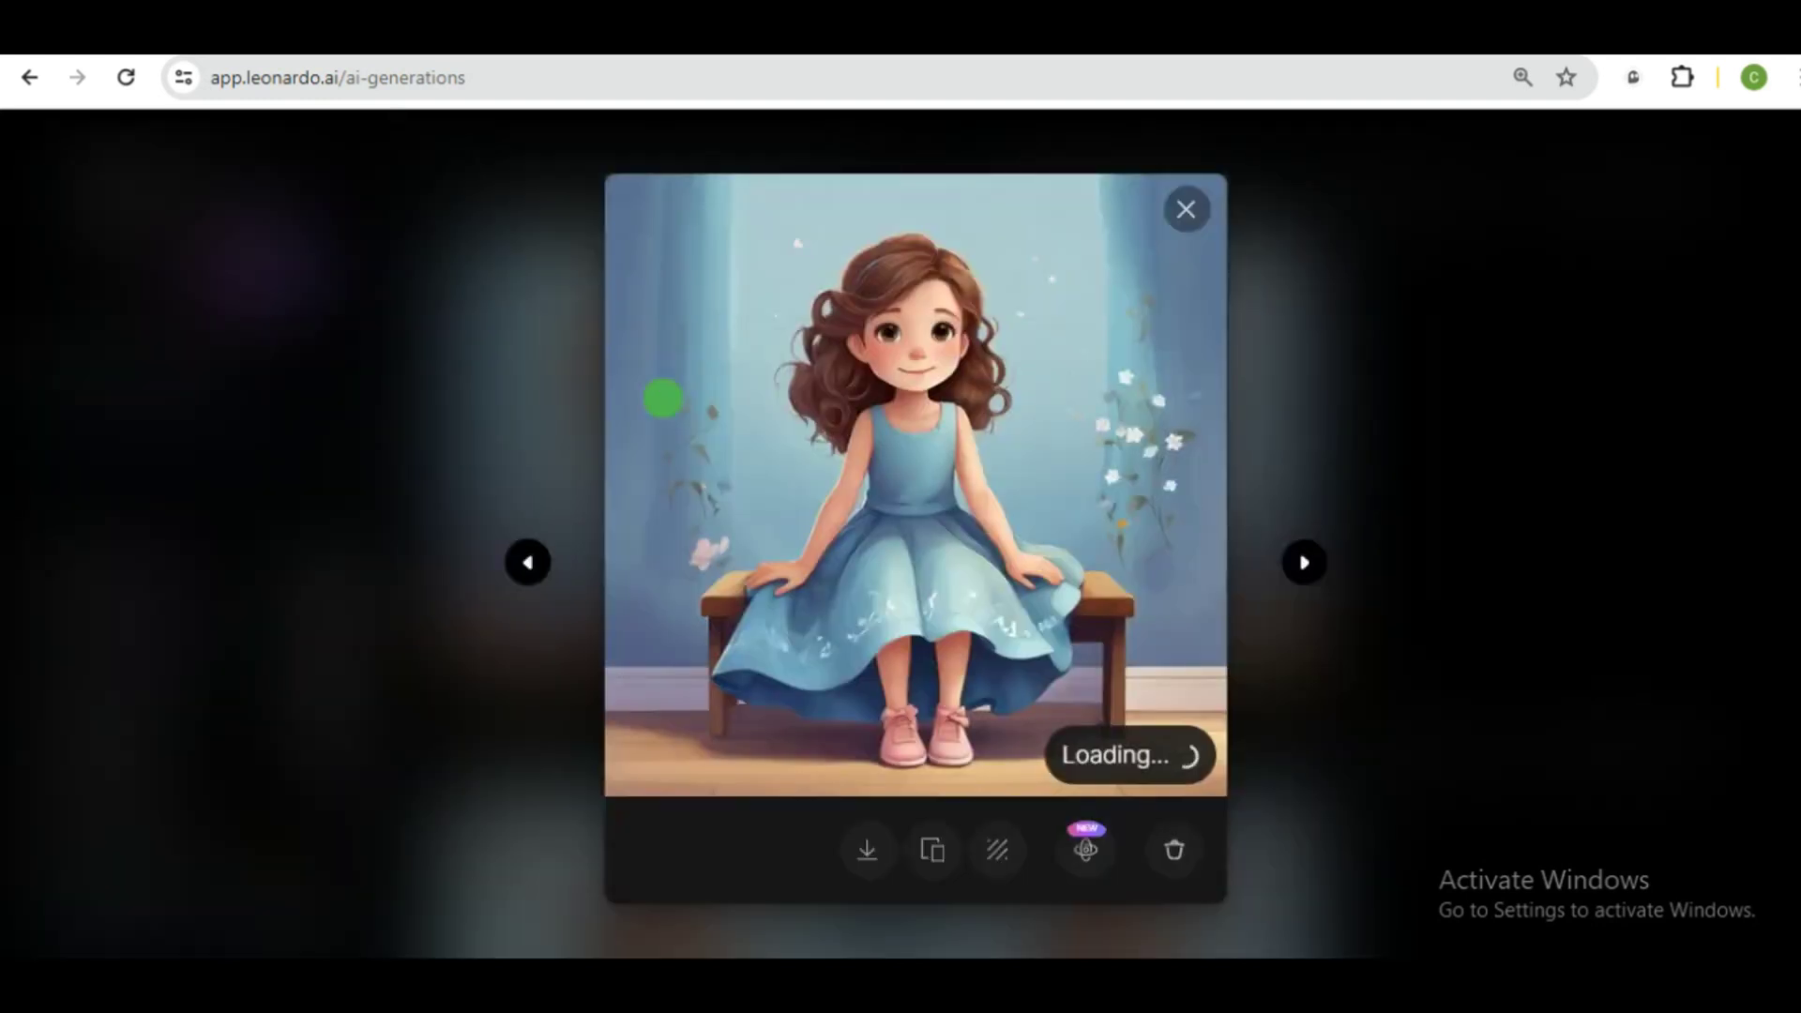
click(985, 474)
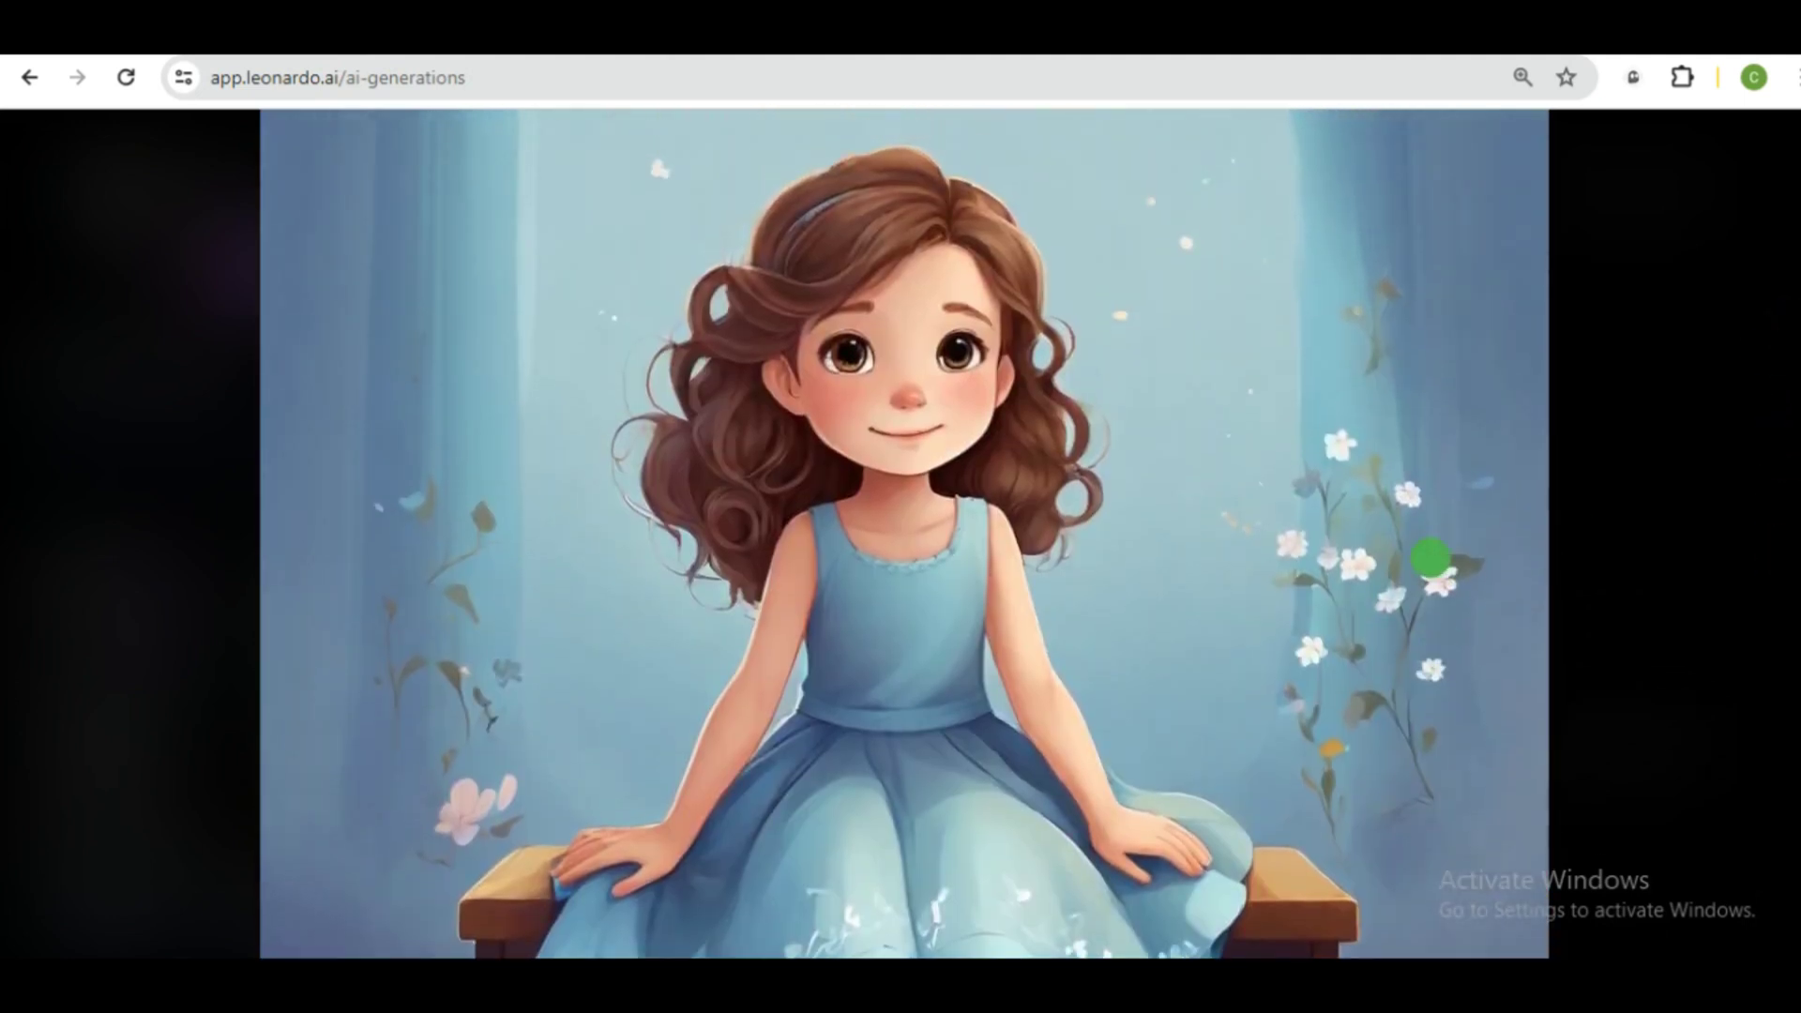
click(1429, 559)
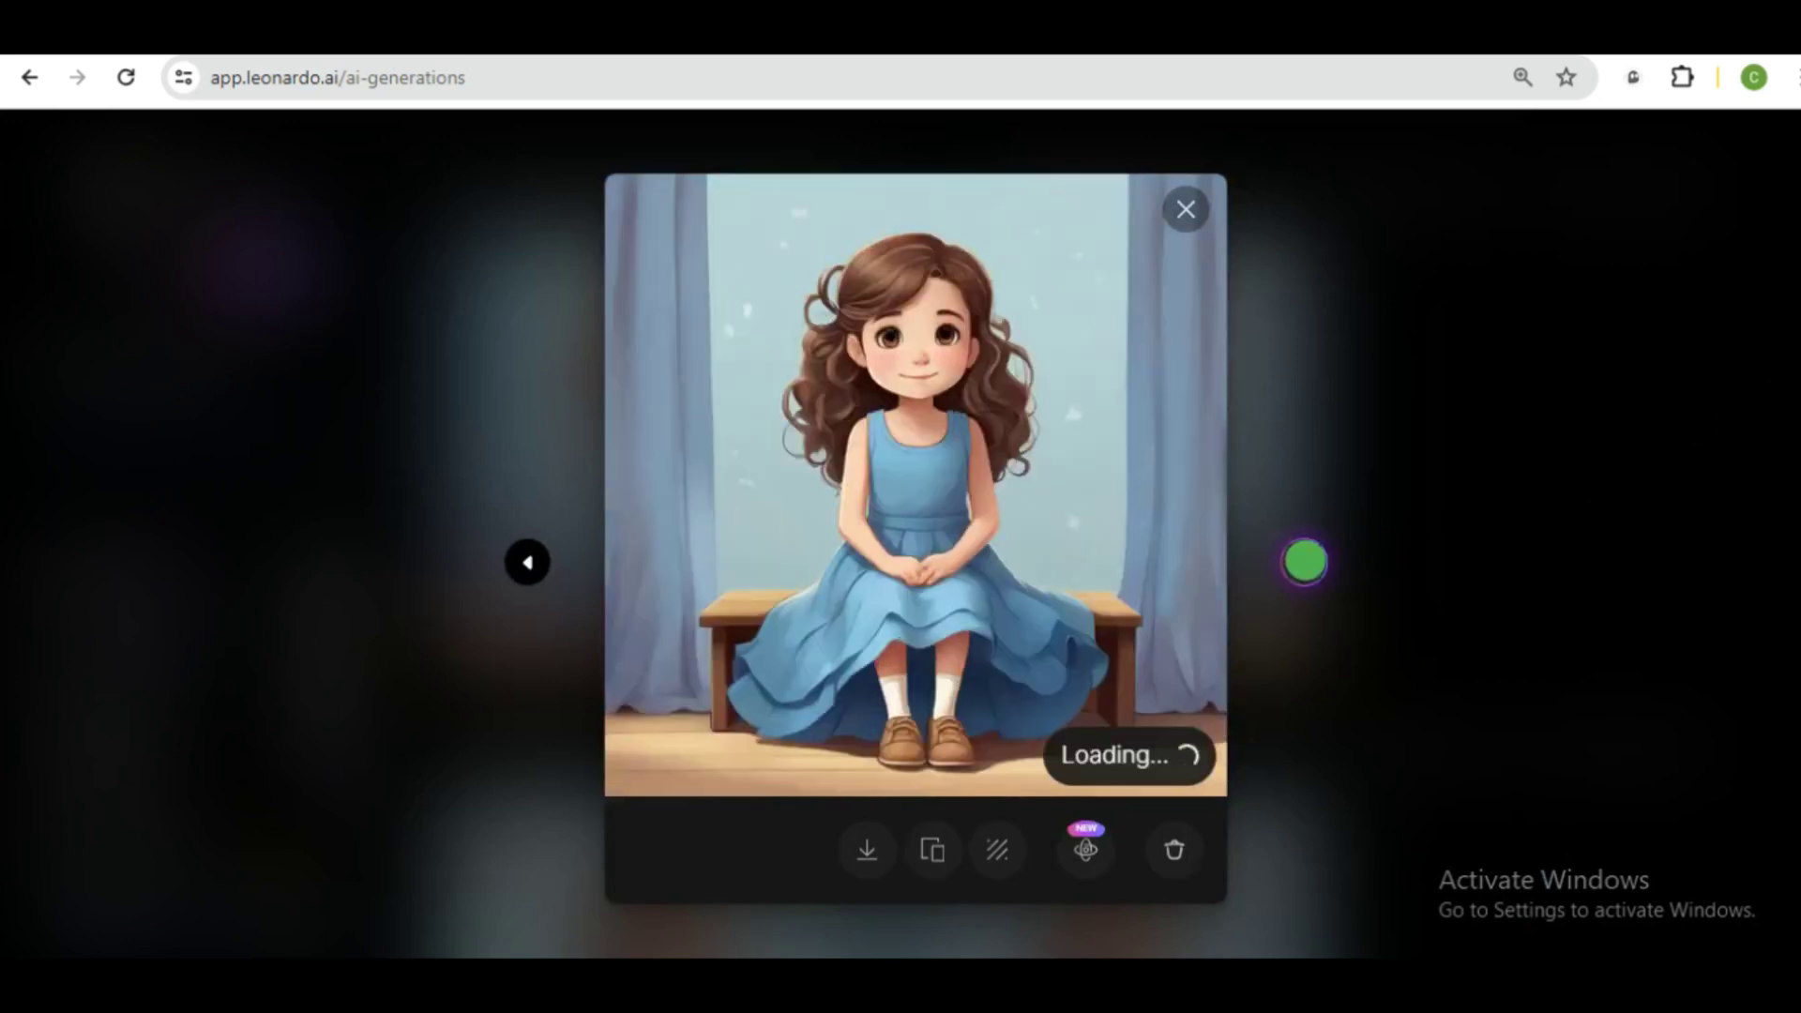
click(1013, 507)
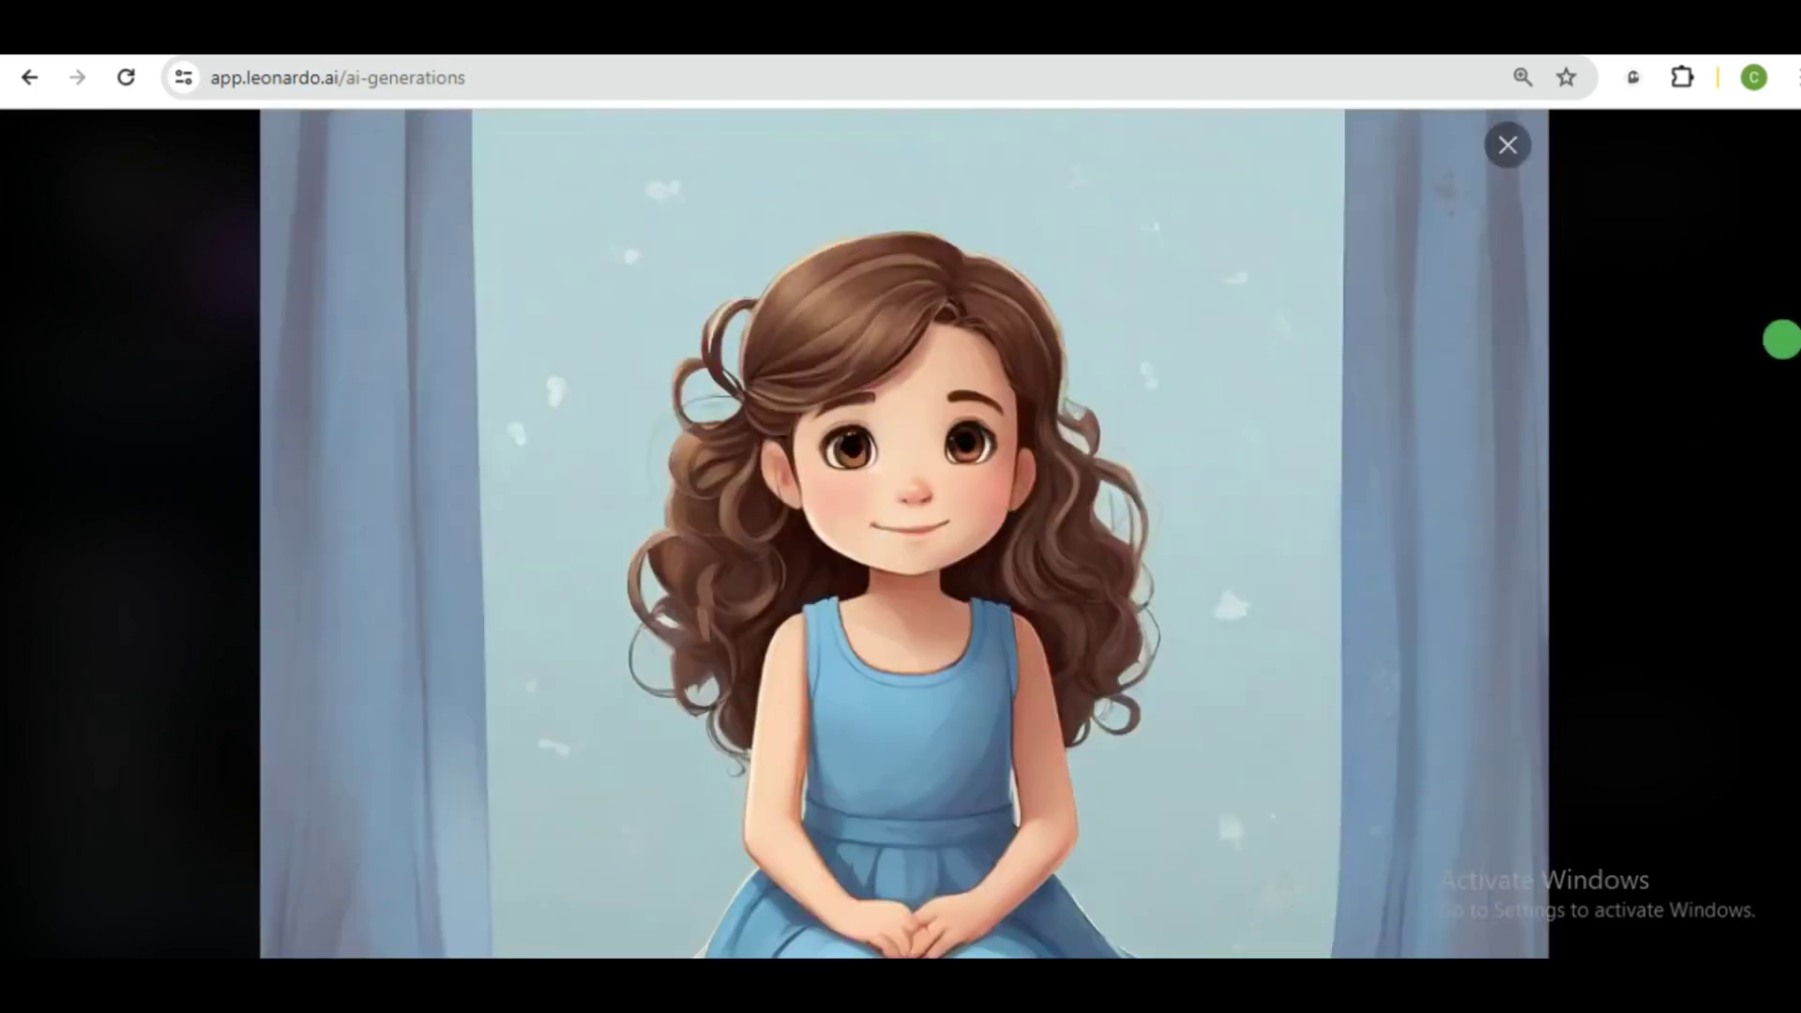
scroll(1781, 473, down, 3)
scroll(1781, 474, down, 1)
scroll(1781, 475, up, 4)
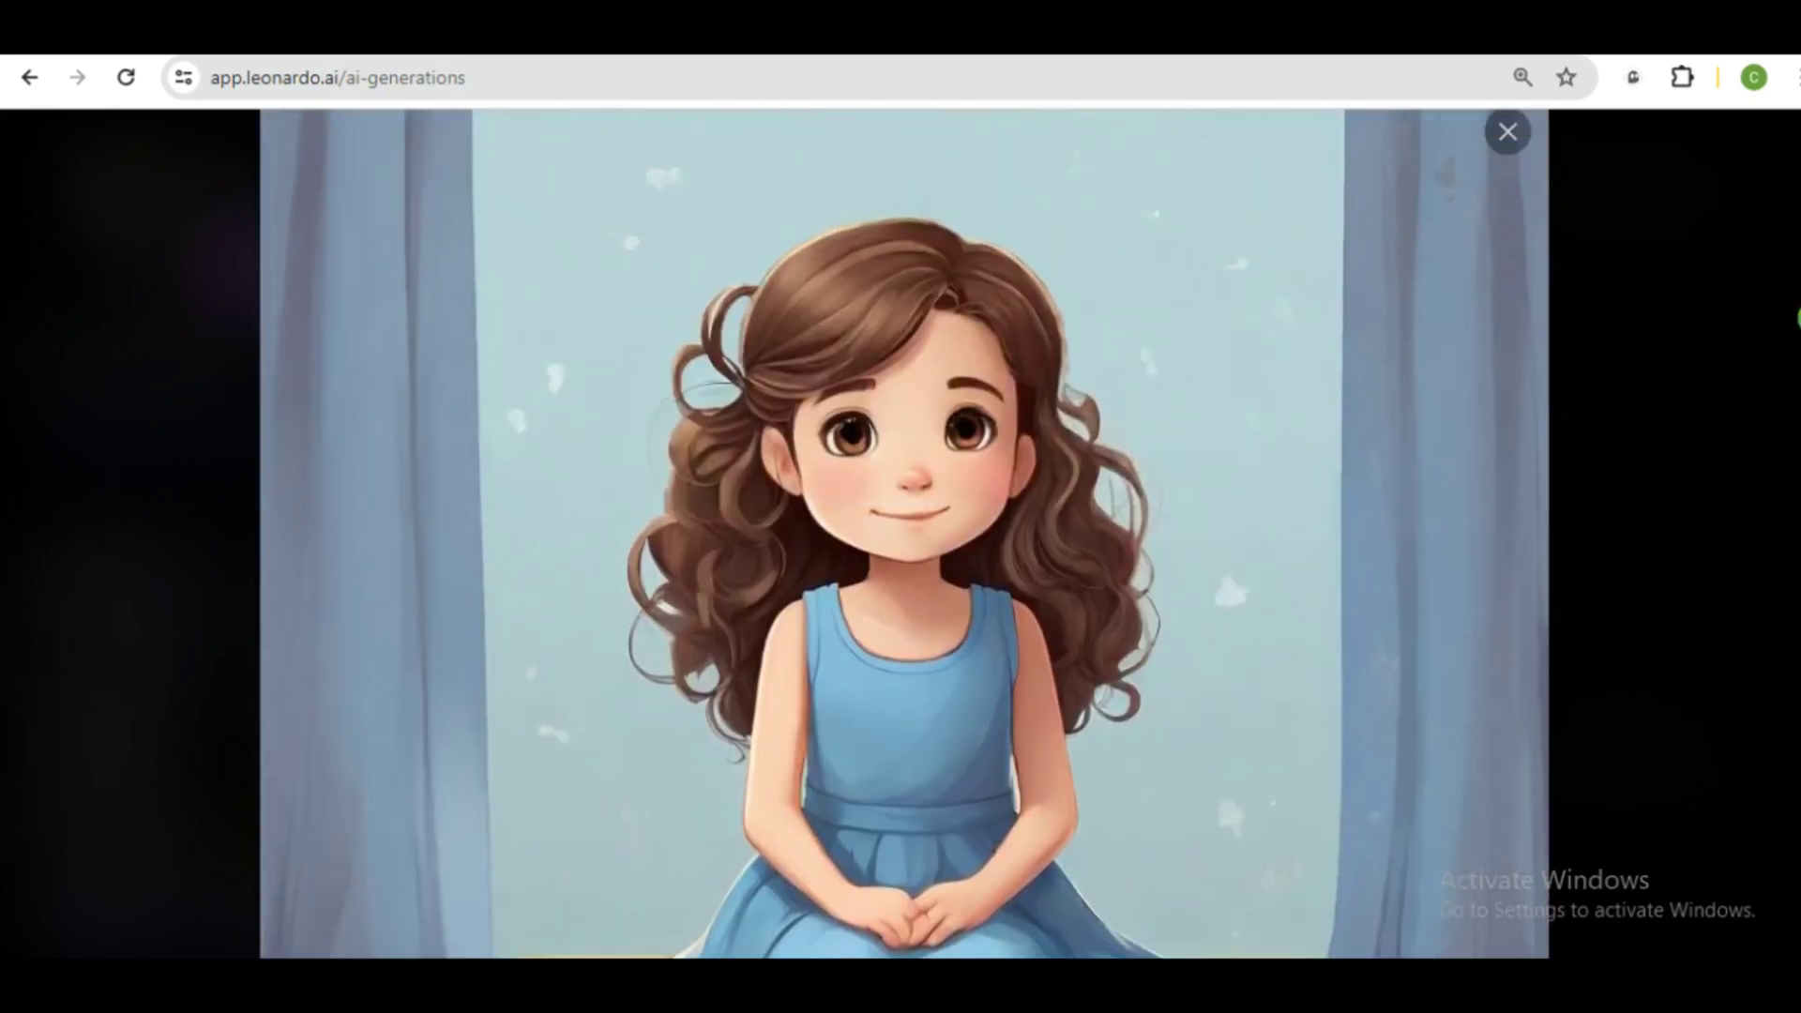
click(1467, 410)
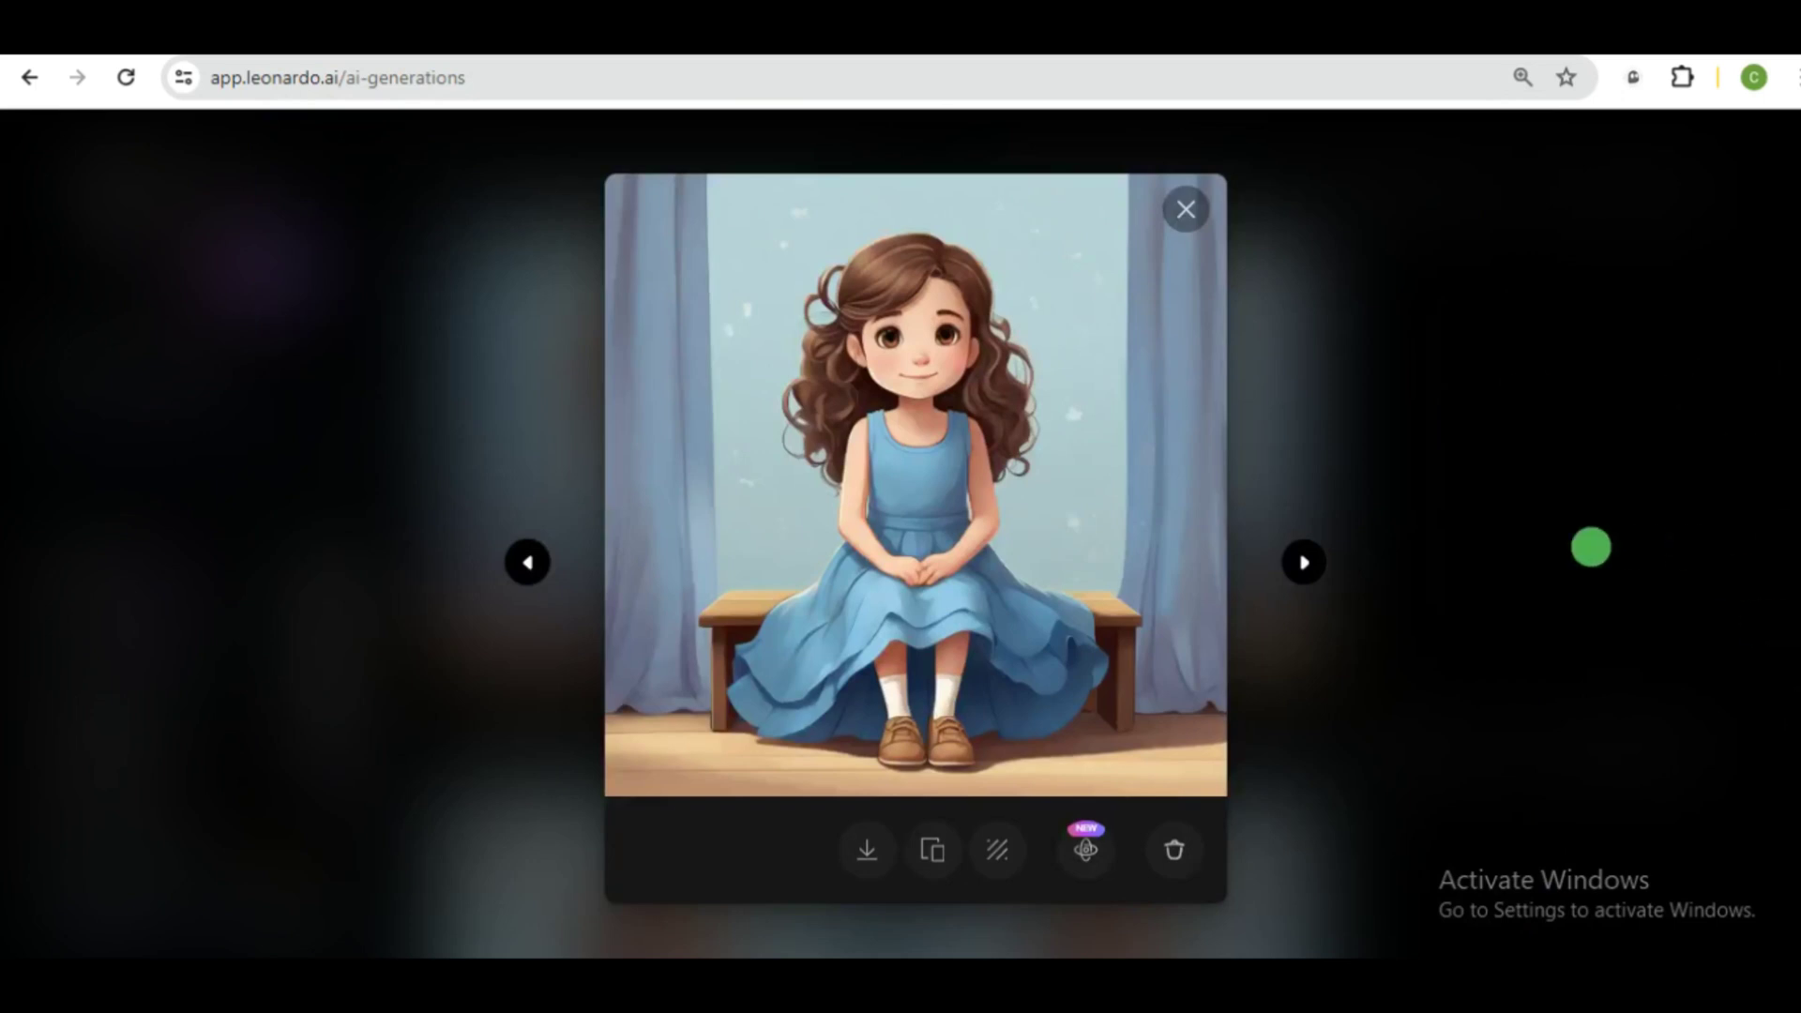
Step: Generate the girl on a skateboard with her puppy and view the next image
click(1543, 553)
text(board, long curl brown hair flat color, with a puppy beside her, no outline 644117248)
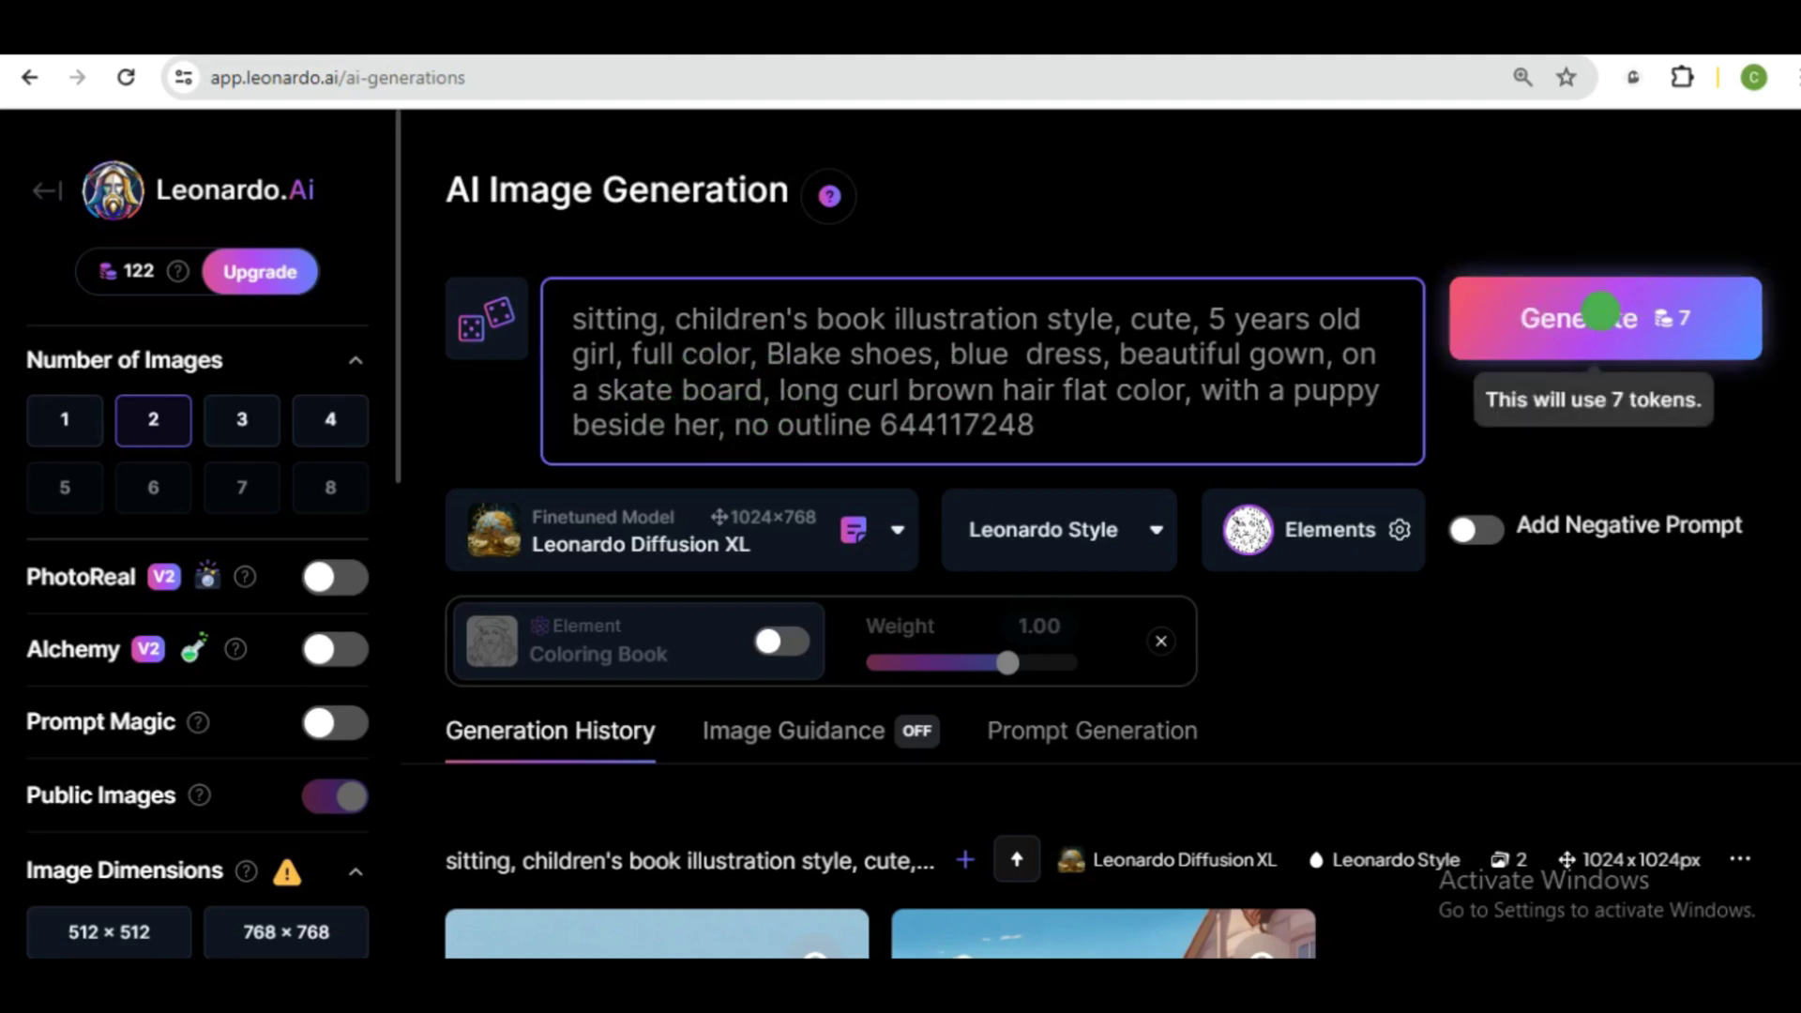
click(1640, 315)
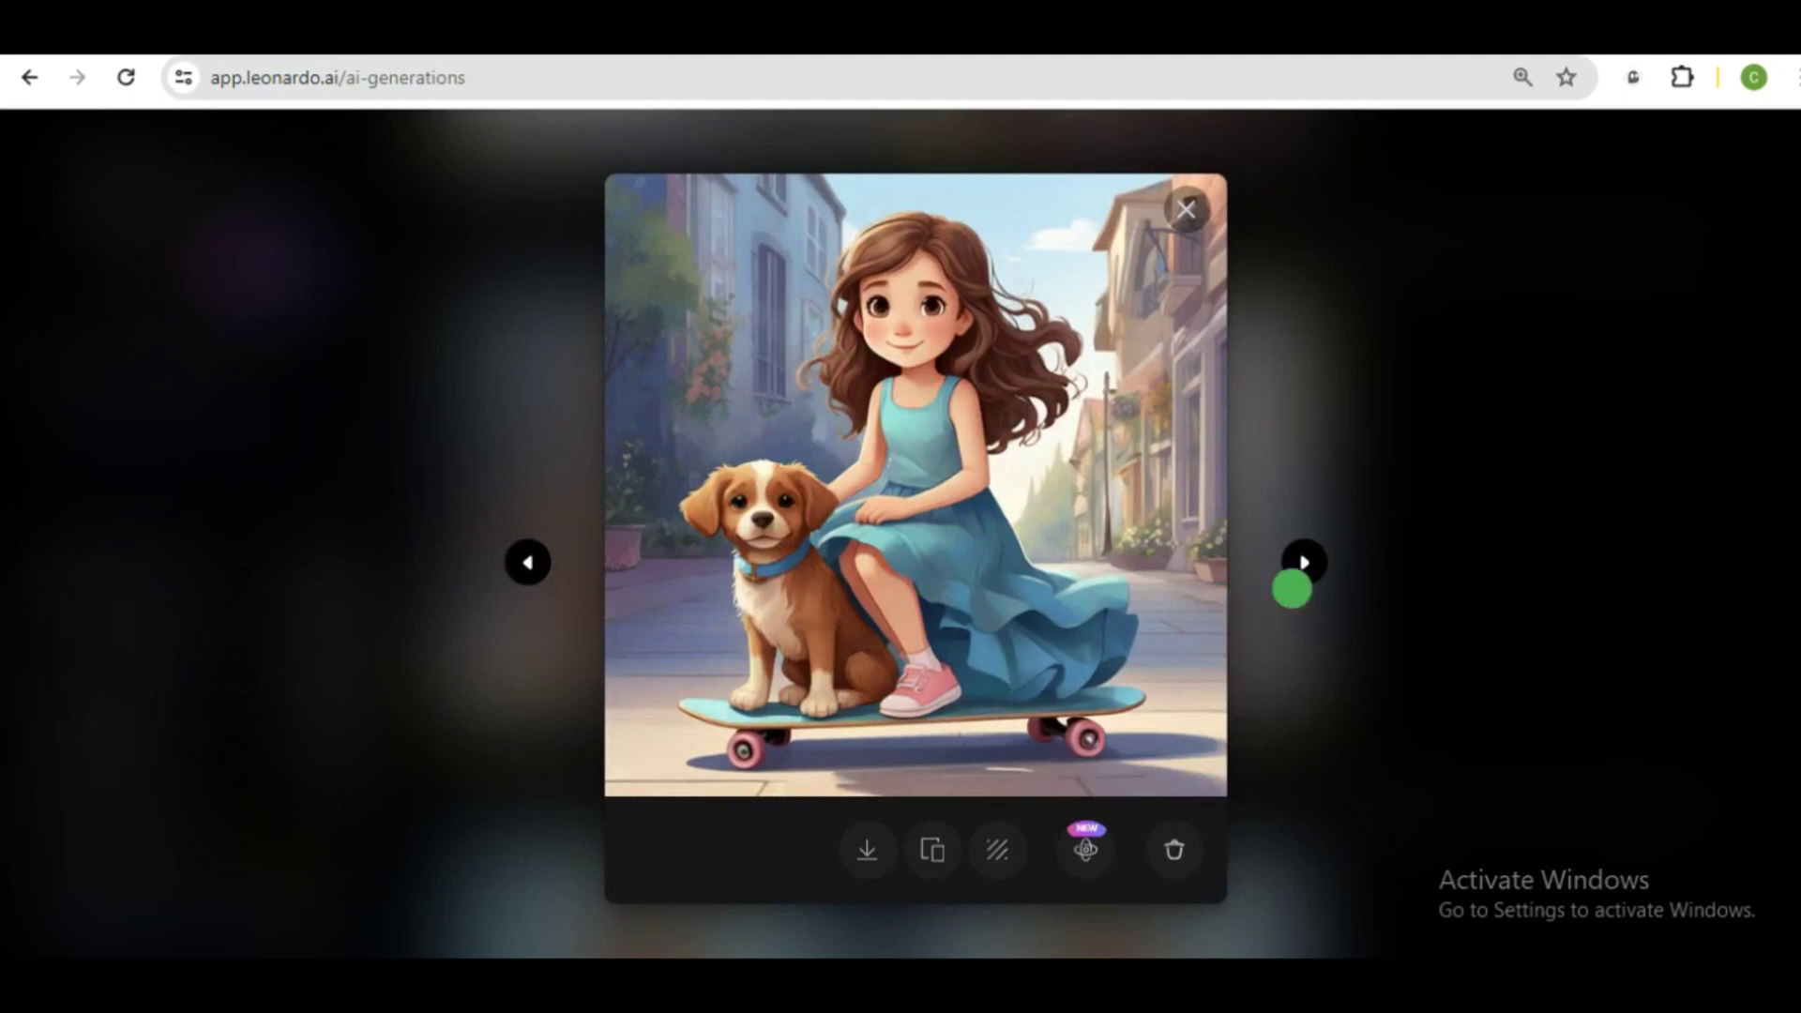
click(1302, 561)
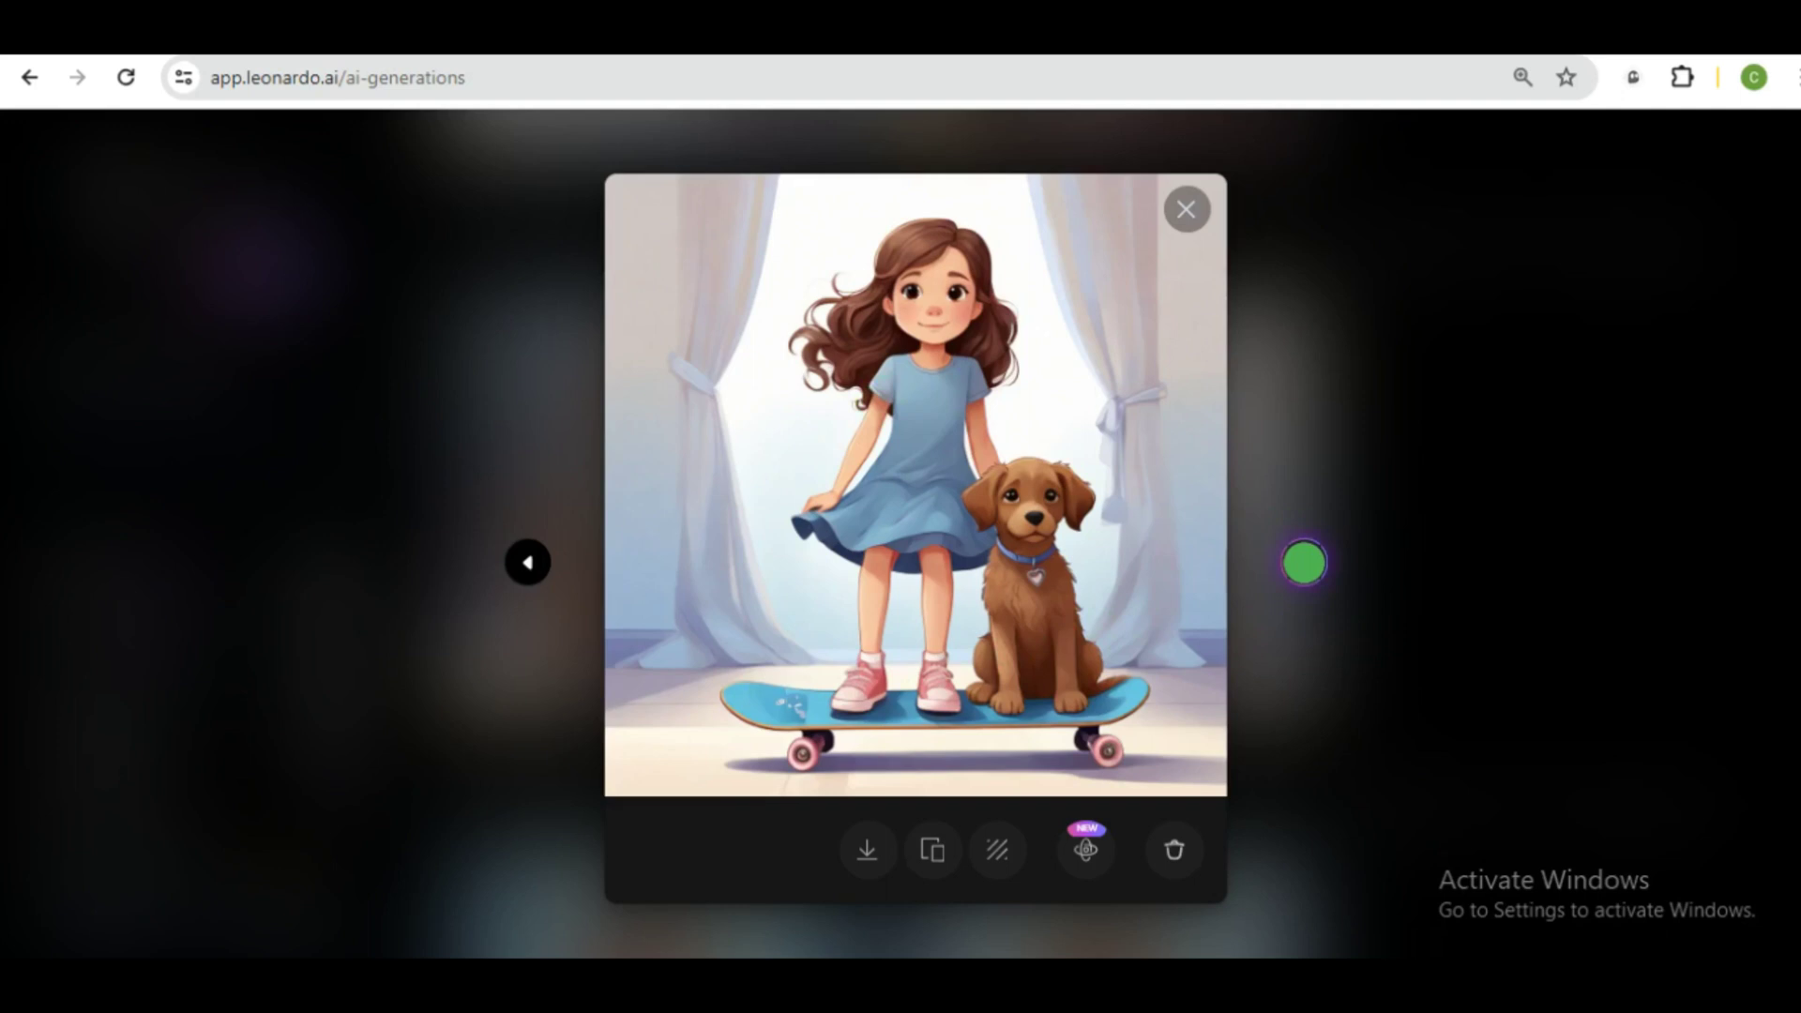
Step: Advance to the next image, then select the car and puppy phrases in the prompt
click(1304, 563)
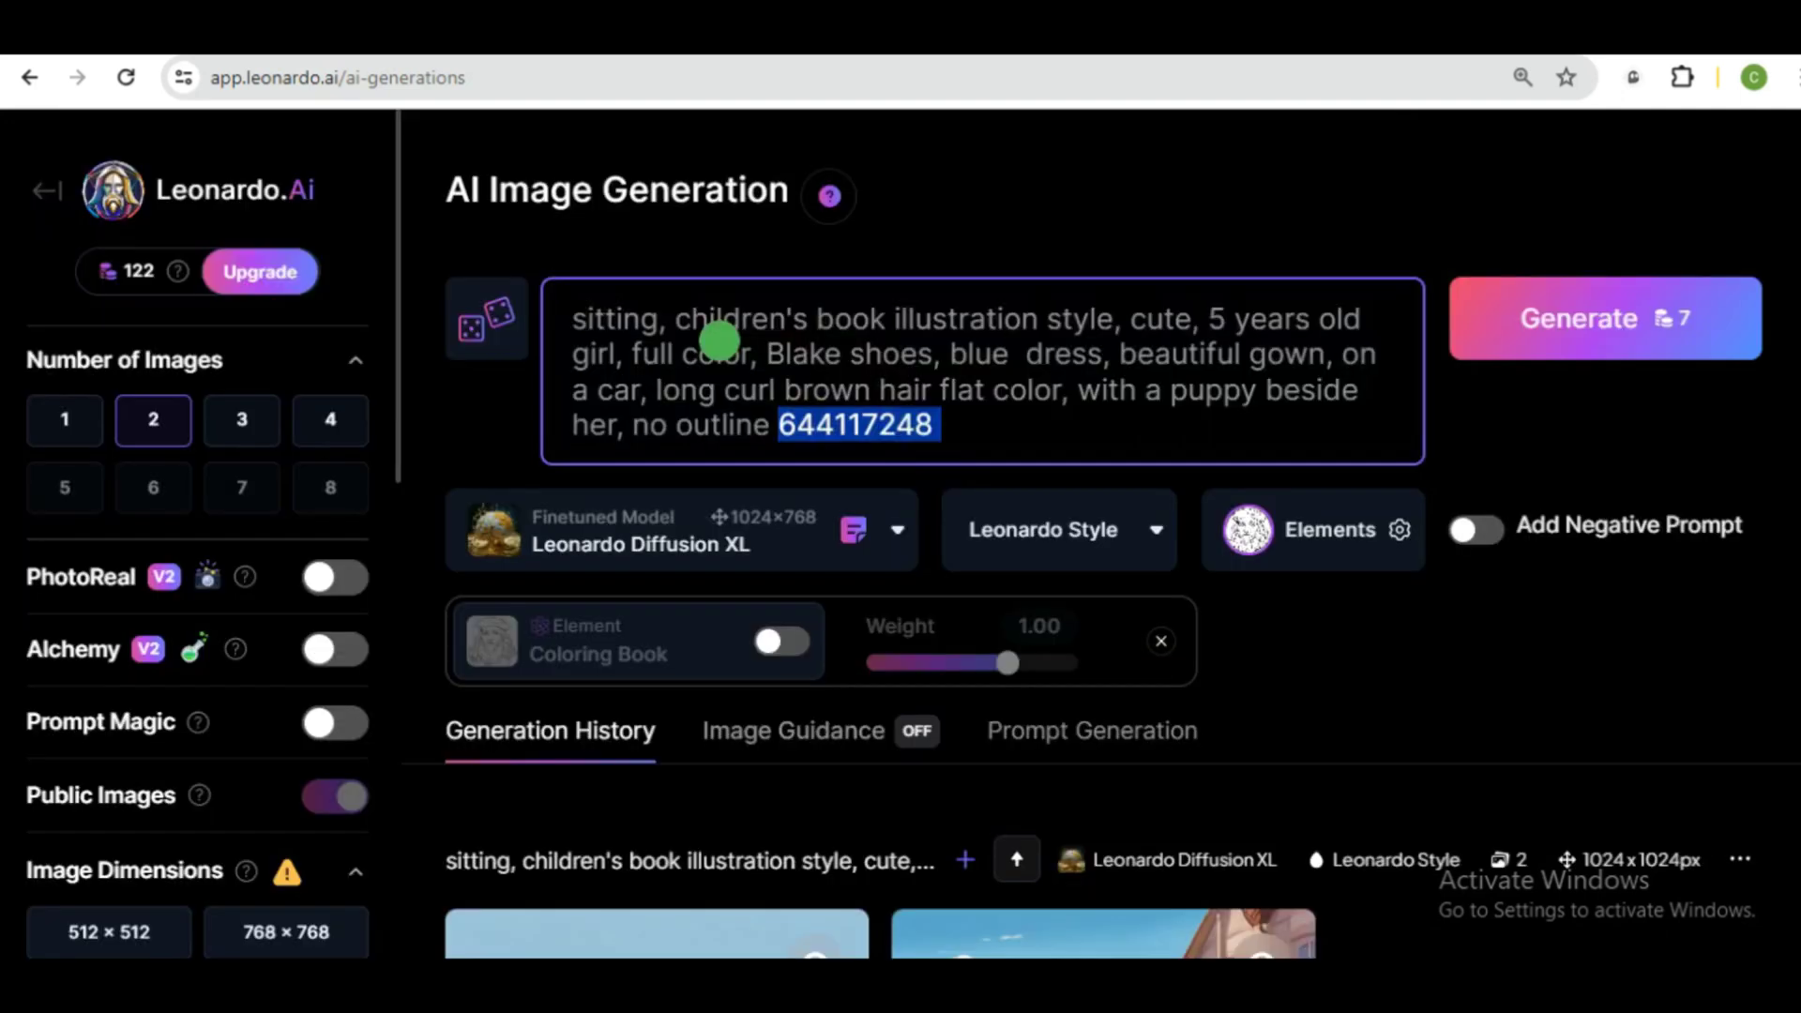
click(718, 346)
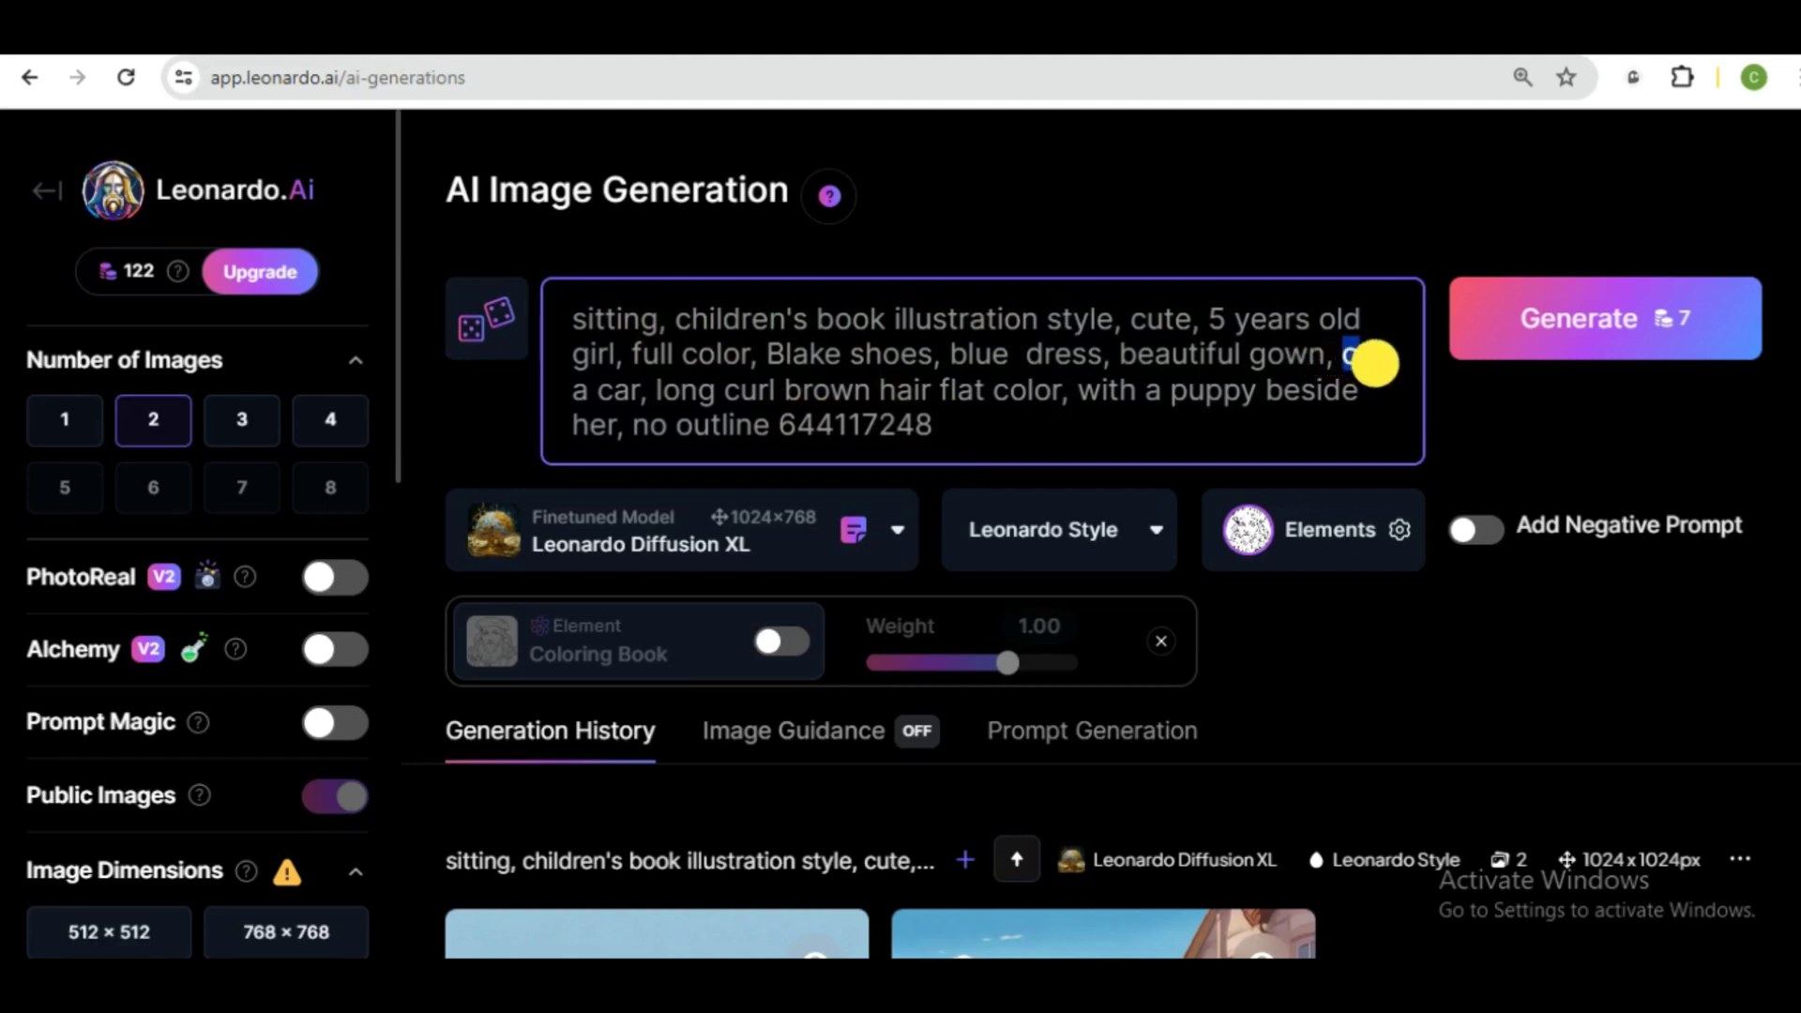
drag(1340, 356, 660, 393)
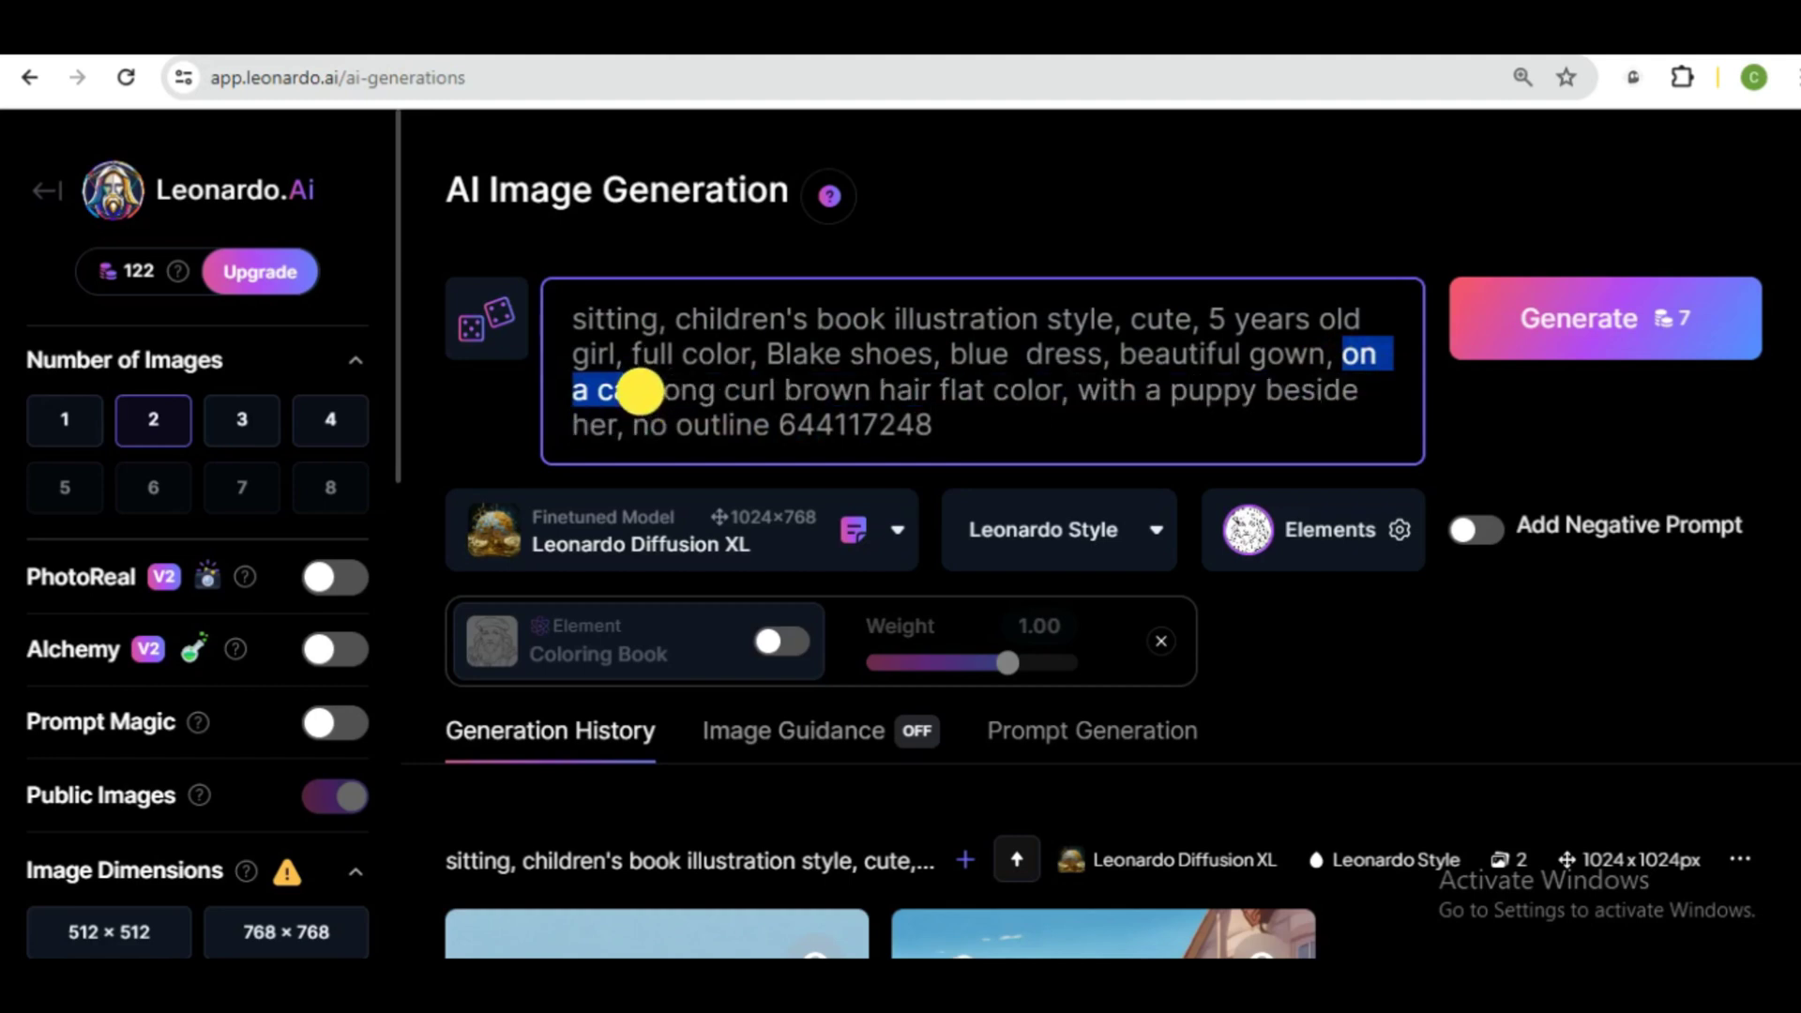
mouse_move(1079, 390)
mouse_down()
mouse_move(1254, 404)
mouse_move(623, 426)
mouse_up()
scroll(985, 434, down, 3)
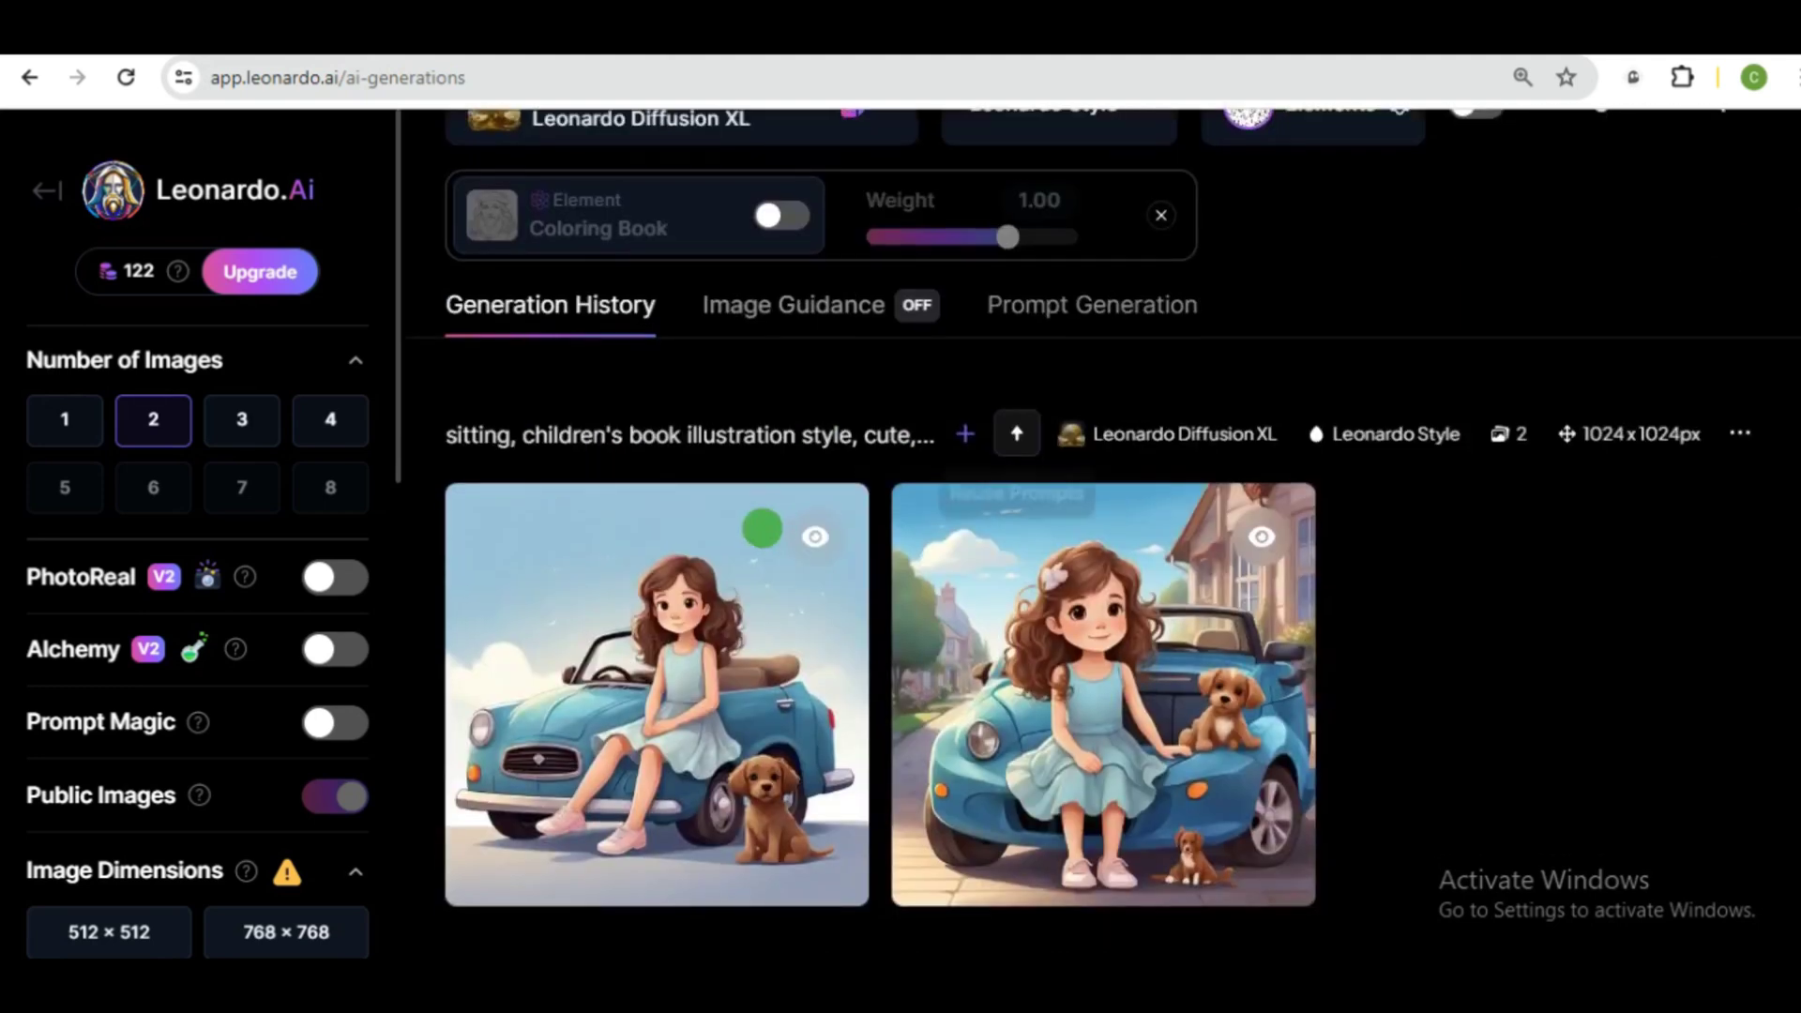
Step: View both blue-car images of the girl and puppy at full size
click(650, 580)
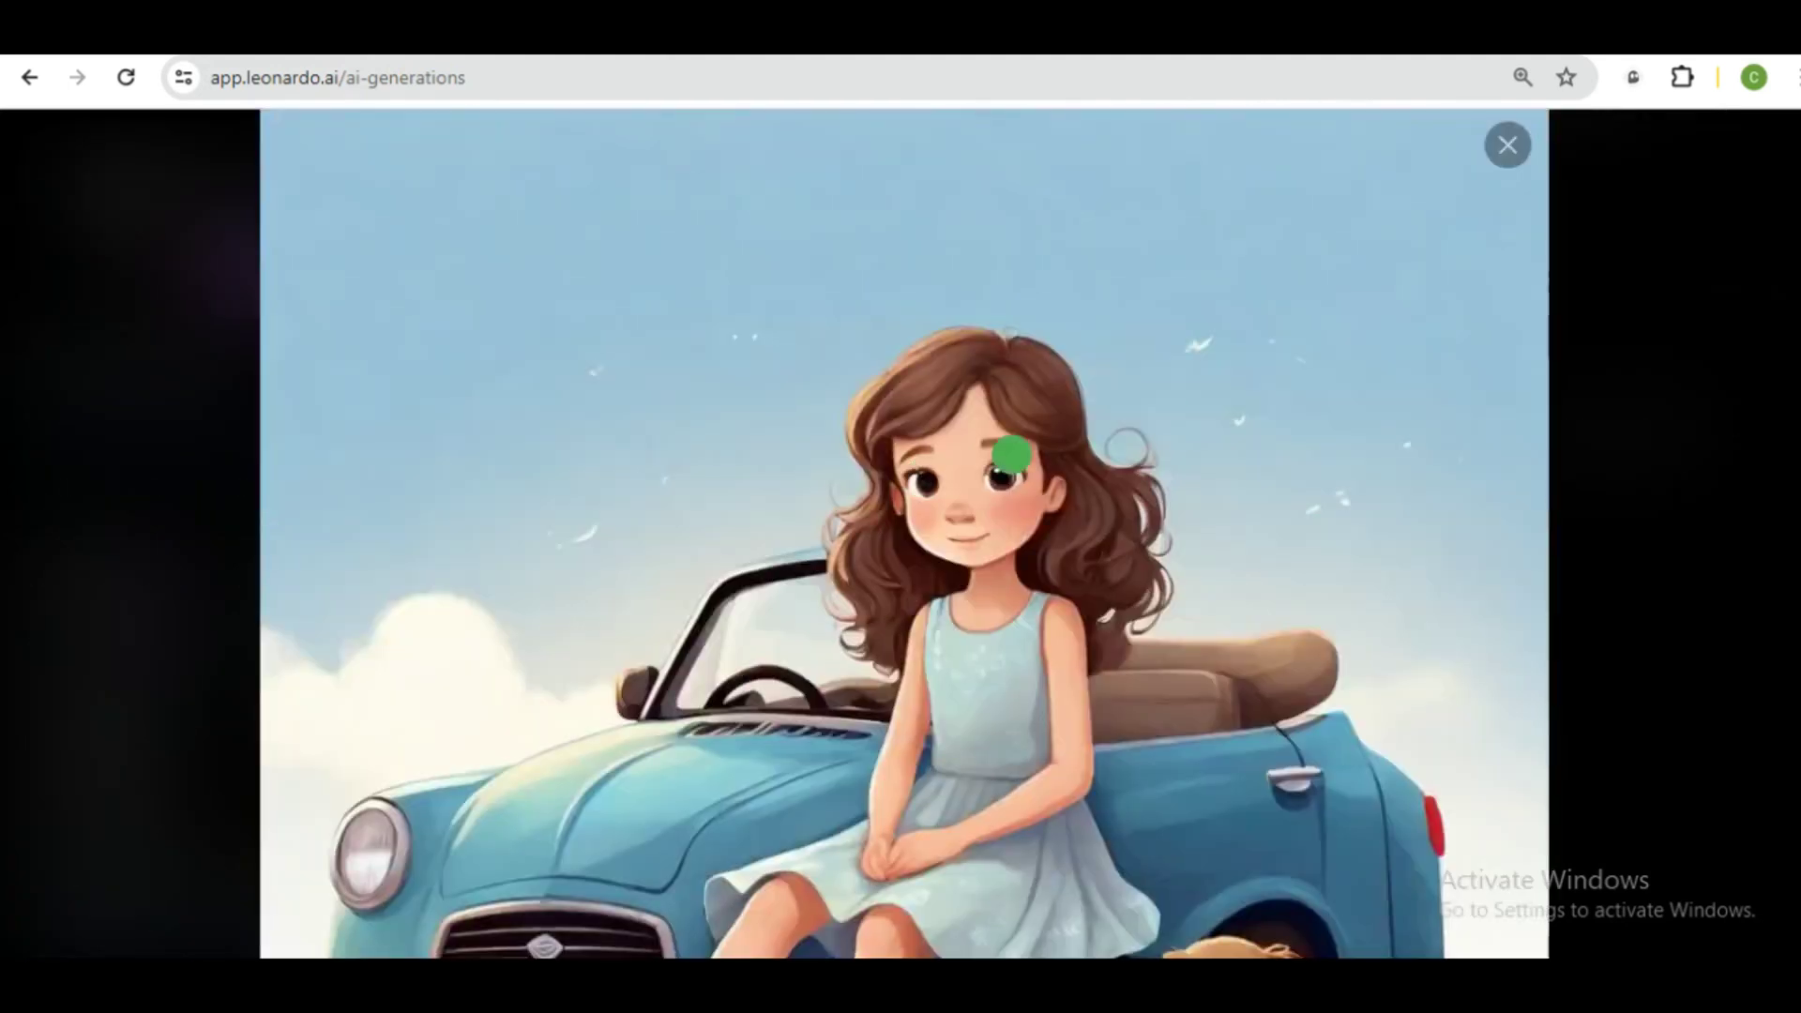
scroll(905, 534, down, 2)
scroll(904, 535, down, 1)
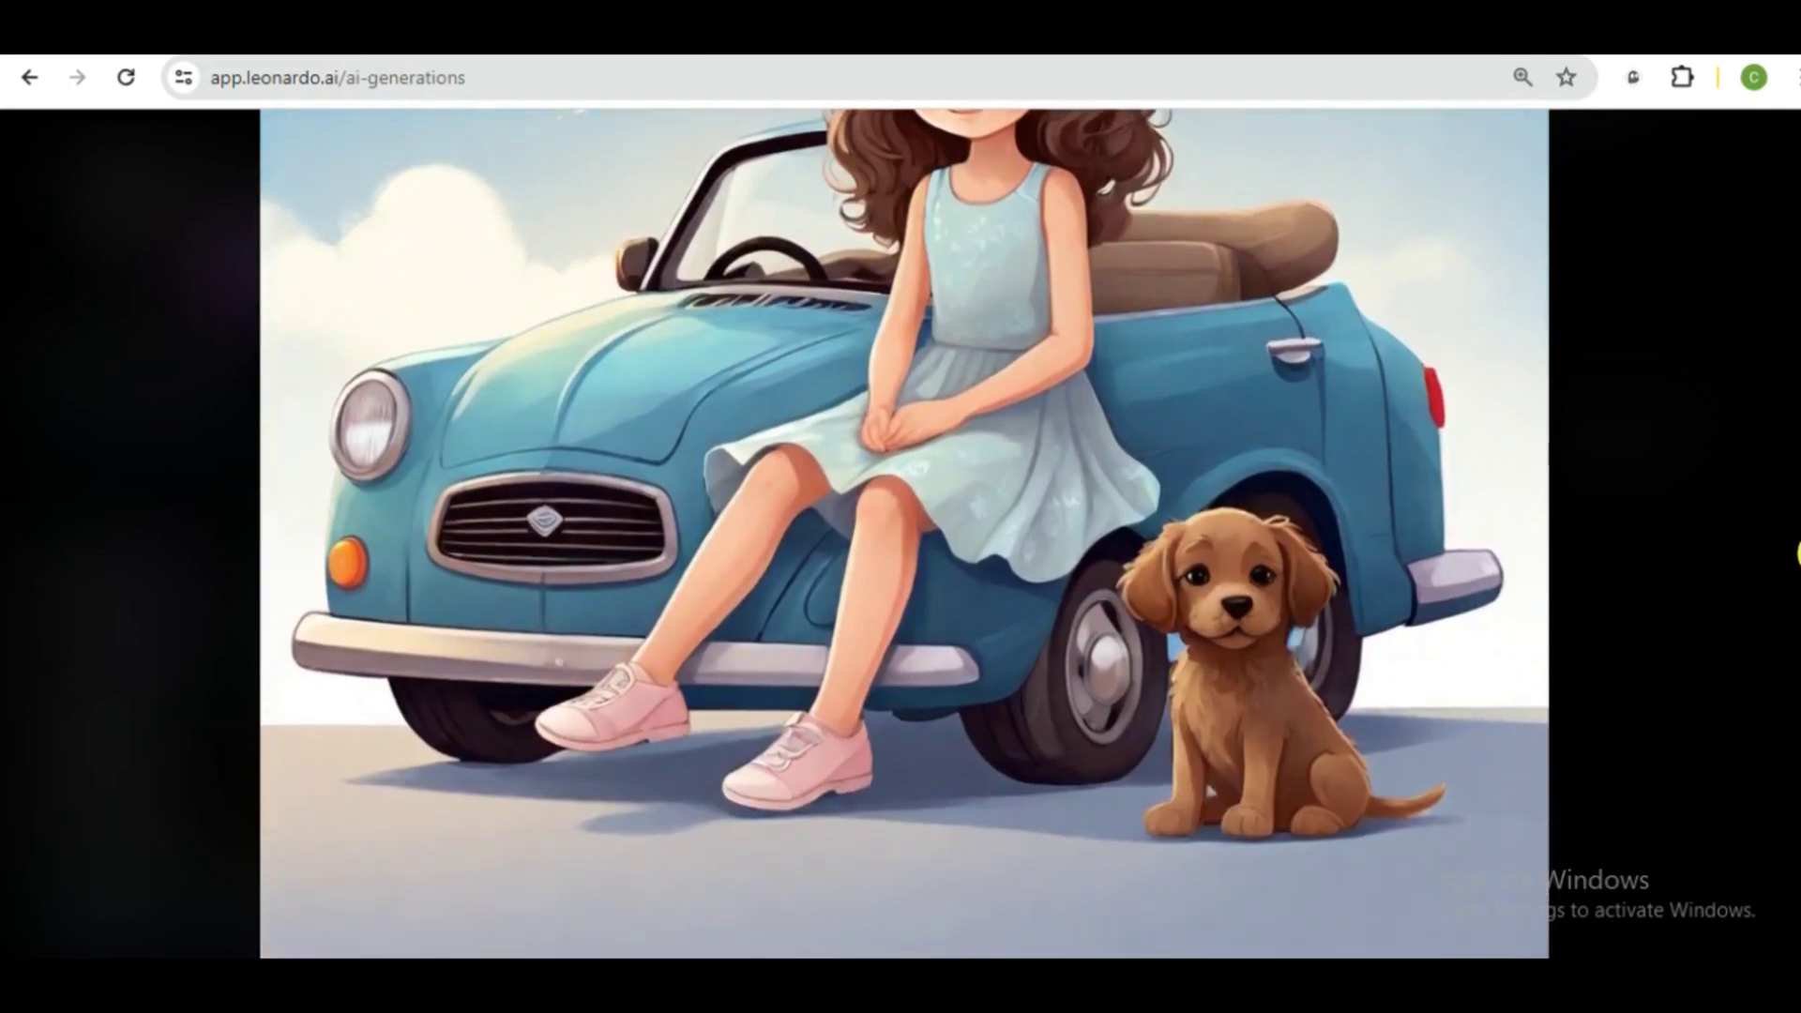
scroll(1796, 506, up, 1)
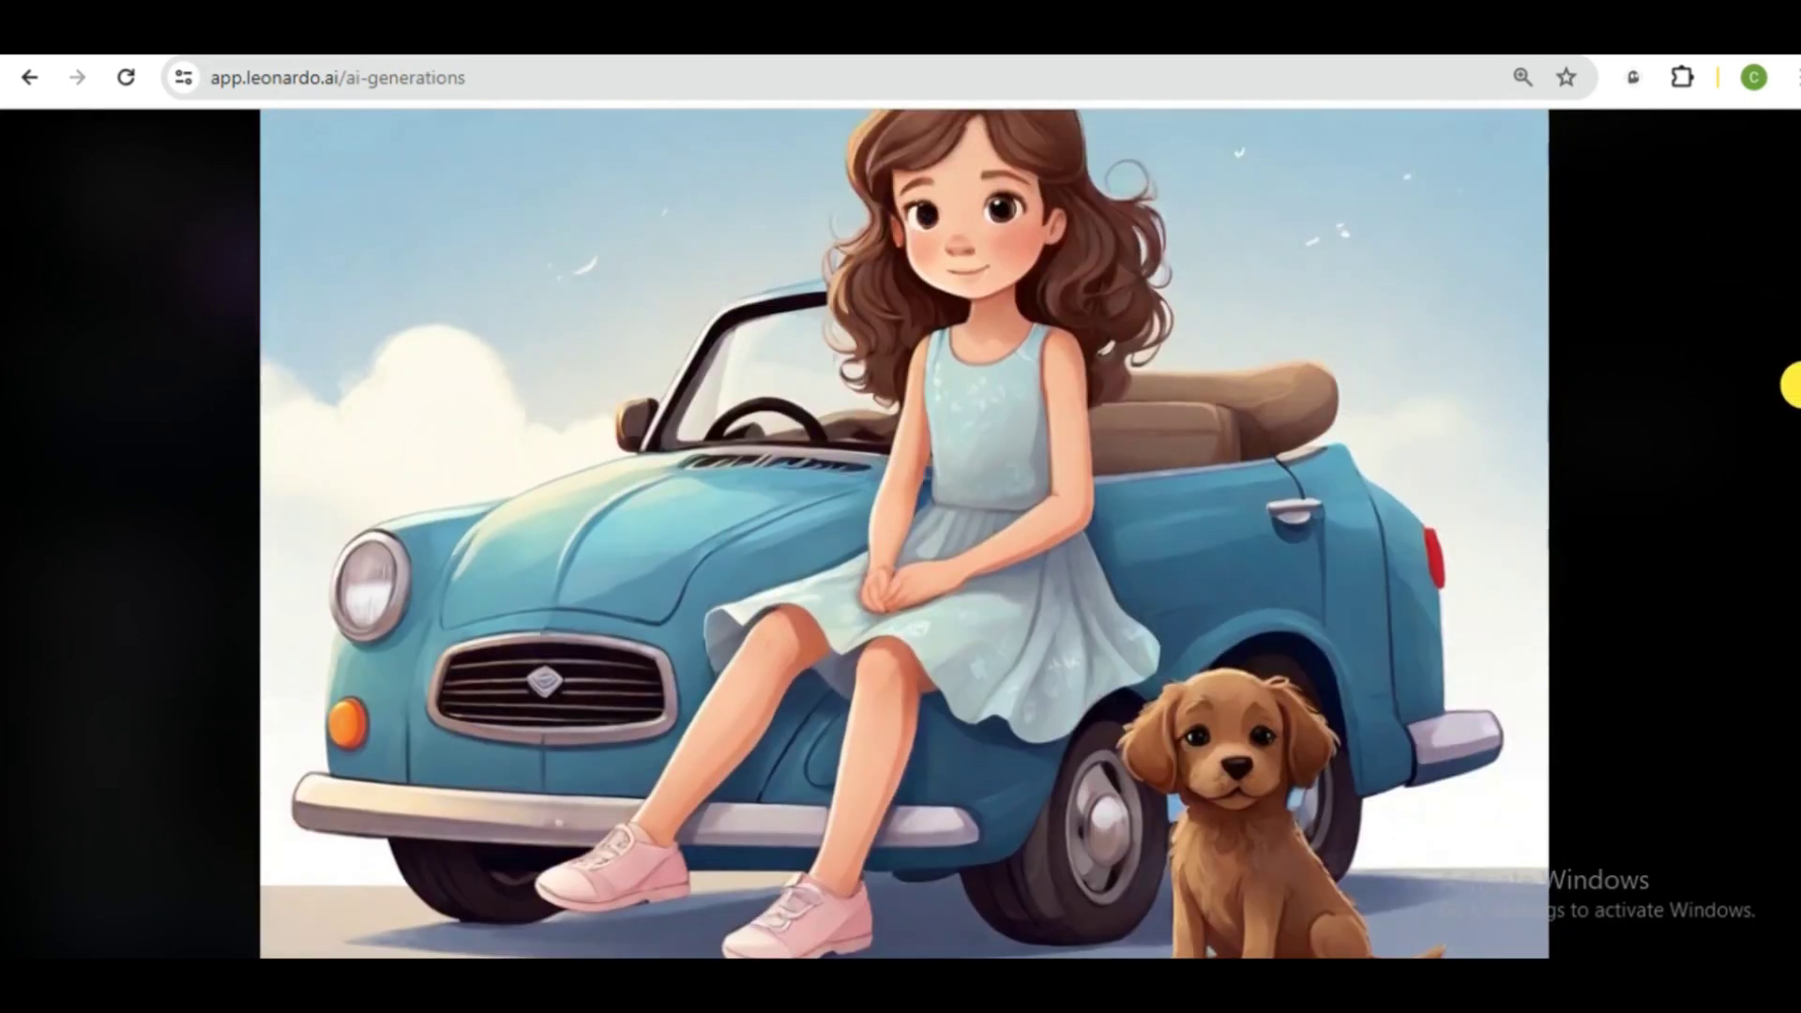
scroll(1789, 359, up, 1)
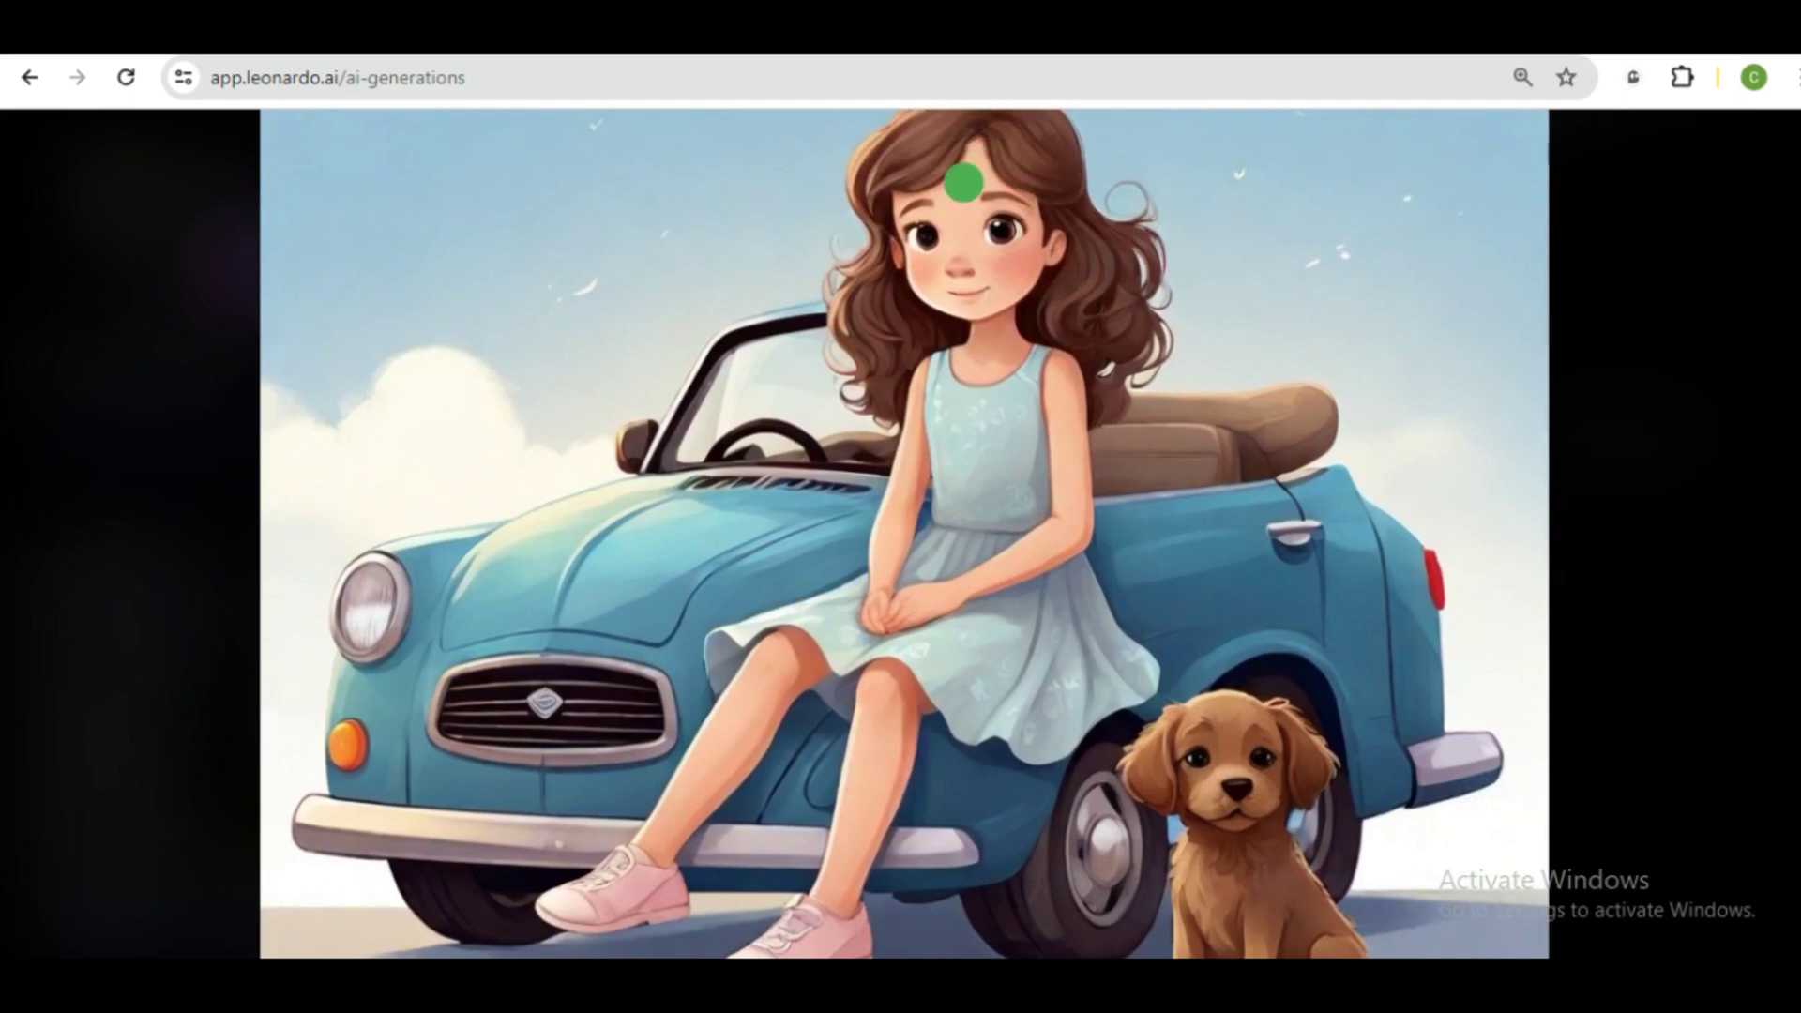
click(1404, 573)
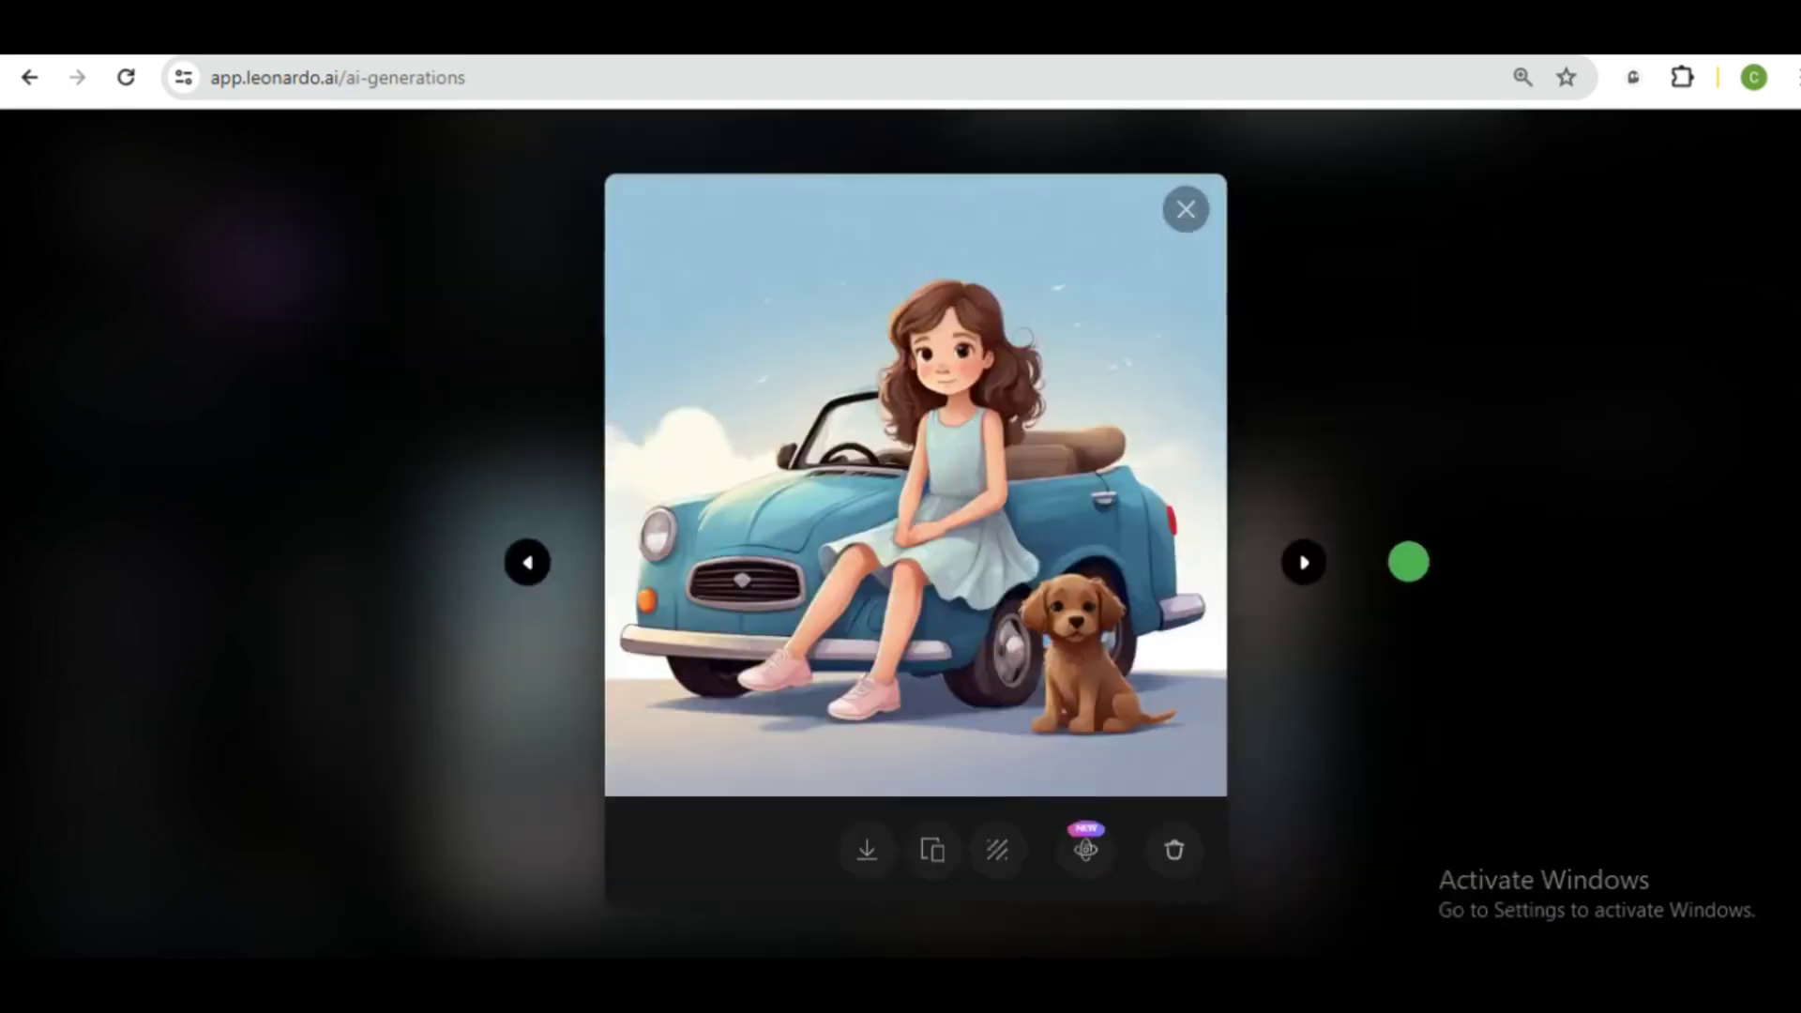
click(1307, 558)
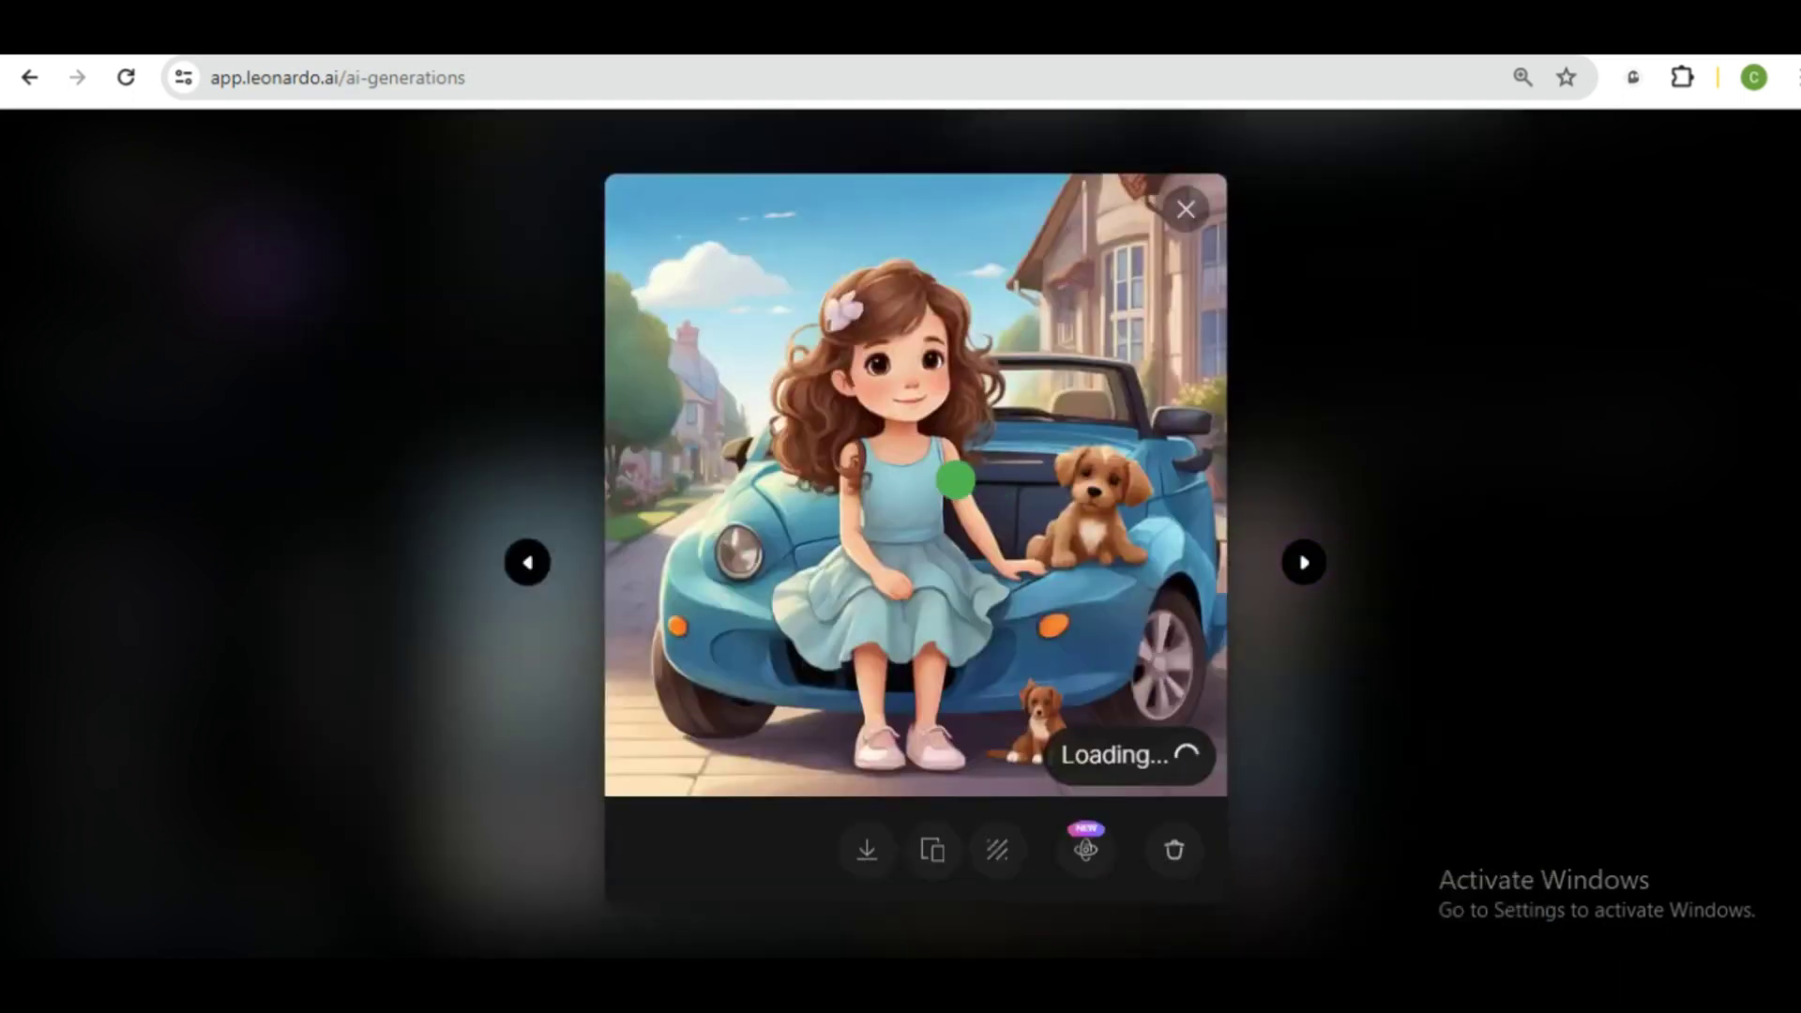
click(955, 480)
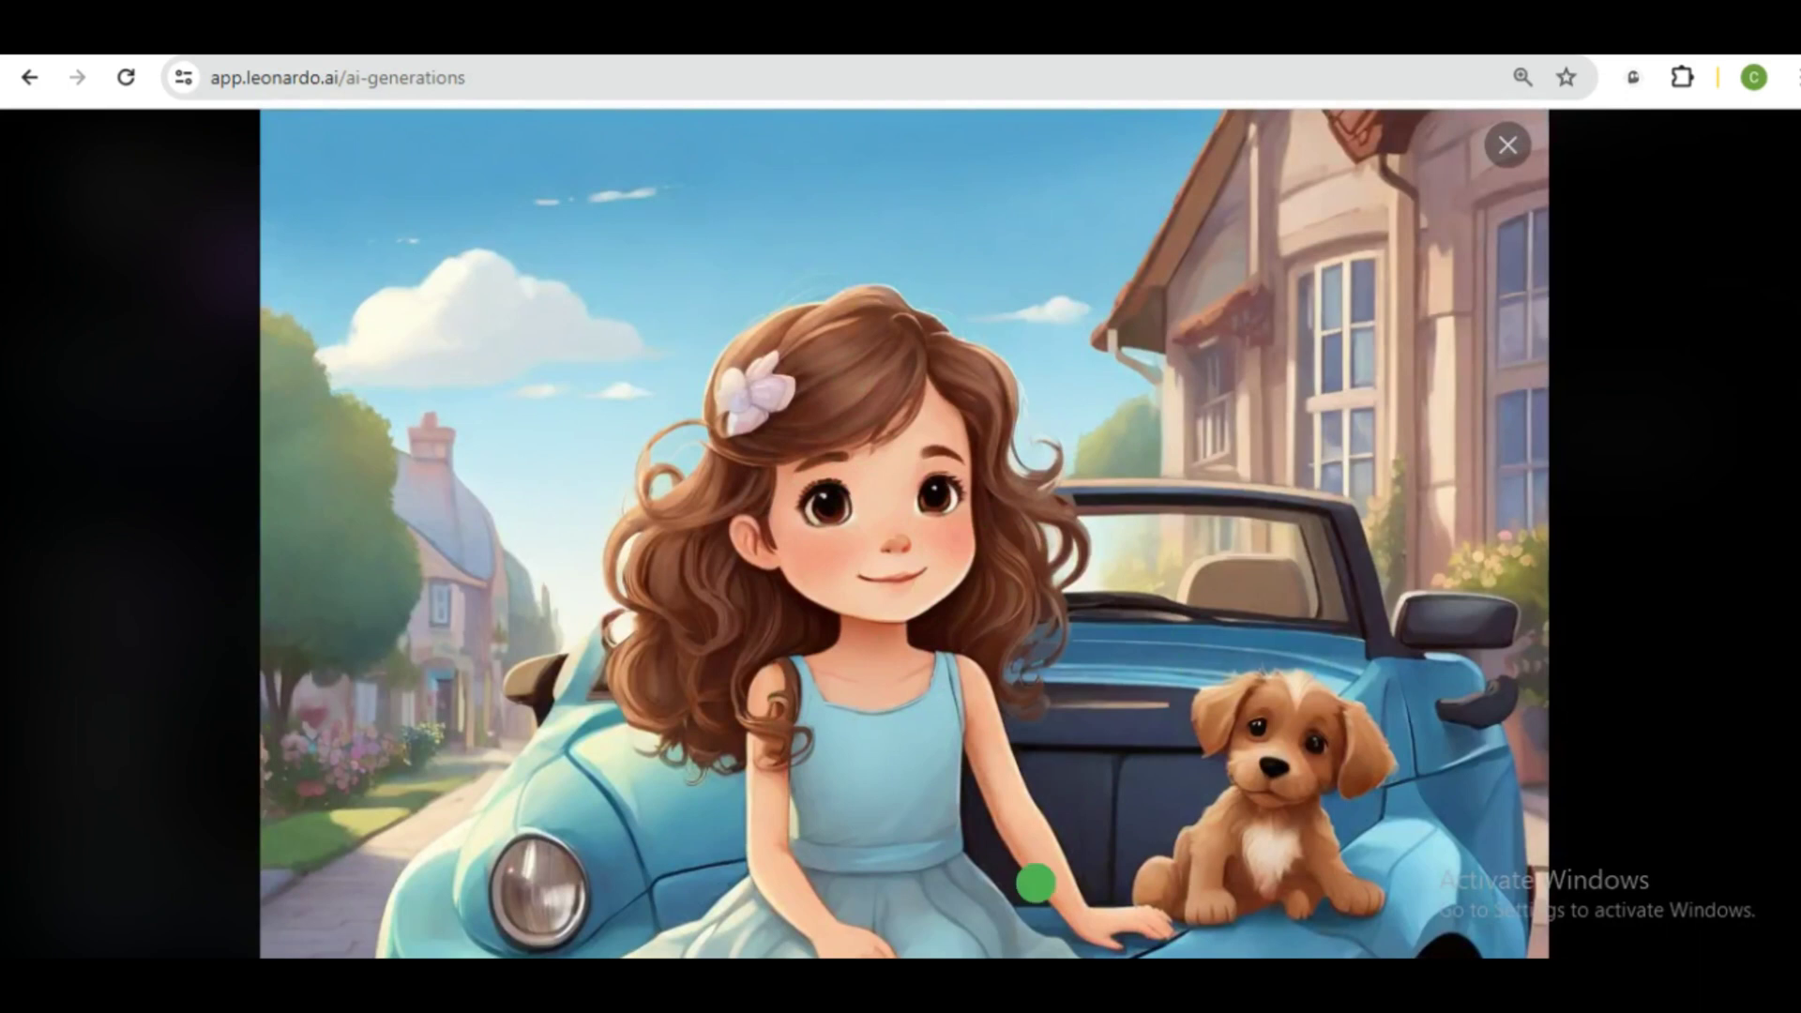
drag(1793, 656, 1791, 817)
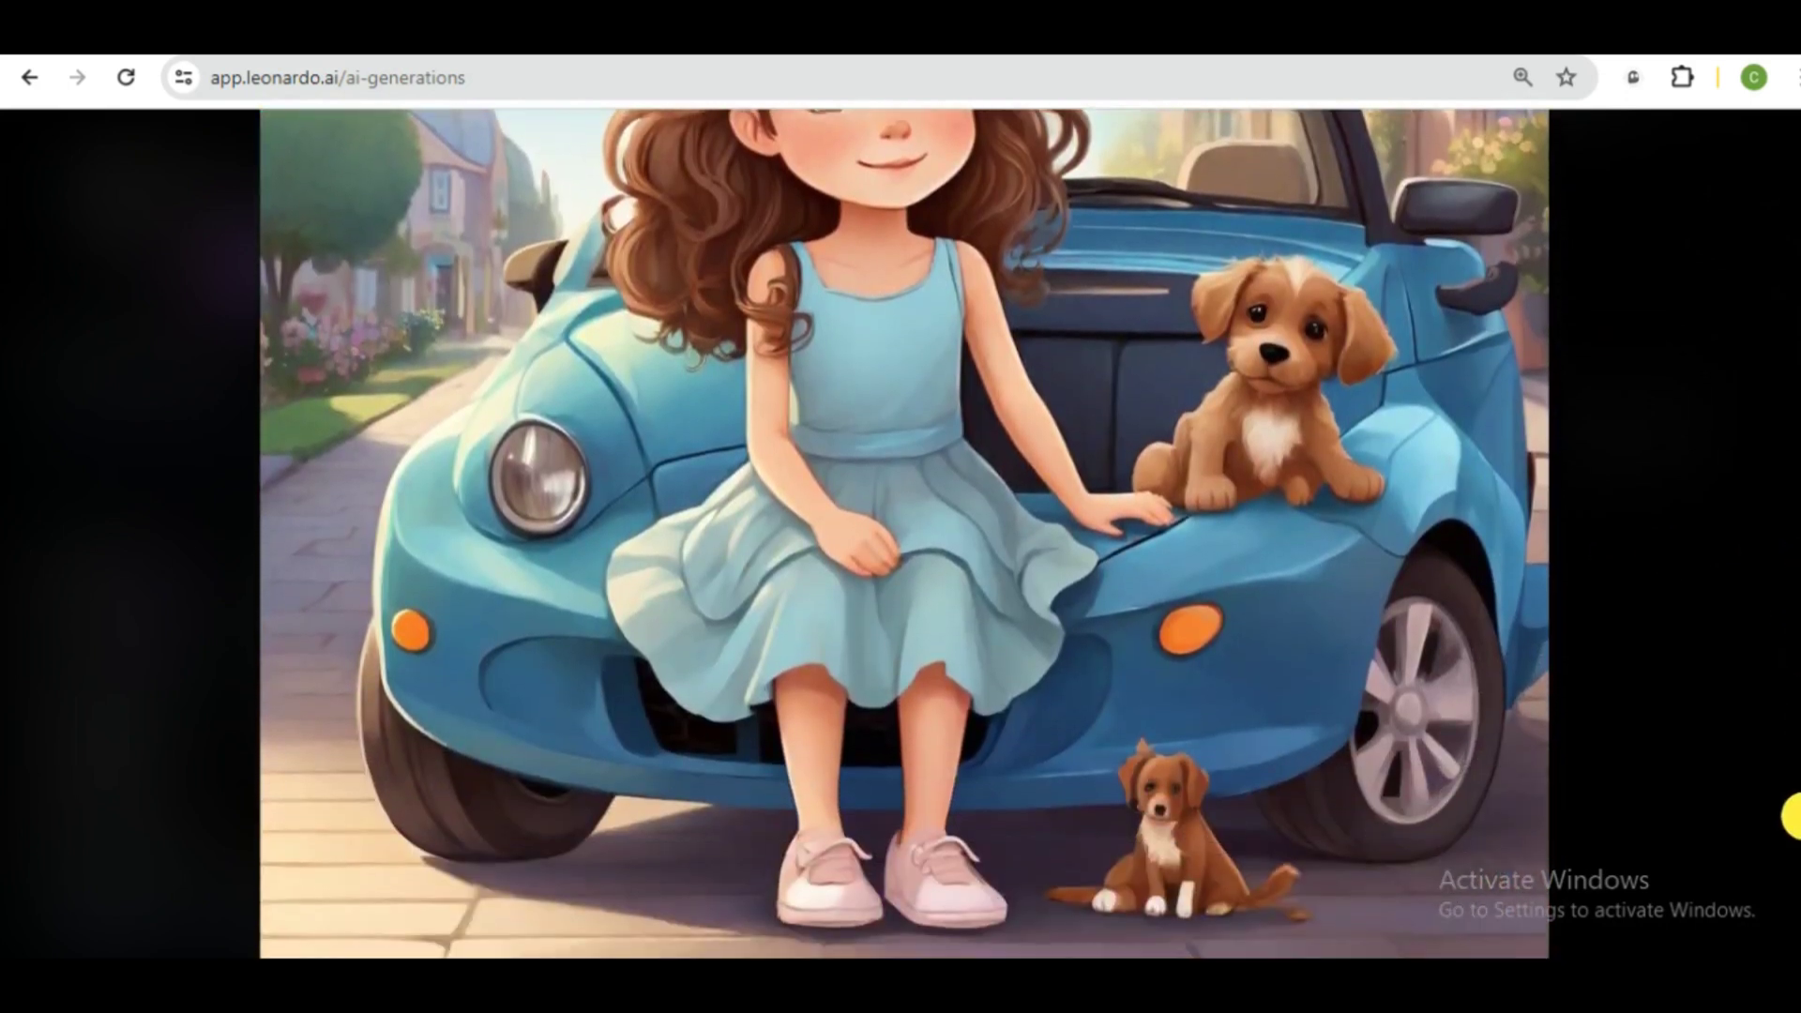
mouse_move(1789, 805)
mouse_down()
mouse_move(1787, 867)
mouse_move(1634, 547)
mouse_up()
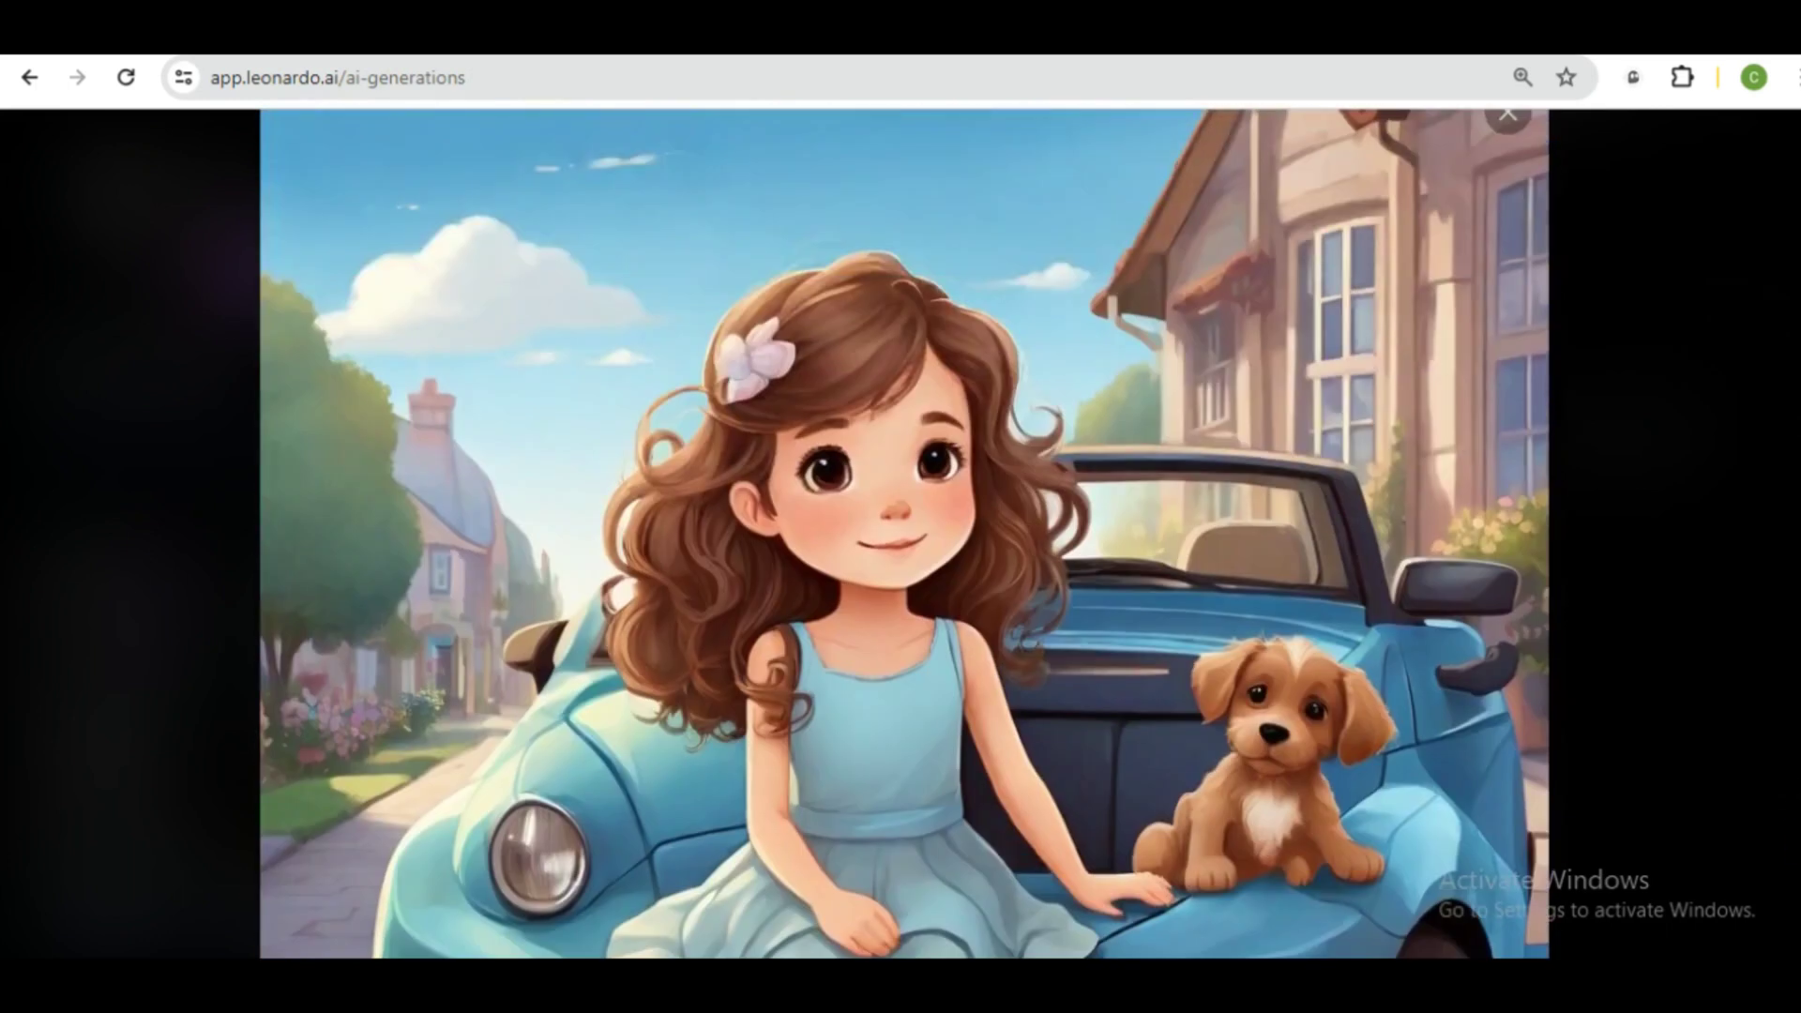
click(1636, 538)
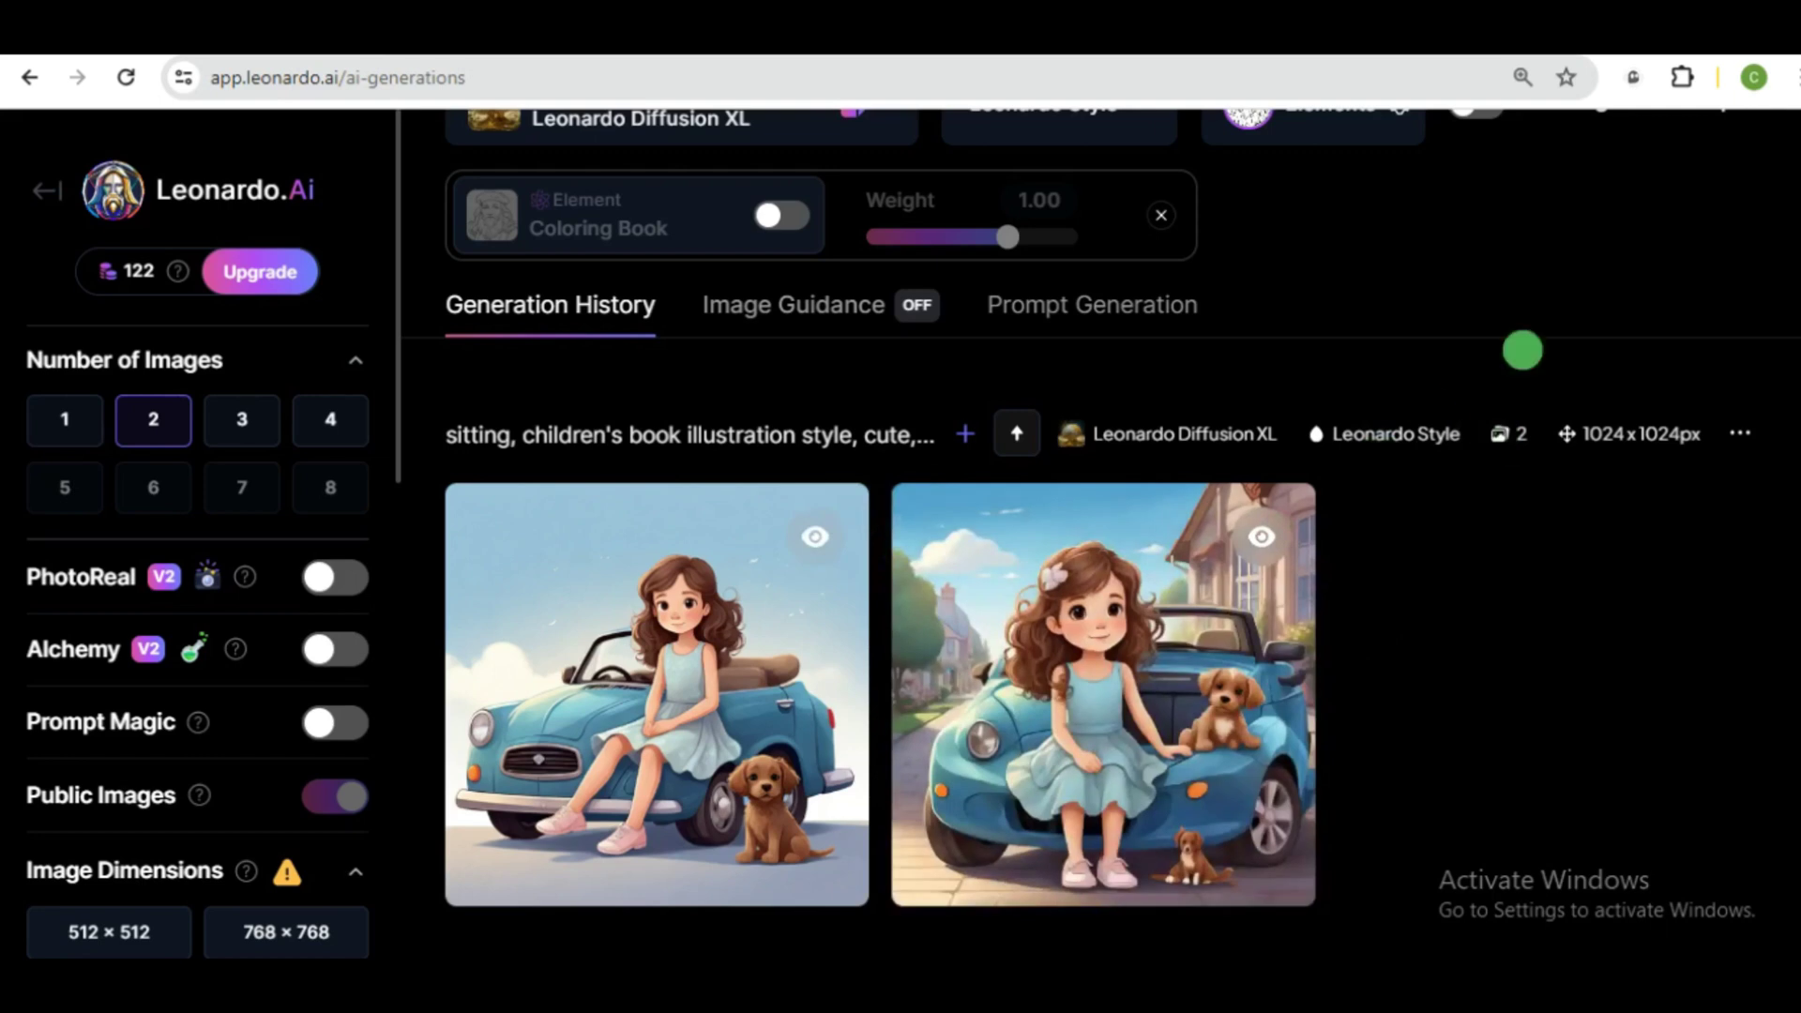
scroll(1097, 563, up, 3)
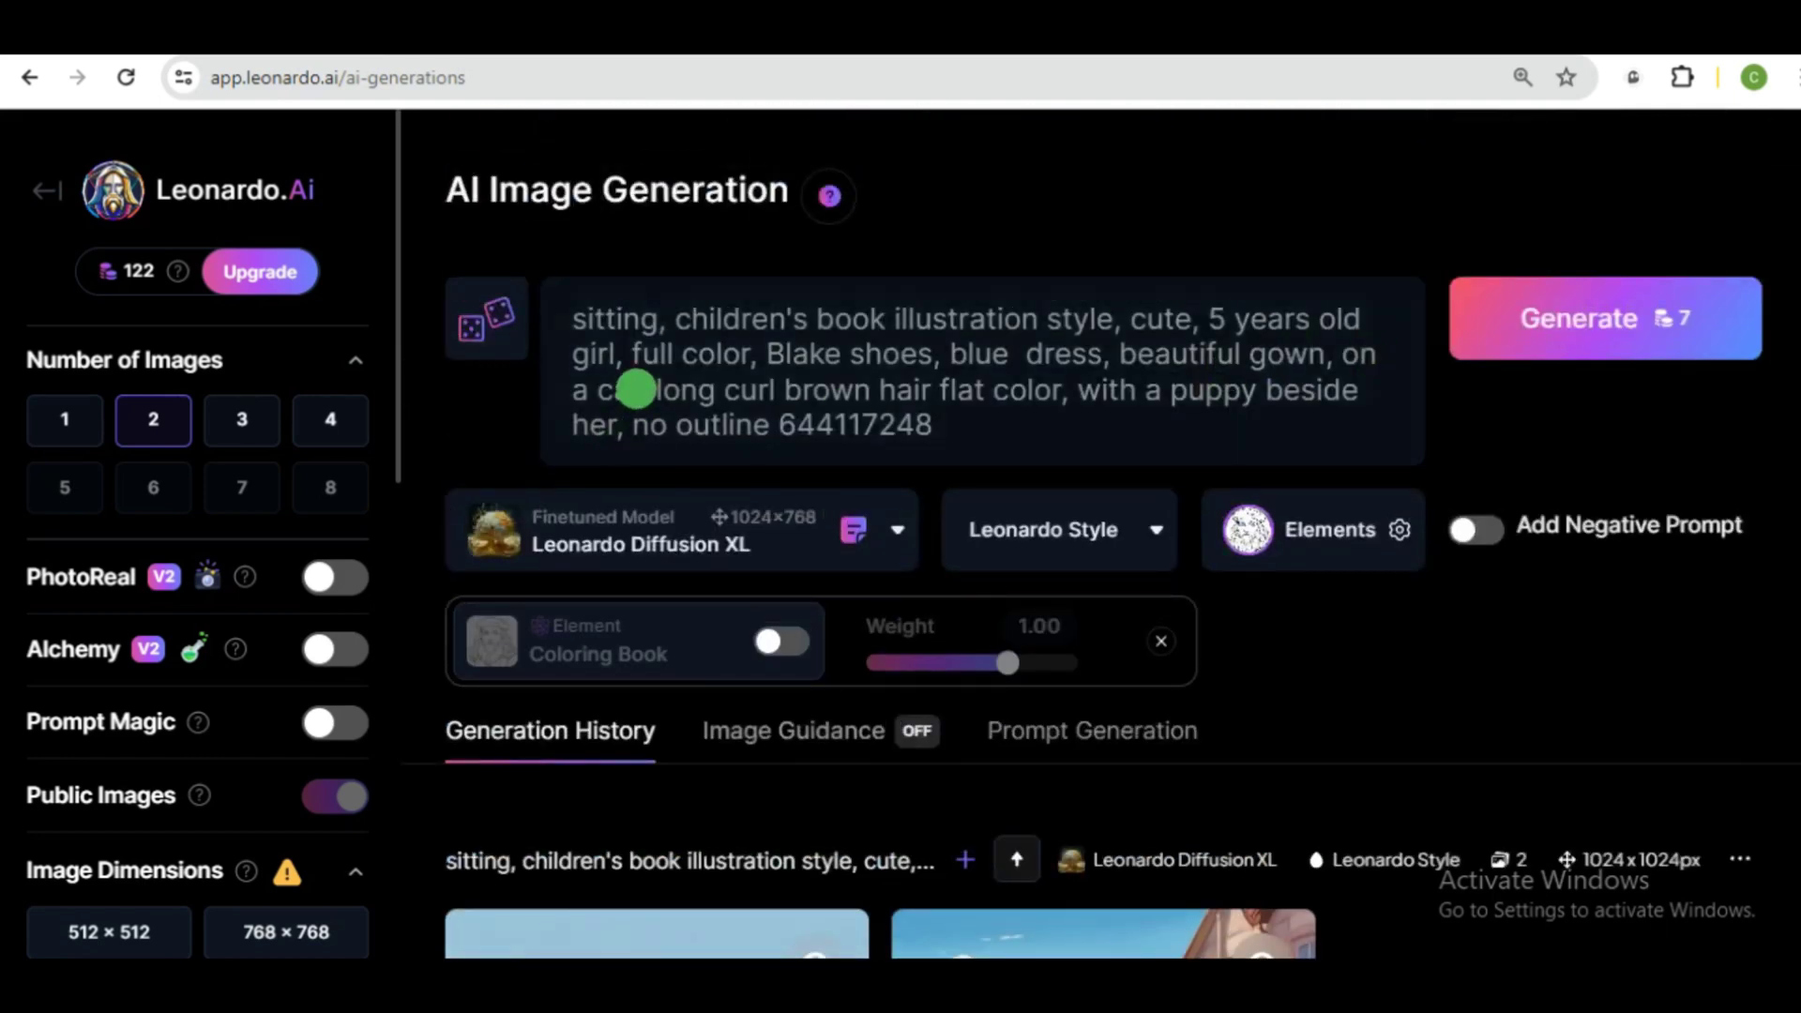
Step: Replace 'on a car' with 'walking along a pathway,' and generate new images
click(642, 393)
key(BackSpace)
key(BackSpace)
key(BackSpace)
key(BackSpace)
key(BackSpace)
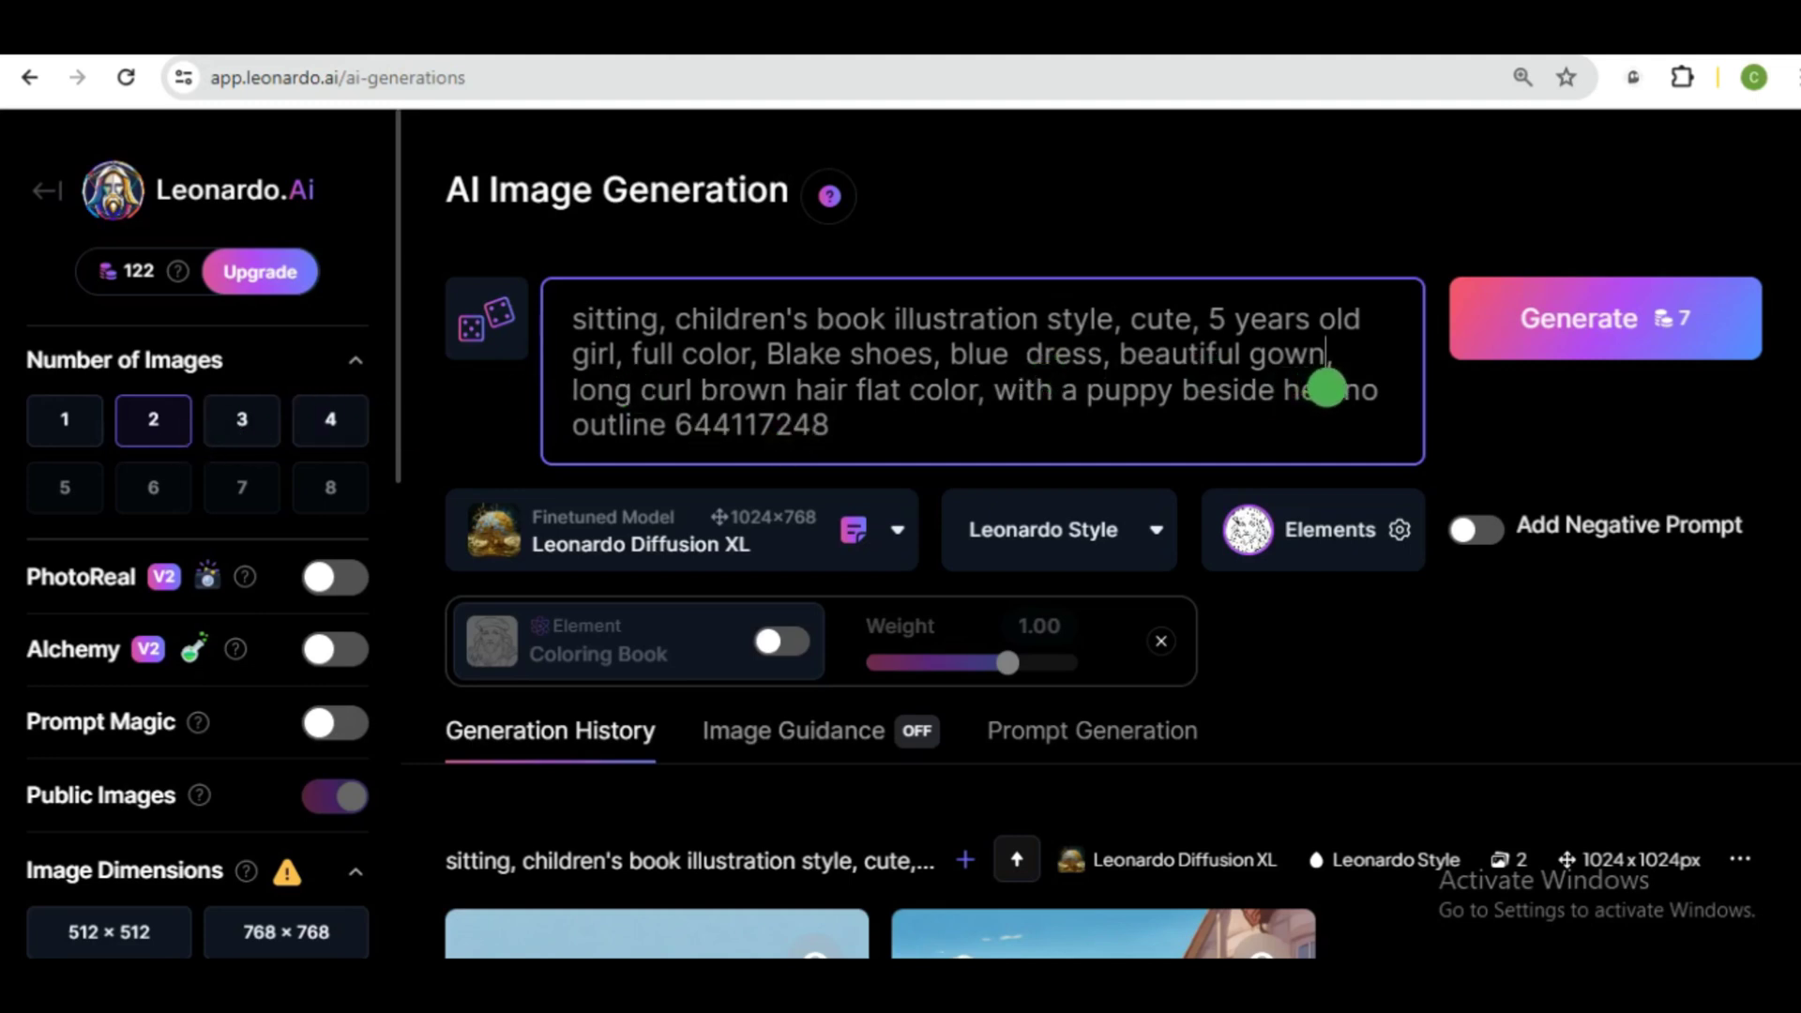
click(1332, 394)
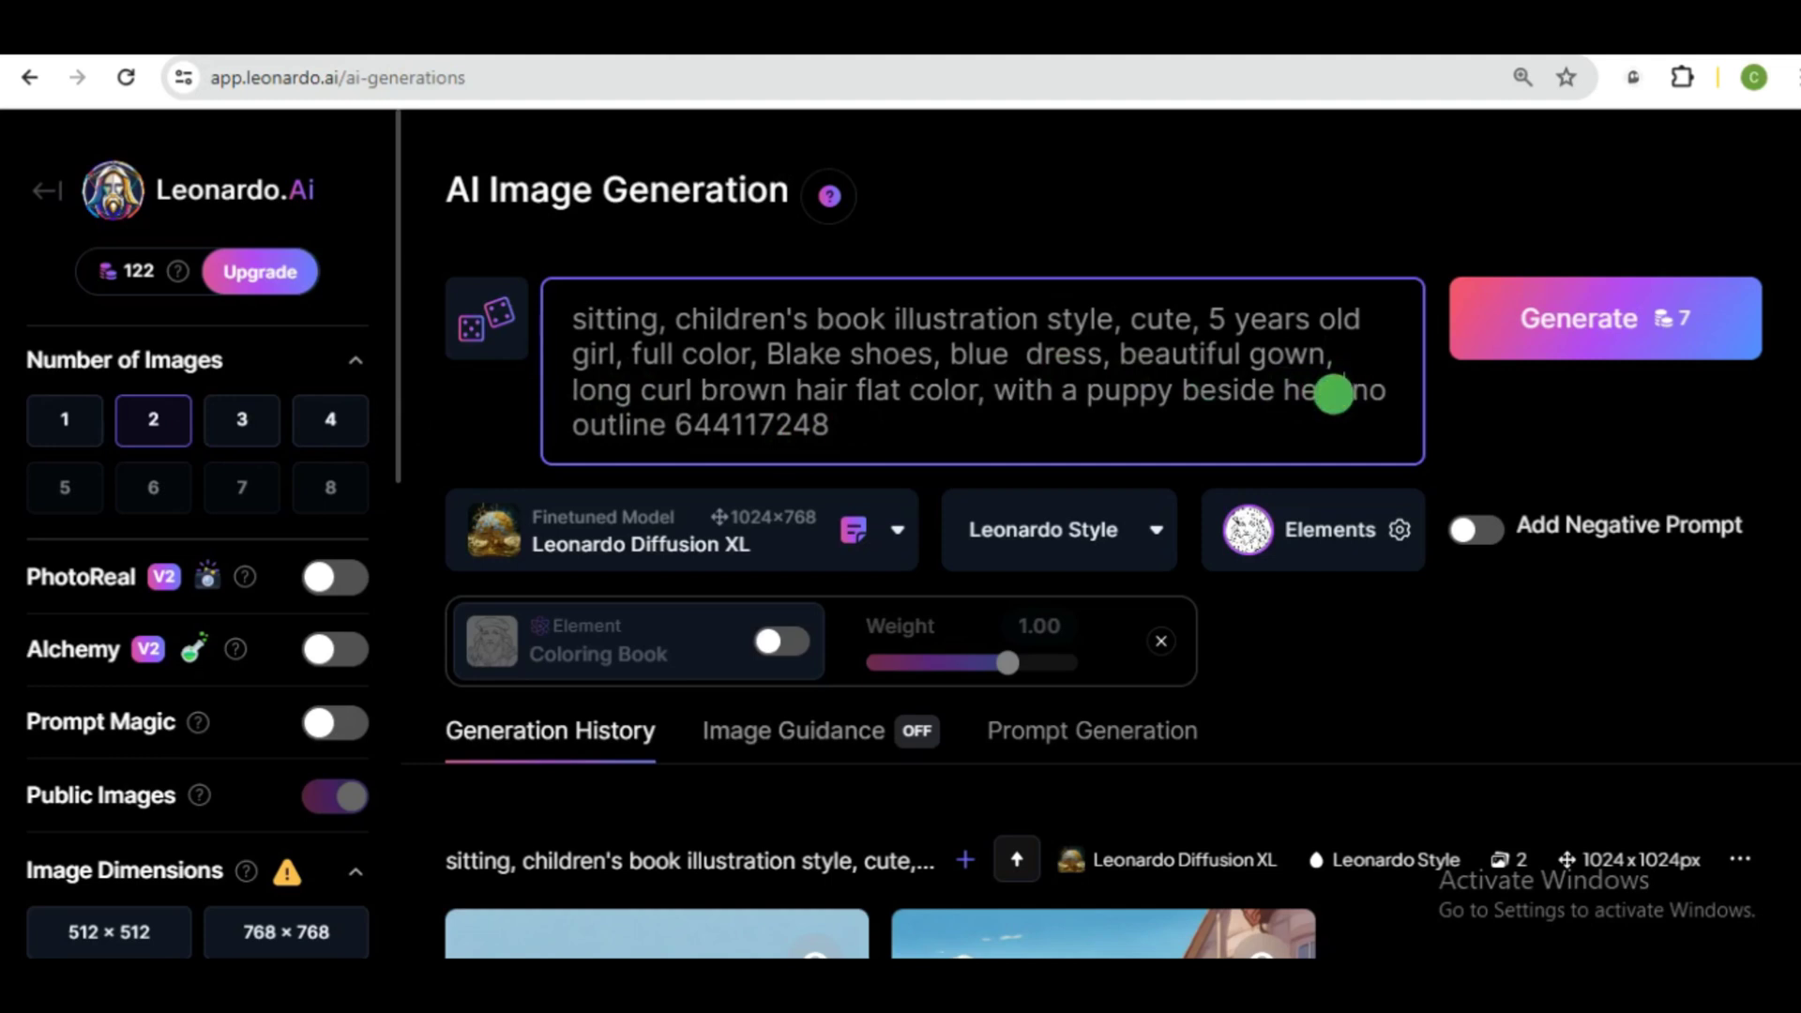
text(w)
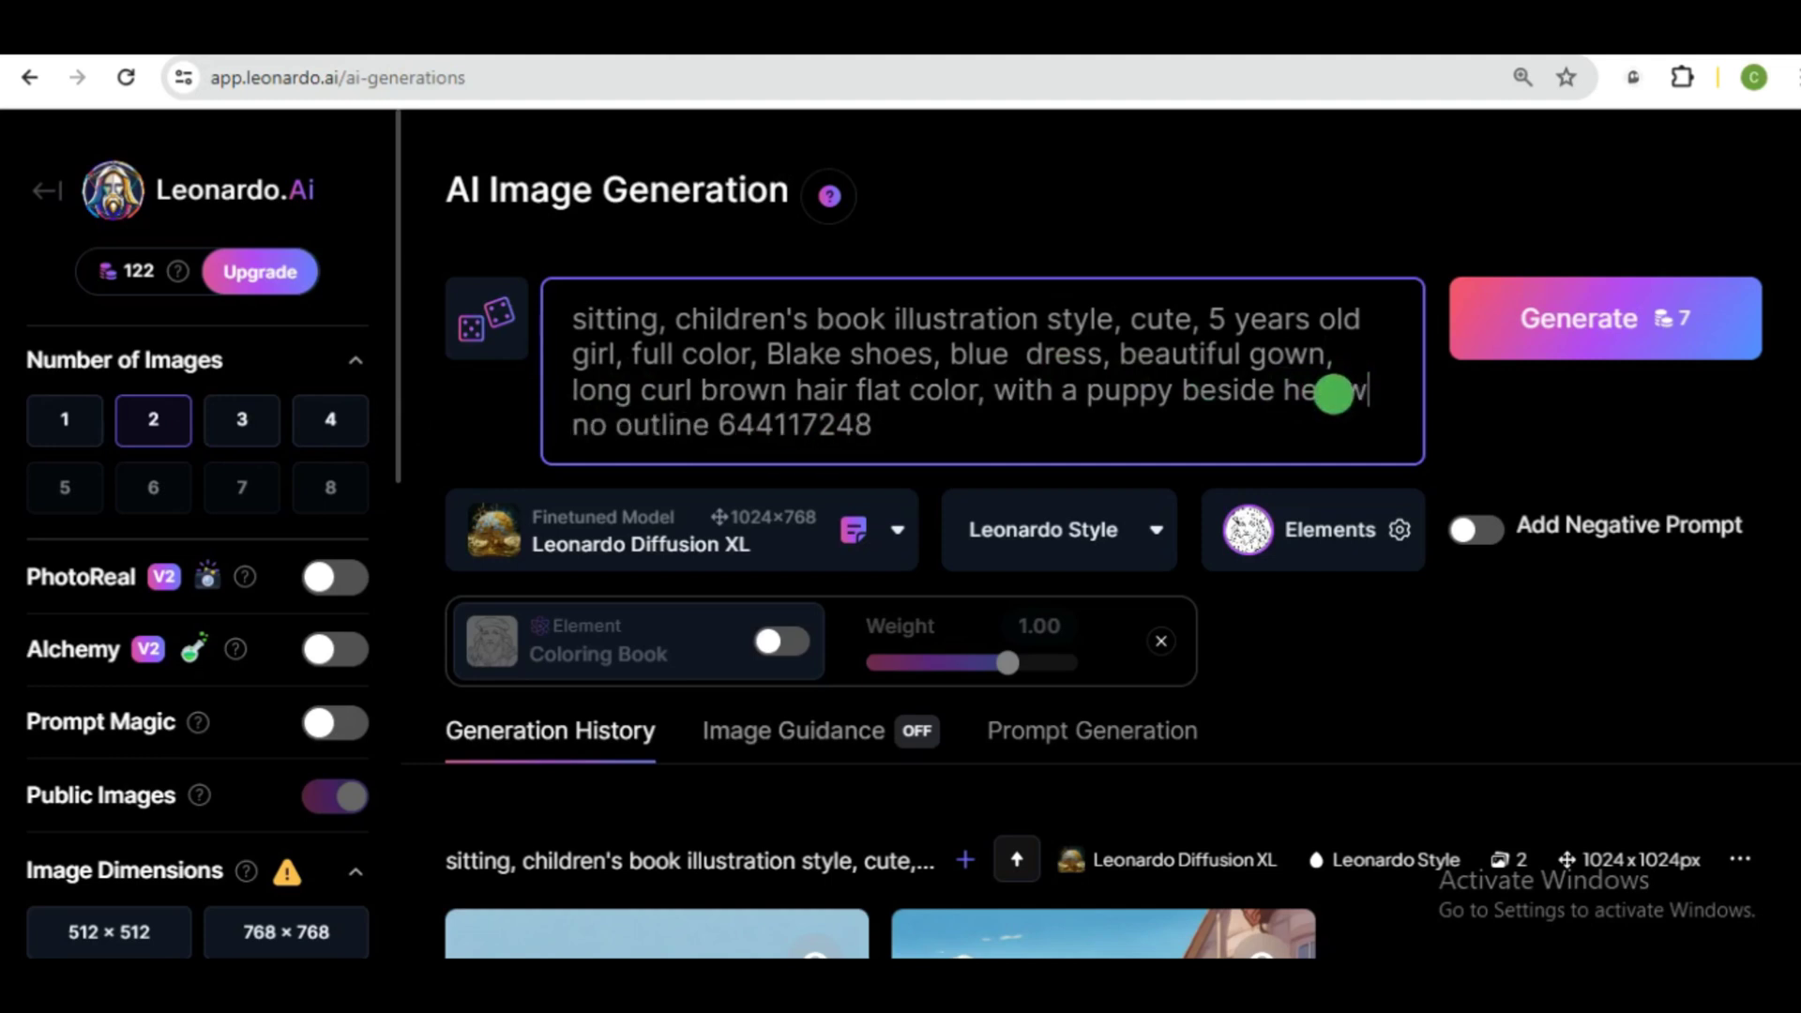
text(alking )
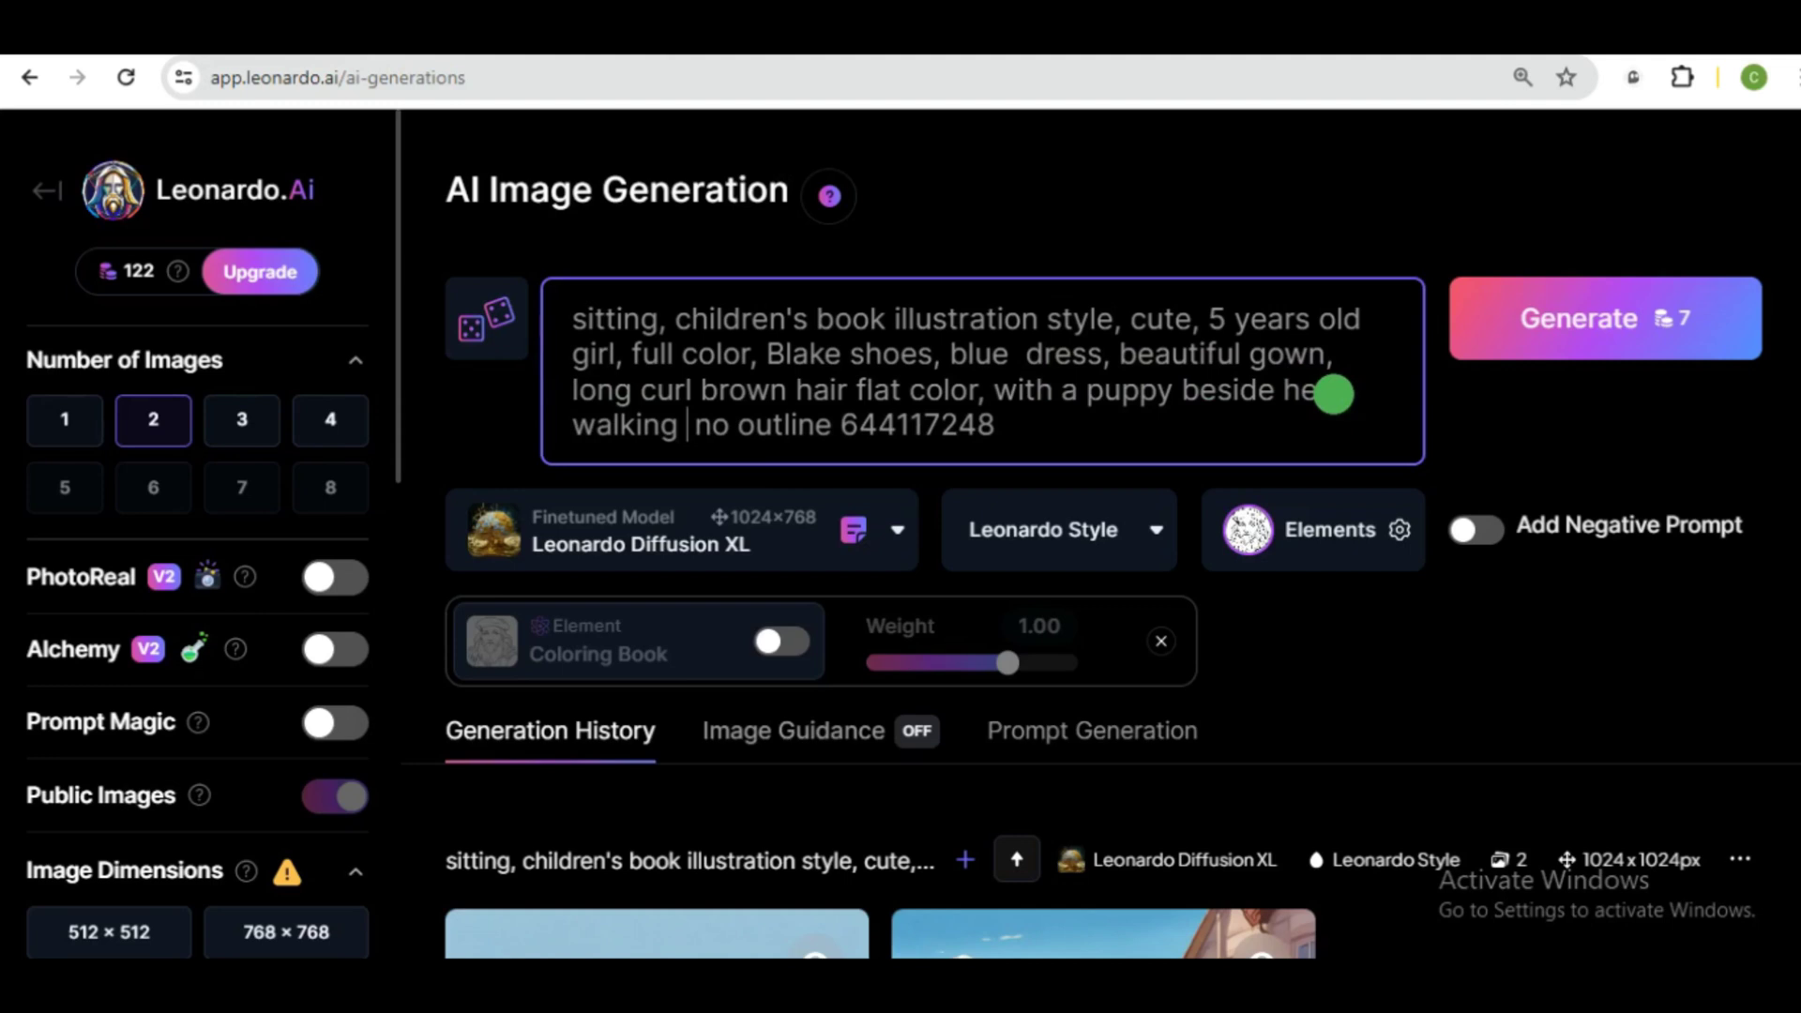
text(along )
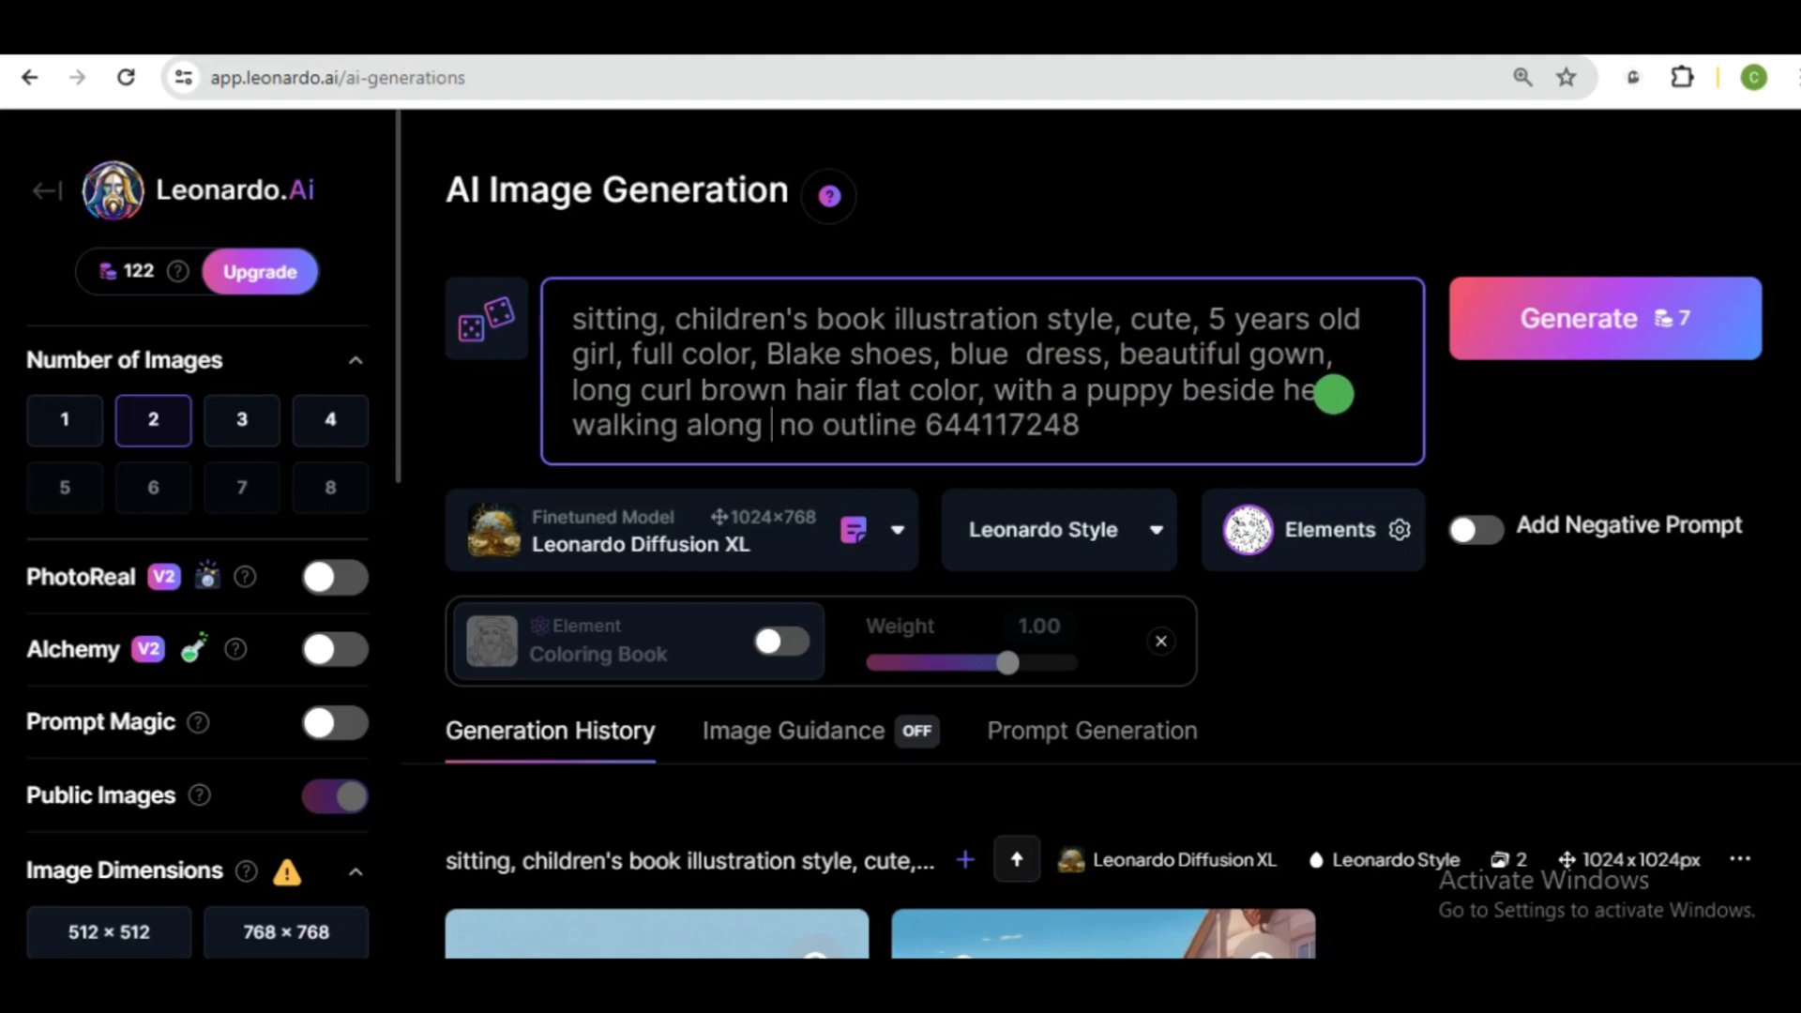
text(a pathway)
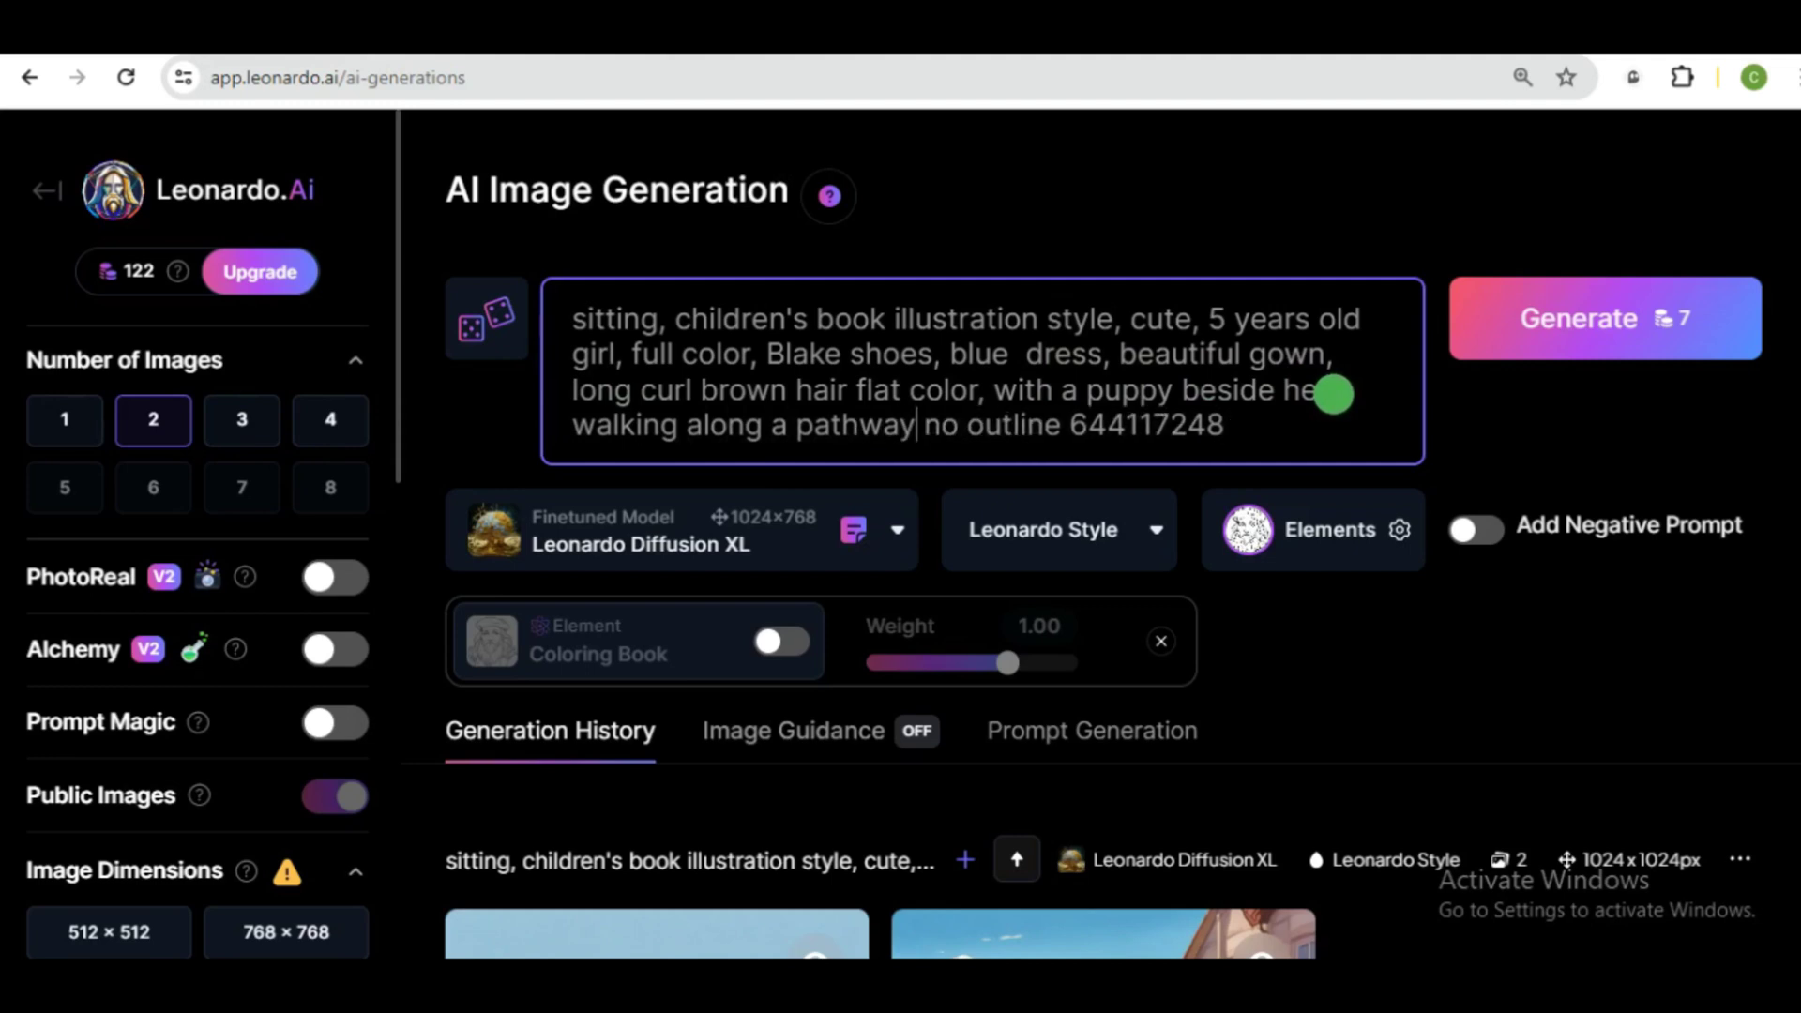
text(,)
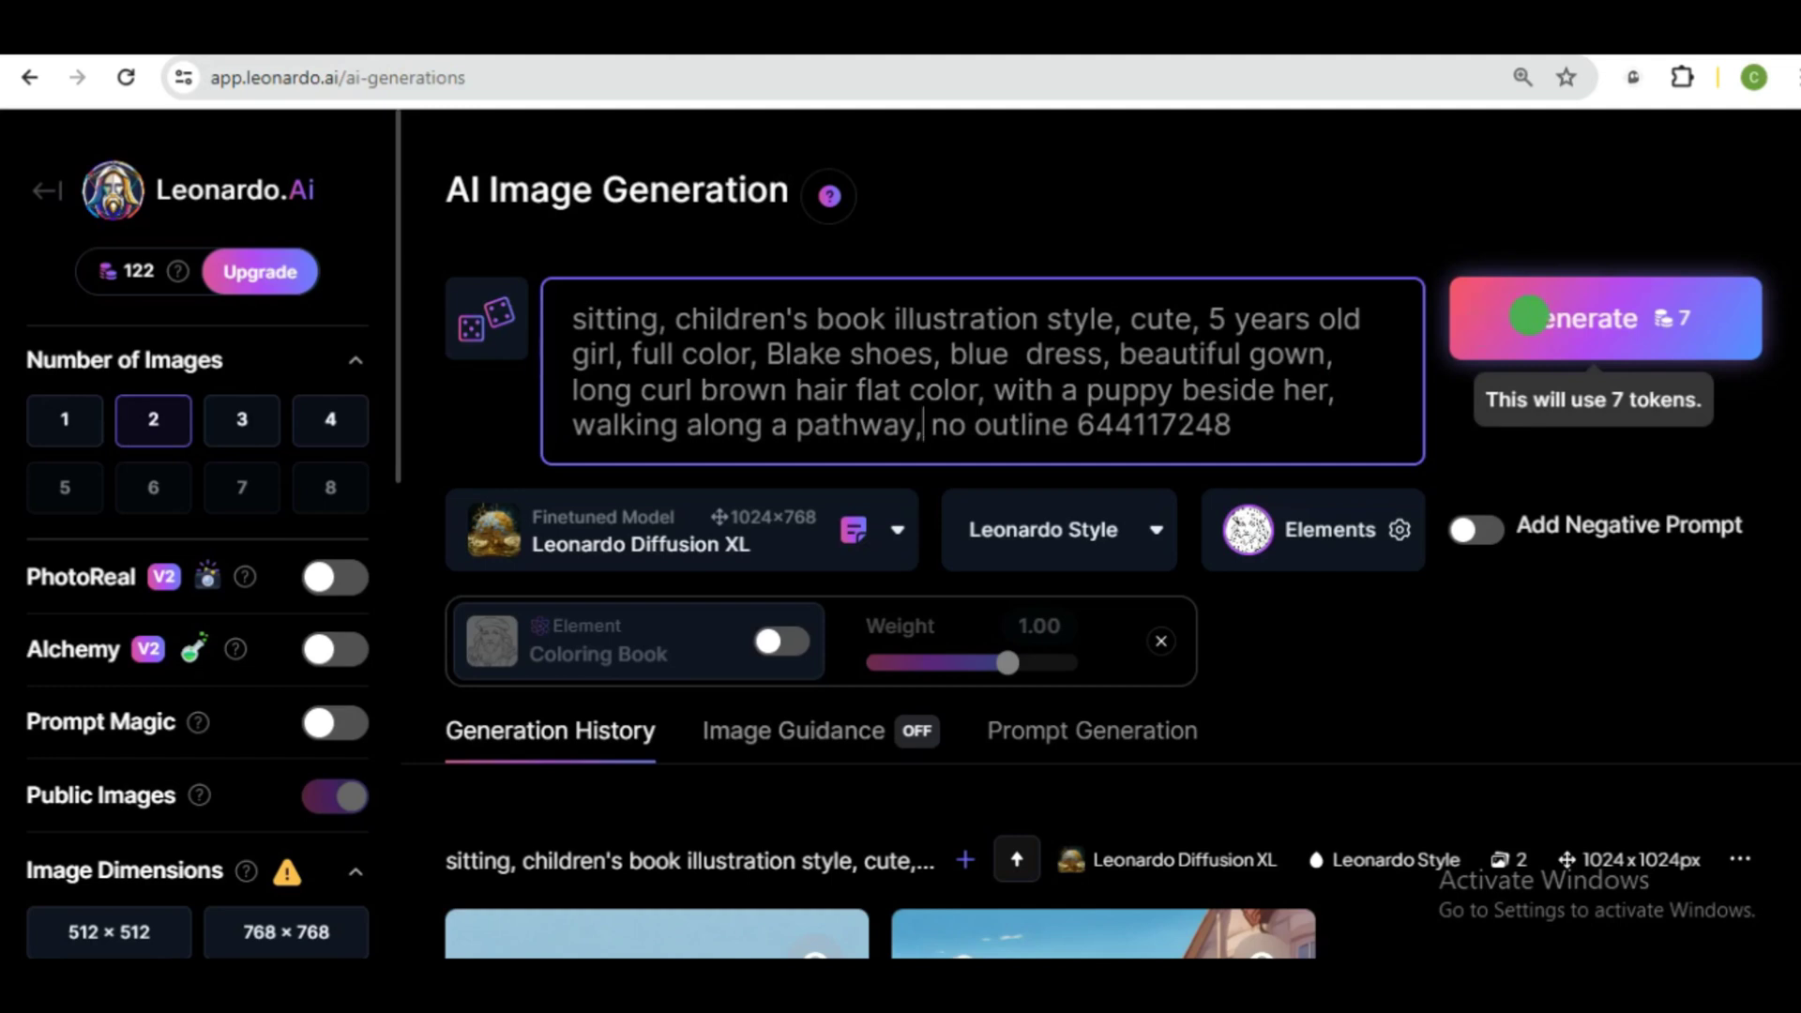
click(1528, 317)
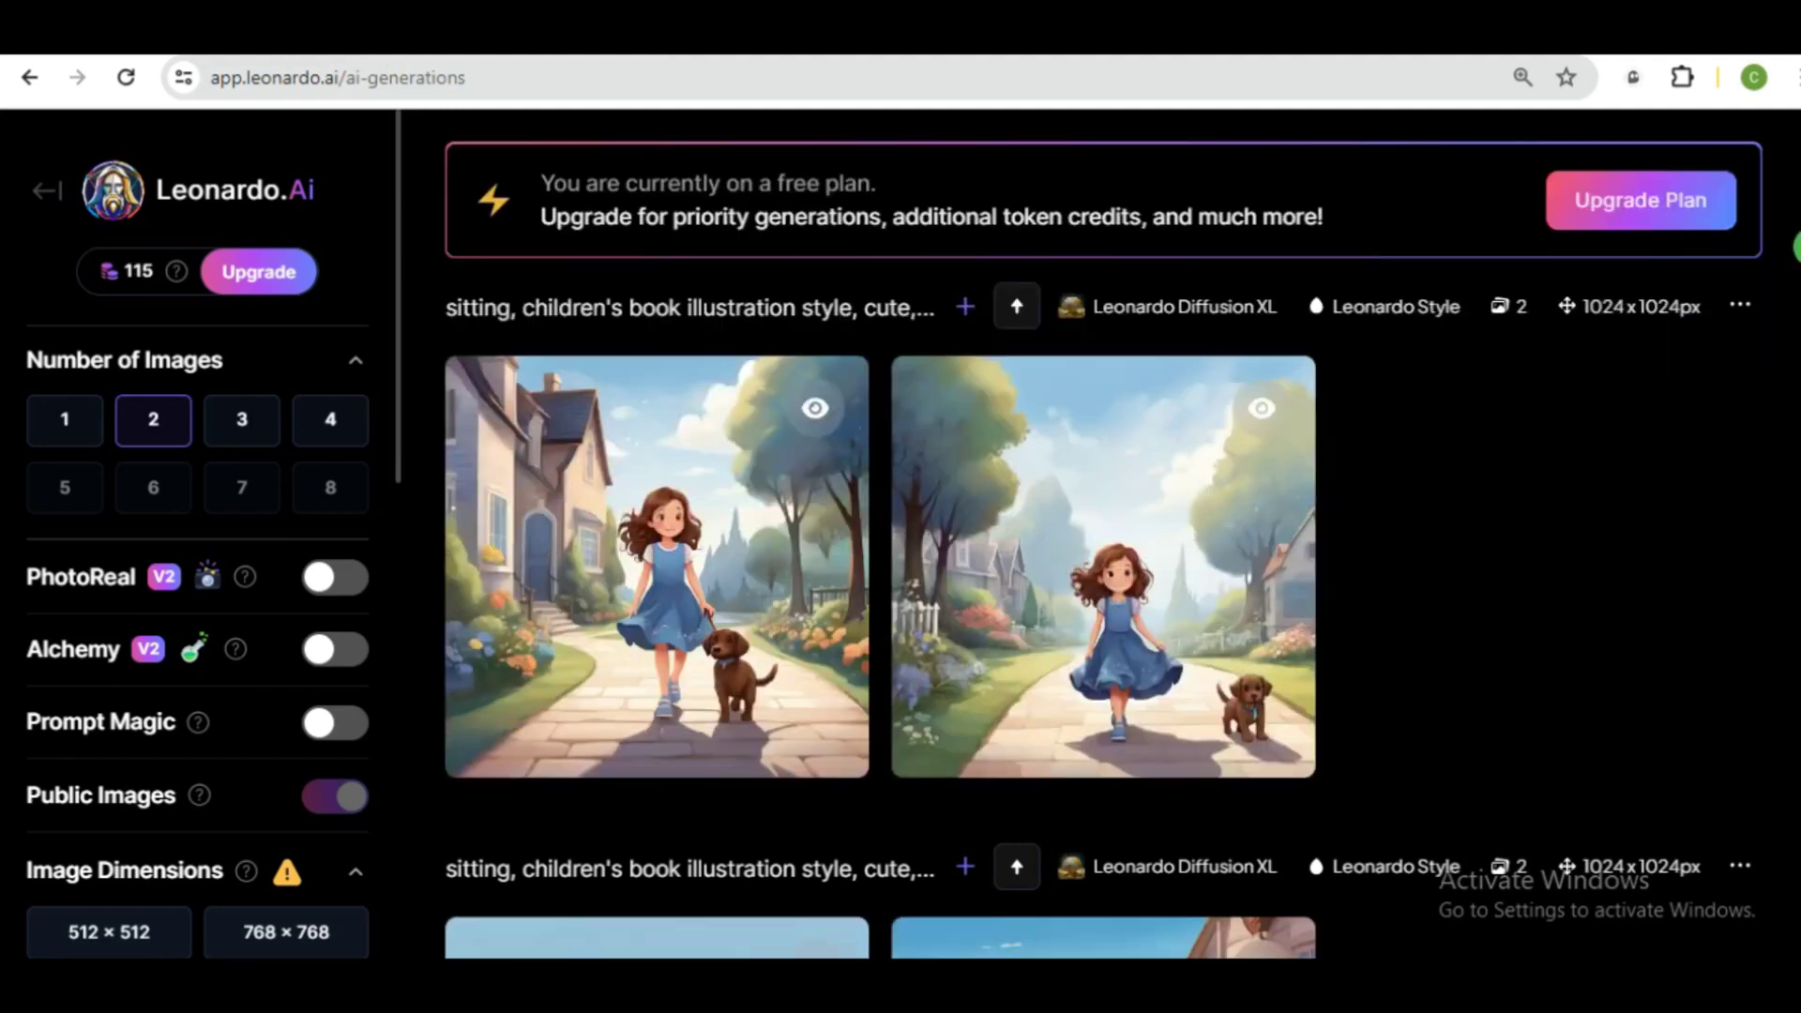
Step: Enlarge the first walking image, then move to the second walking image and zoom in
click(640, 544)
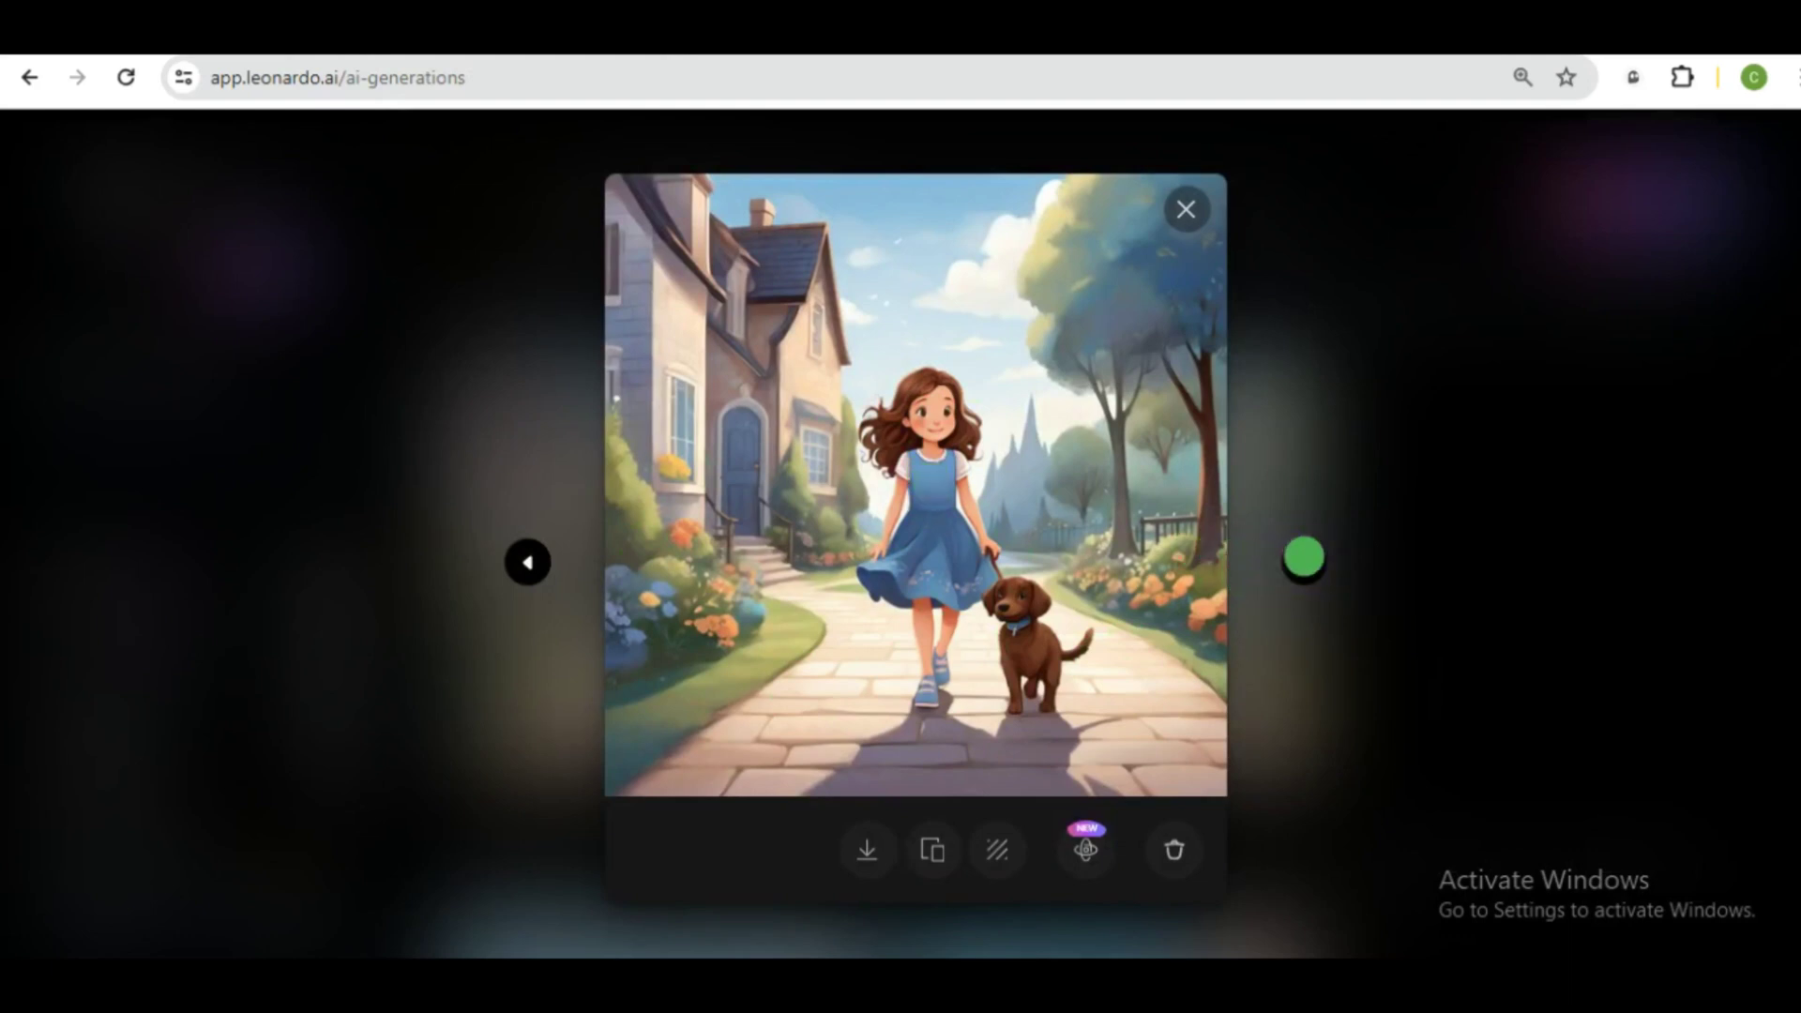
click(1308, 557)
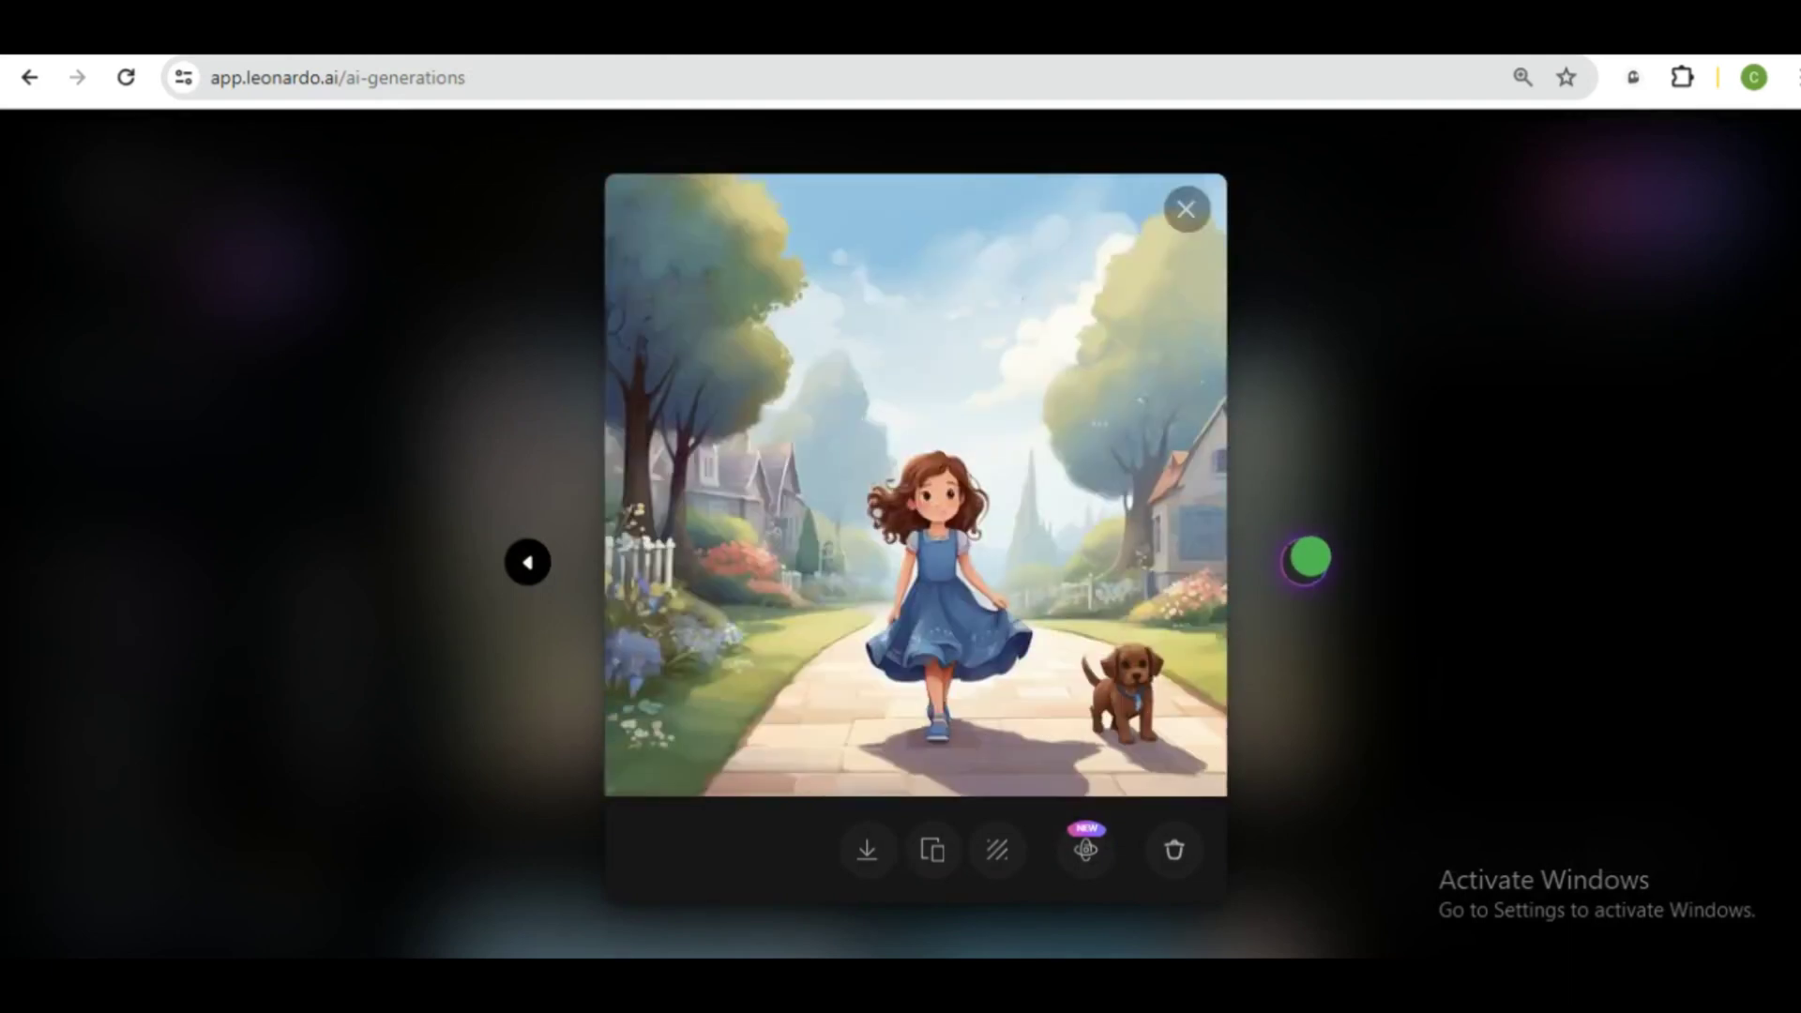
click(914, 616)
scroll(1785, 488, down, 3)
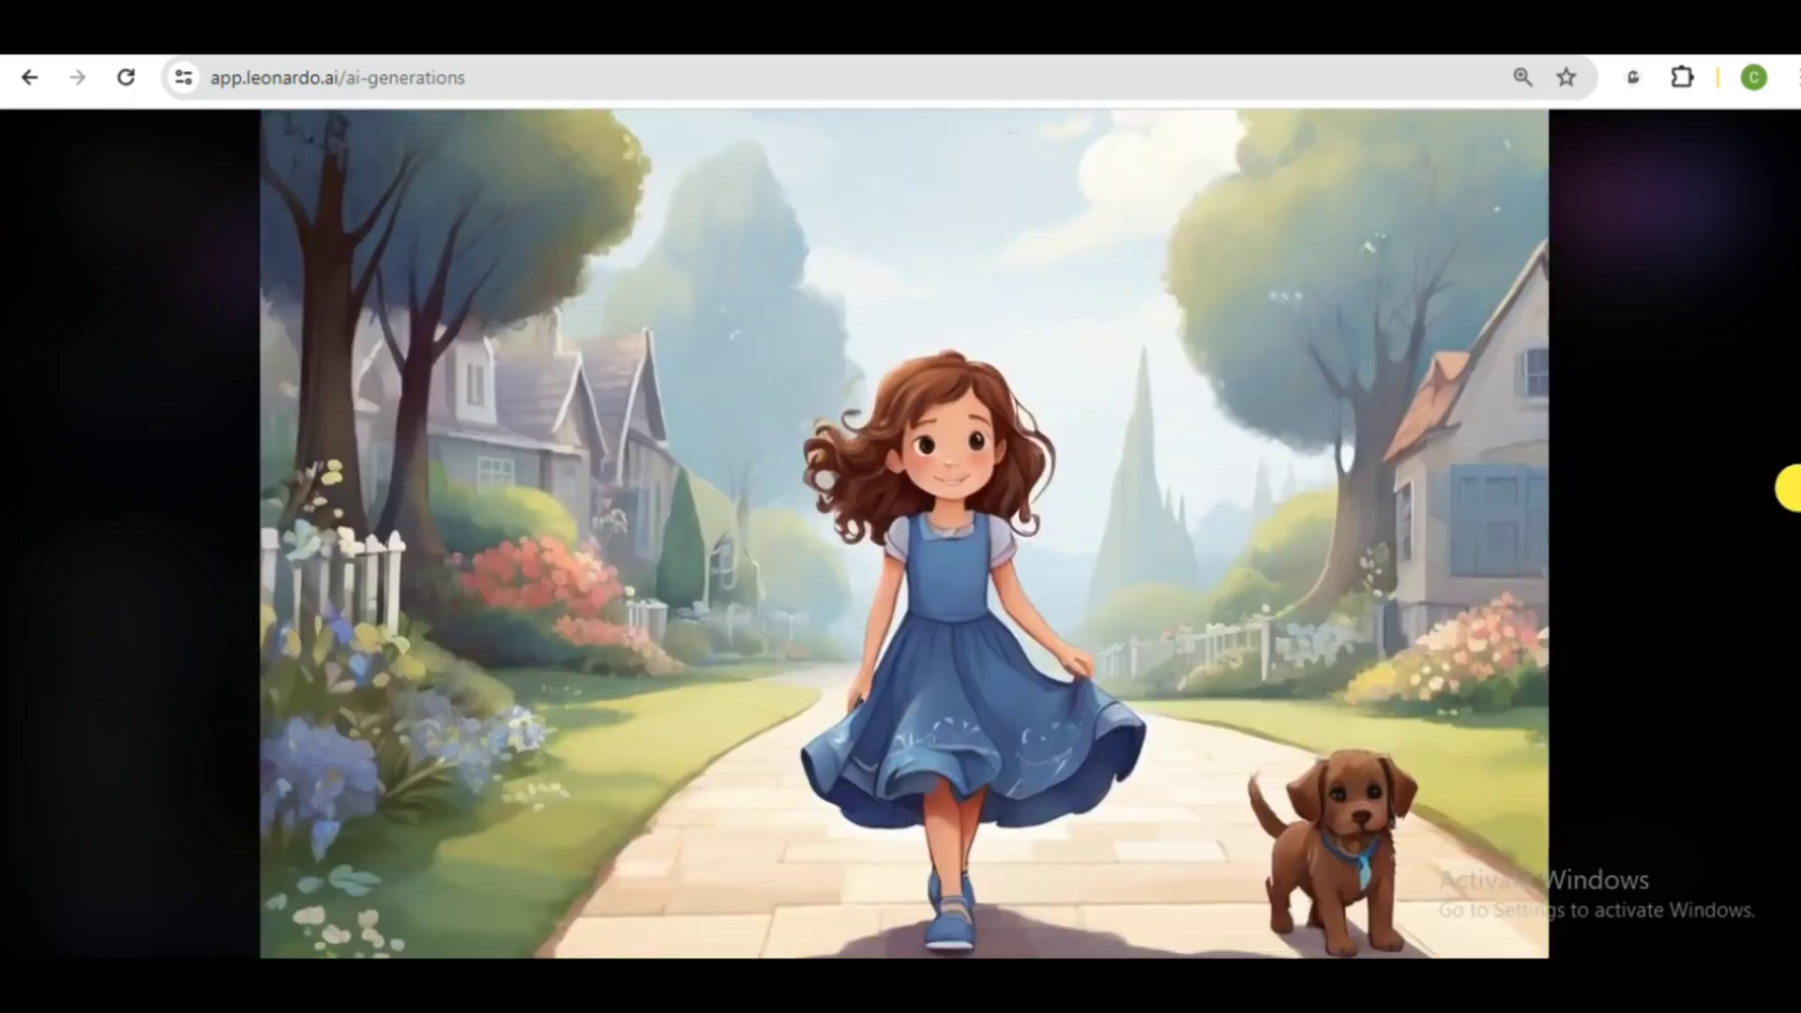
scroll(1783, 552, down, 1)
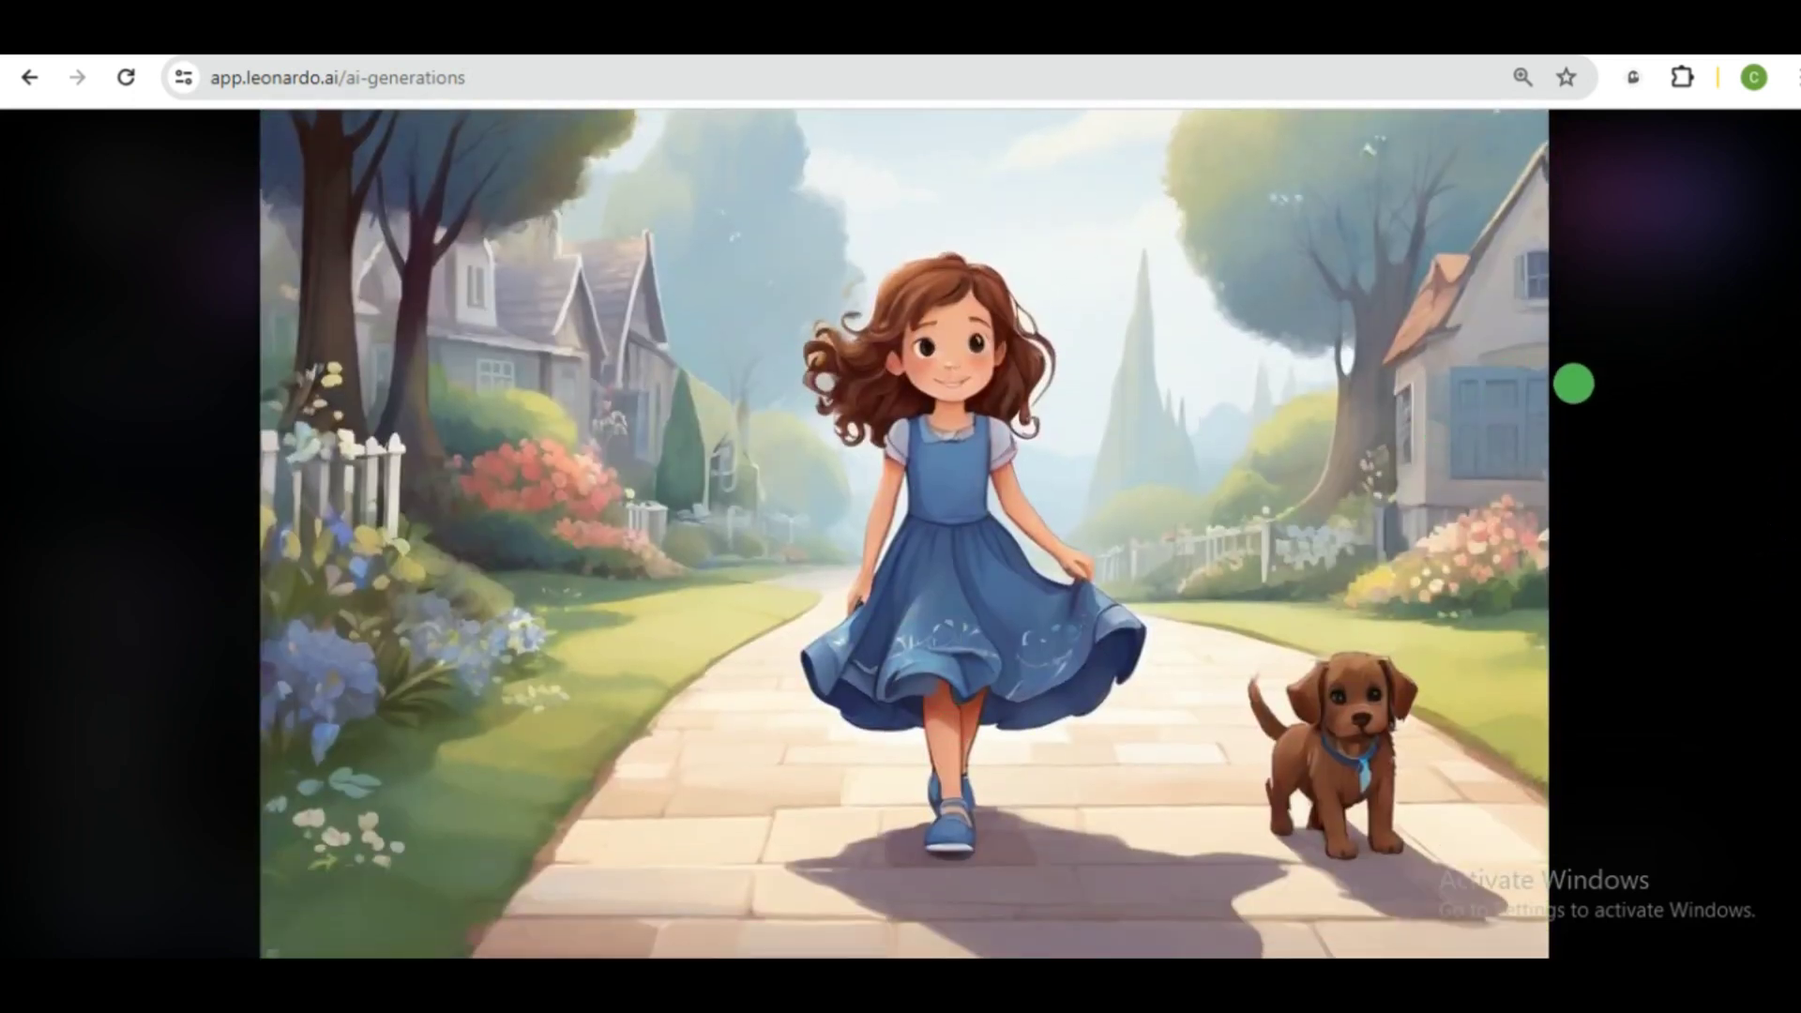
Step: Reopen the first walking image at full view, then close the viewer
click(1573, 384)
click(728, 530)
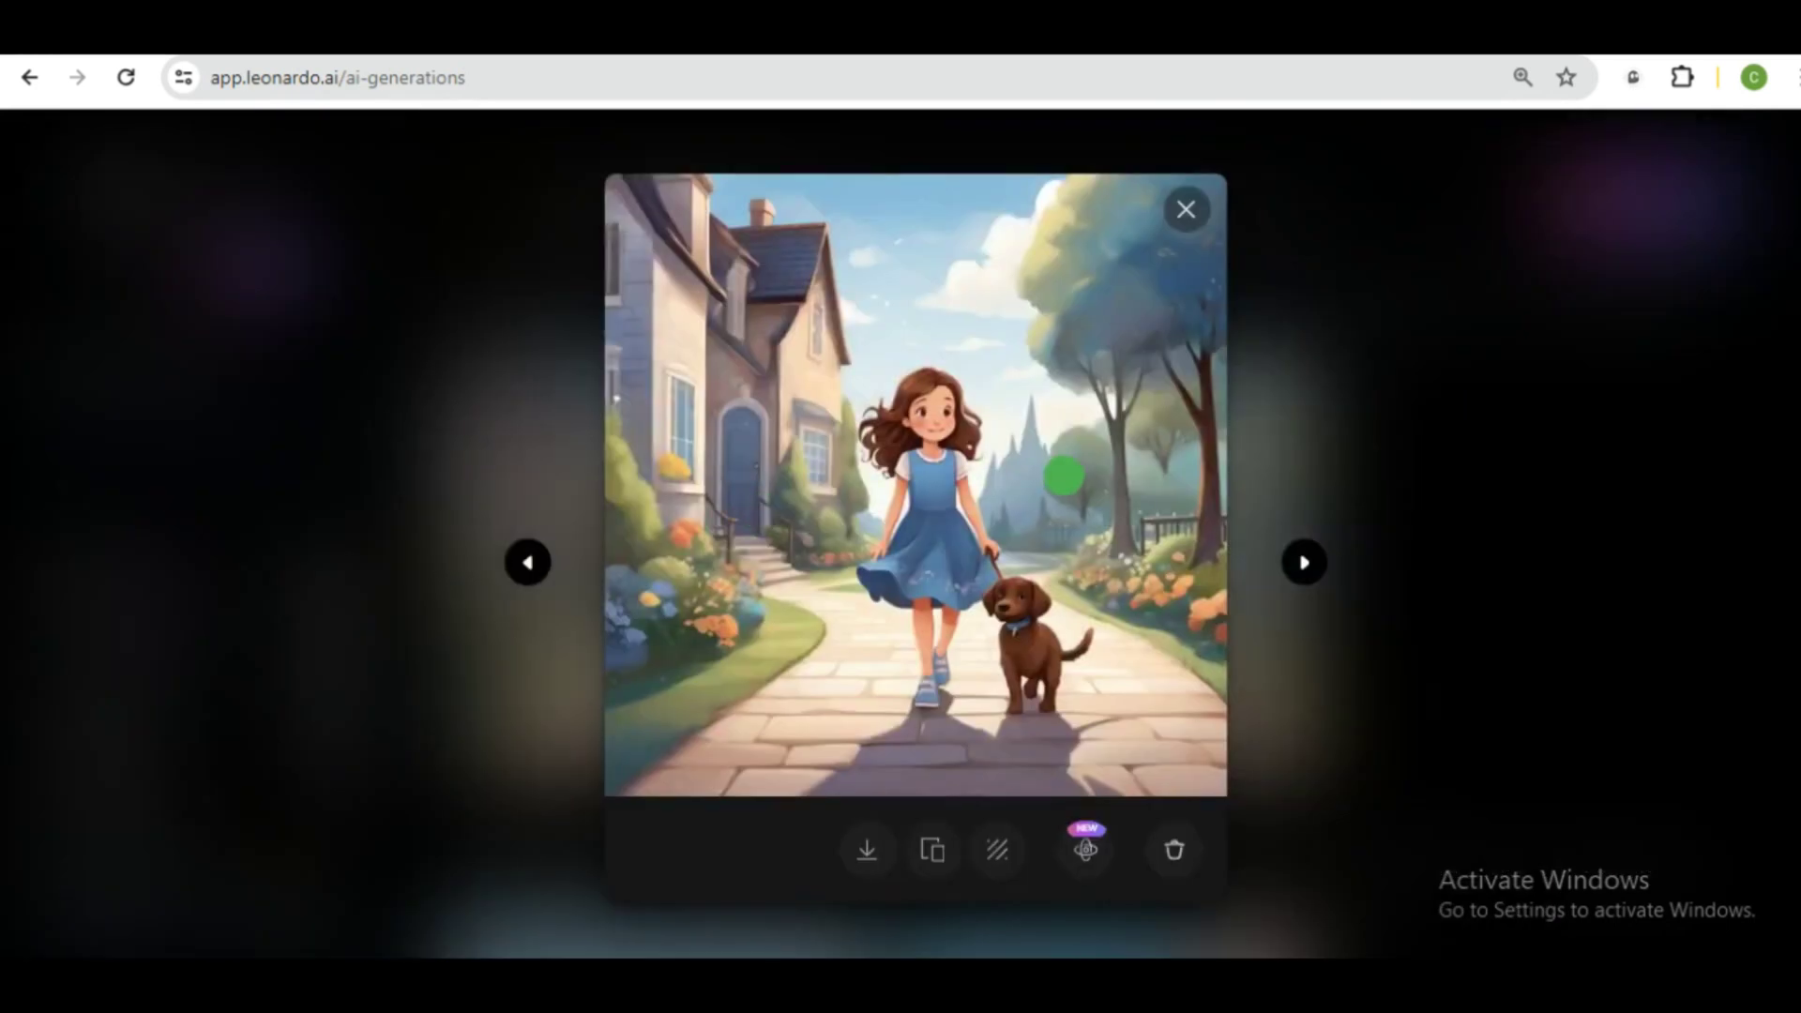
click(1064, 477)
mouse_move(1796, 271)
mouse_down()
mouse_move(1788, 474)
mouse_move(1784, 406)
mouse_move(1660, 320)
mouse_up()
click(1660, 320)
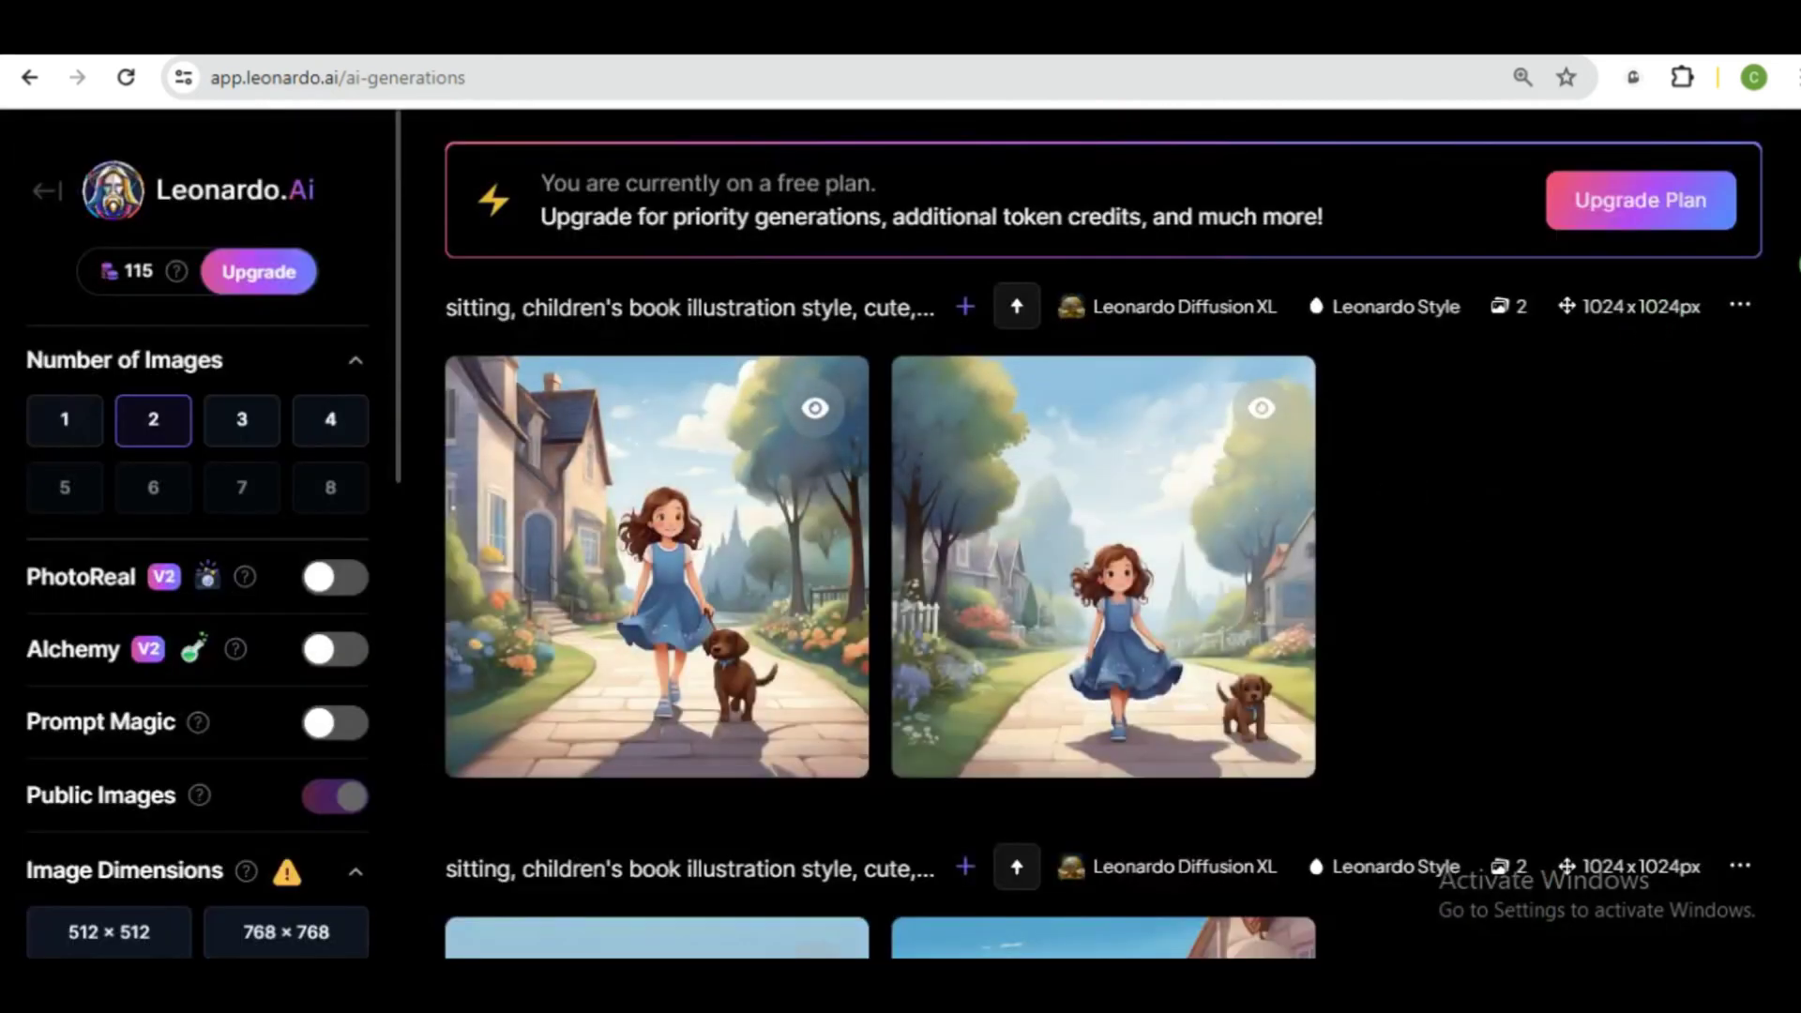
scroll(1798, 265, down, 1)
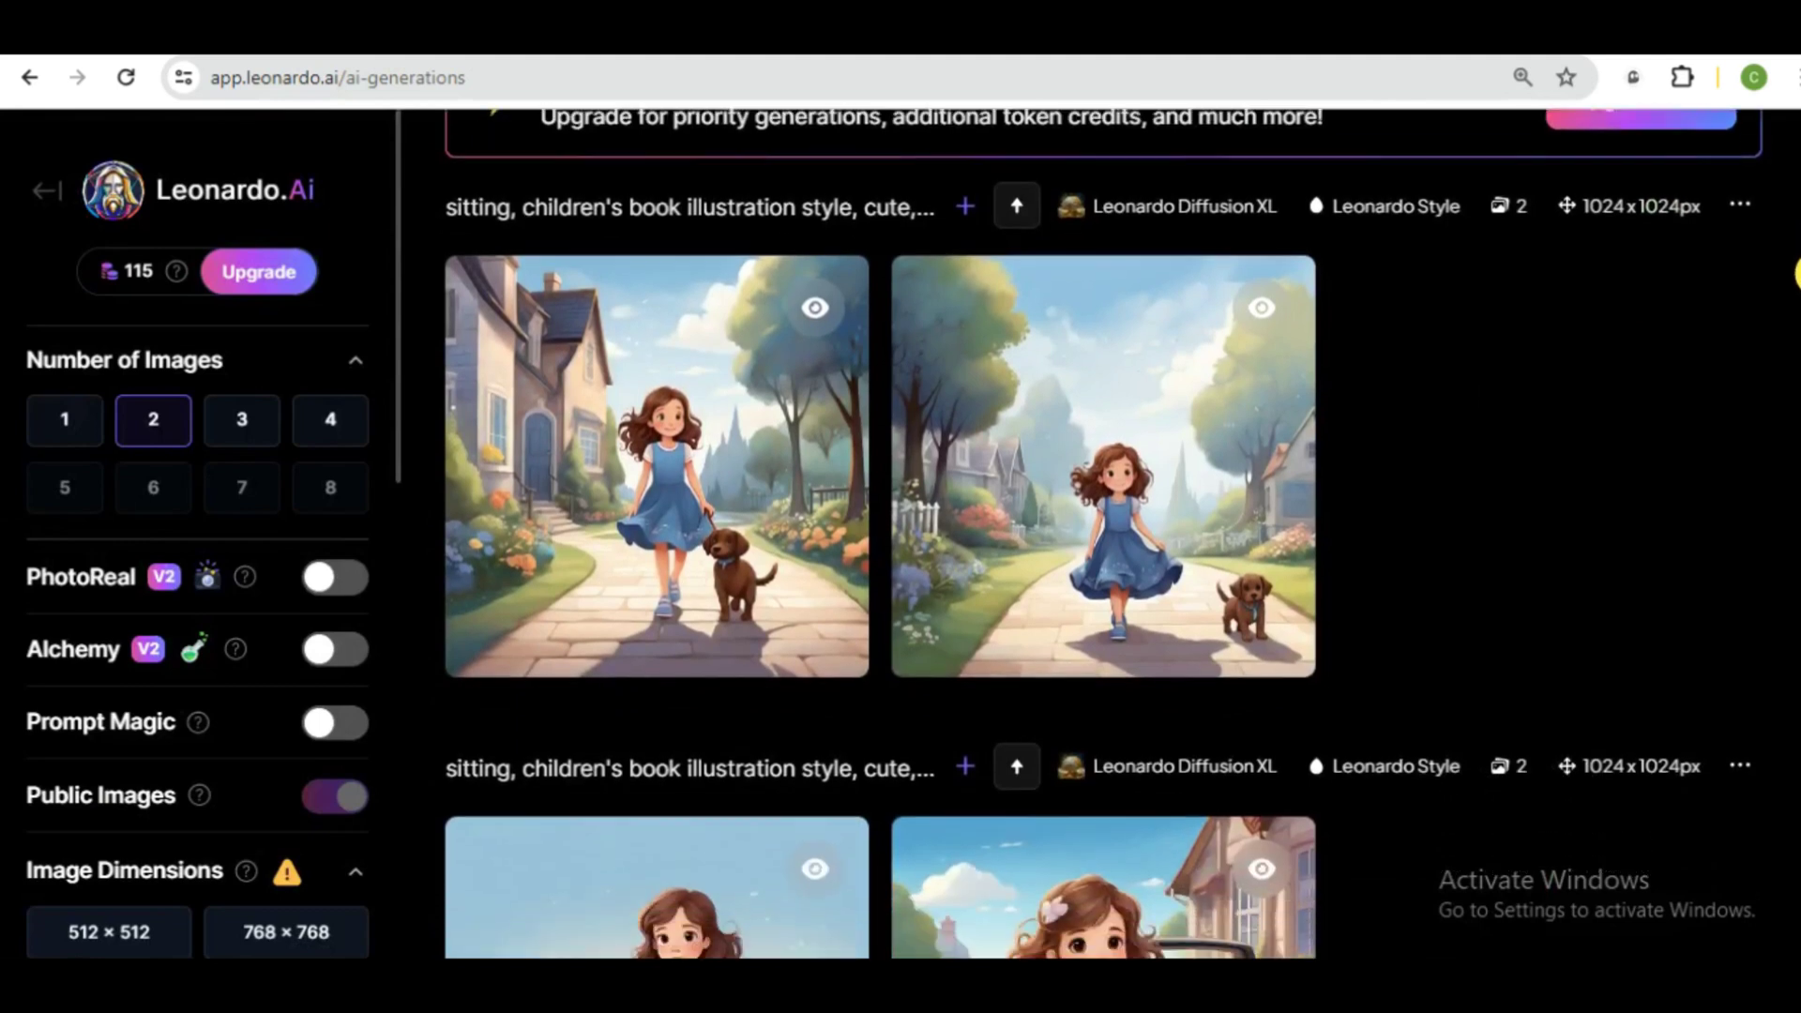
scroll(1799, 282, down, 1)
scroll(1798, 303, down, 1)
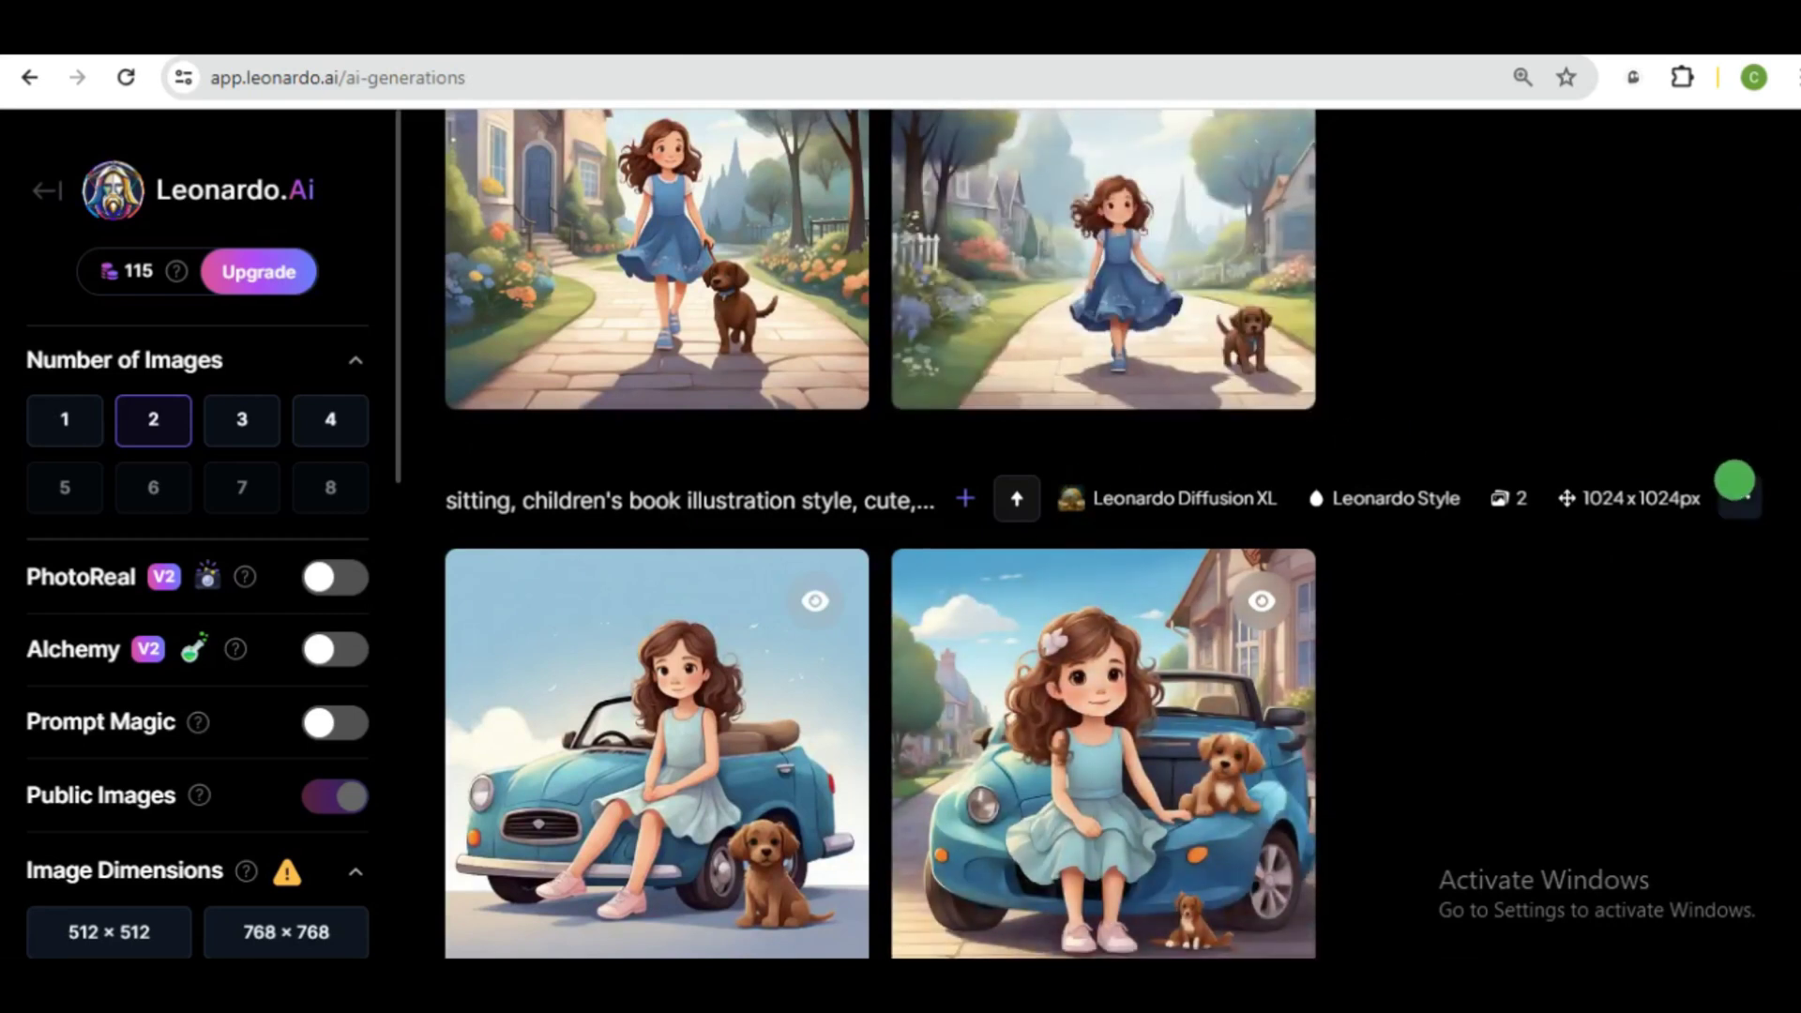
scroll(901, 536, down, 1)
scroll(900, 535, down, 4)
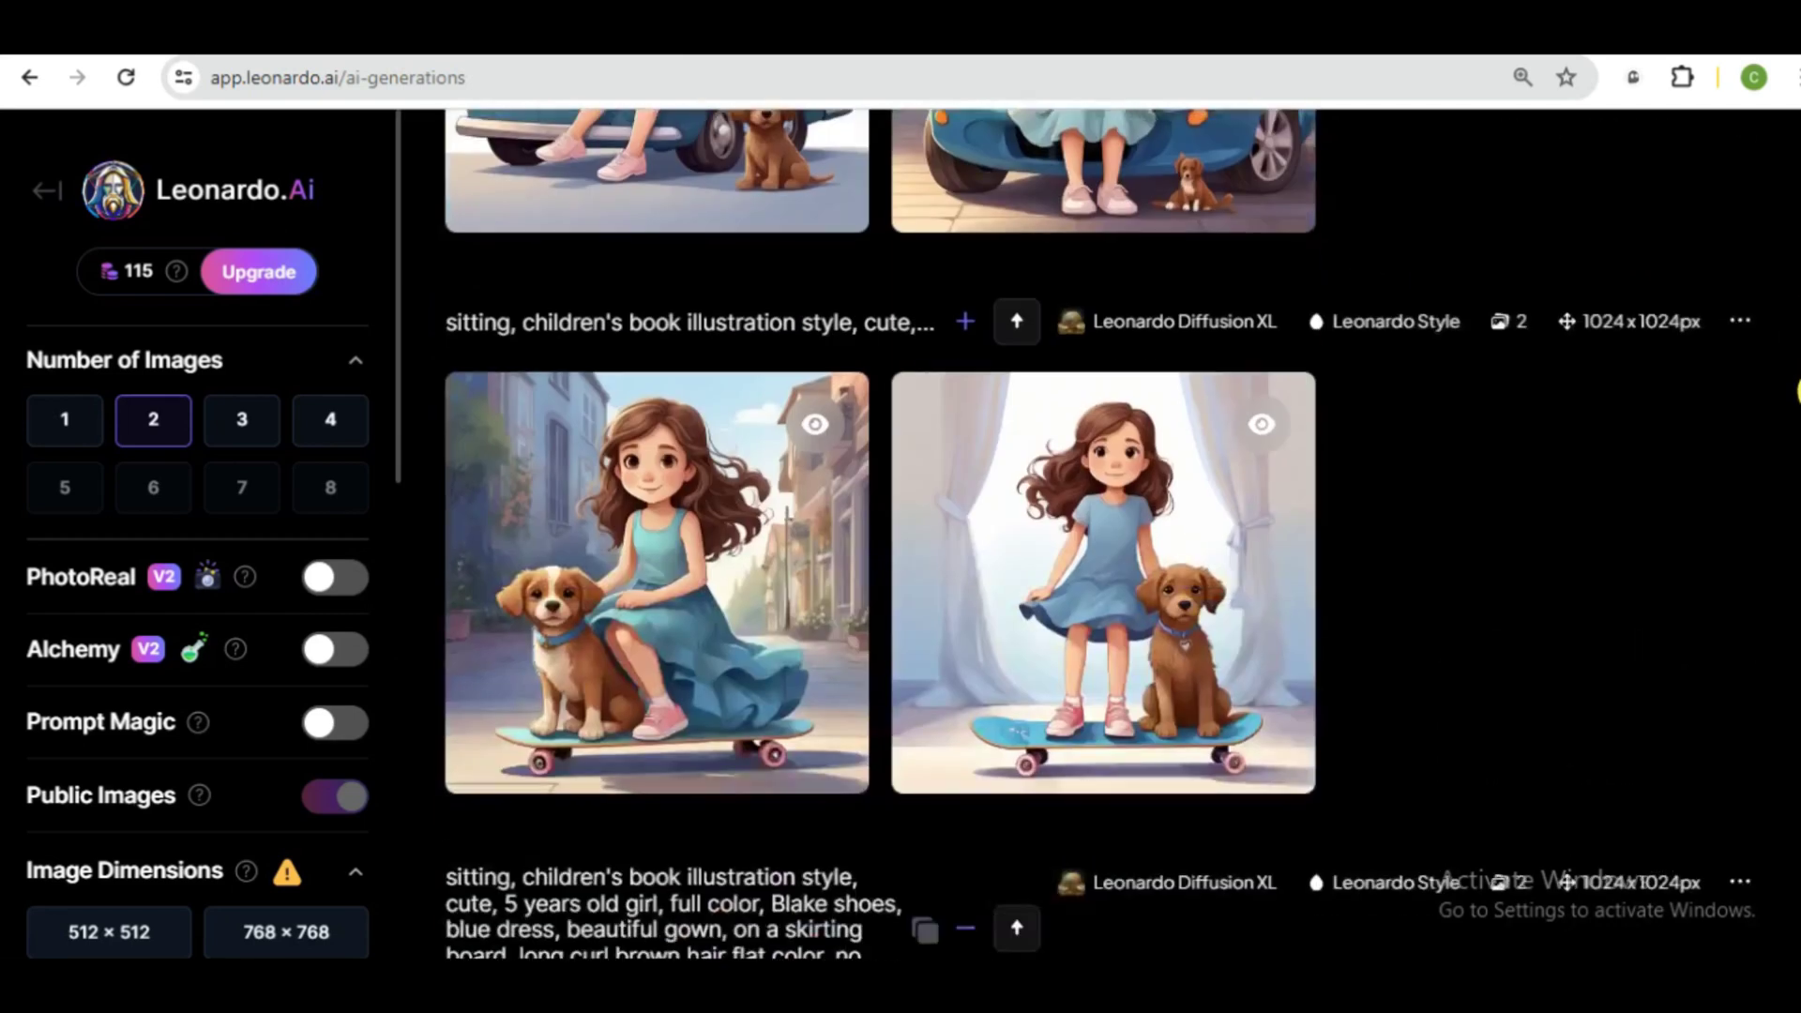
scroll(900, 535, down, 1)
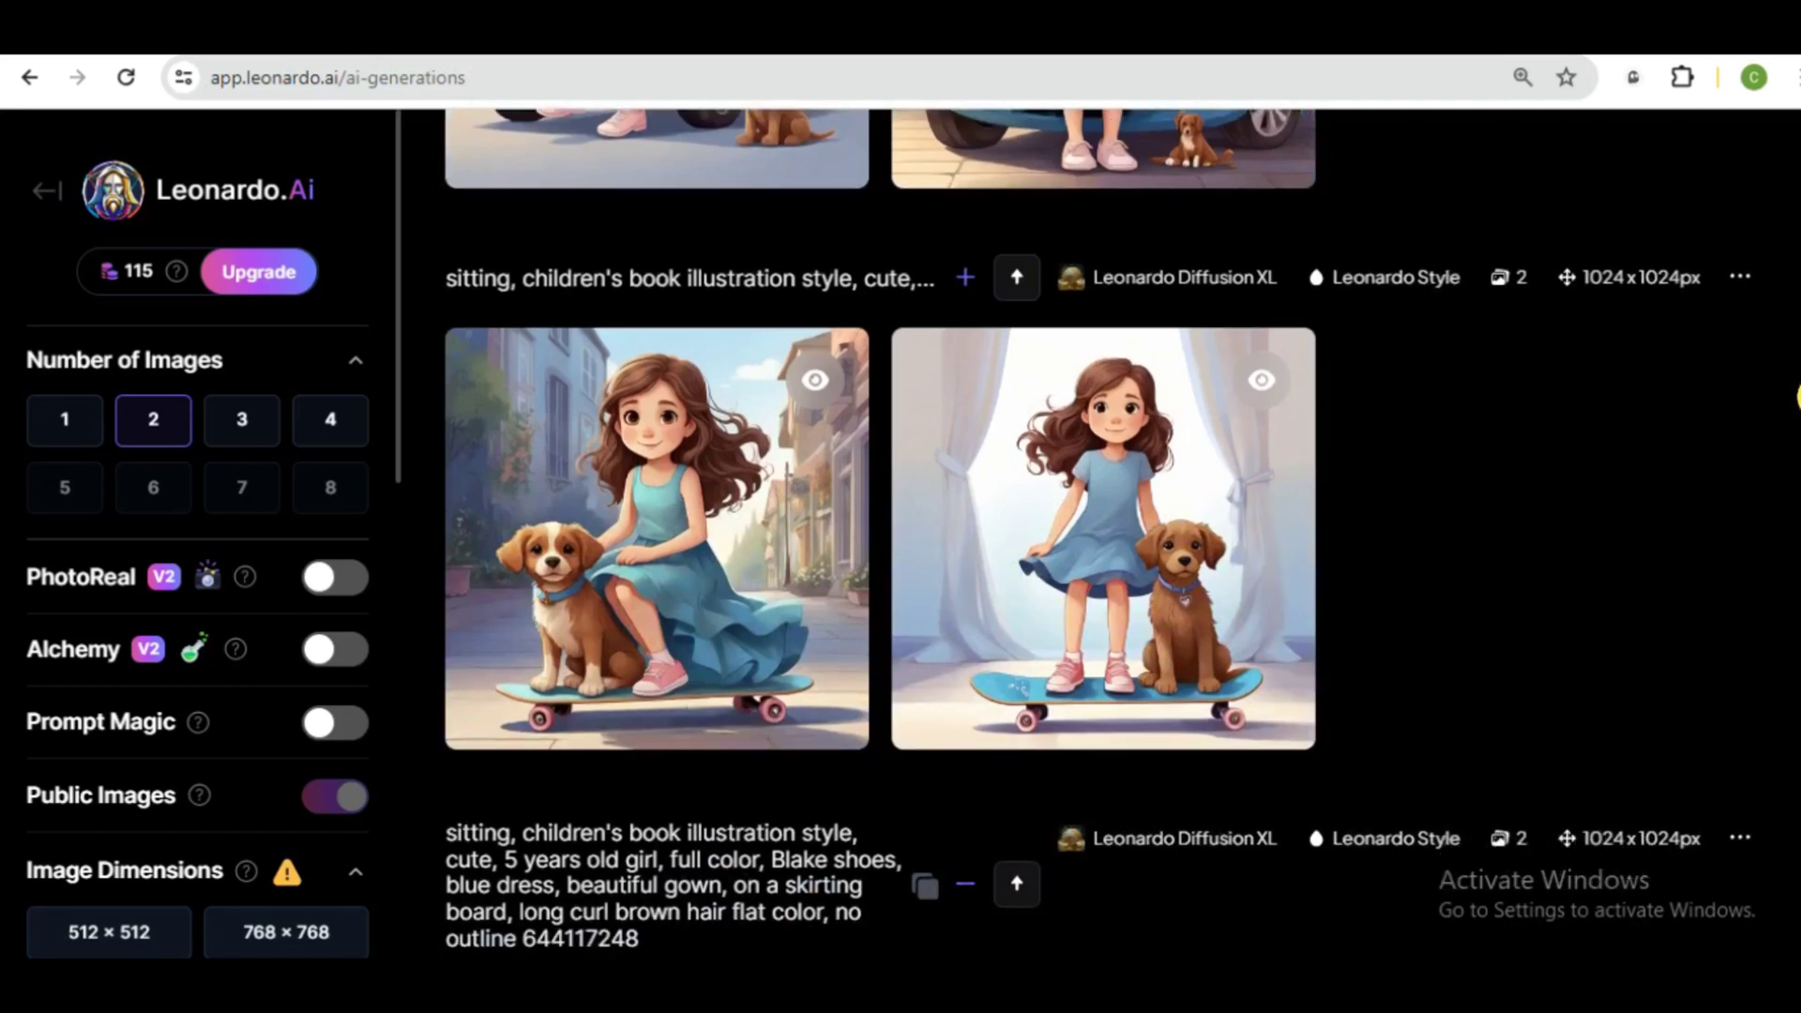
scroll(1798, 395, up, 4)
scroll(1798, 379, up, 5)
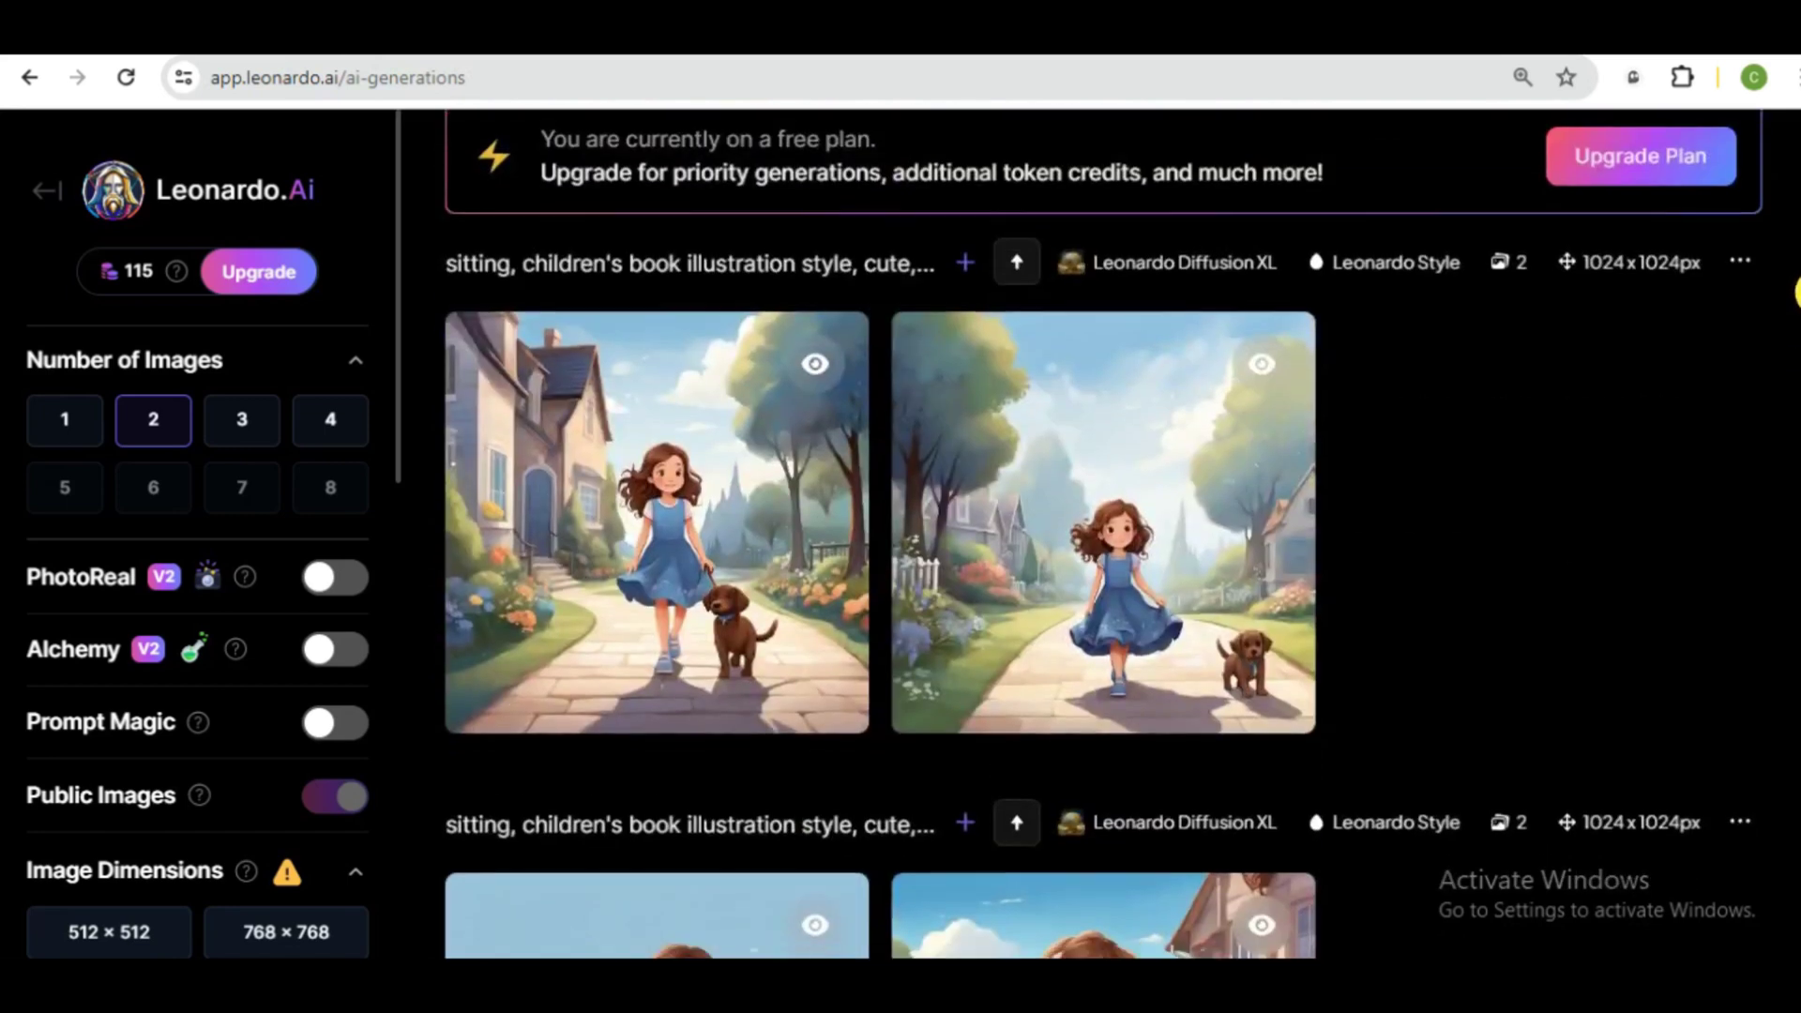
scroll(1799, 359, down, 5)
scroll(1795, 366, down, 1)
scroll(1795, 394, down, 2)
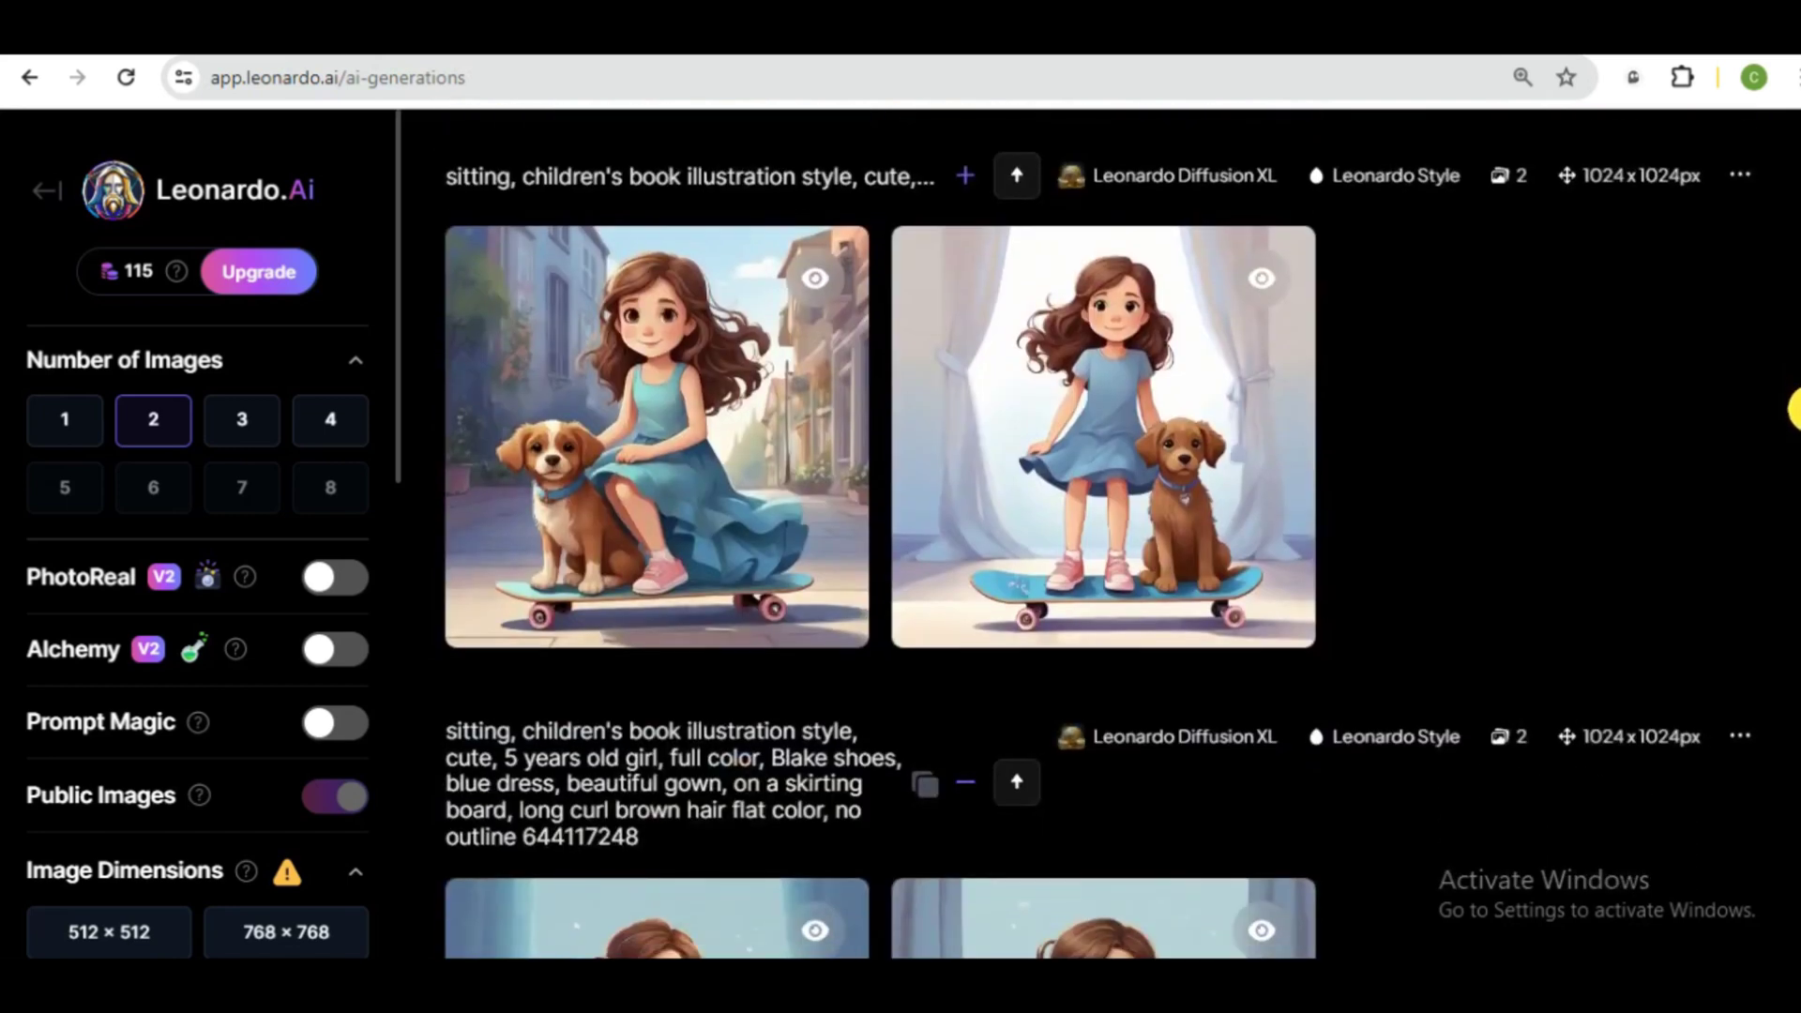
scroll(1795, 406, down, 3)
scroll(1792, 450, down, 2)
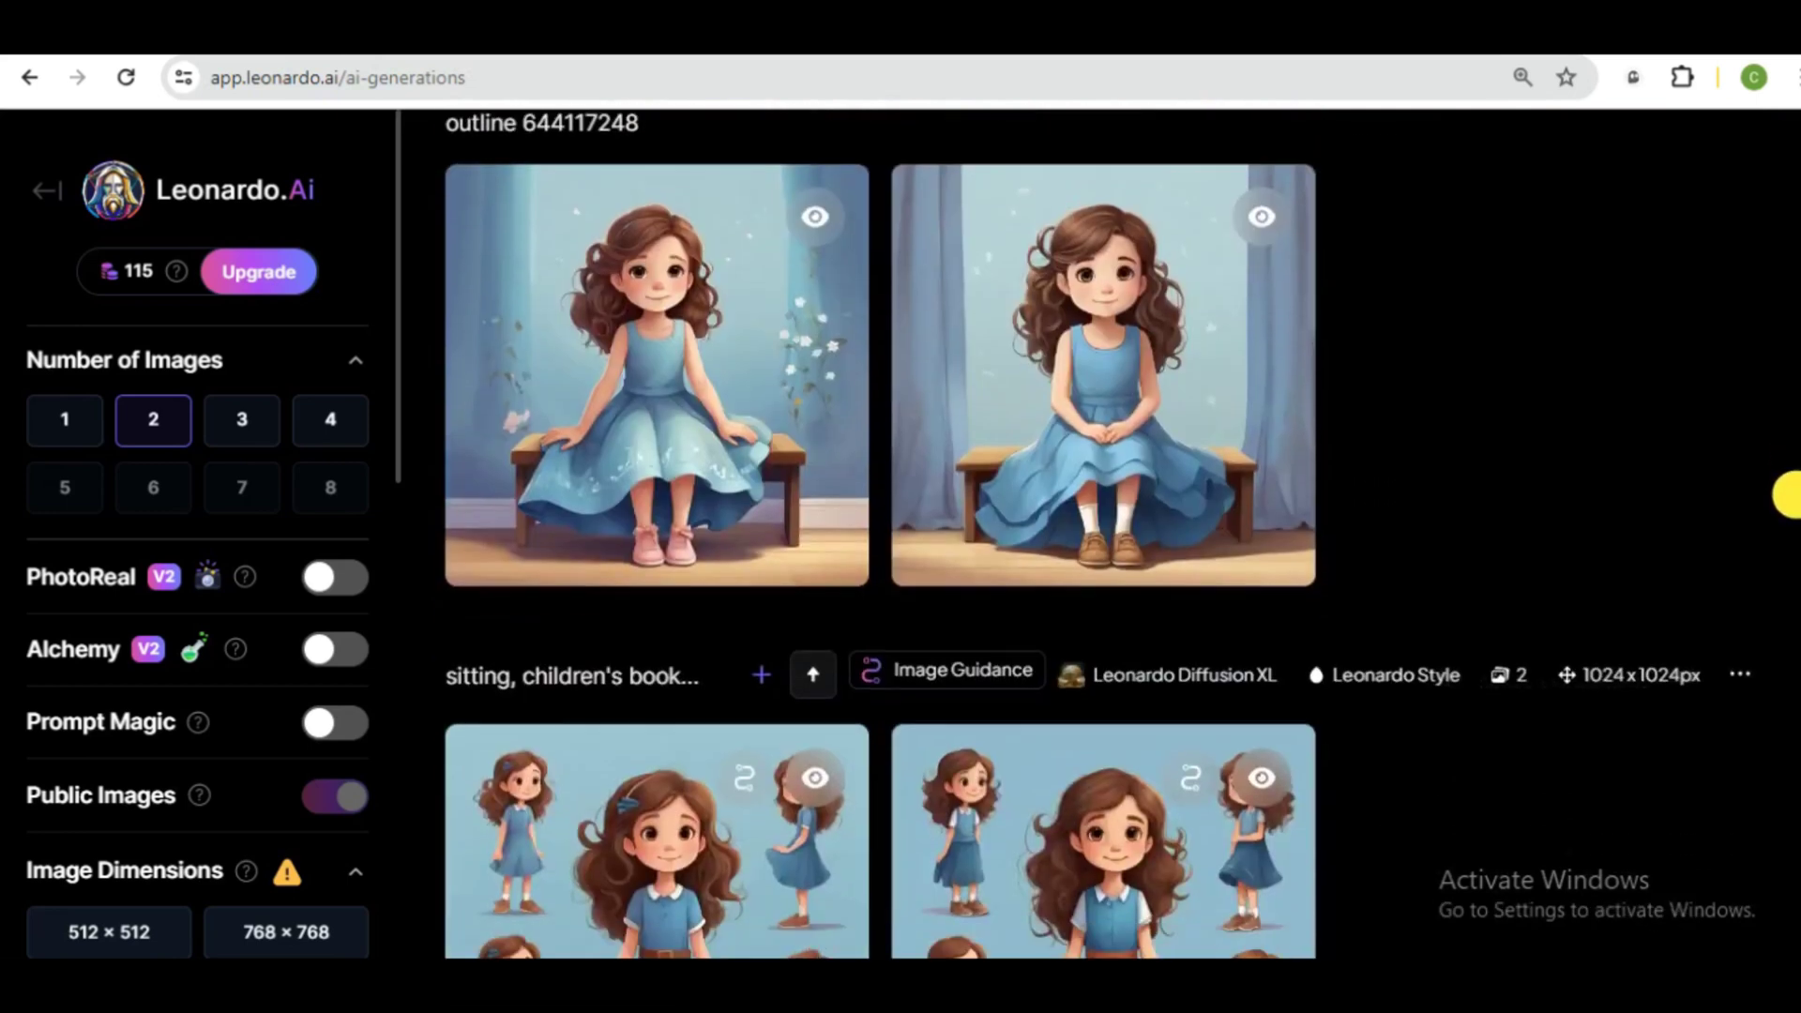
scroll(1786, 507, down, 2)
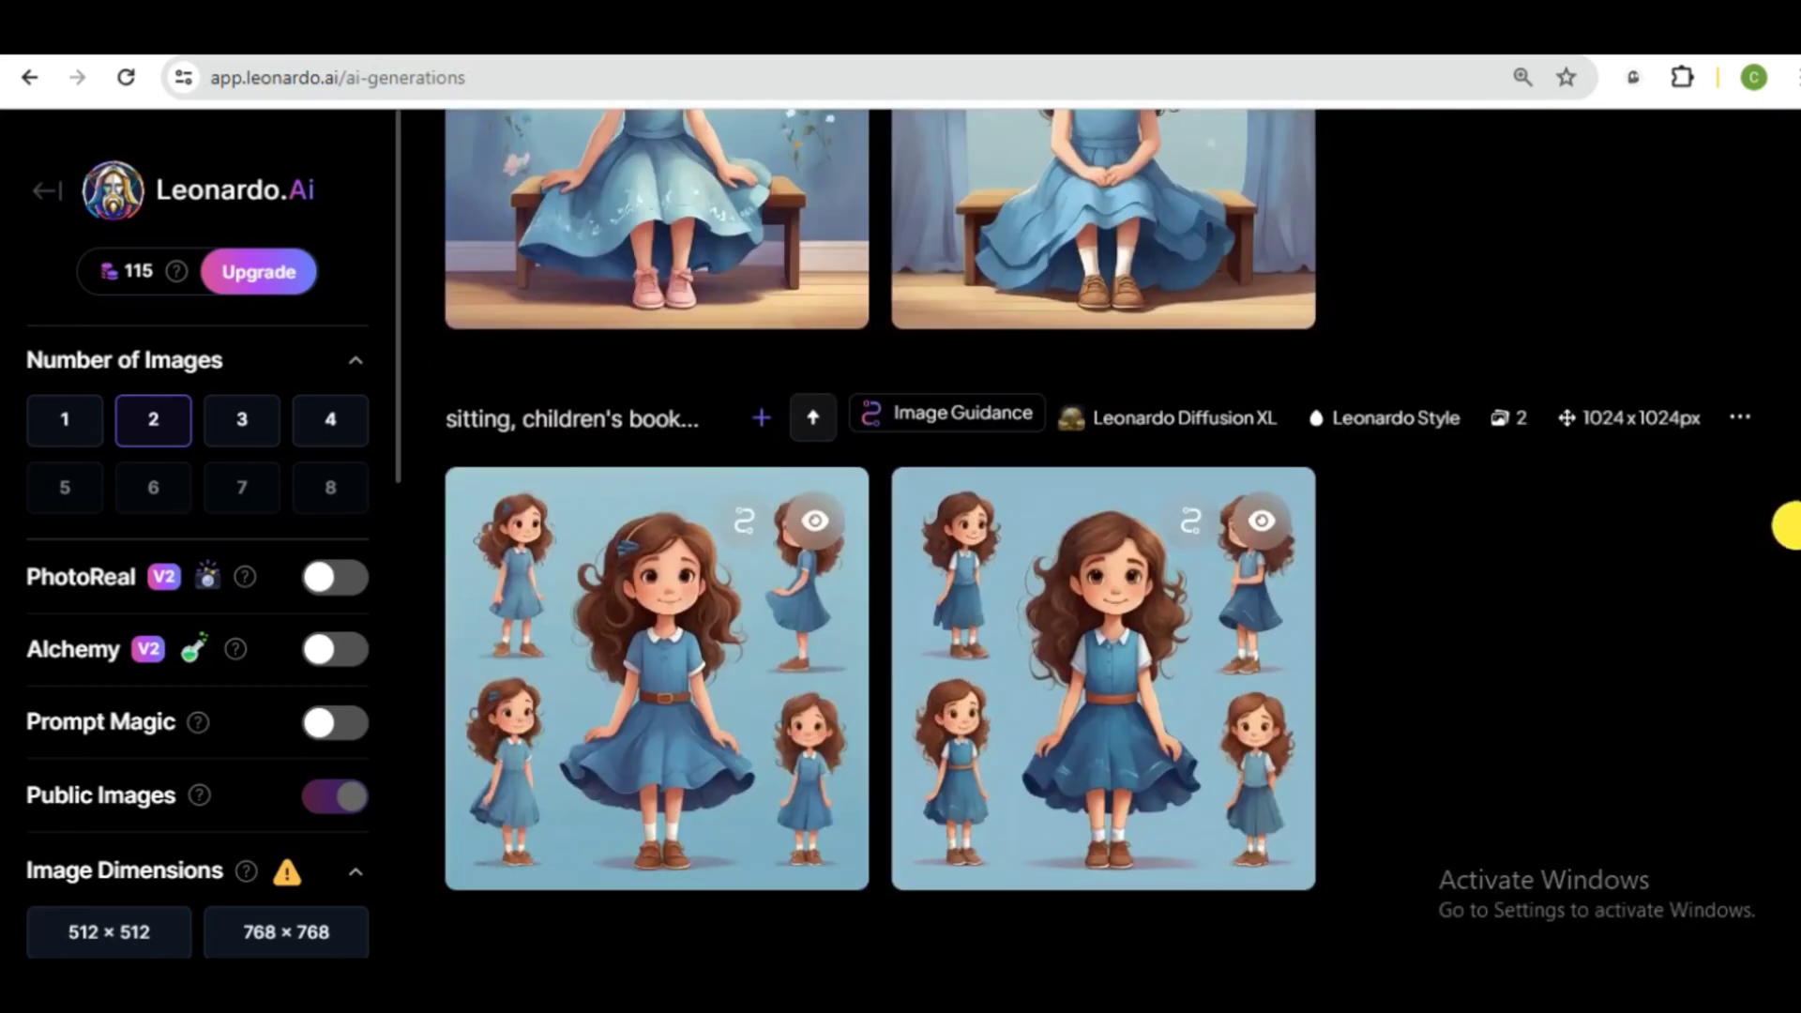
scroll(1787, 464, up, 5)
scroll(1790, 407, up, 5)
scroll(1790, 408, up, 1)
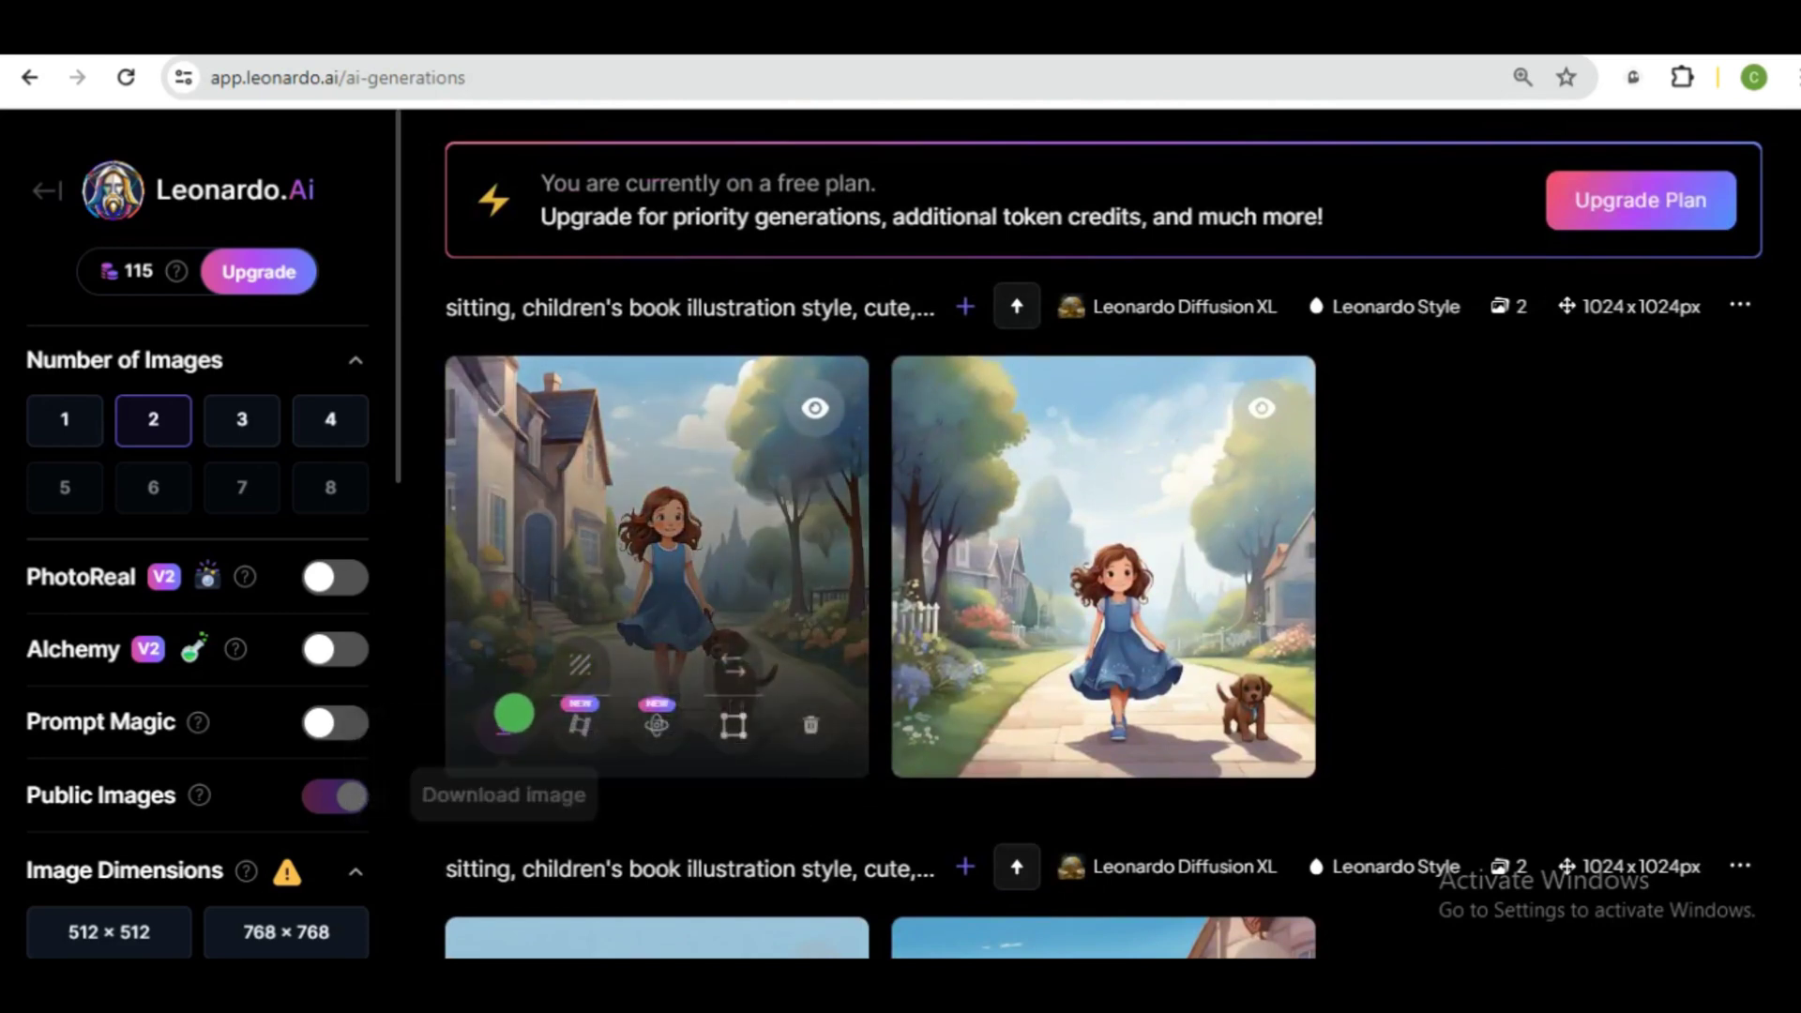
mouse_move(657, 566)
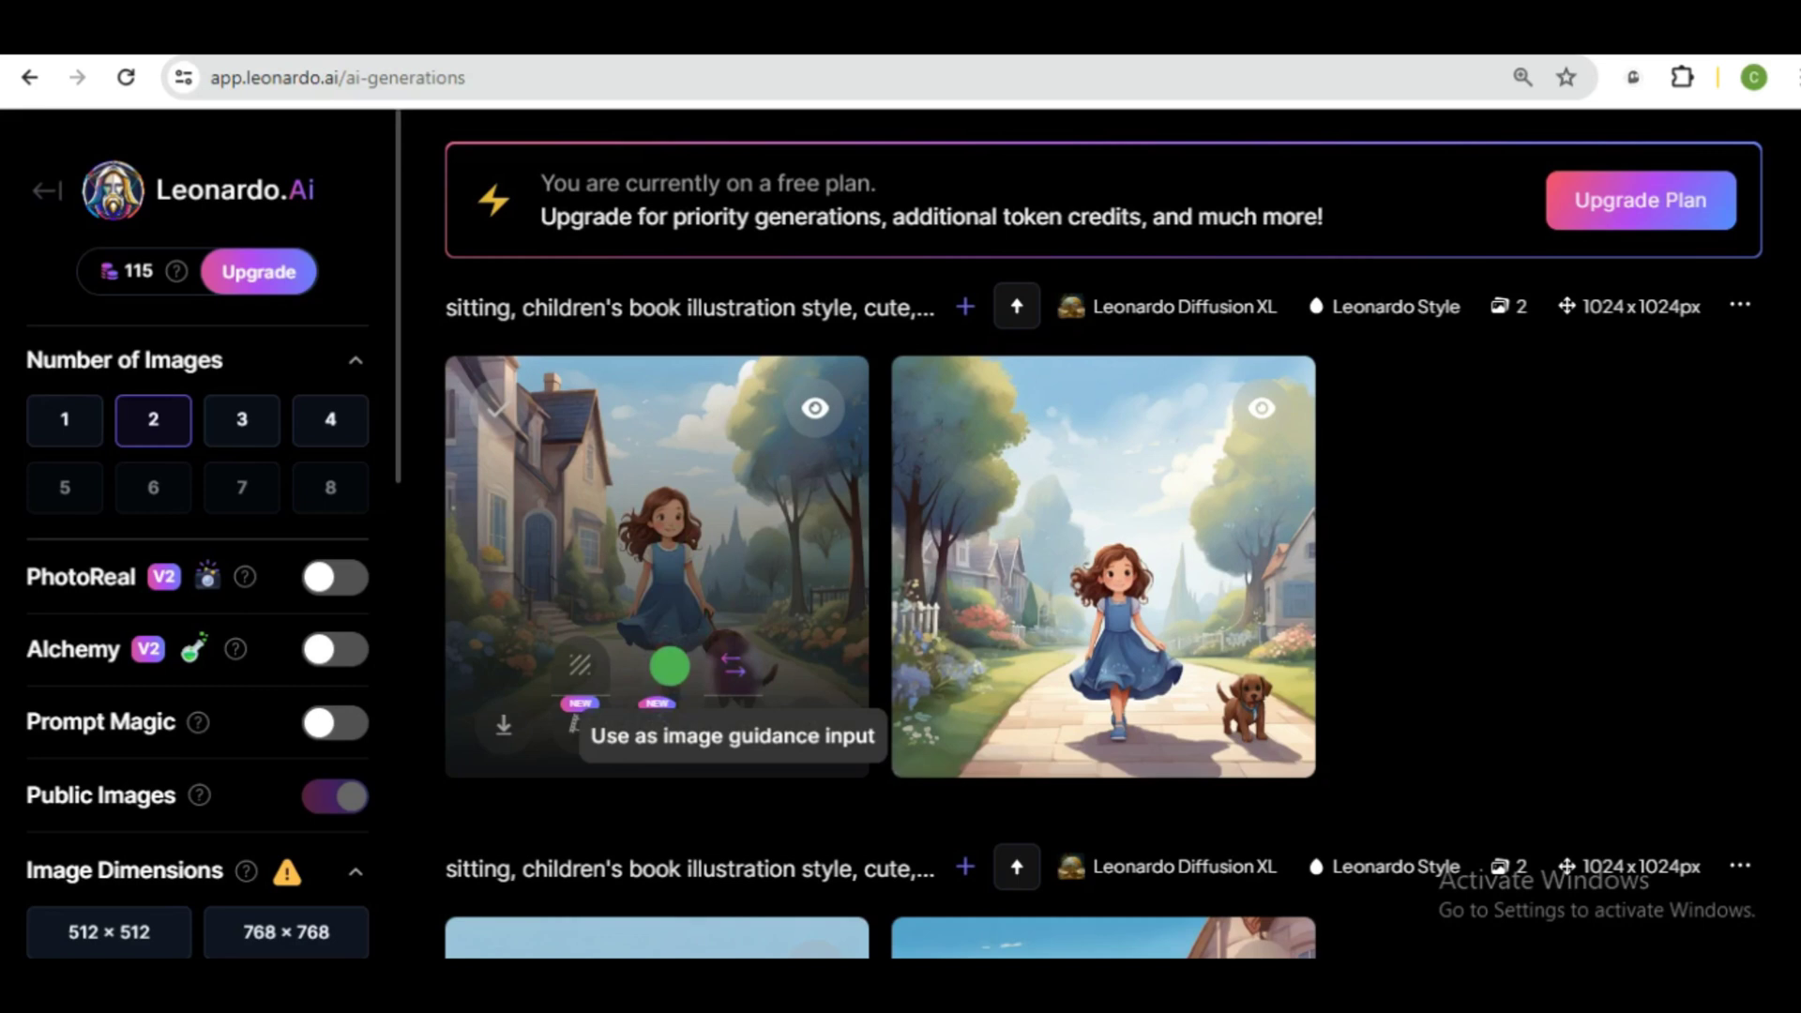
Step: Use the walking image as guidance, change the prompt to 'on a bicycle', and generate
click(671, 668)
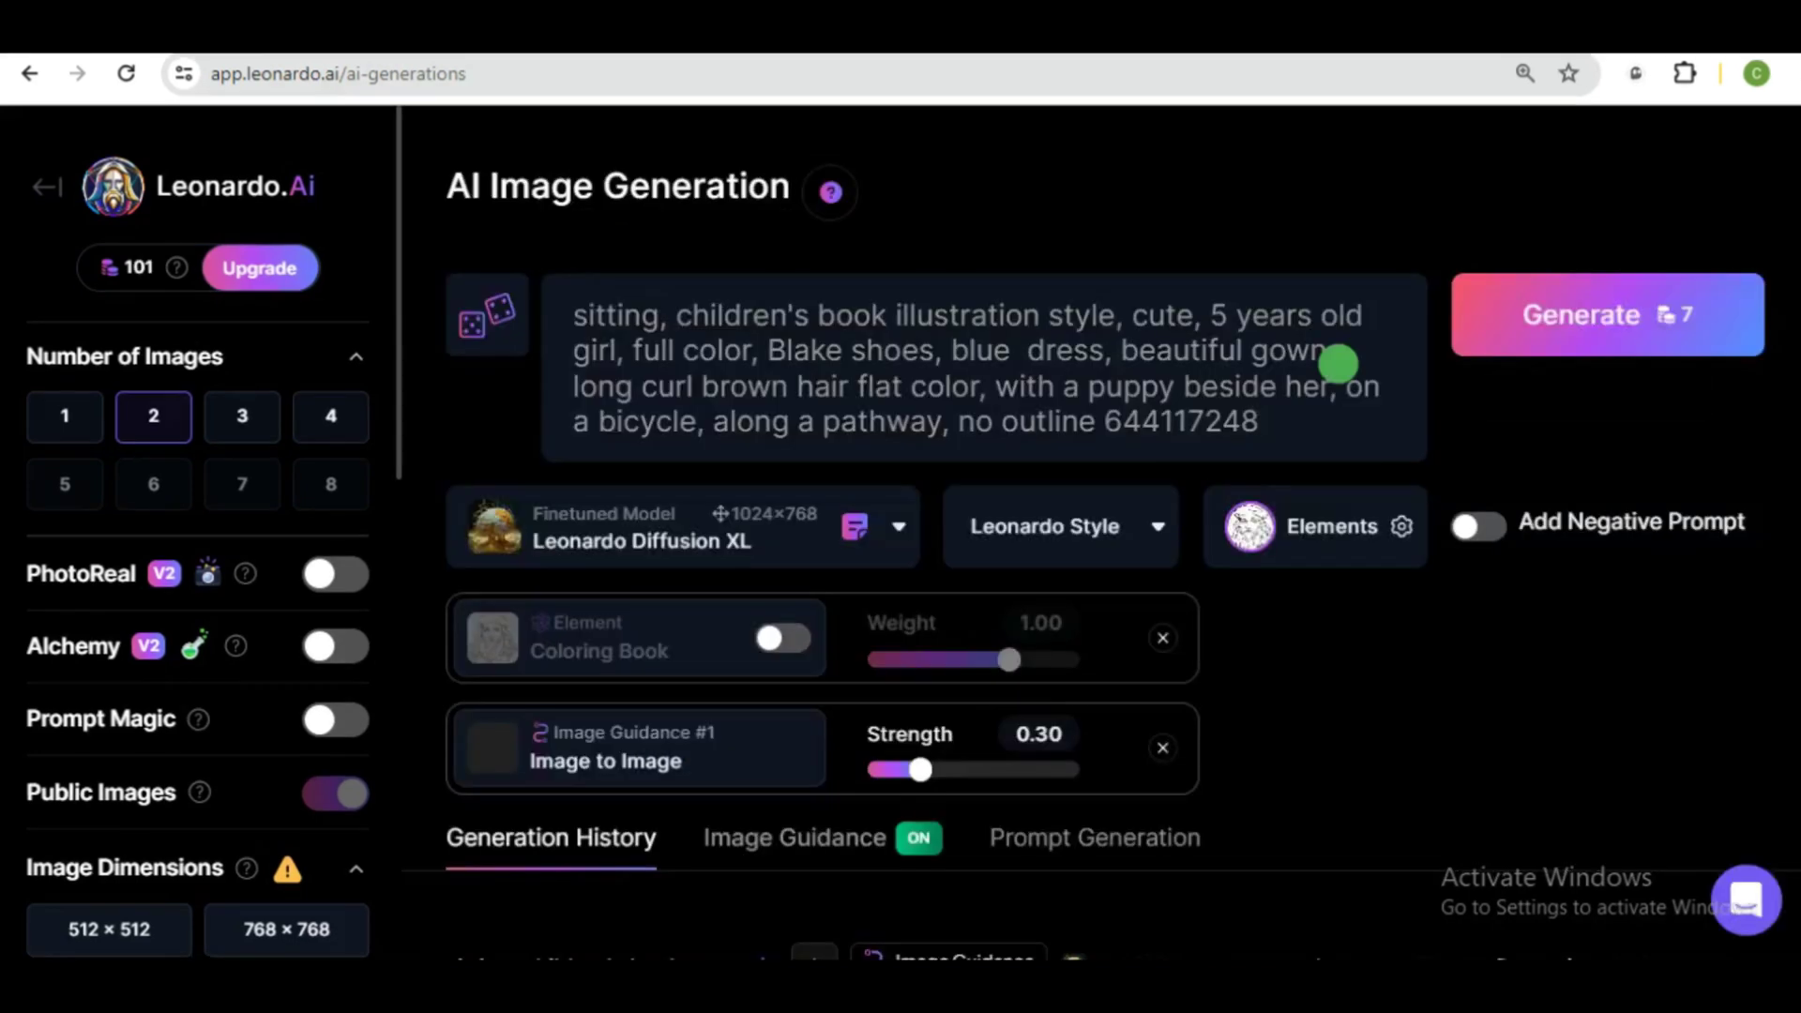
drag(572, 420, 775, 421)
click(1638, 293)
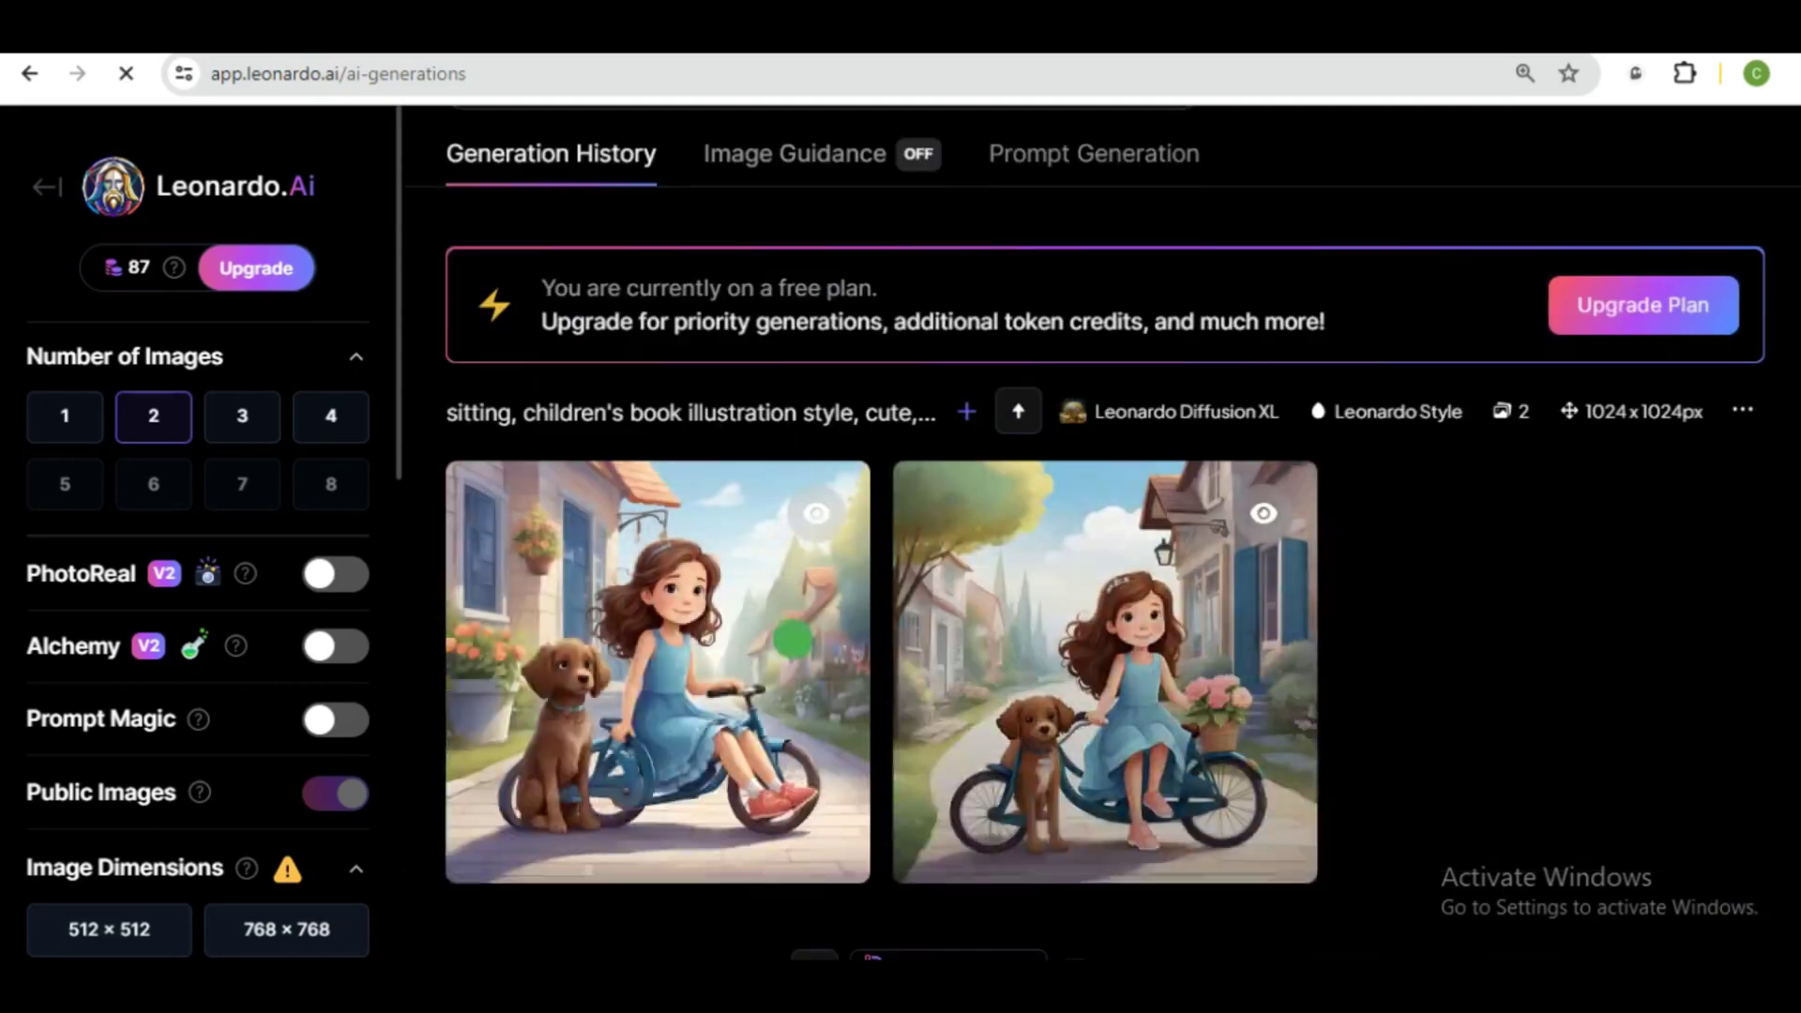
Step: View both bicycle images full size in the lightbox, then close it
click(765, 623)
scroll(906, 533, down, 3)
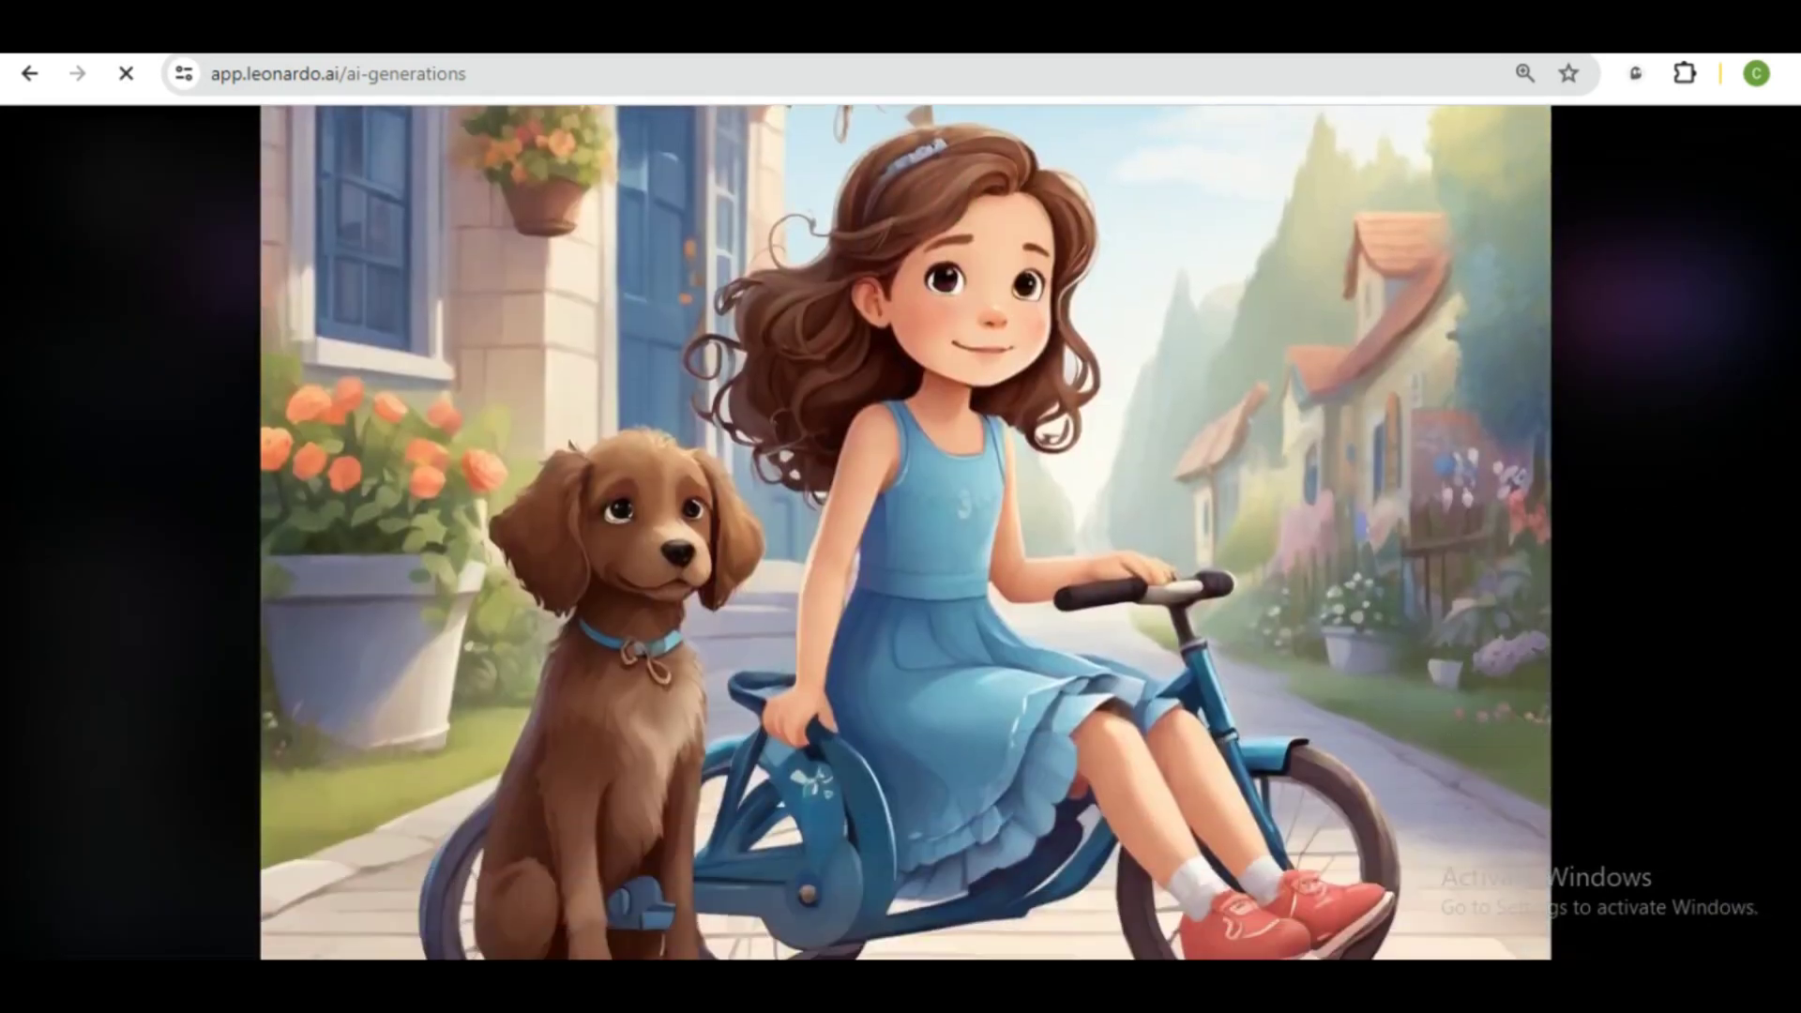
scroll(907, 534, down, 3)
scroll(906, 534, up, 3)
scroll(906, 533, up, 2)
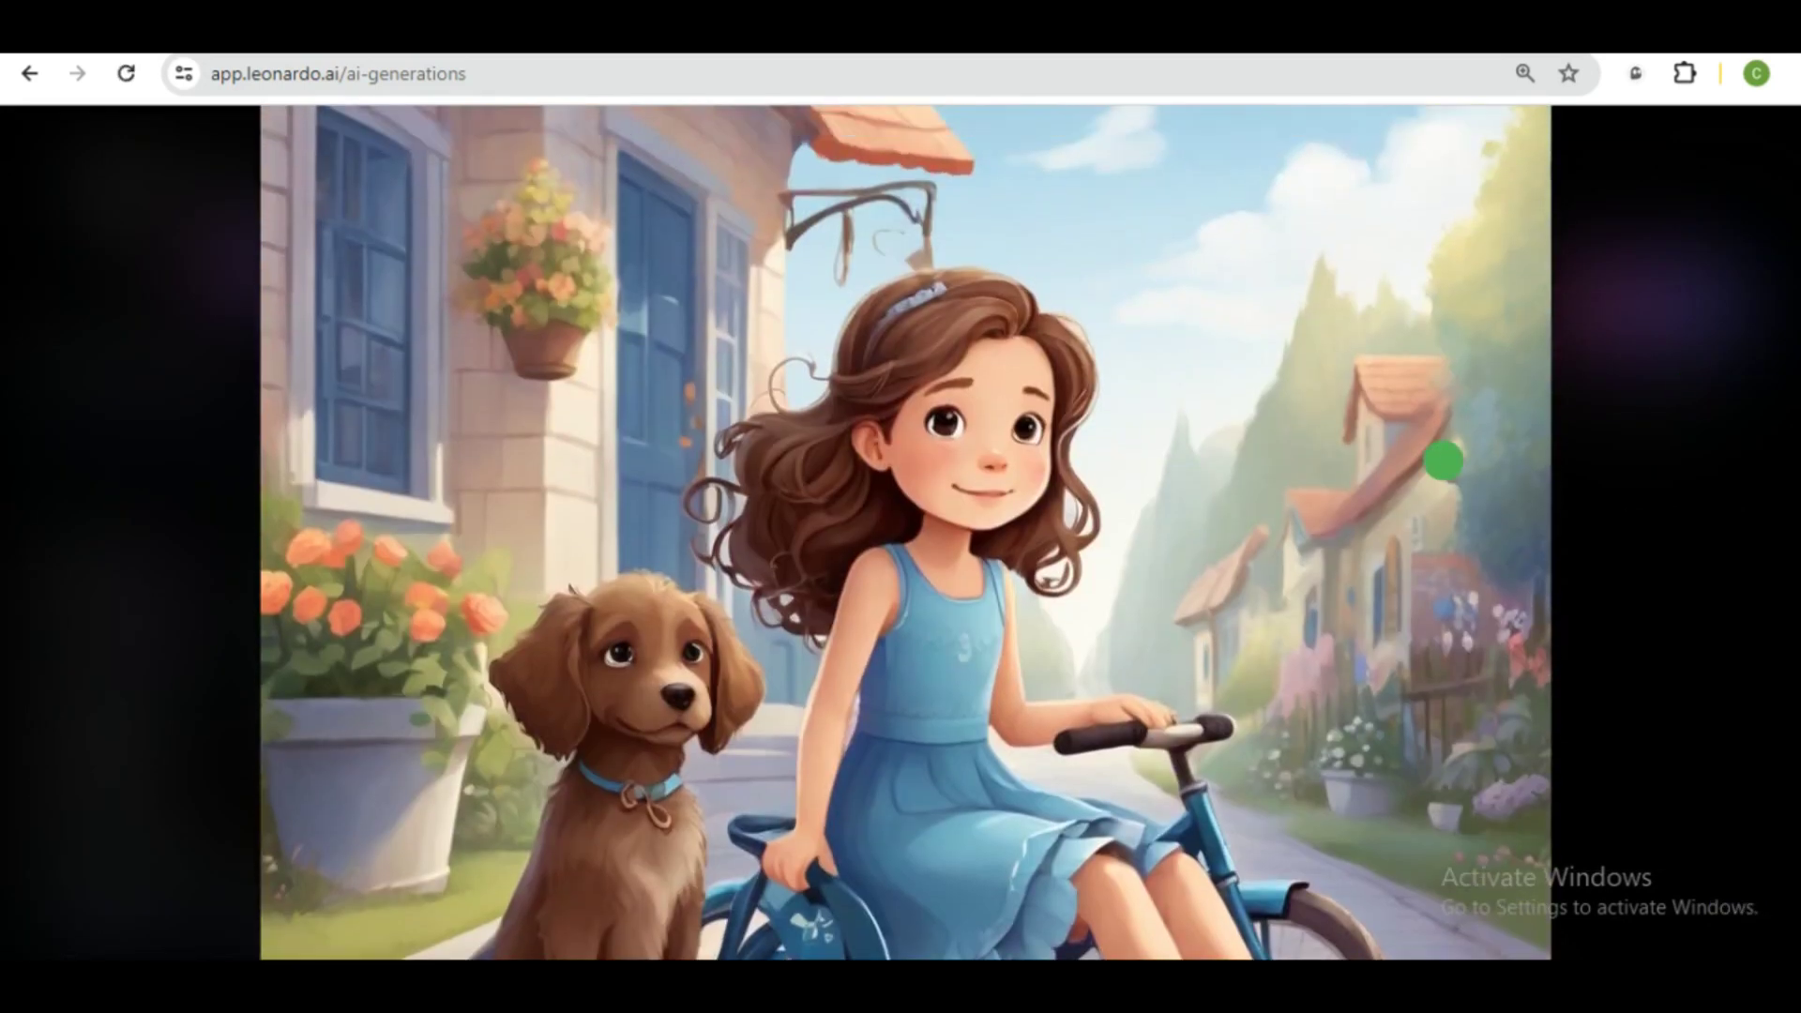
click(1442, 462)
click(1305, 559)
click(1026, 502)
scroll(907, 534, down, 3)
scroll(906, 532, down, 2)
scroll(906, 533, up, 5)
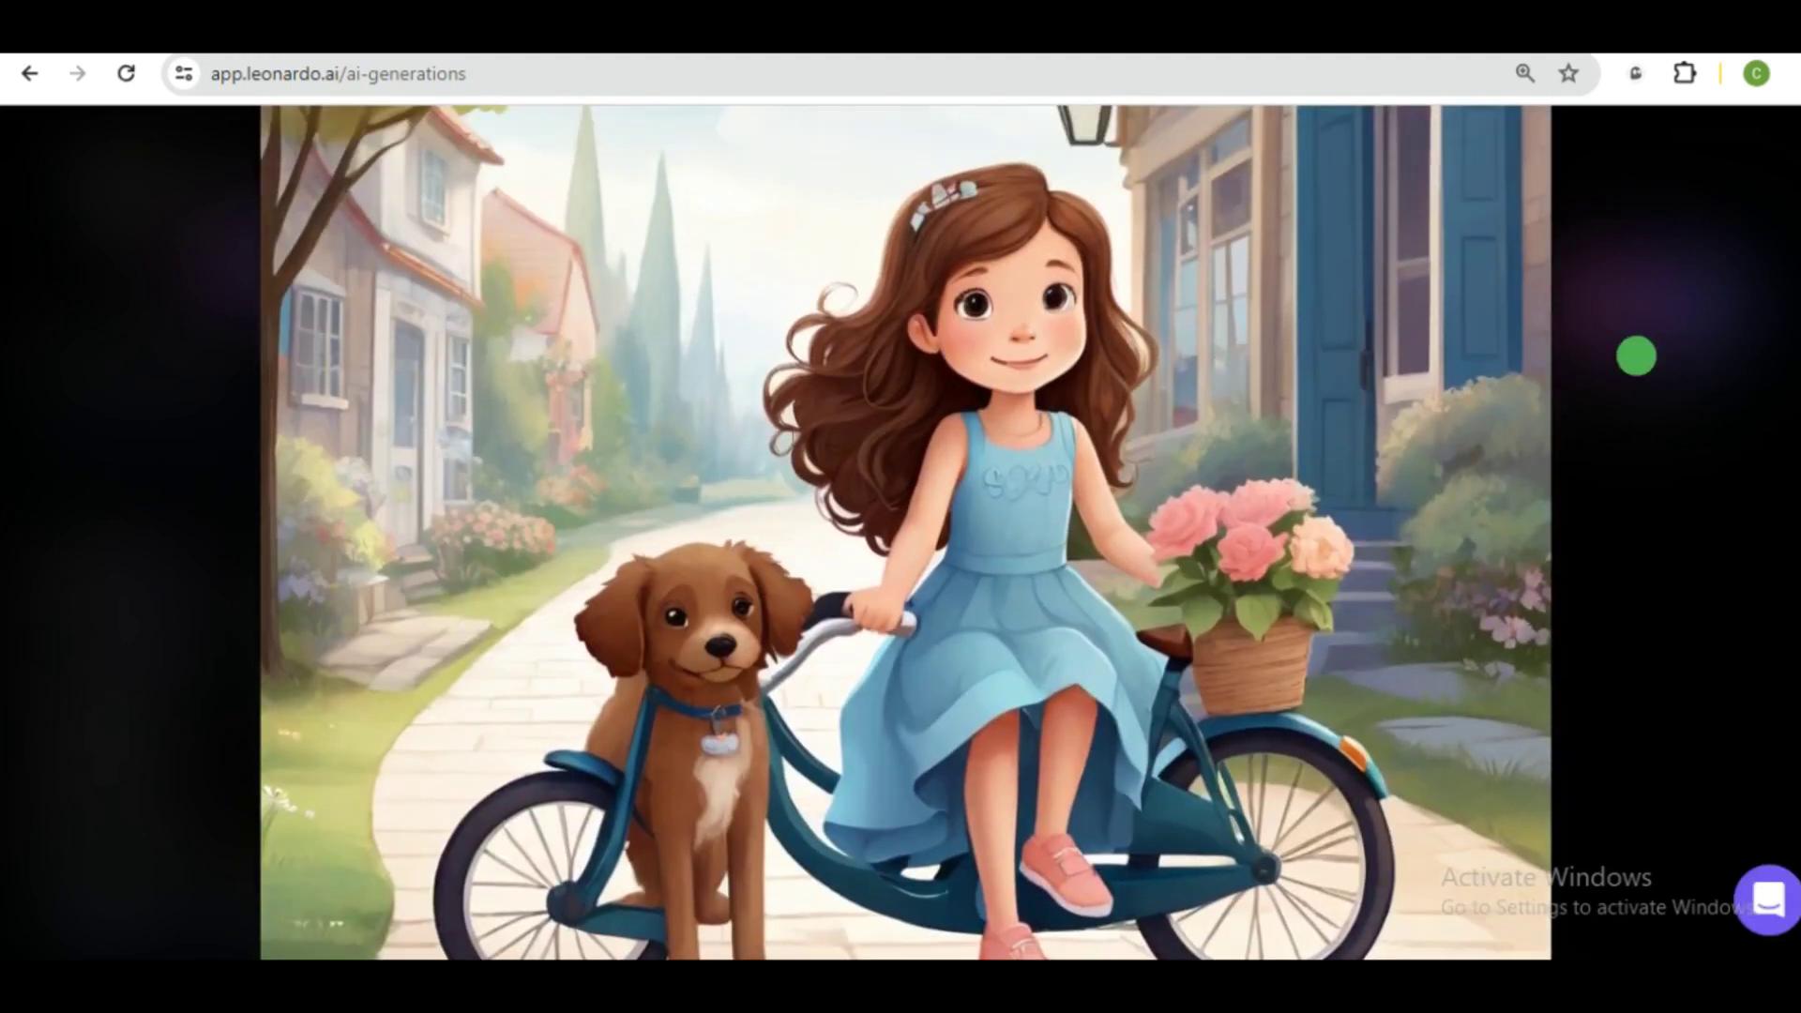
click(1505, 374)
click(1189, 207)
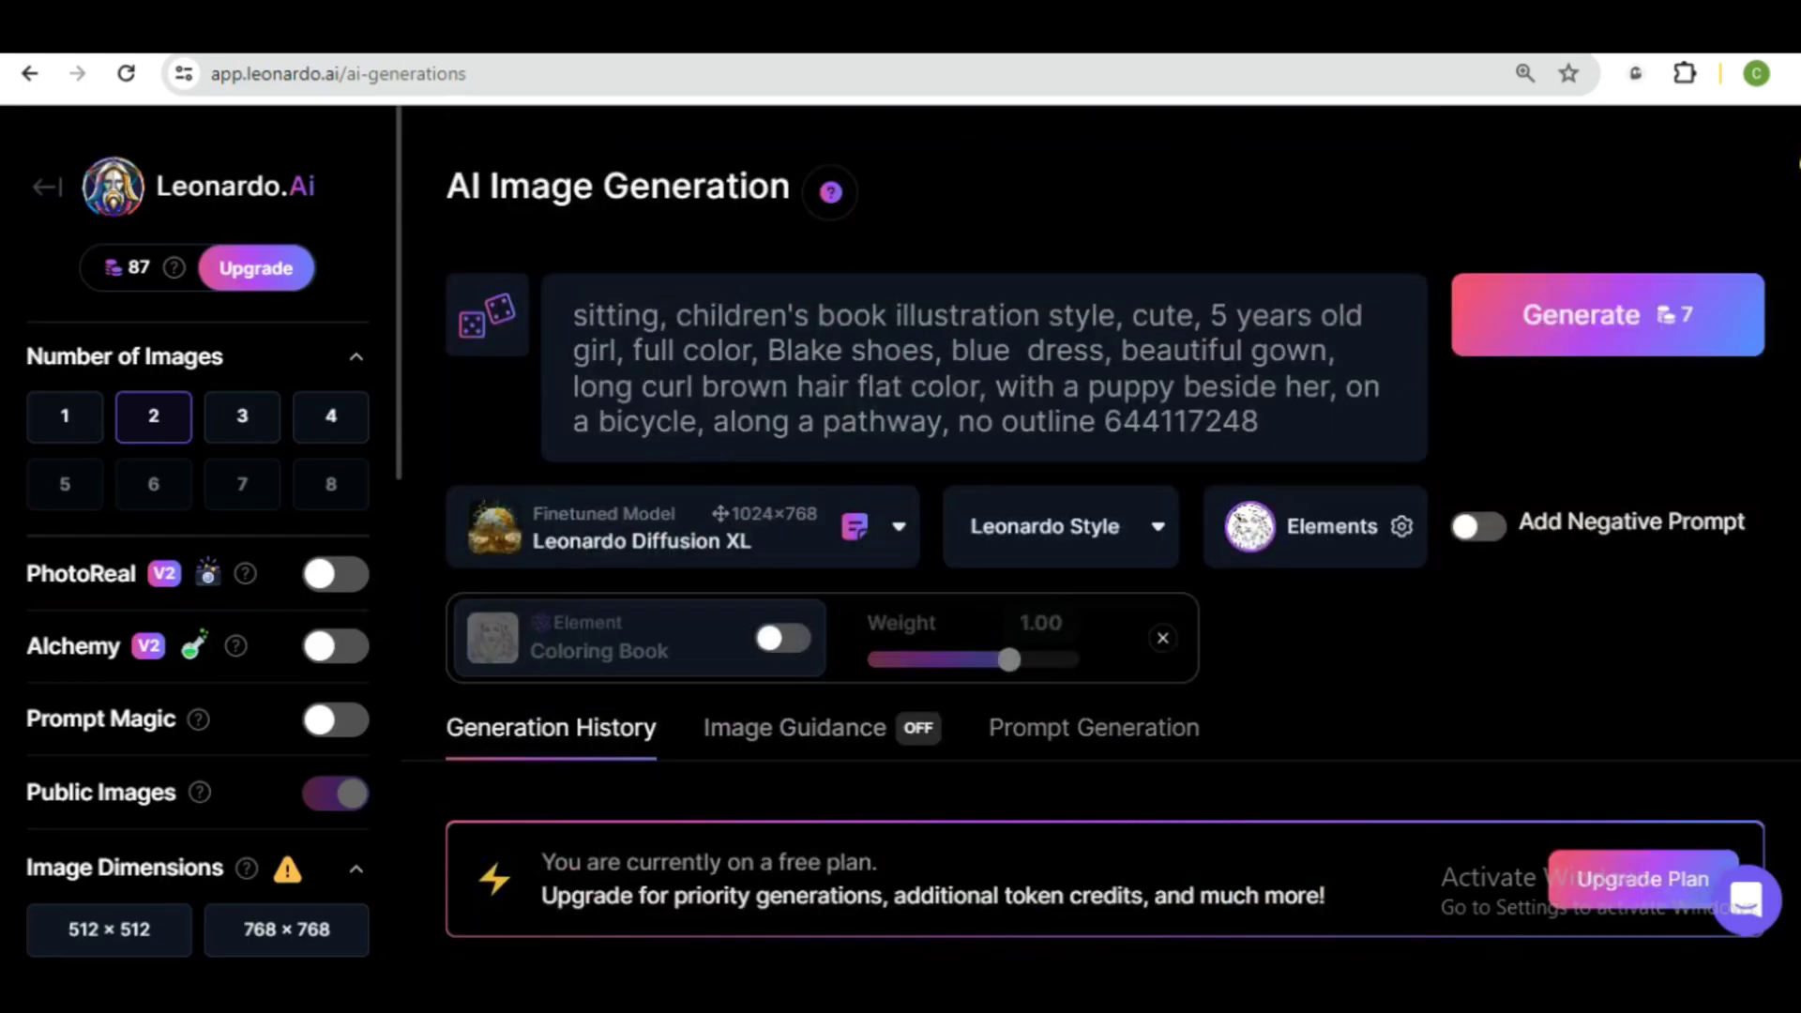
scroll(1284, 428, up, 4)
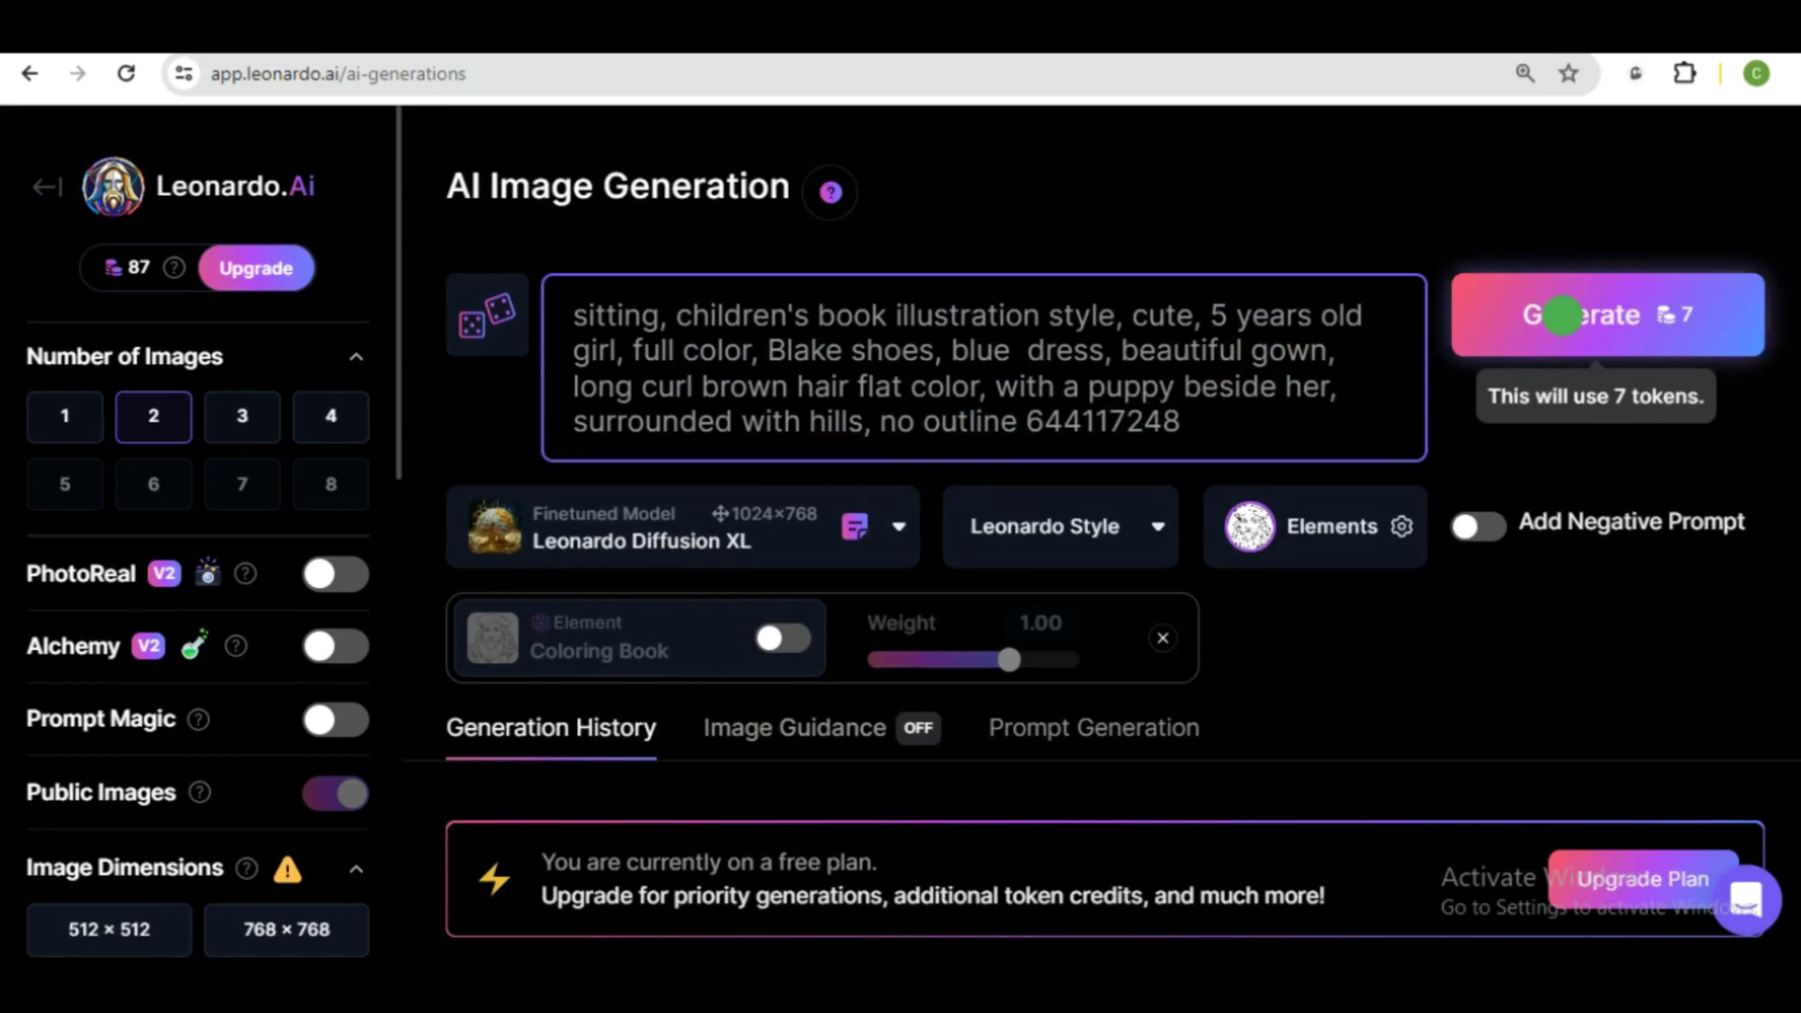
Step: Generate the hills scene and zoom into the first hills image
click(1562, 315)
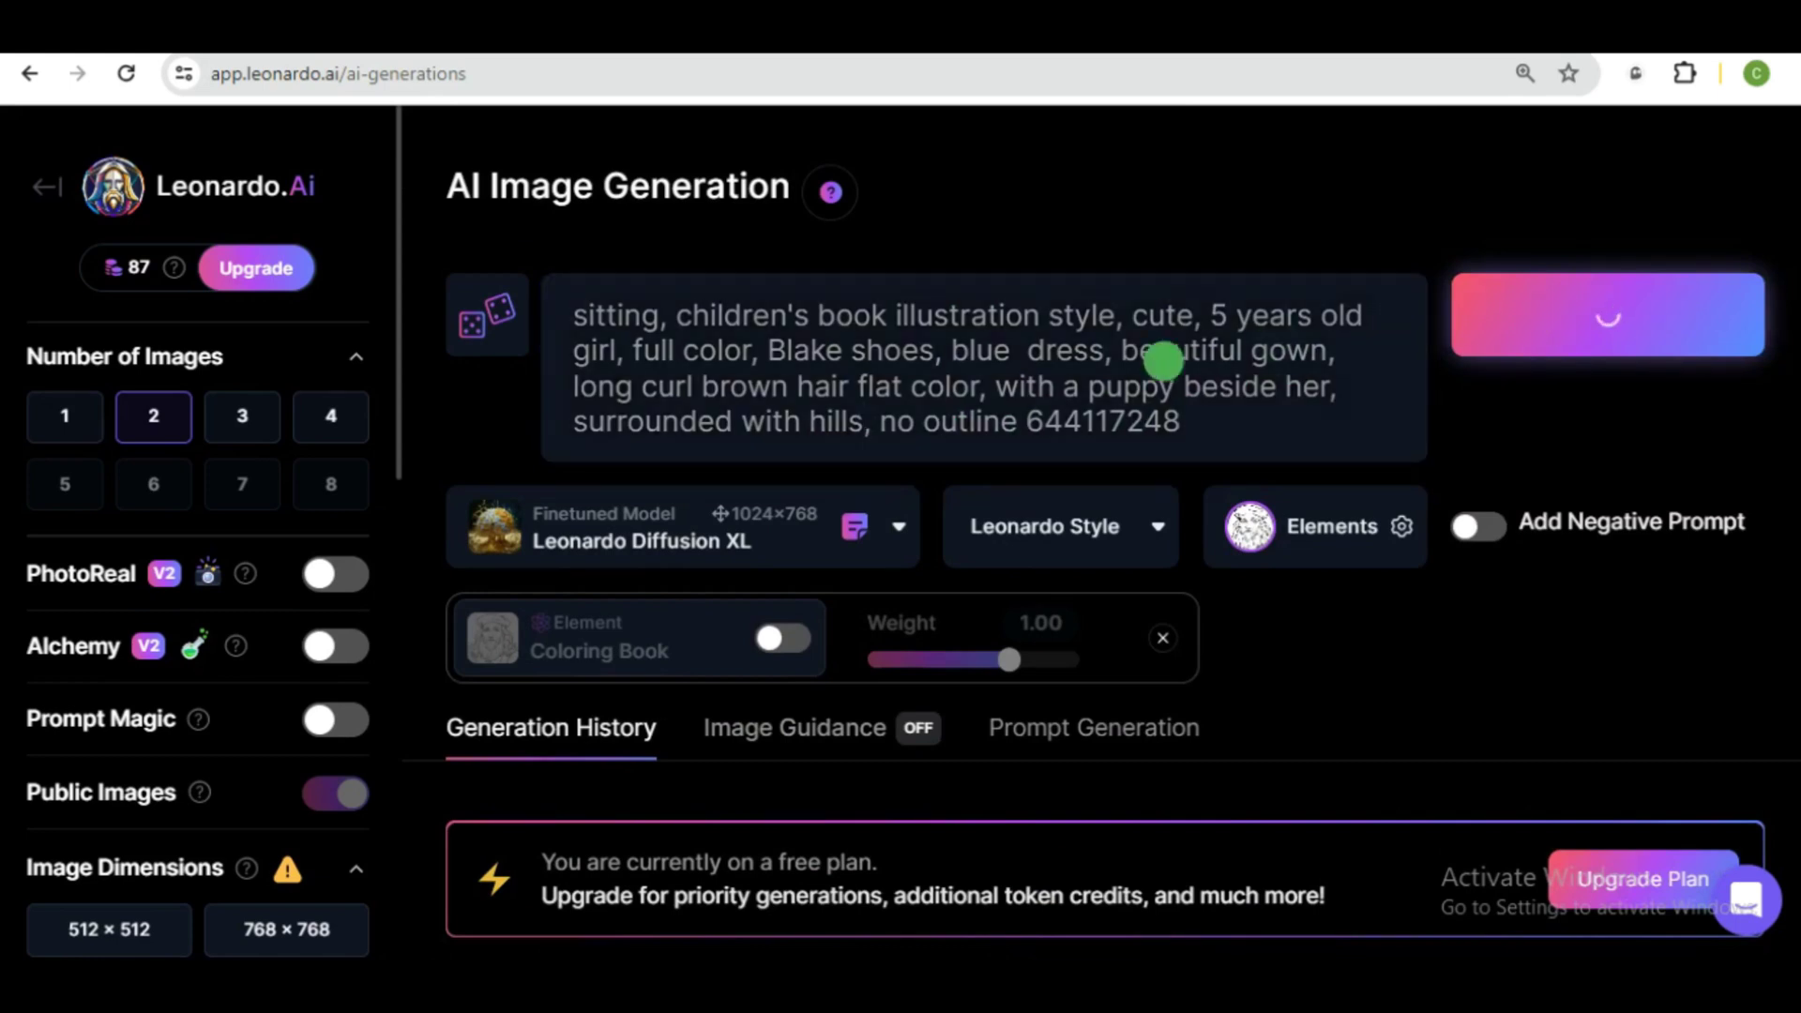
mouse_move(656, 628)
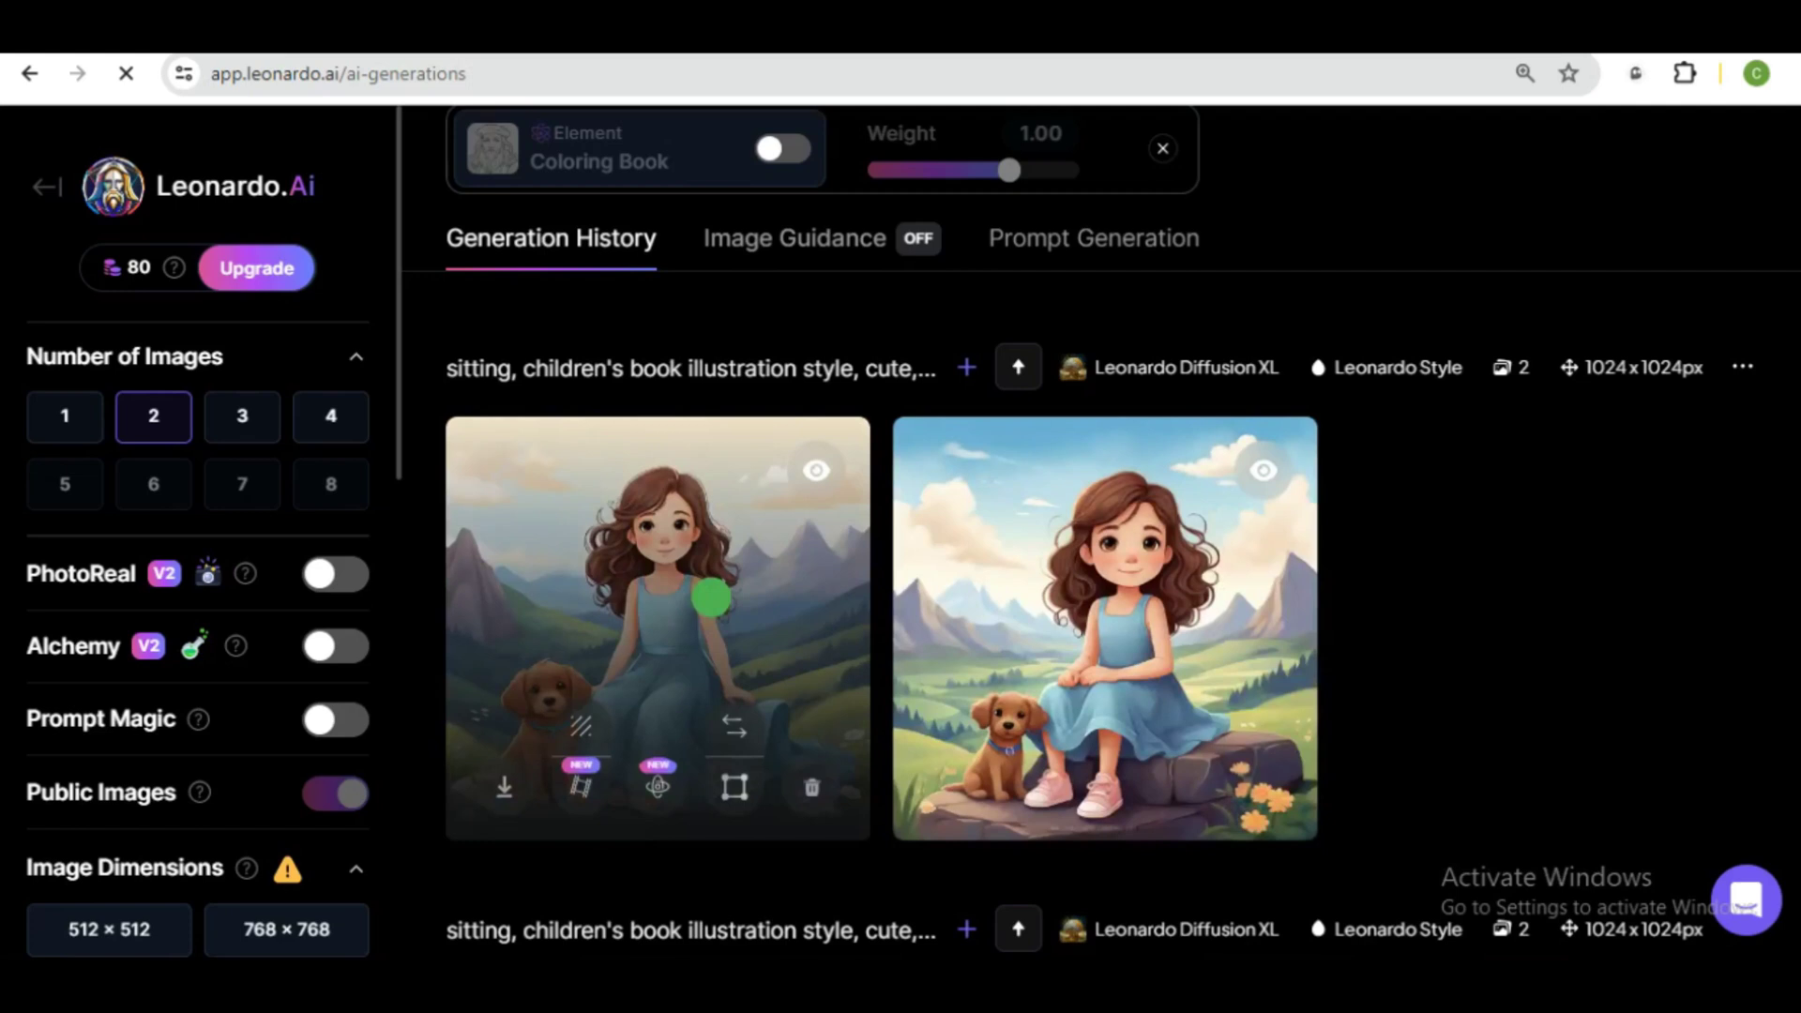
click(711, 596)
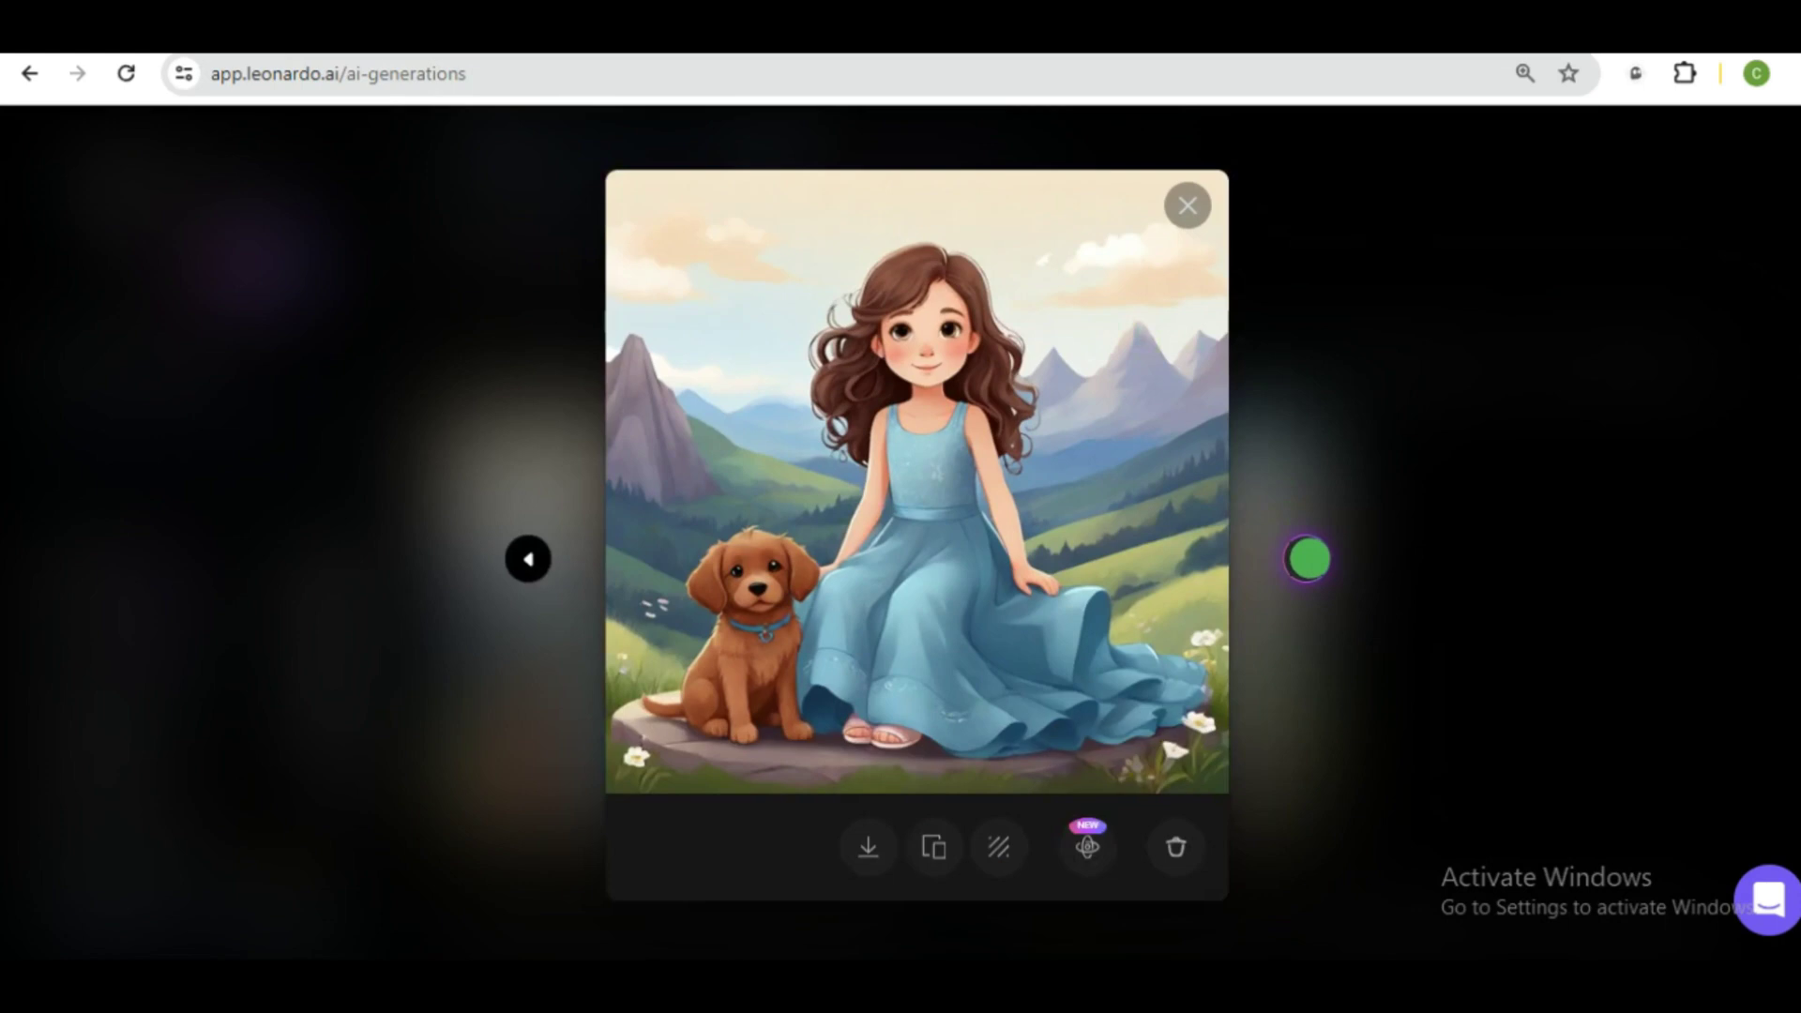
click(1143, 452)
scroll(1742, 349, down, 3)
scroll(1388, 541, up, 3)
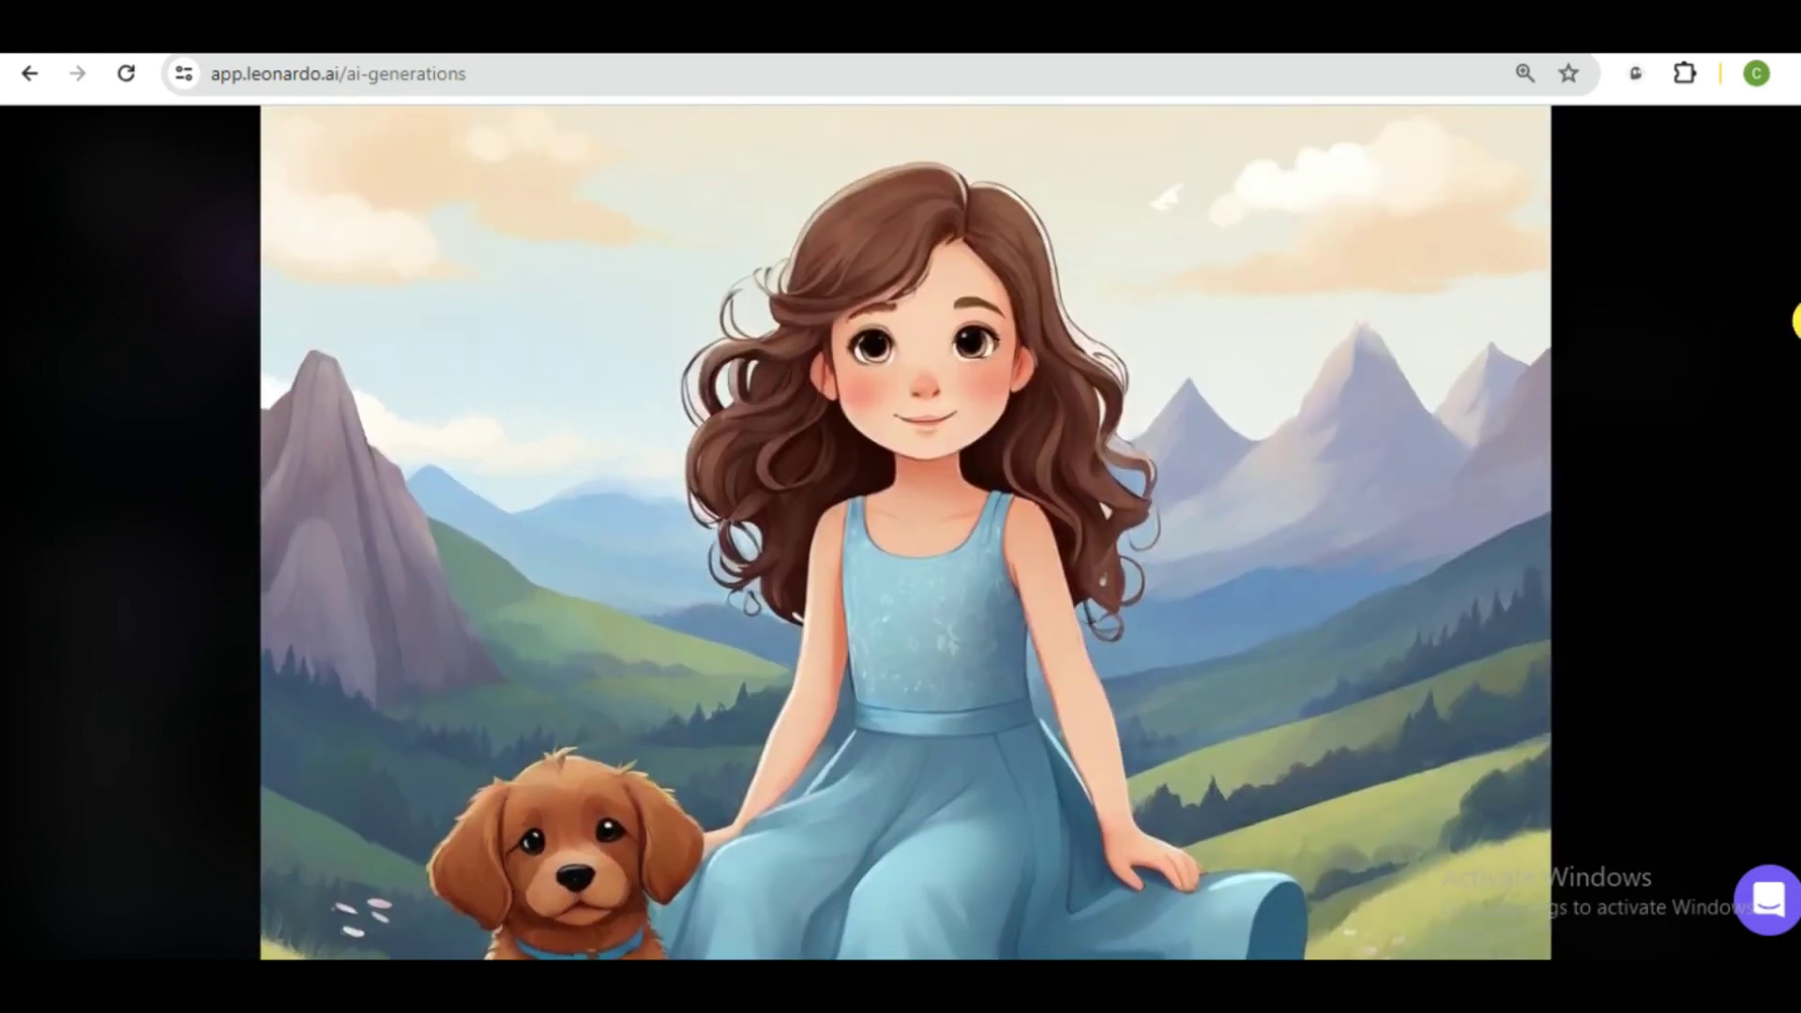
click(1389, 540)
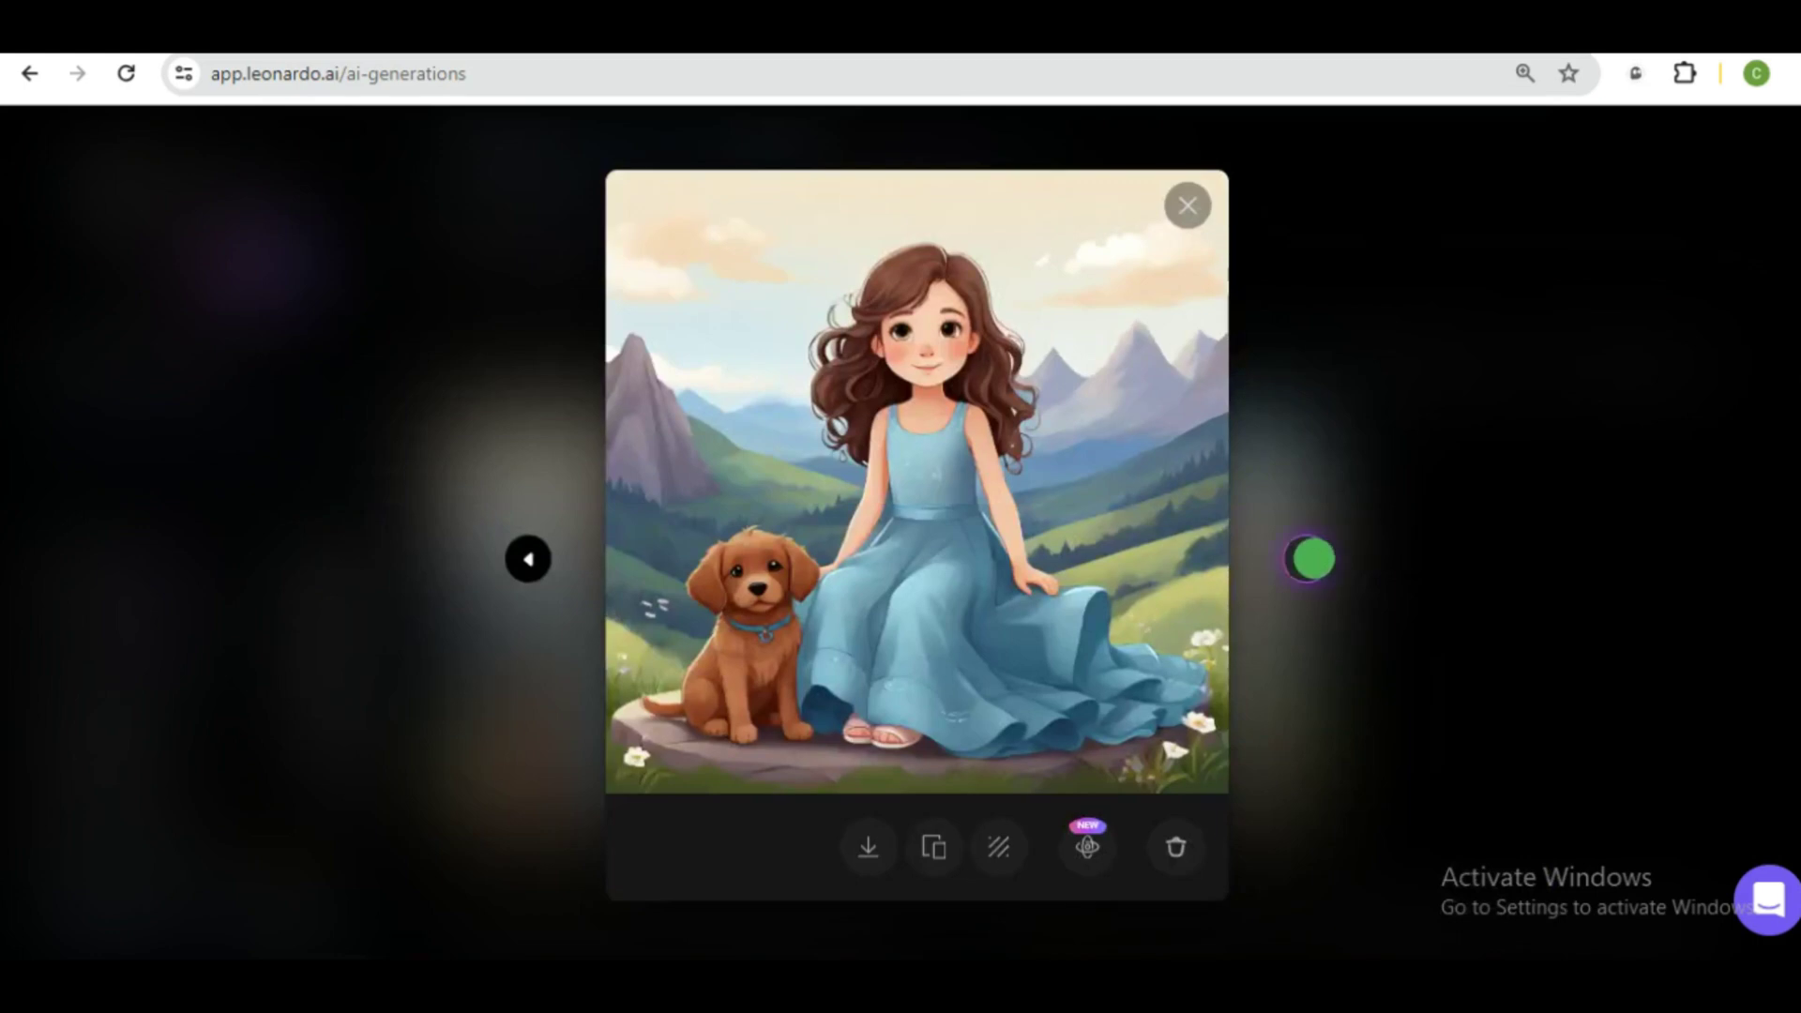
Step: Zoom into the second hills image, flip between both, then close the viewer
click(1306, 559)
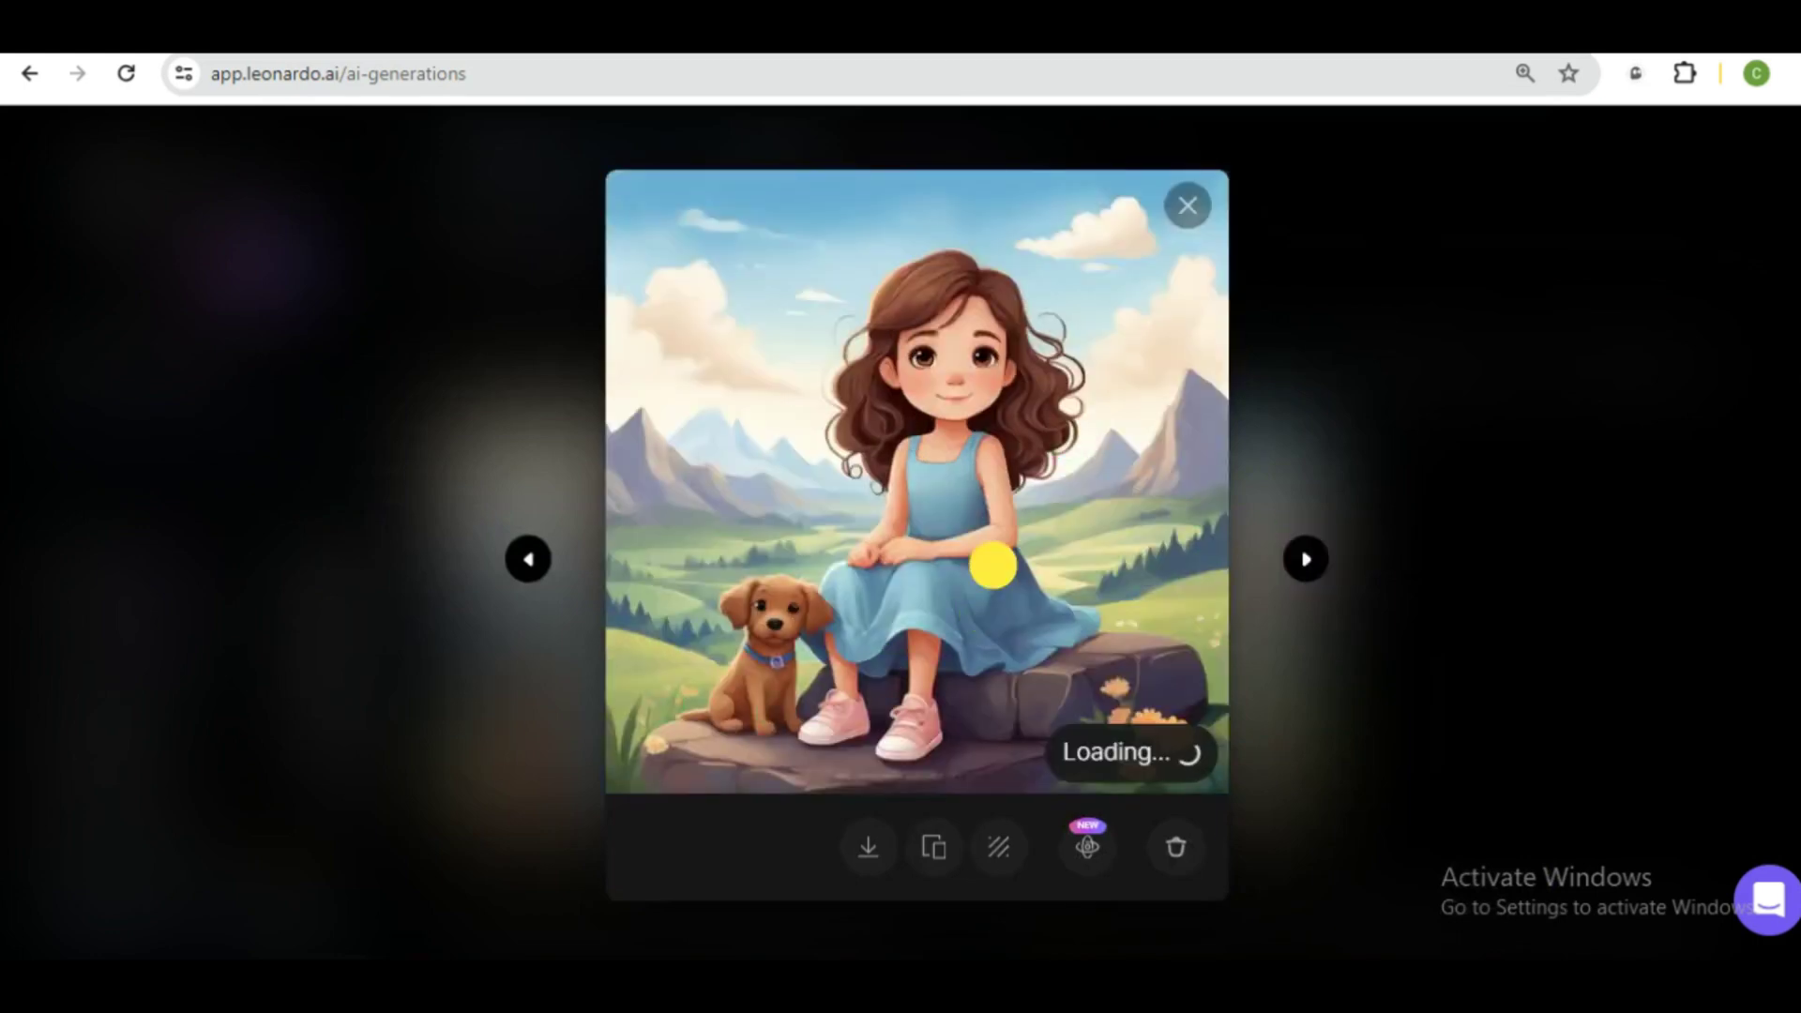
click(993, 563)
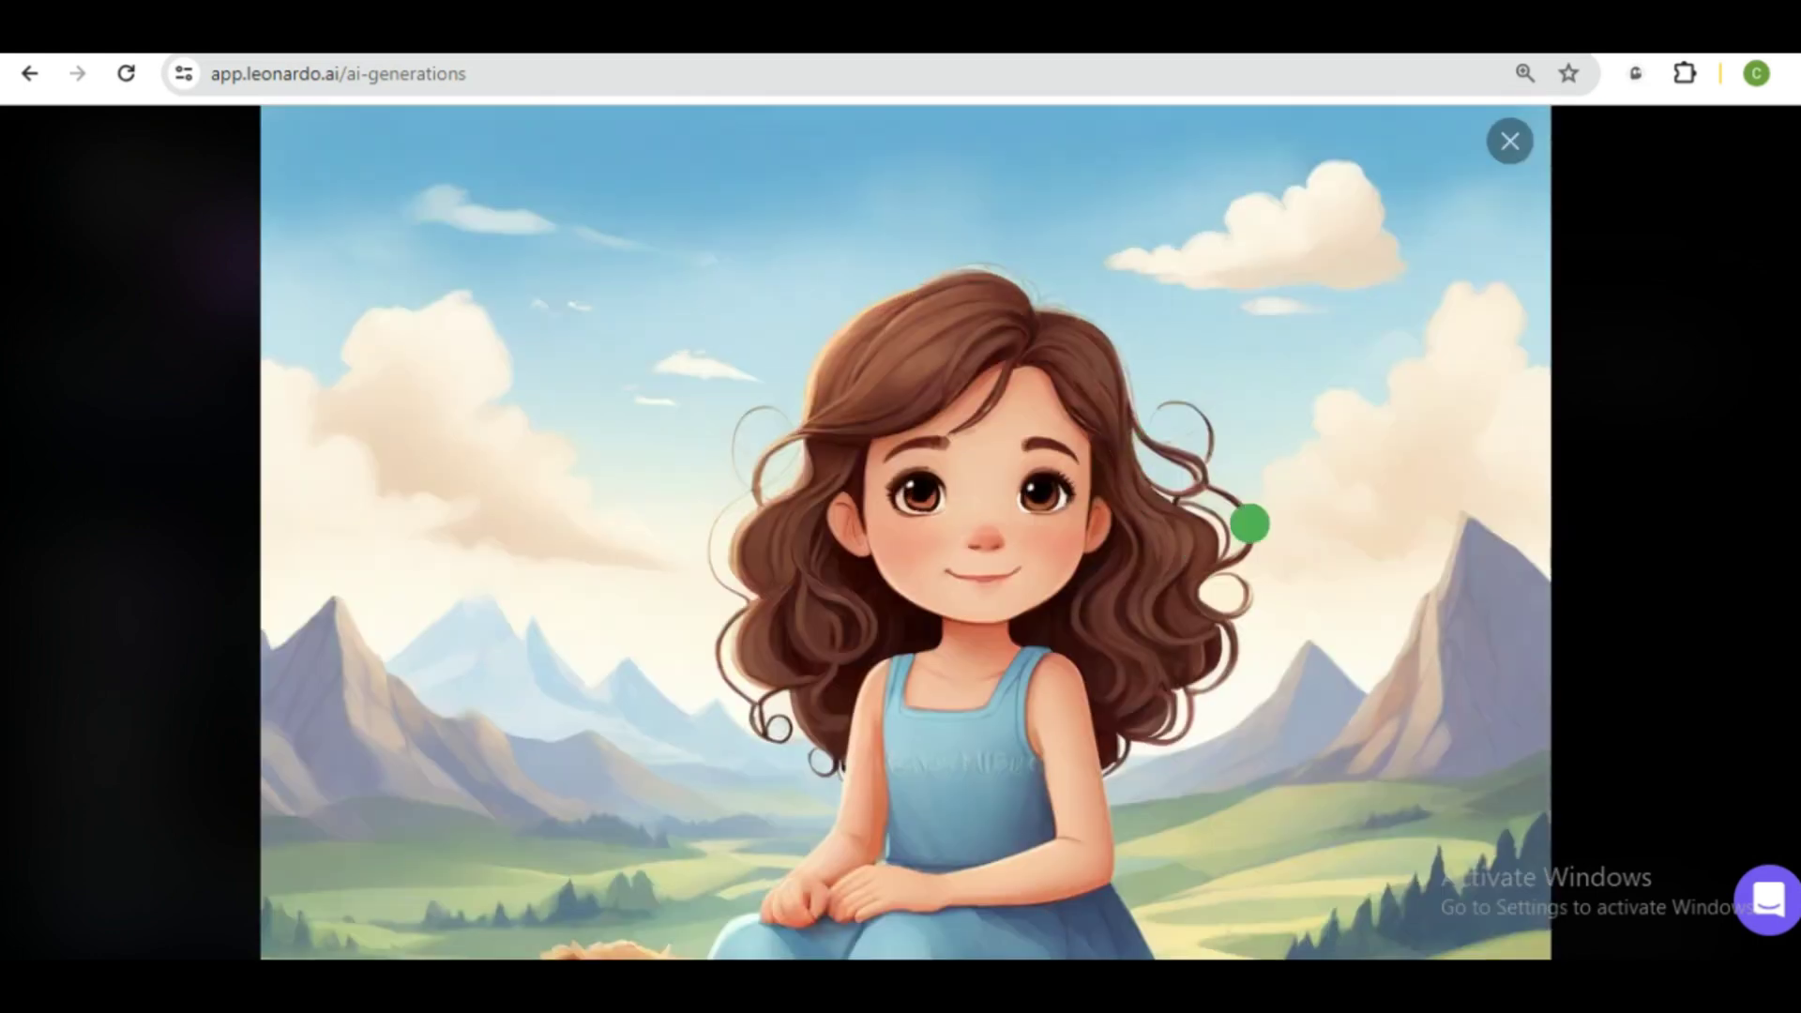
scroll(1787, 551, down, 3)
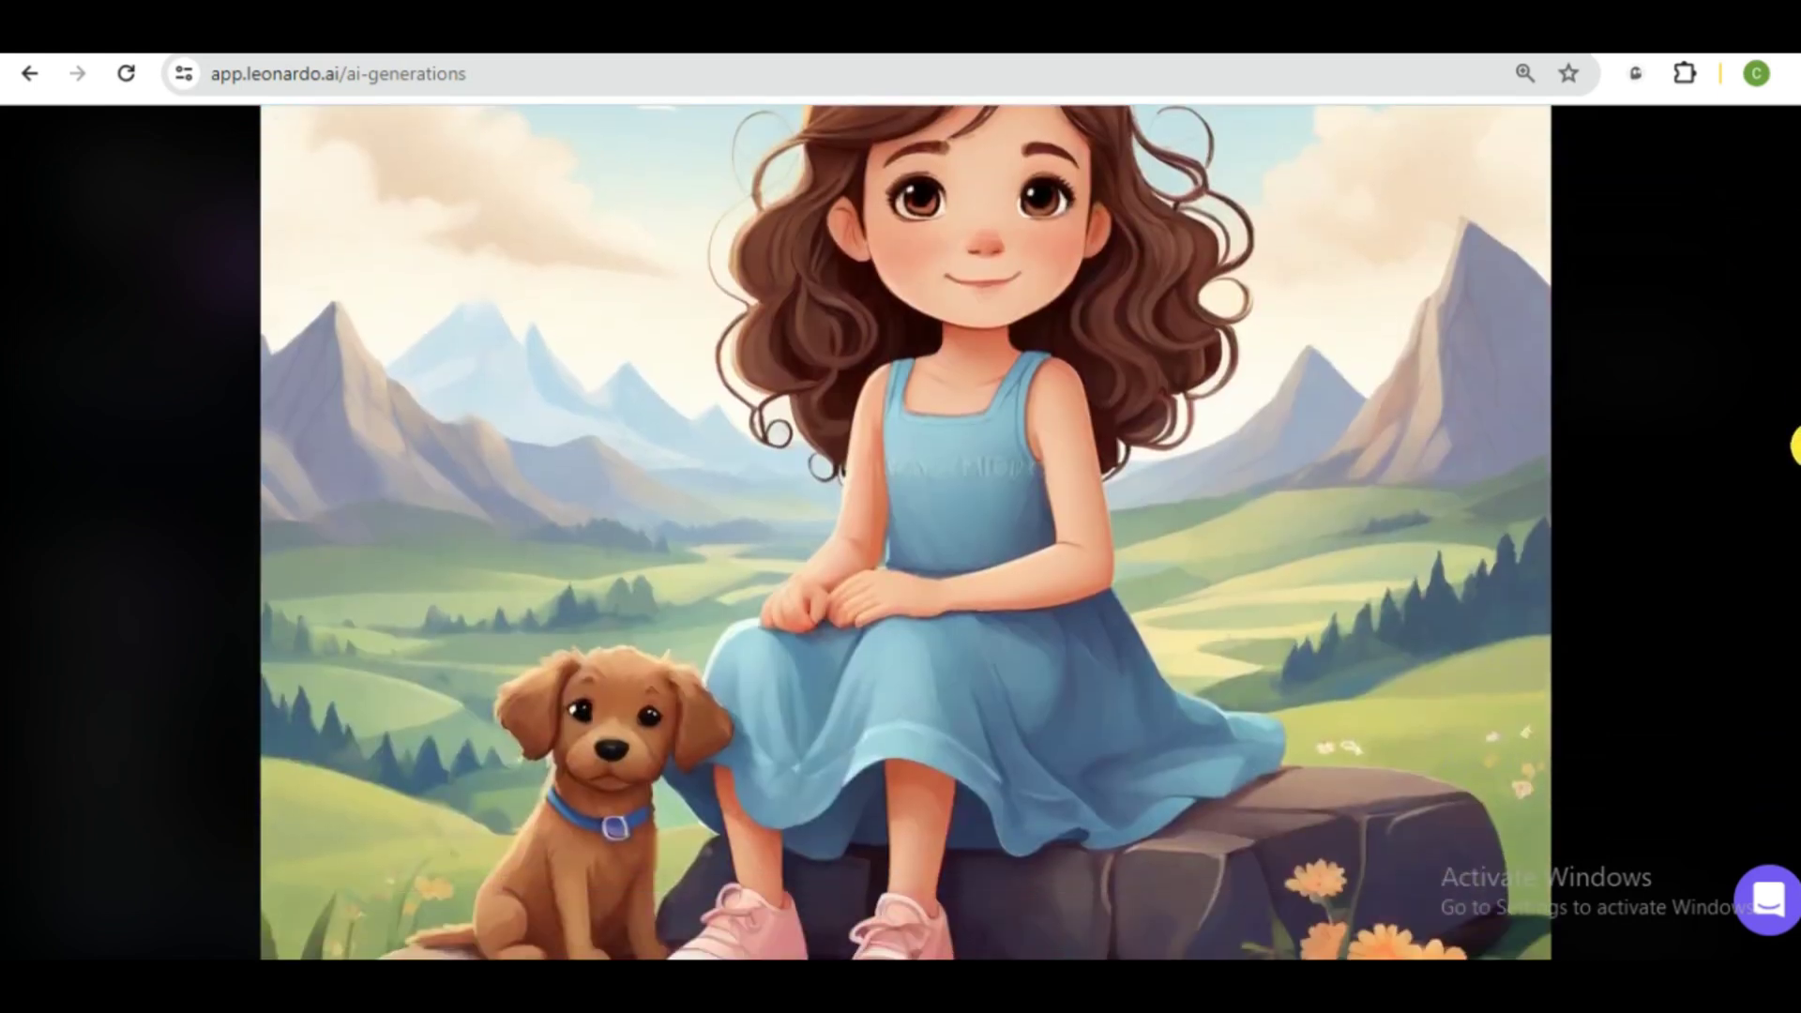
scroll(1789, 479, up, 3)
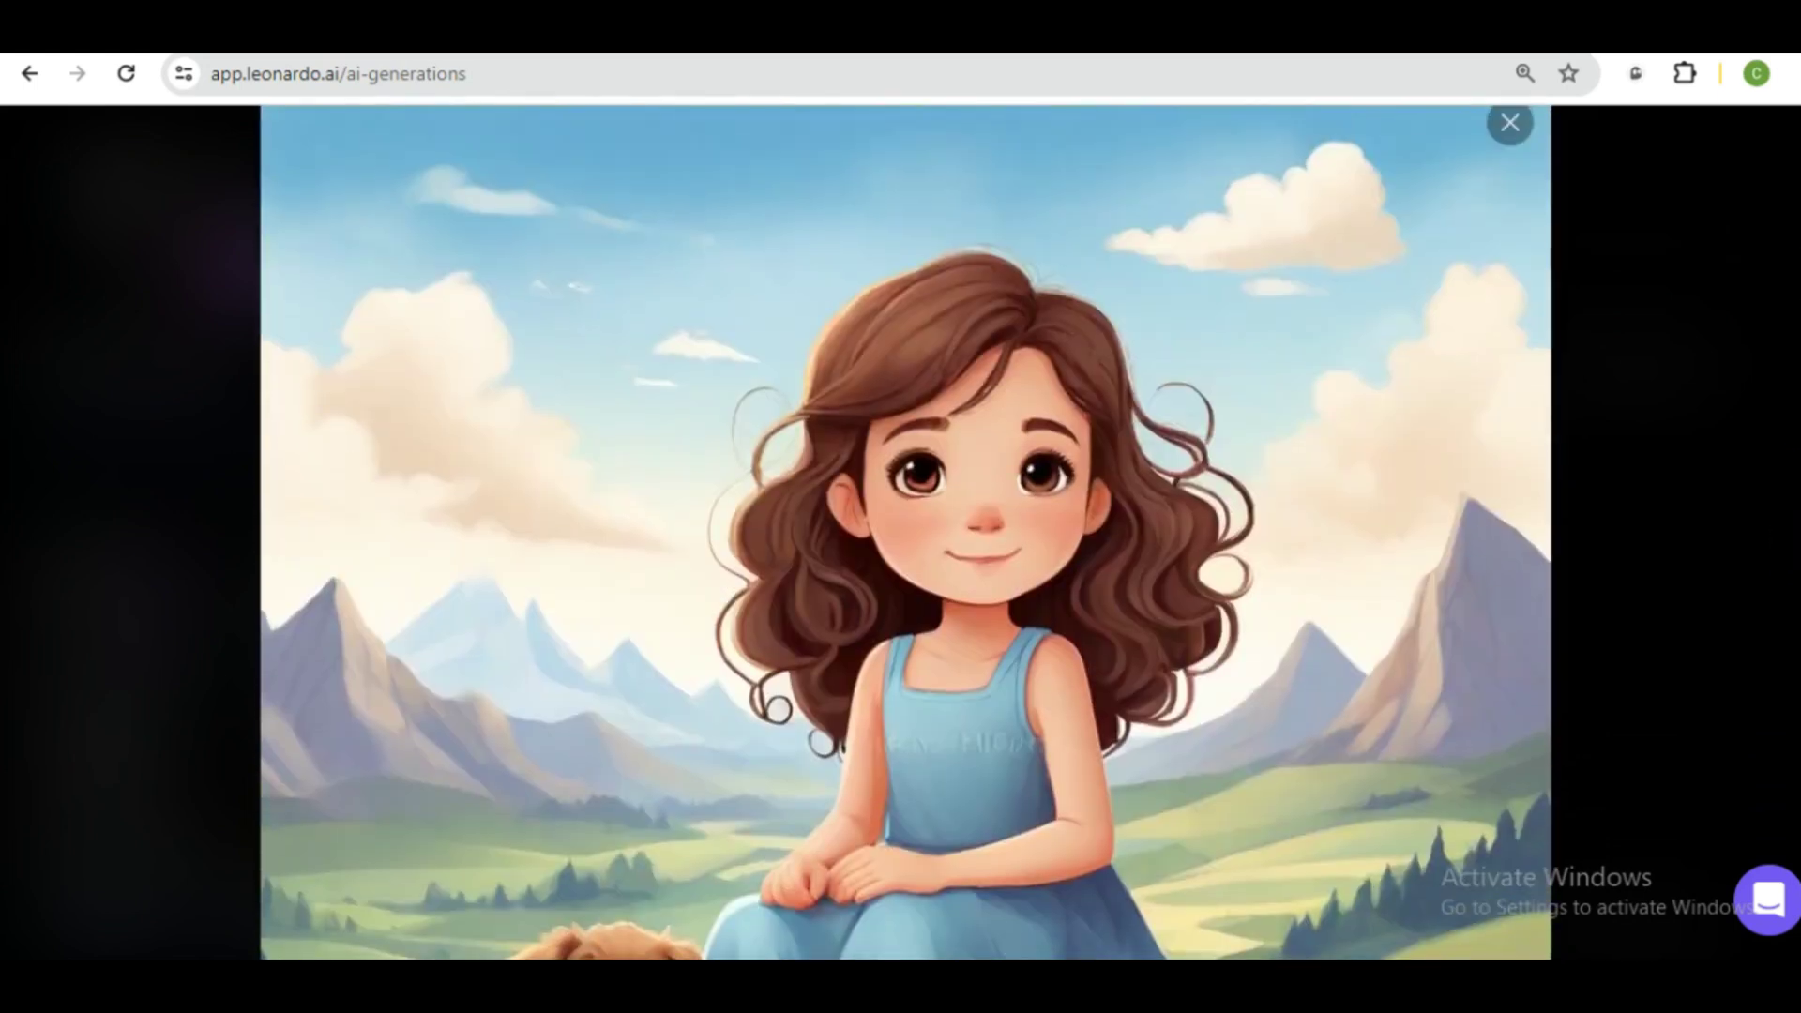
click(1472, 338)
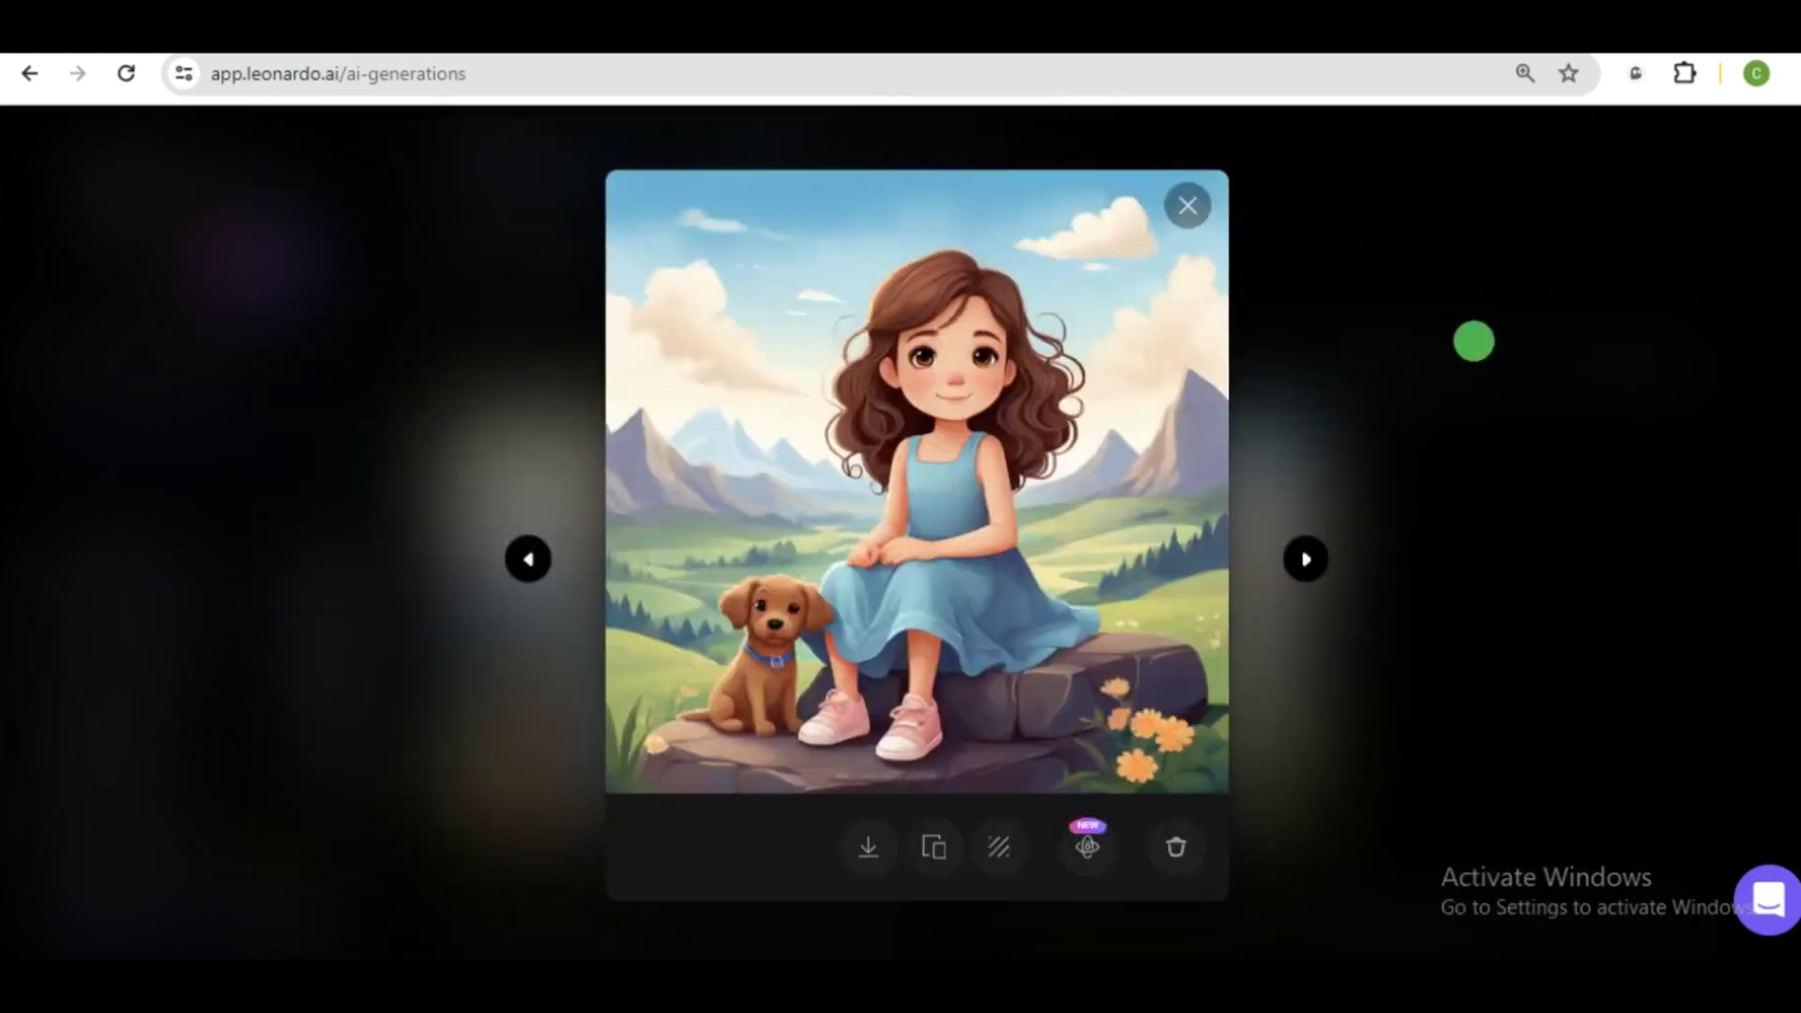
click(531, 558)
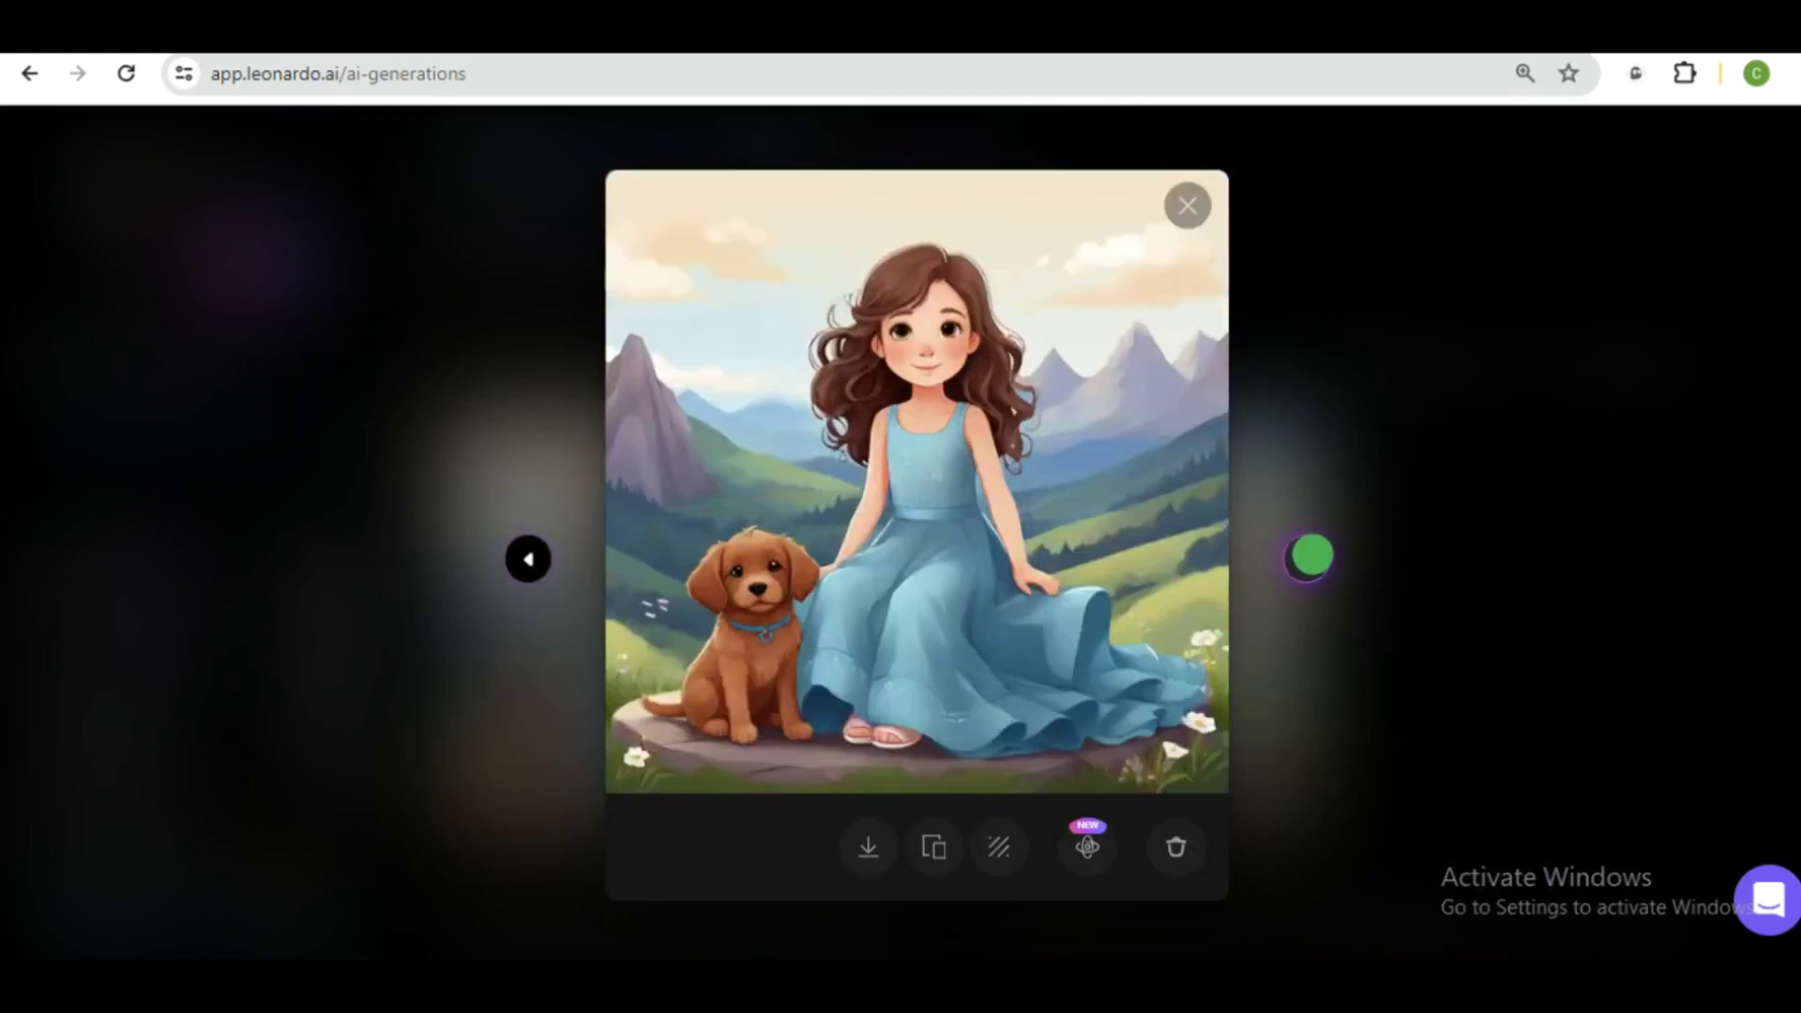
click(1311, 555)
click(1571, 507)
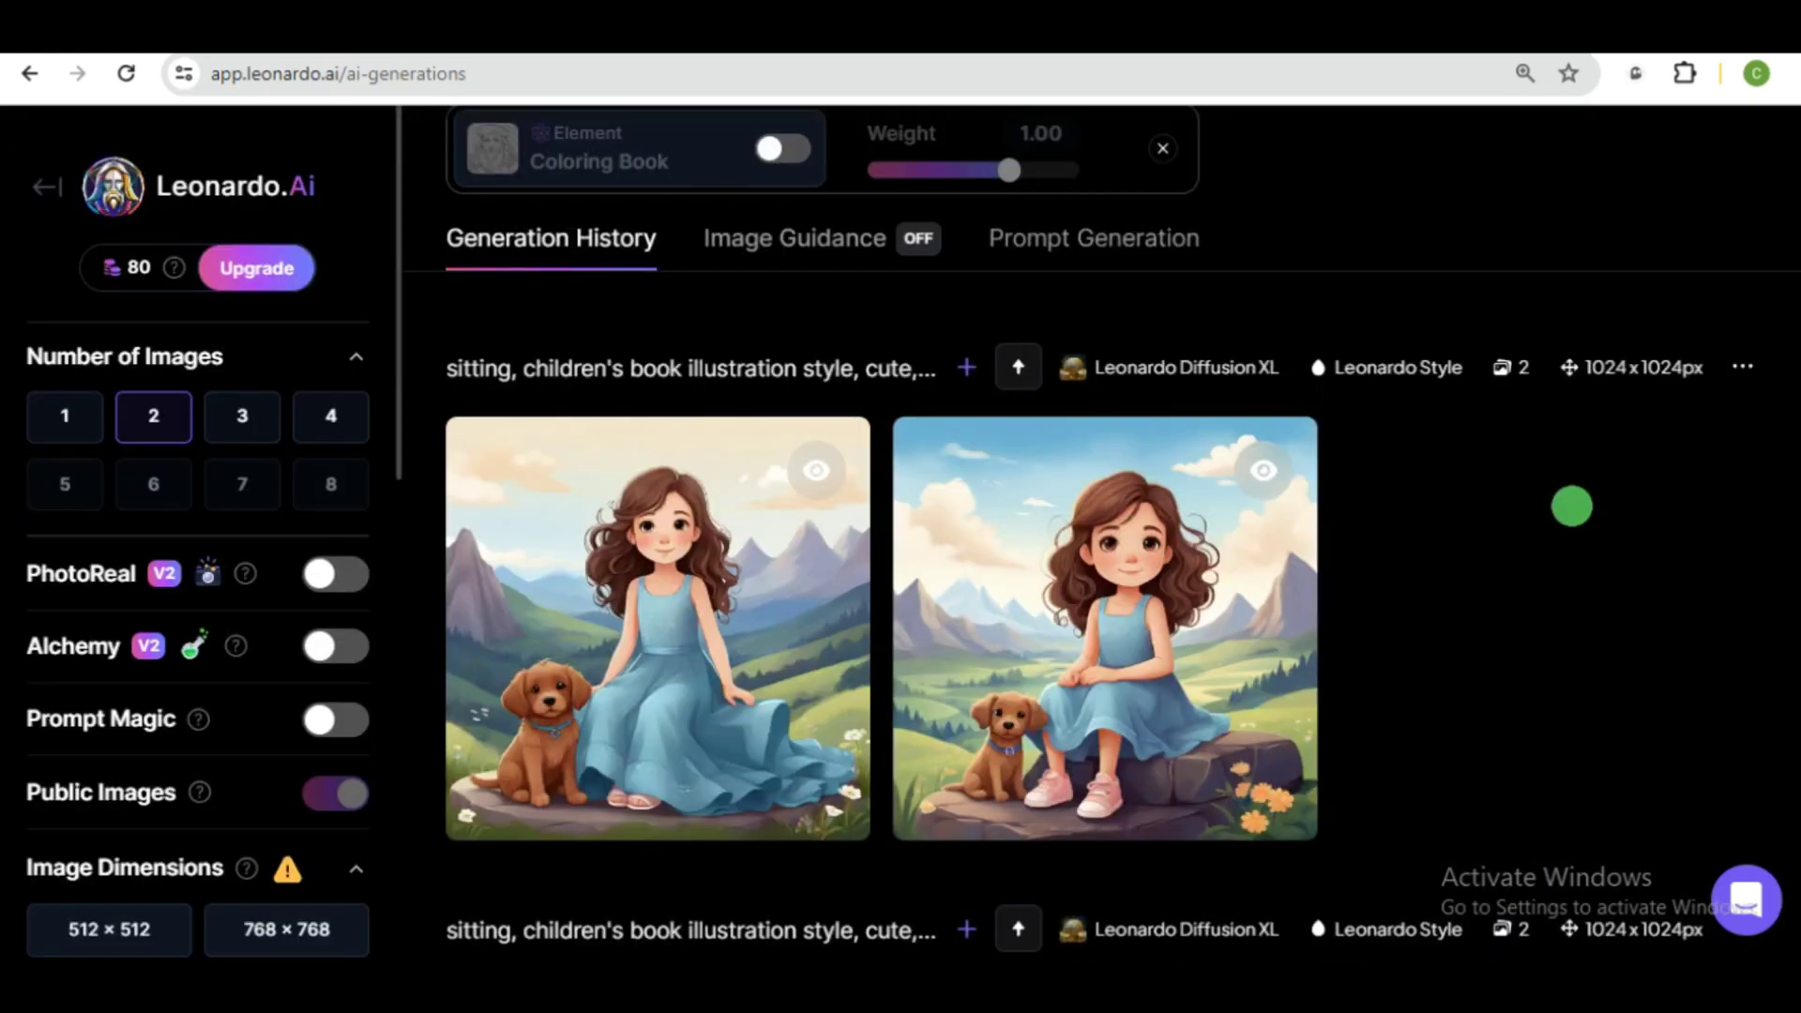
scroll(1780, 409, up, 3)
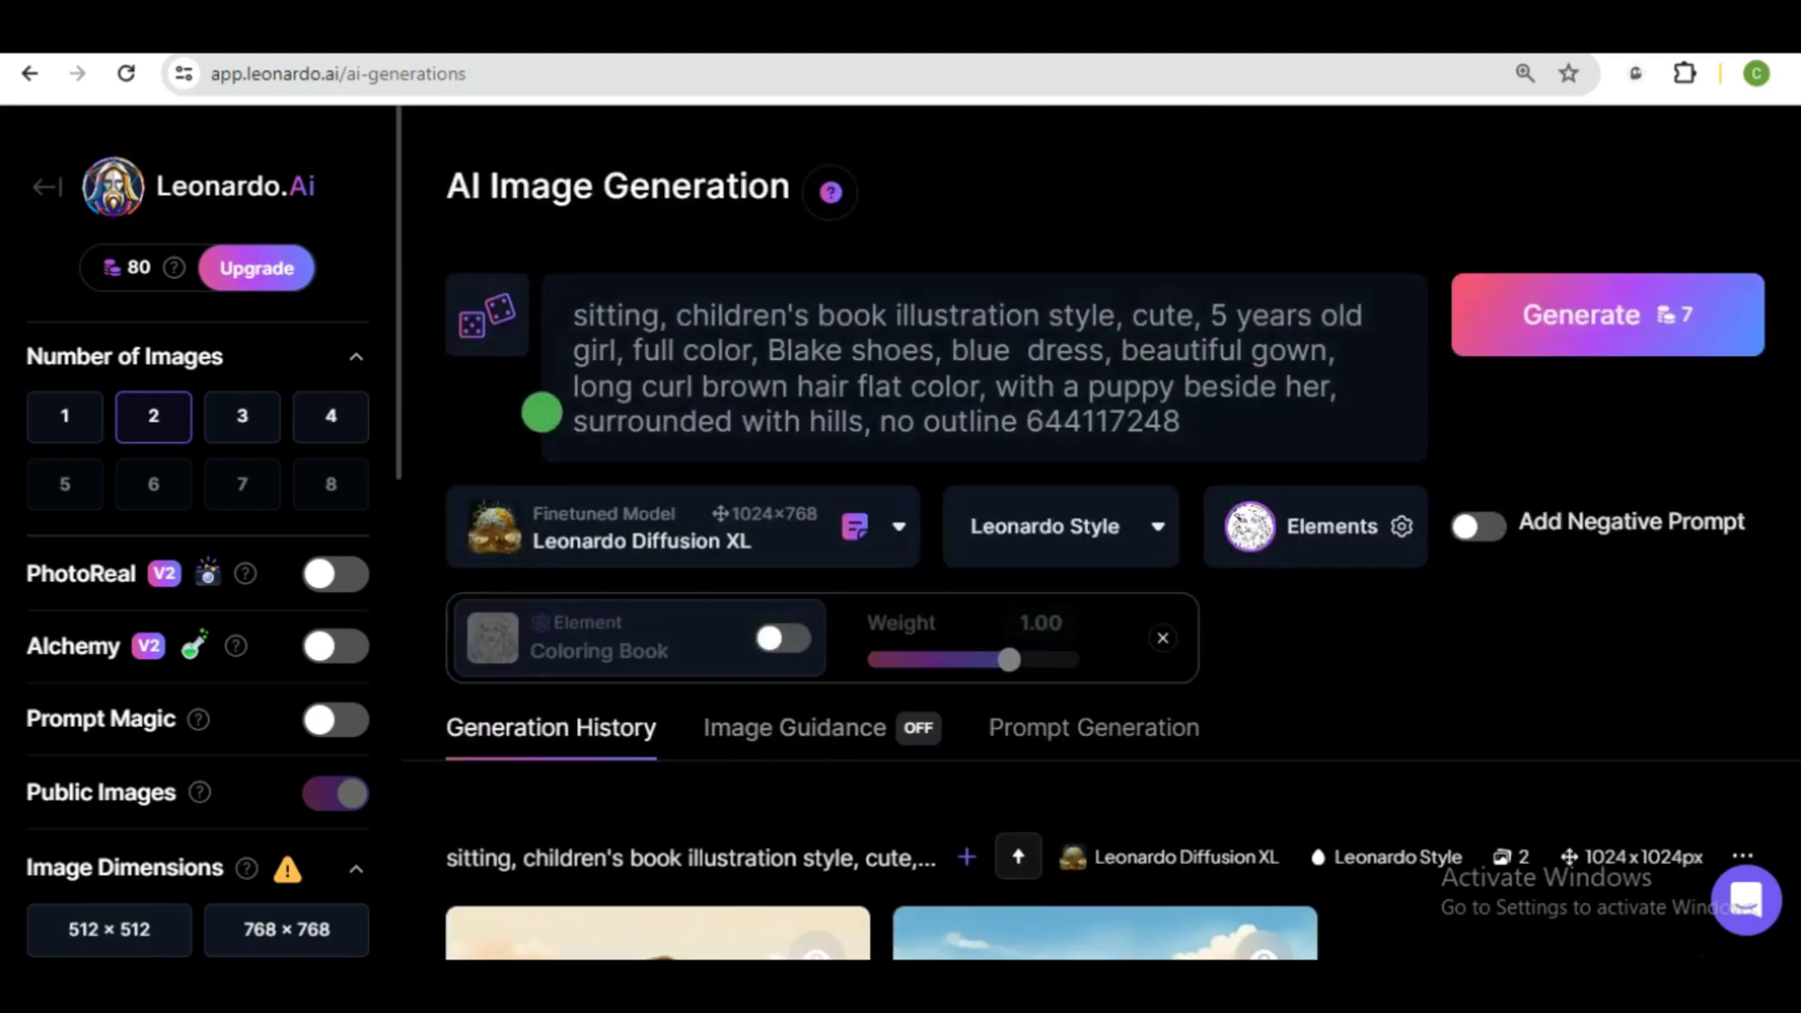
Step: Replace 'surrounded with hills' with 'in a wonderworld' in the prompt and generate
click(855, 427)
key(BackSpace)
key(BackSpace)
key(BackSpace)
key(BackSpace)
key(BackSpace)
key(BackSpace)
key(BackSpace)
key(BackSpace)
key(BackSpace)
text(a wonderworld)
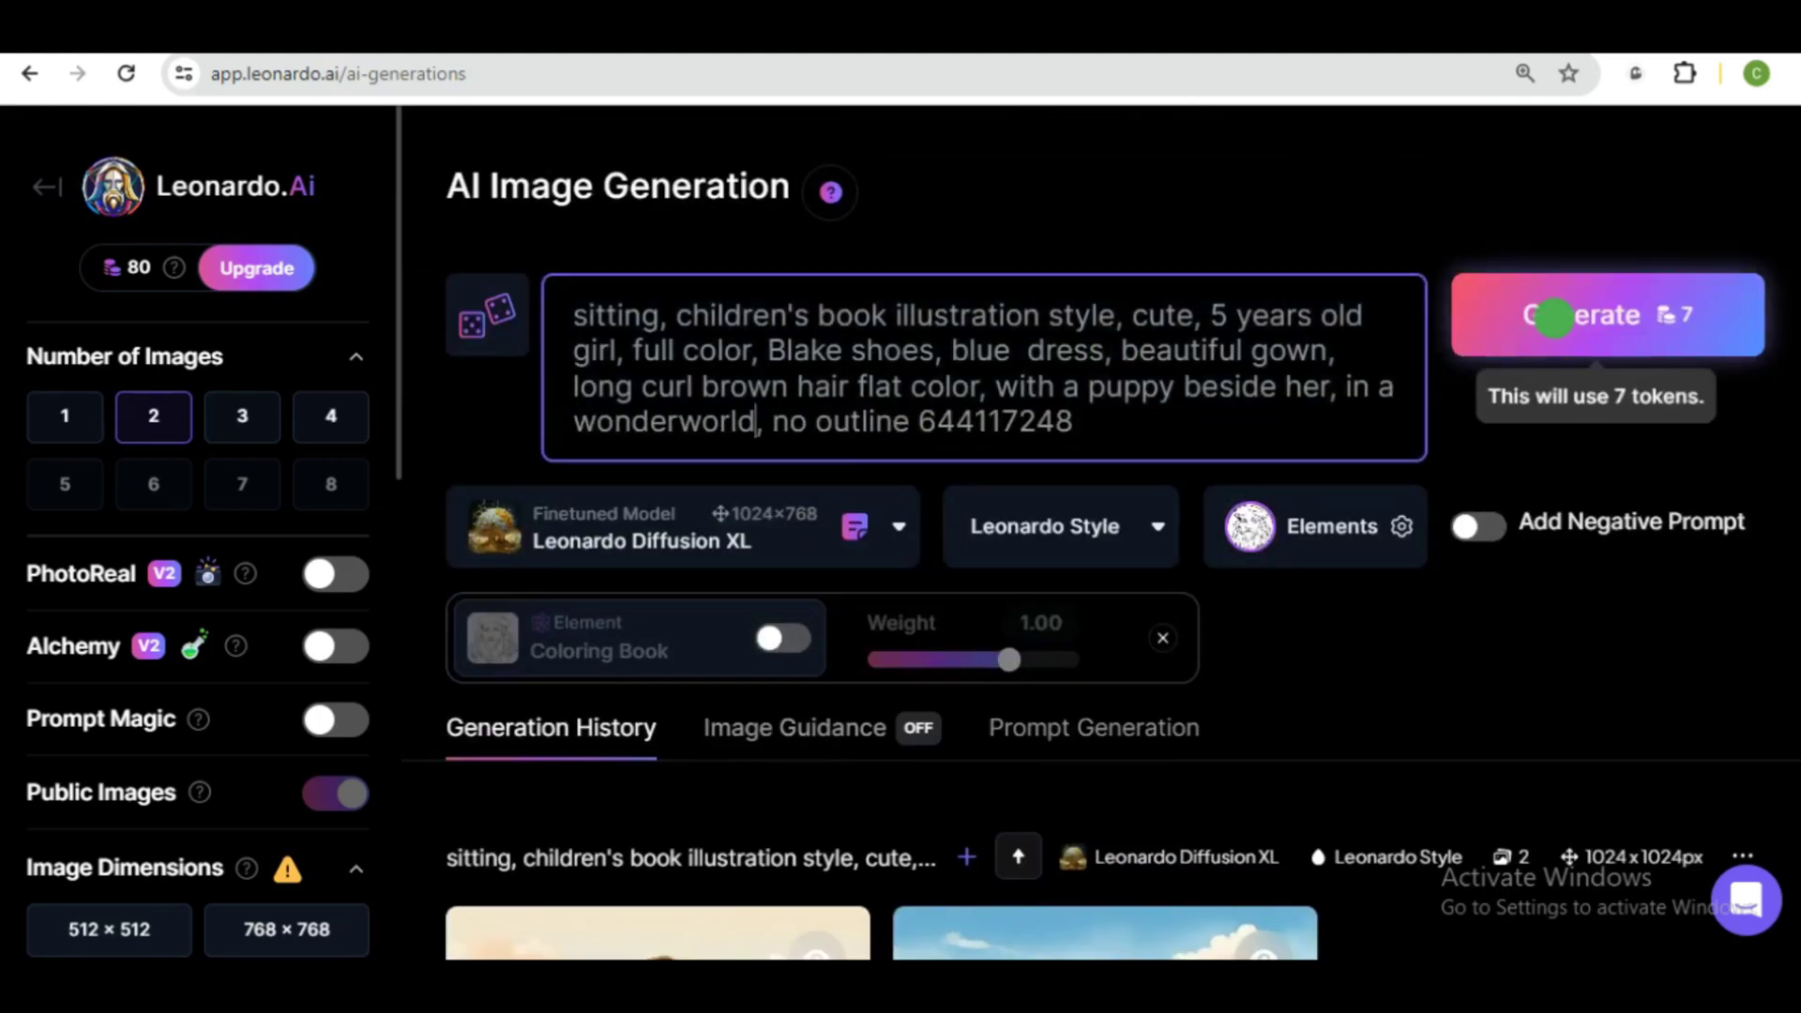
click(1554, 315)
scroll(687, 532, down, 4)
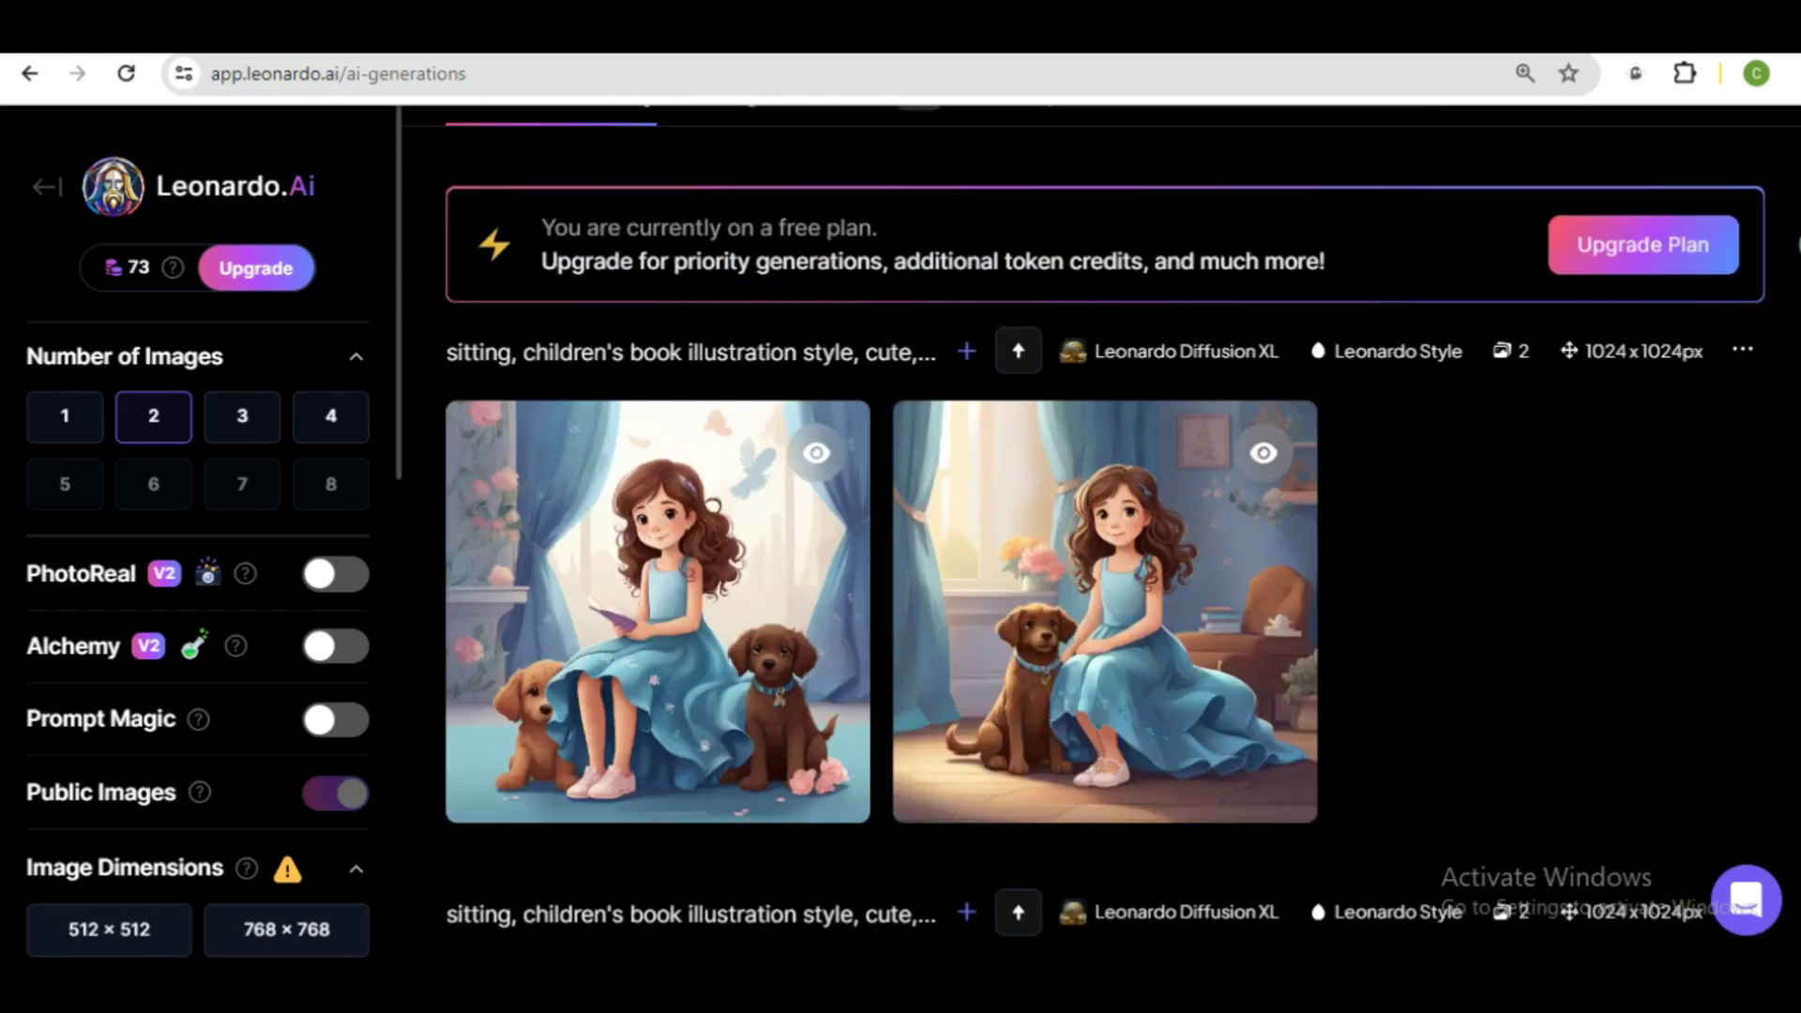
Step: Browse both new wonderworld images in the lightbox, including the two-dog image
click(655, 512)
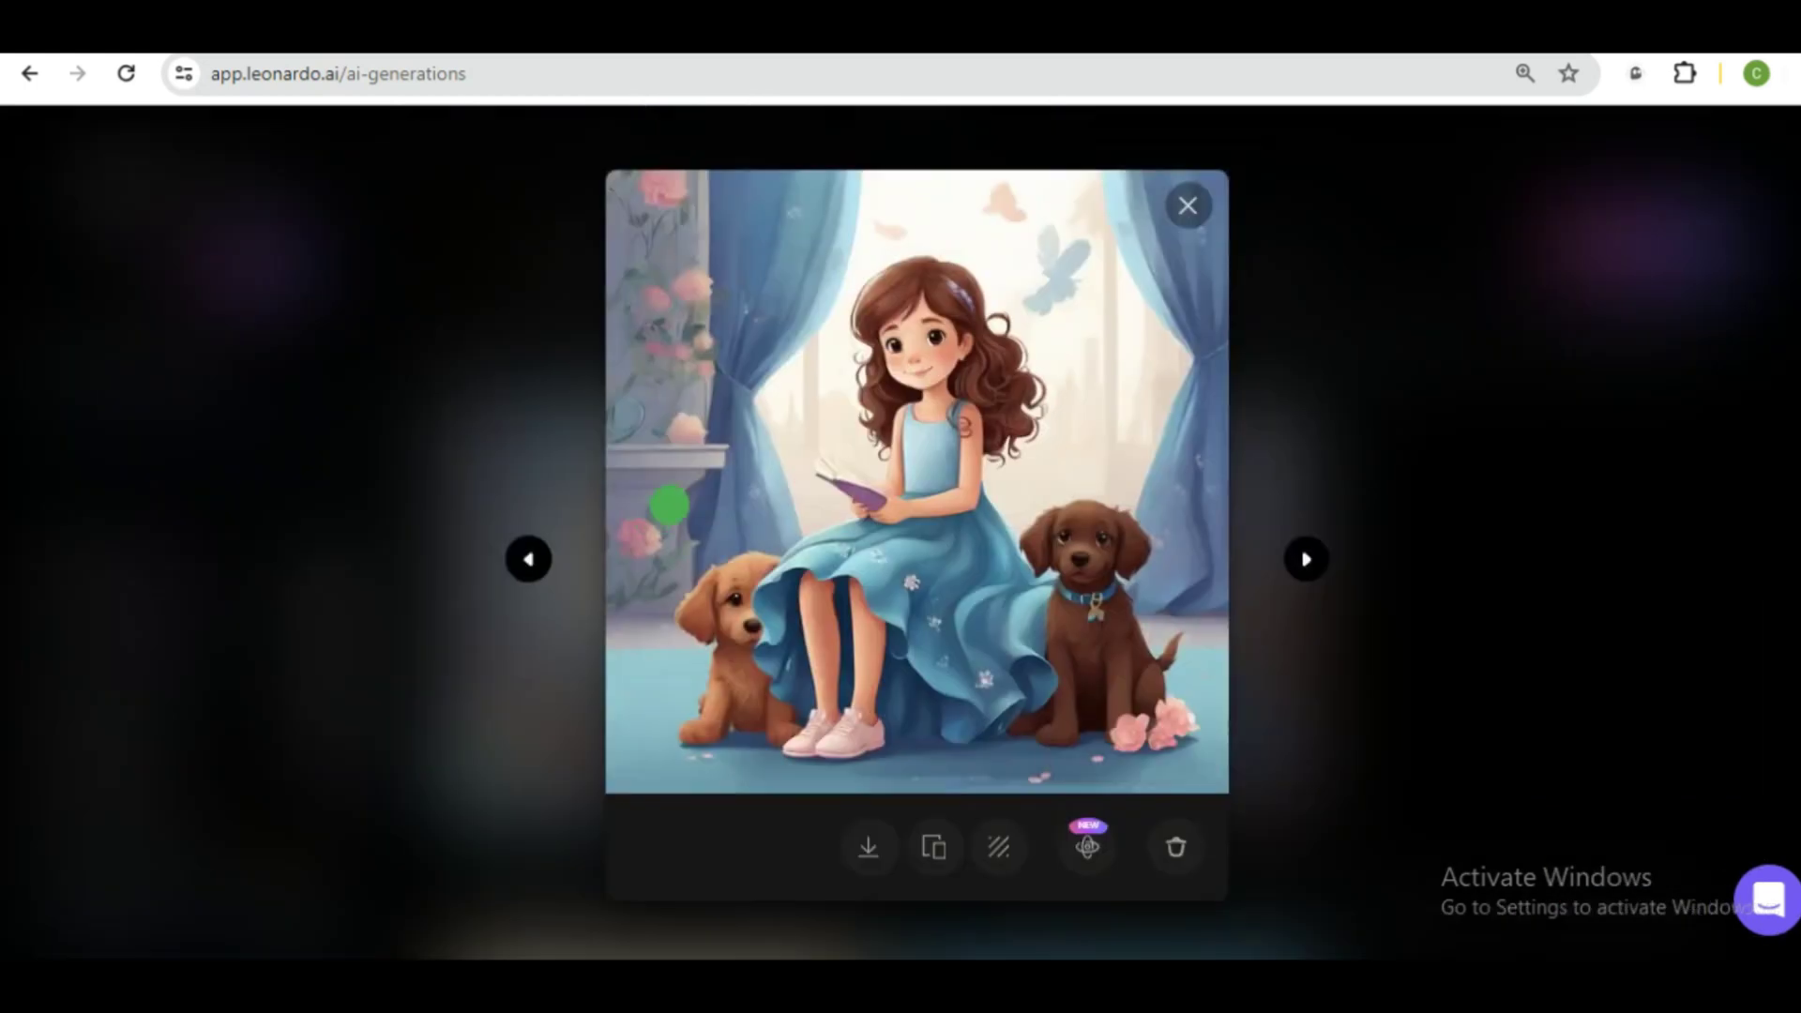
click(1306, 558)
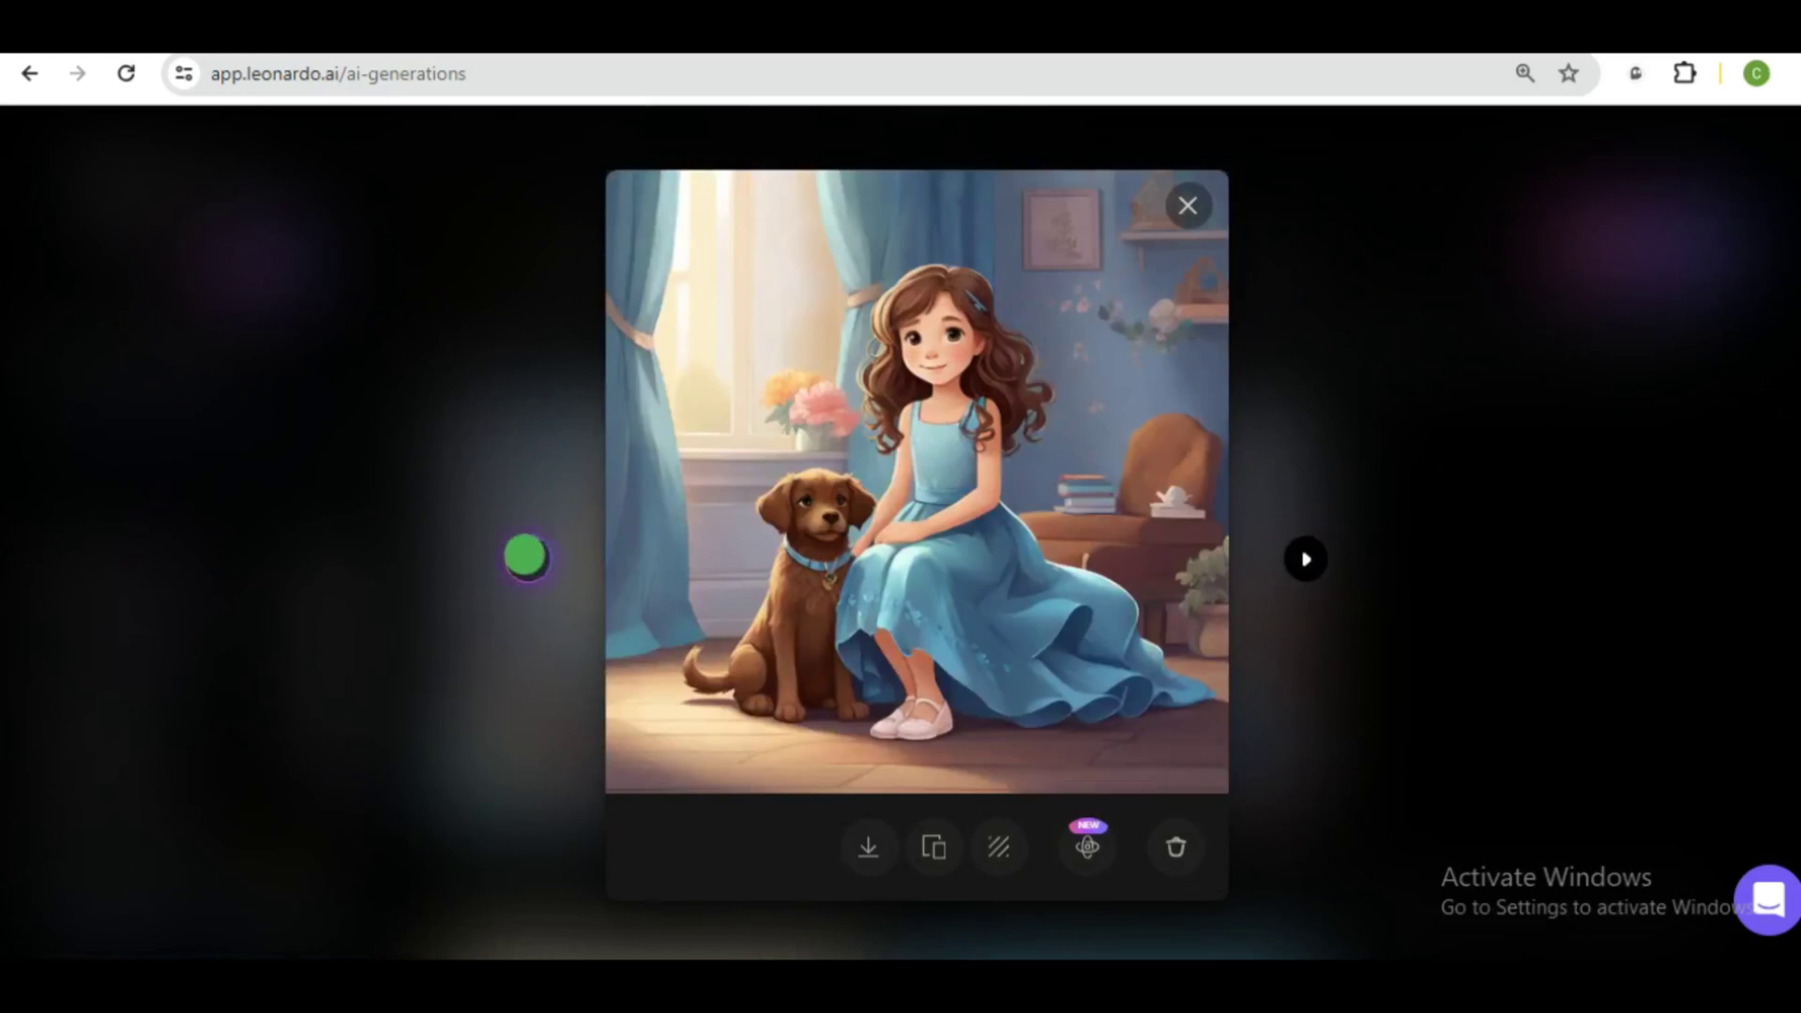
click(527, 559)
click(1337, 315)
Step: Zoom into each wonderworld image, then close the viewer to the gallery
click(593, 476)
click(965, 402)
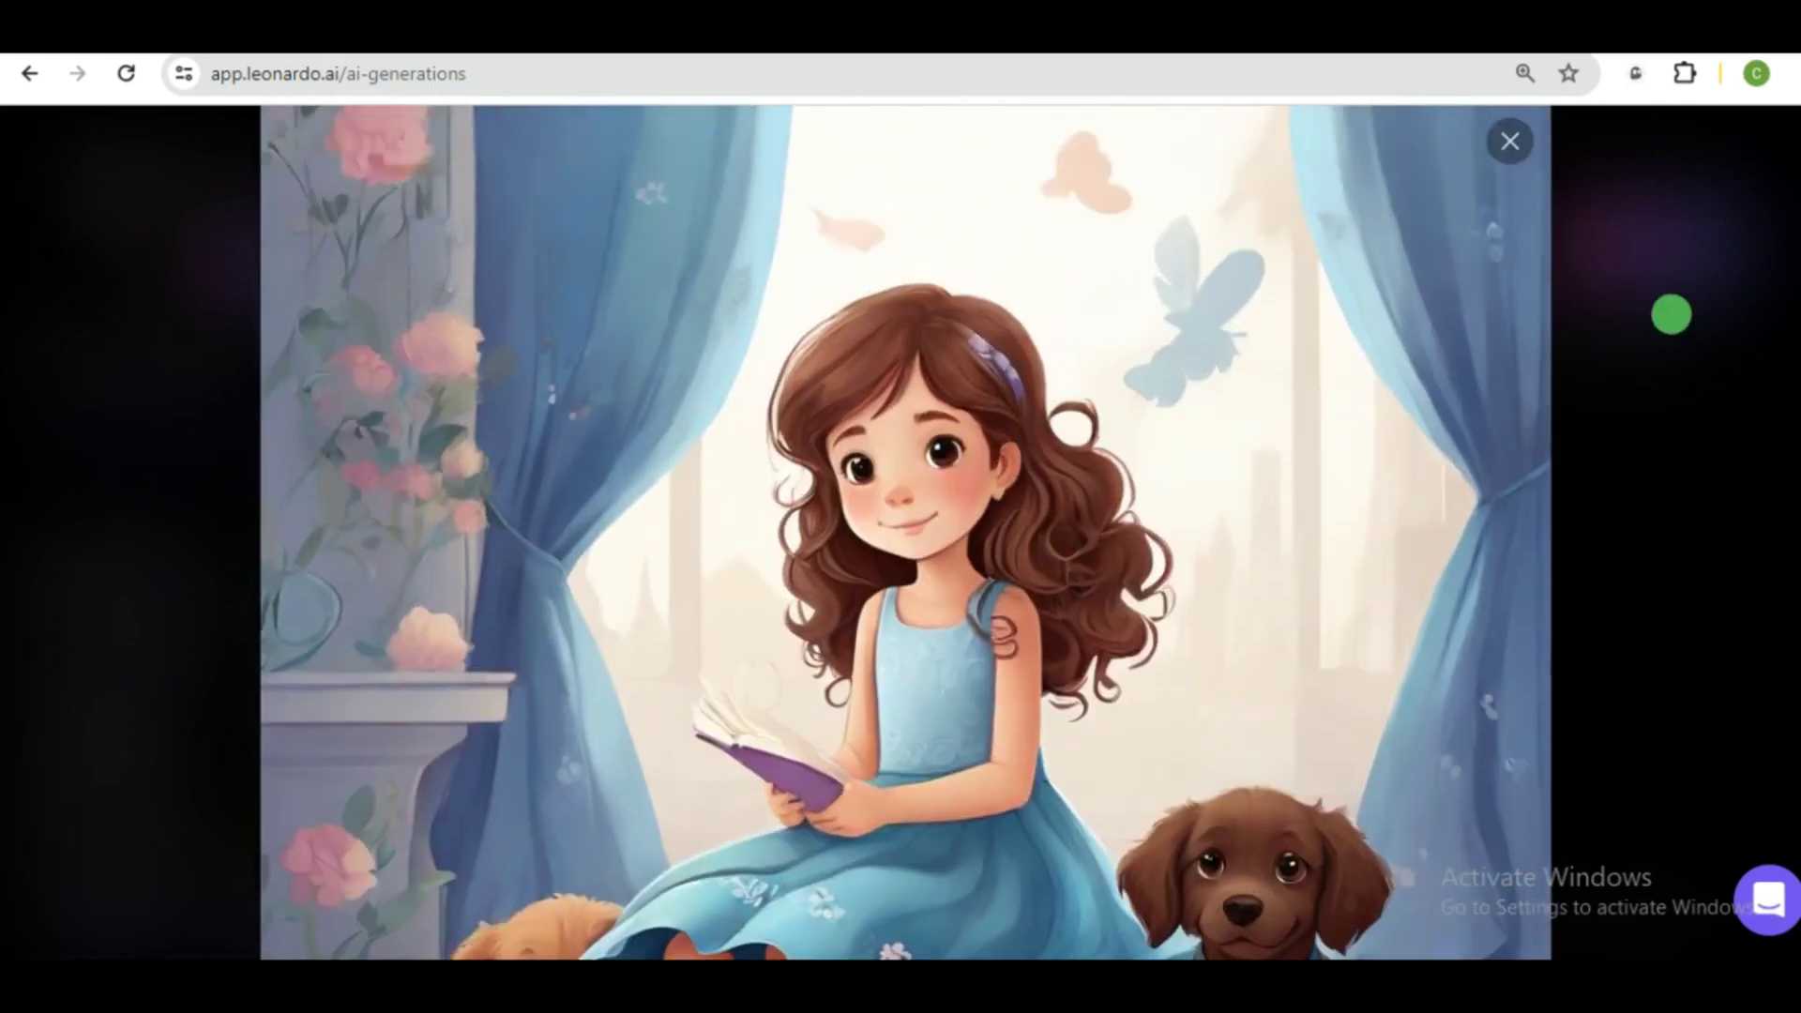
click(1669, 314)
click(1141, 559)
click(1139, 450)
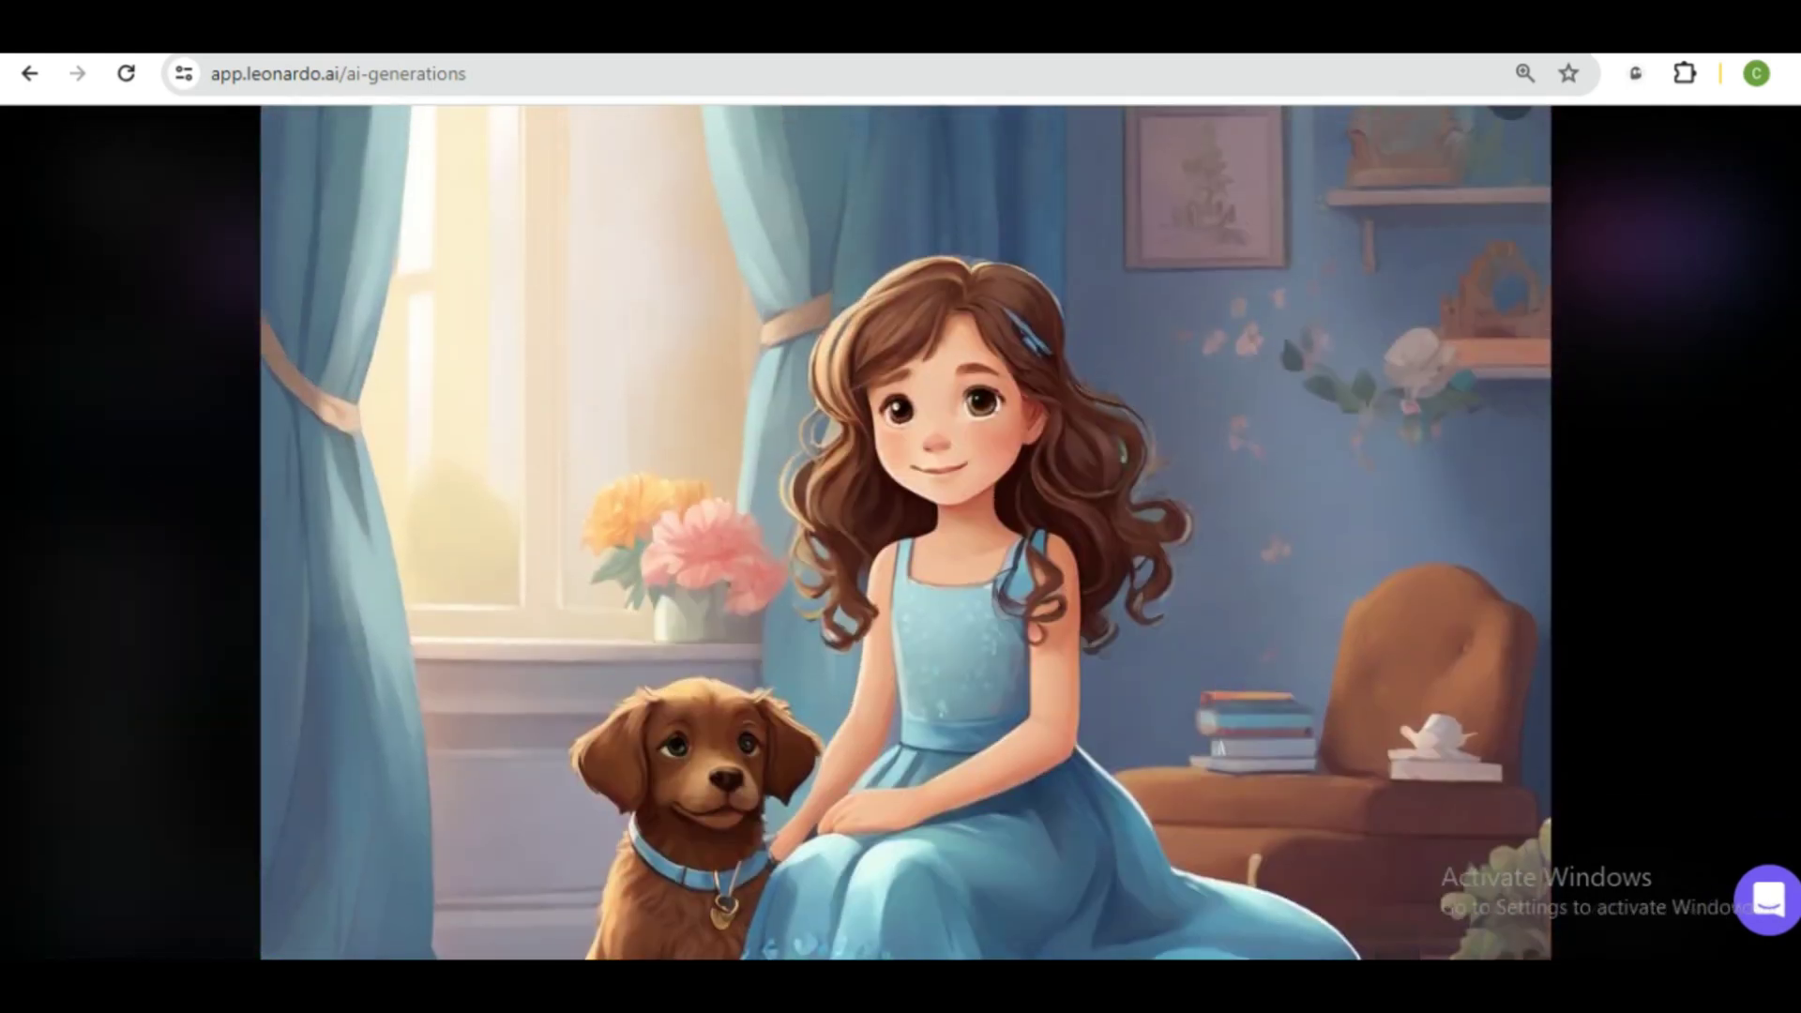
click(1446, 377)
click(1616, 338)
scroll(1762, 592, down, 2)
scroll(1763, 592, down, 5)
scroll(1763, 593, down, 5)
scroll(1763, 592, down, 5)
scroll(1762, 592, down, 4)
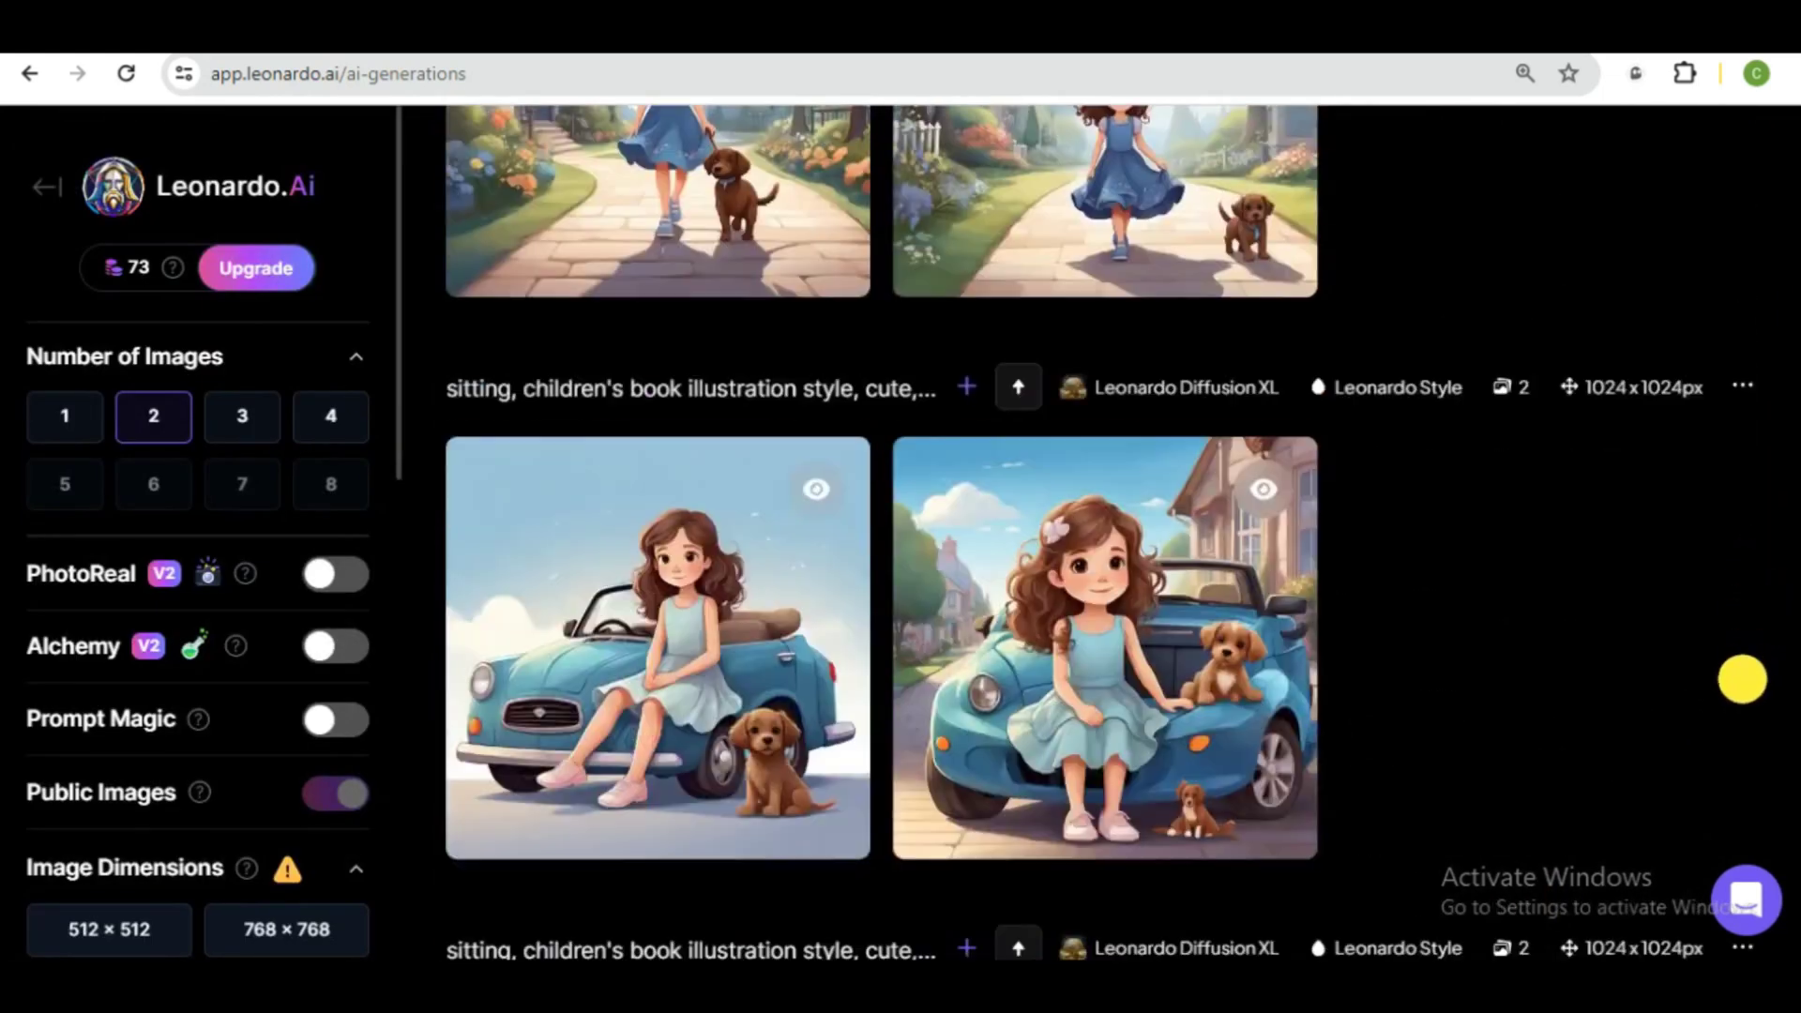
scroll(1740, 680, down, 4)
scroll(1721, 759, down, 4)
scroll(1723, 788, down, 5)
scroll(1704, 900, up, 5)
scroll(1729, 322, up, 5)
scroll(1127, 422, up, 5)
text(magical land, no outline 644117248)
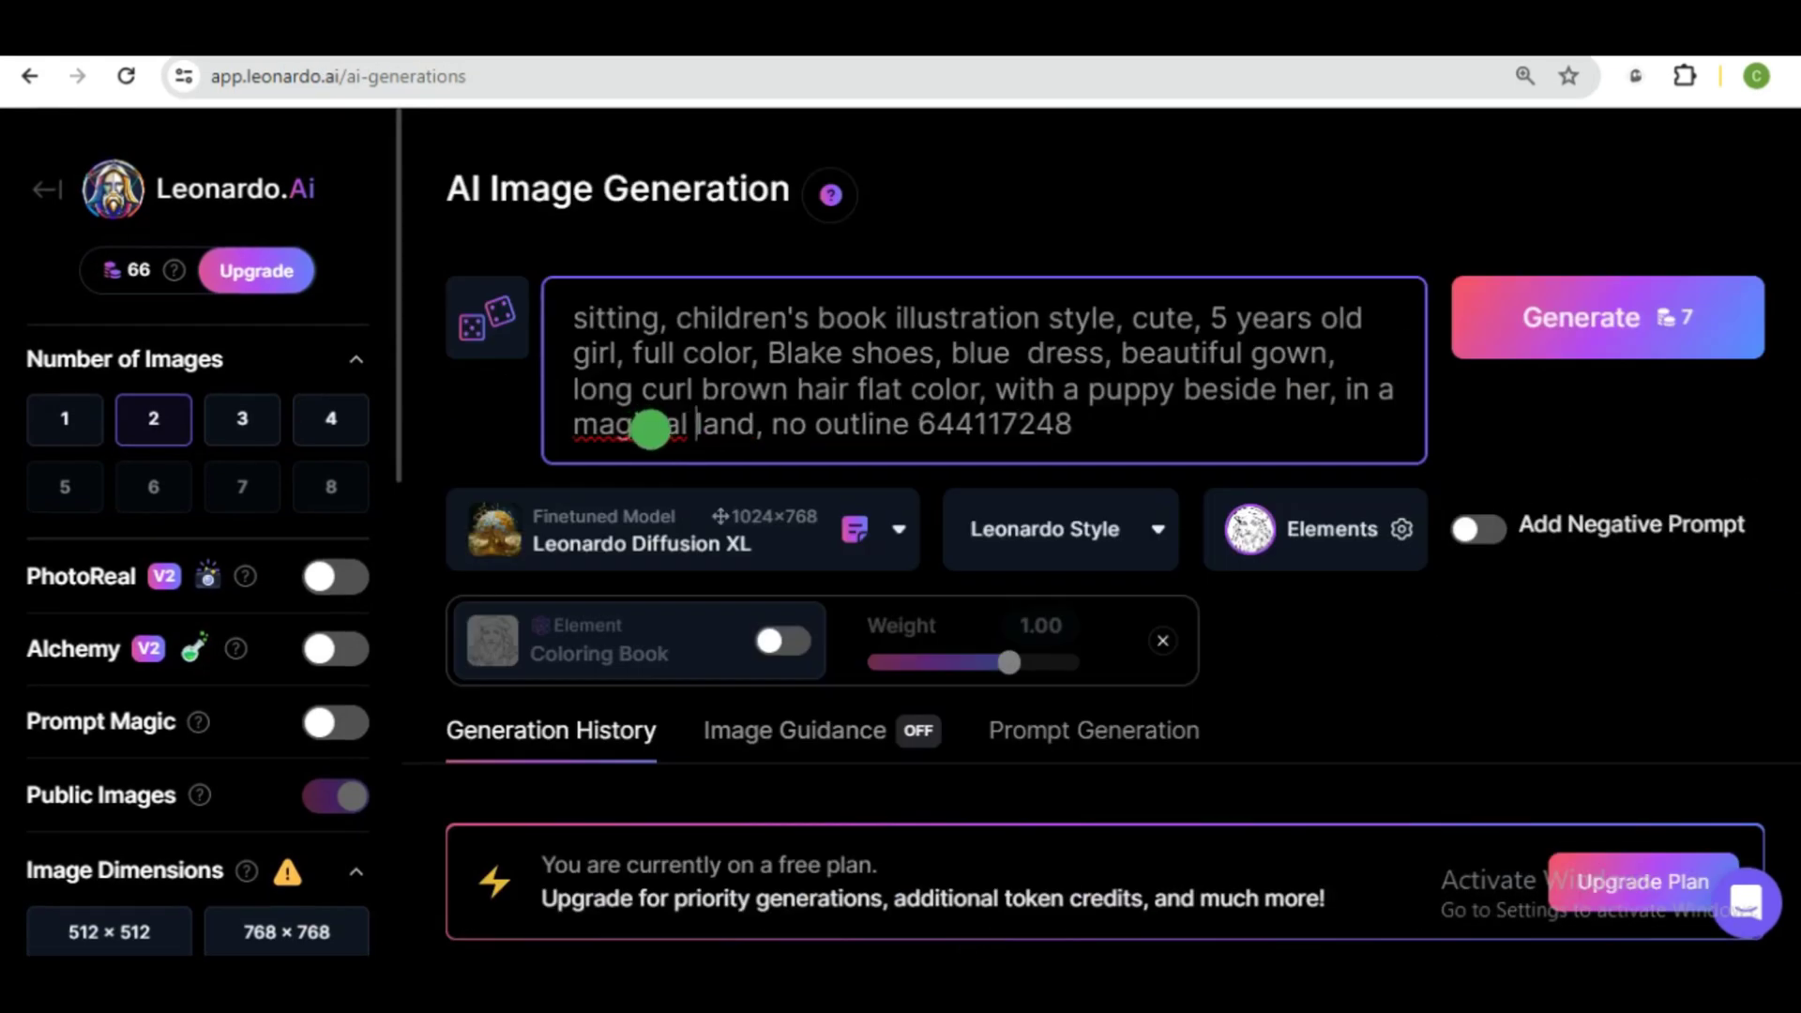
Step: Correct the prompt's spelling to 'magical' and generate the magical-land images
right_click(651, 430)
click(696, 454)
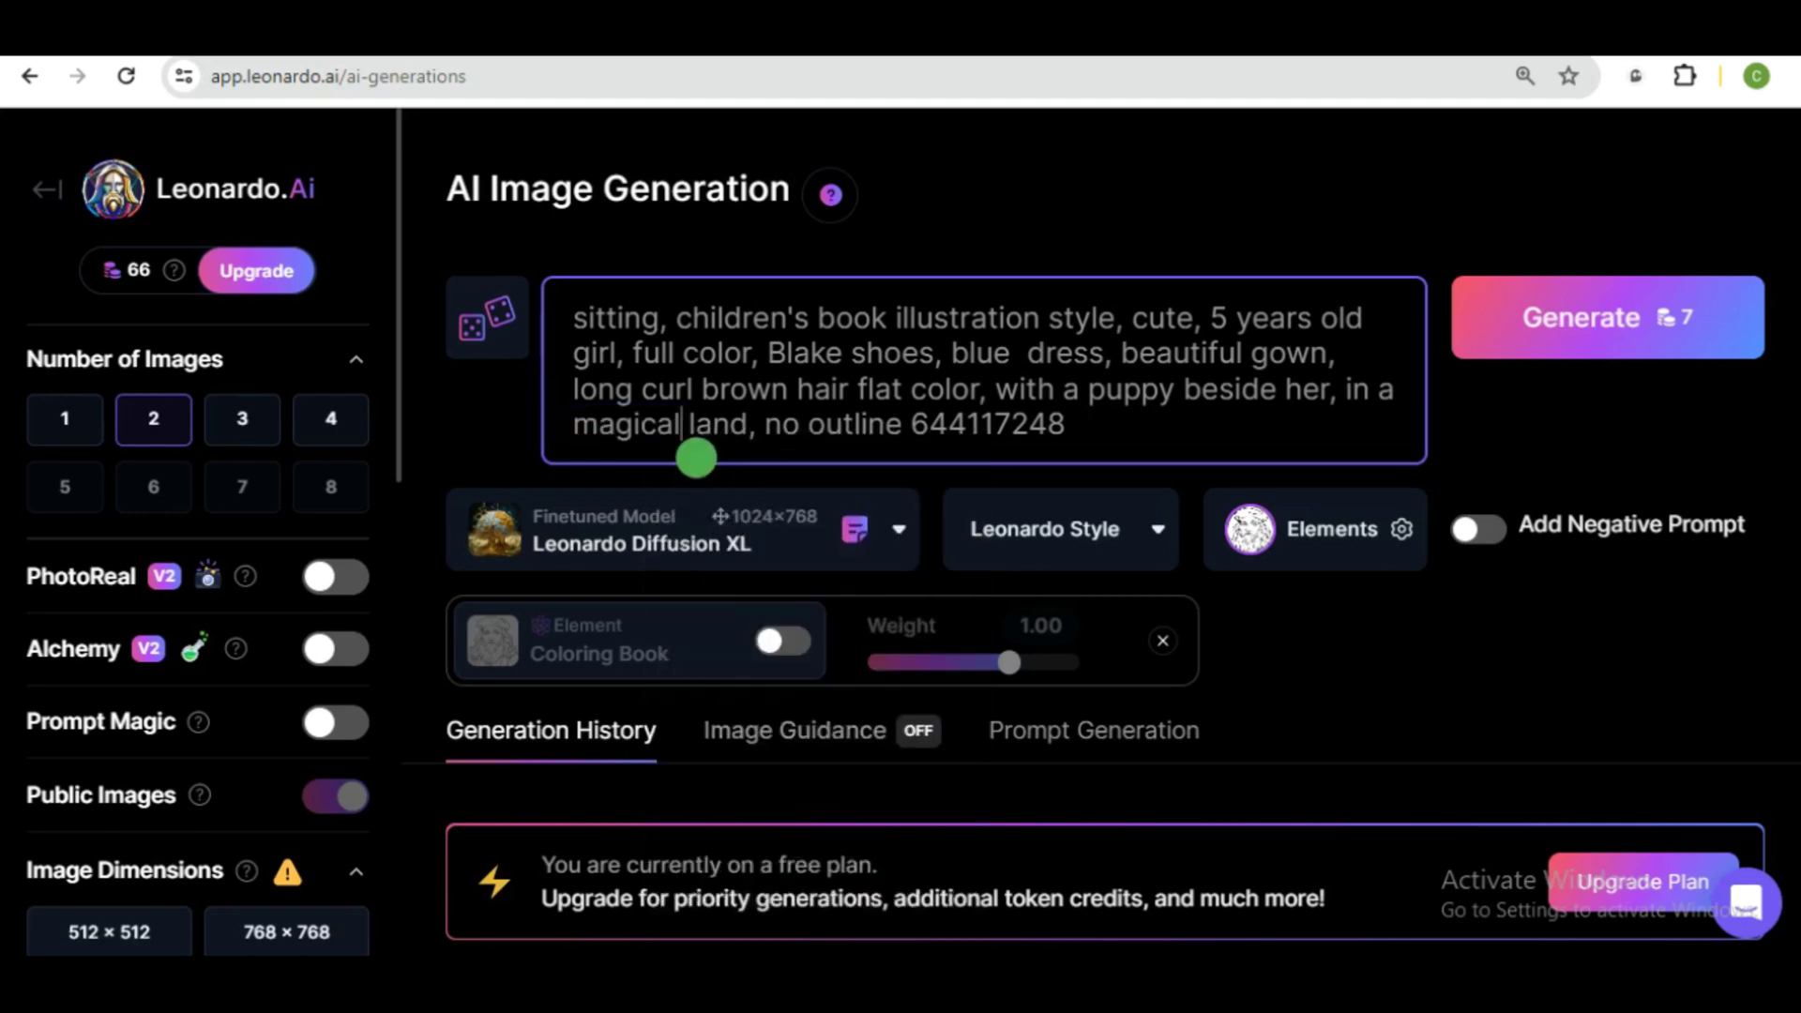
mouse_move(1606, 318)
click(1623, 308)
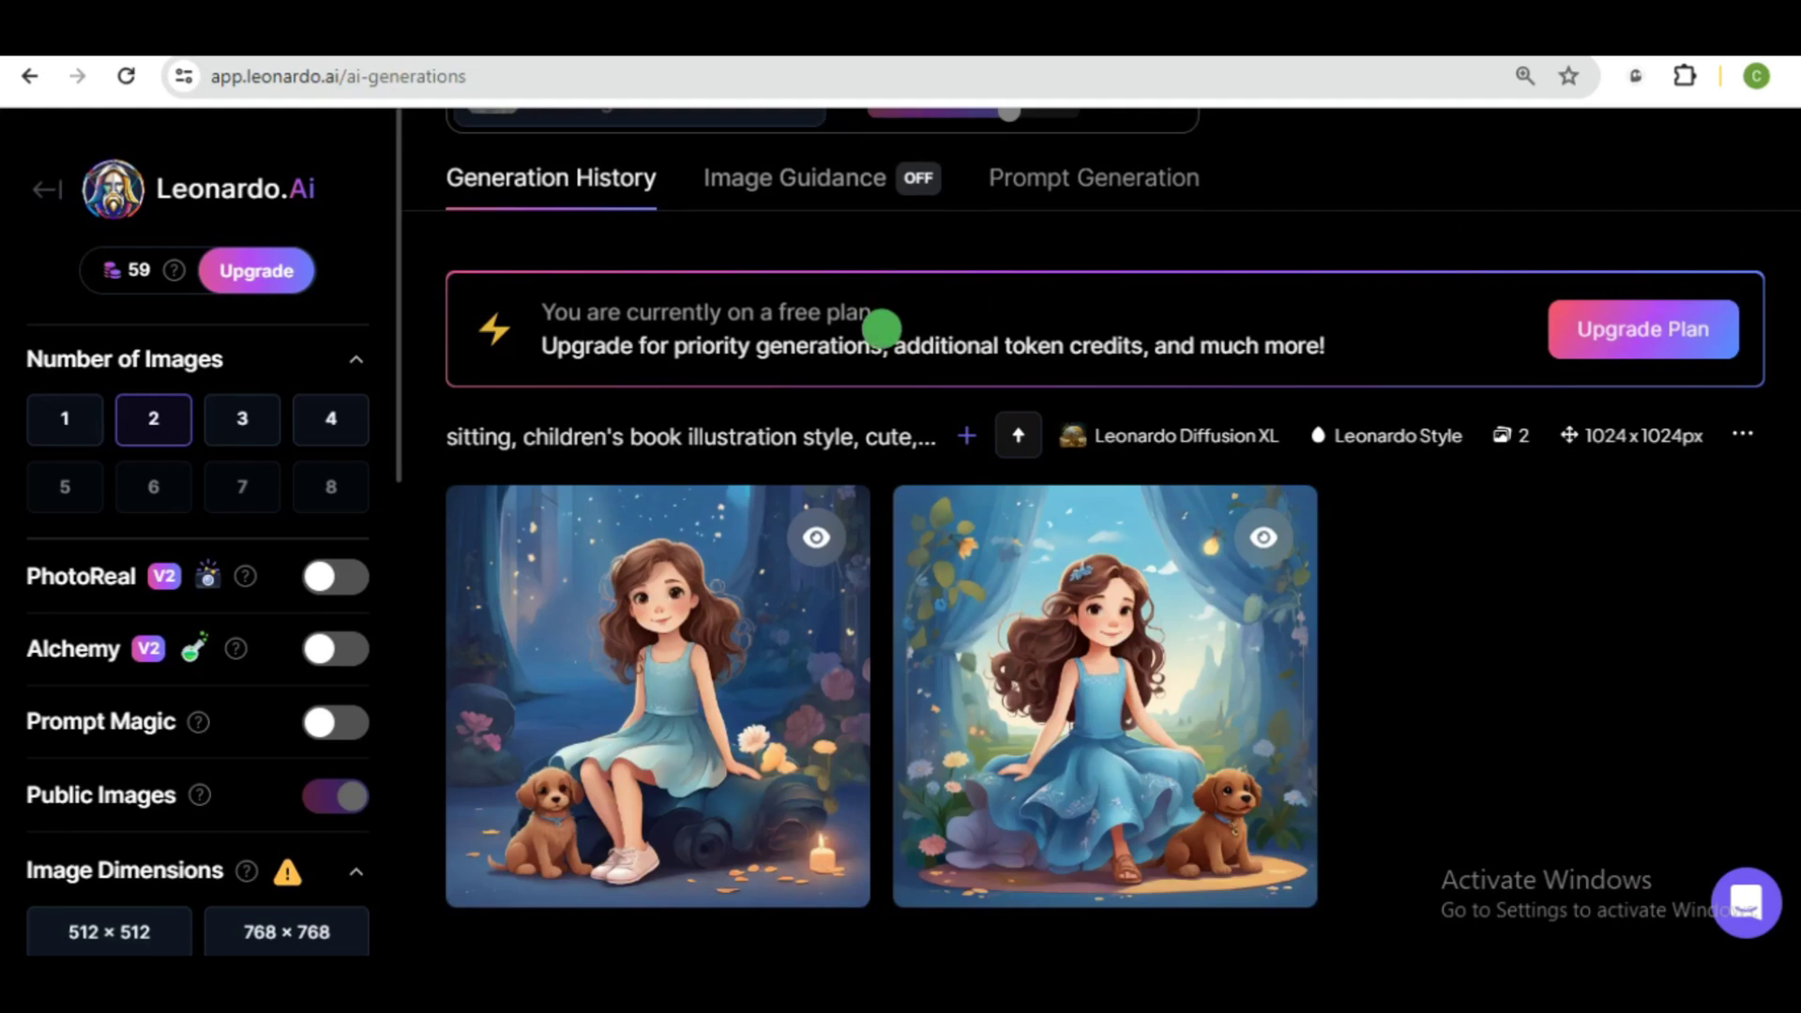
Step: Preview both magical-land images, the first at full size, then close the preview
mouse_move(658, 694)
click(711, 579)
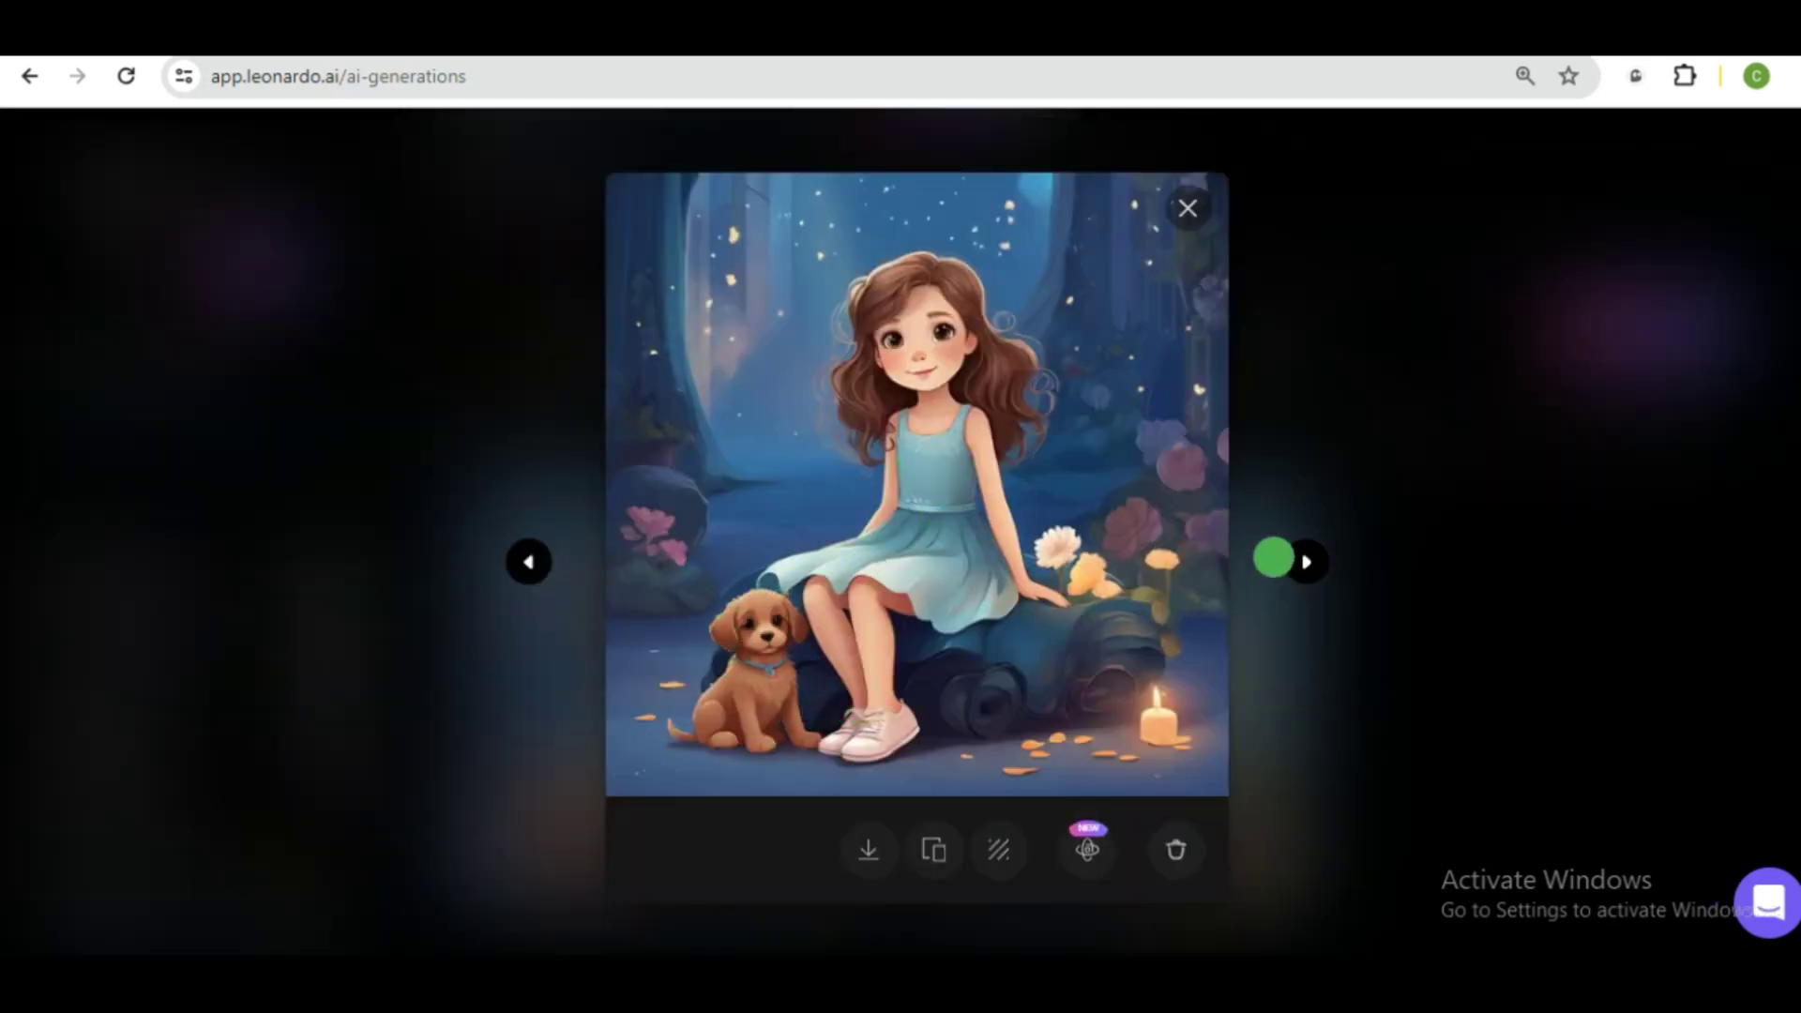
click(1062, 493)
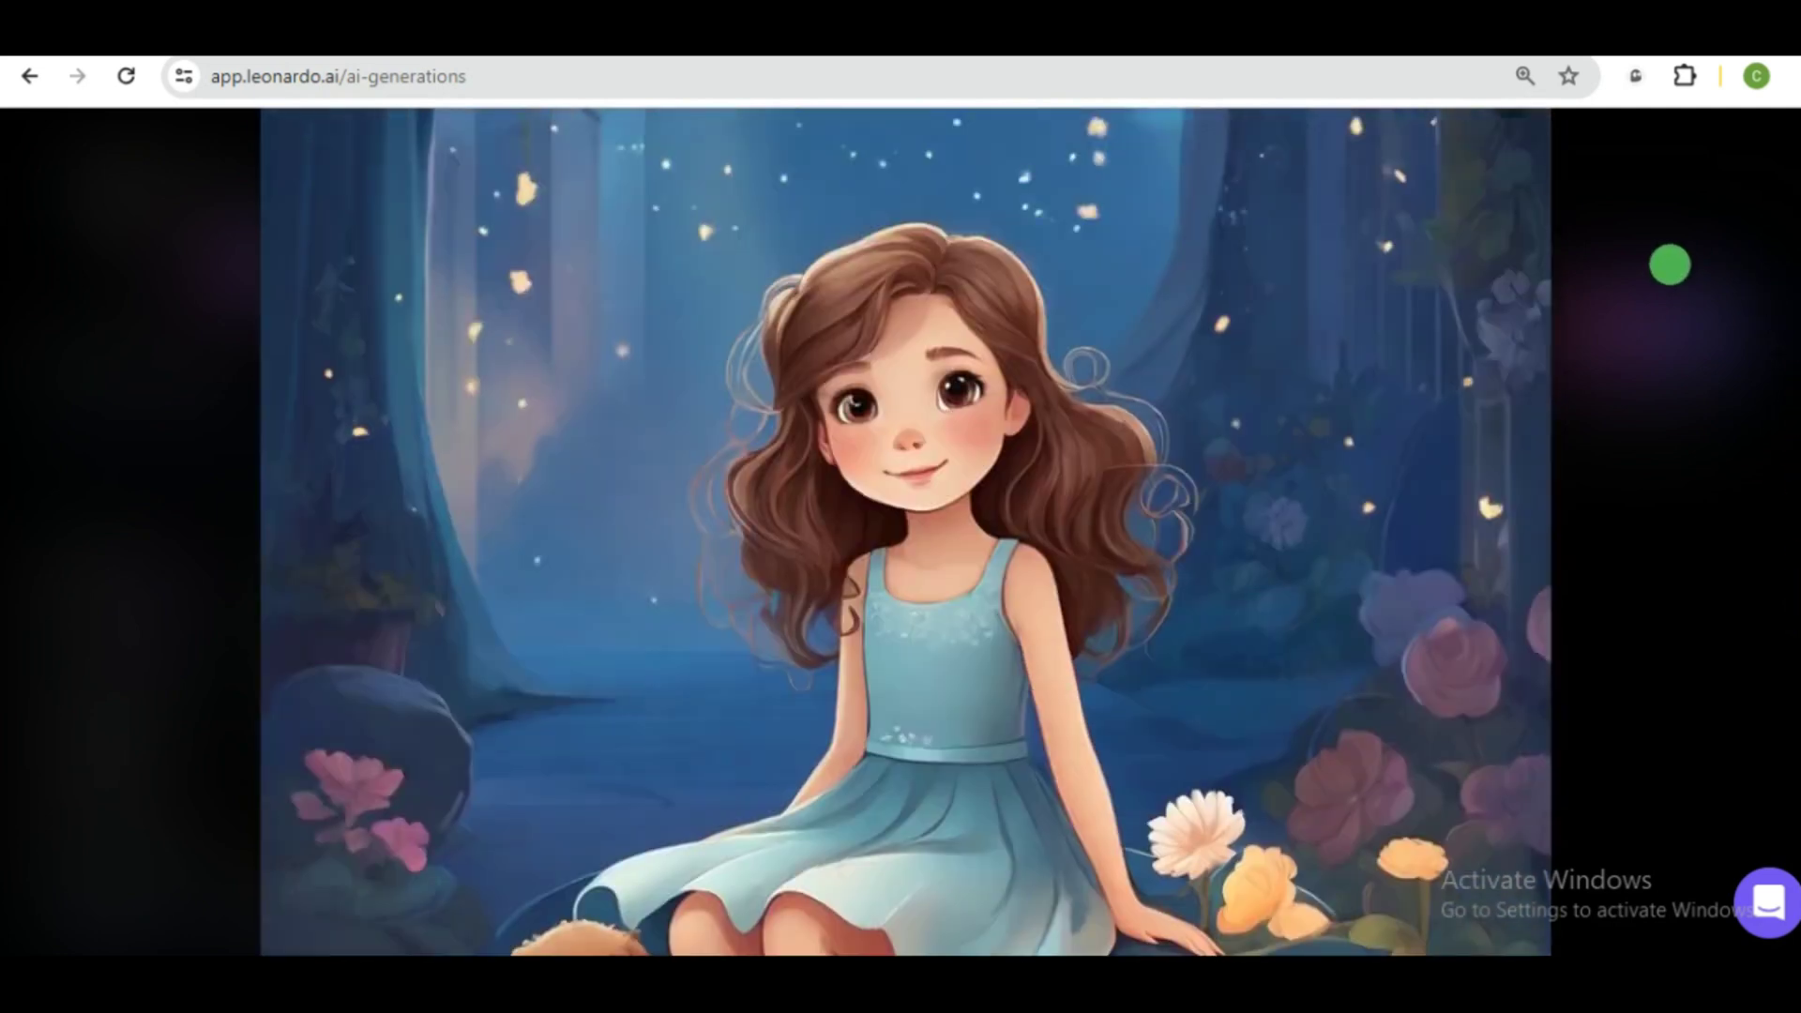
click(1669, 265)
mouse_move(1105, 696)
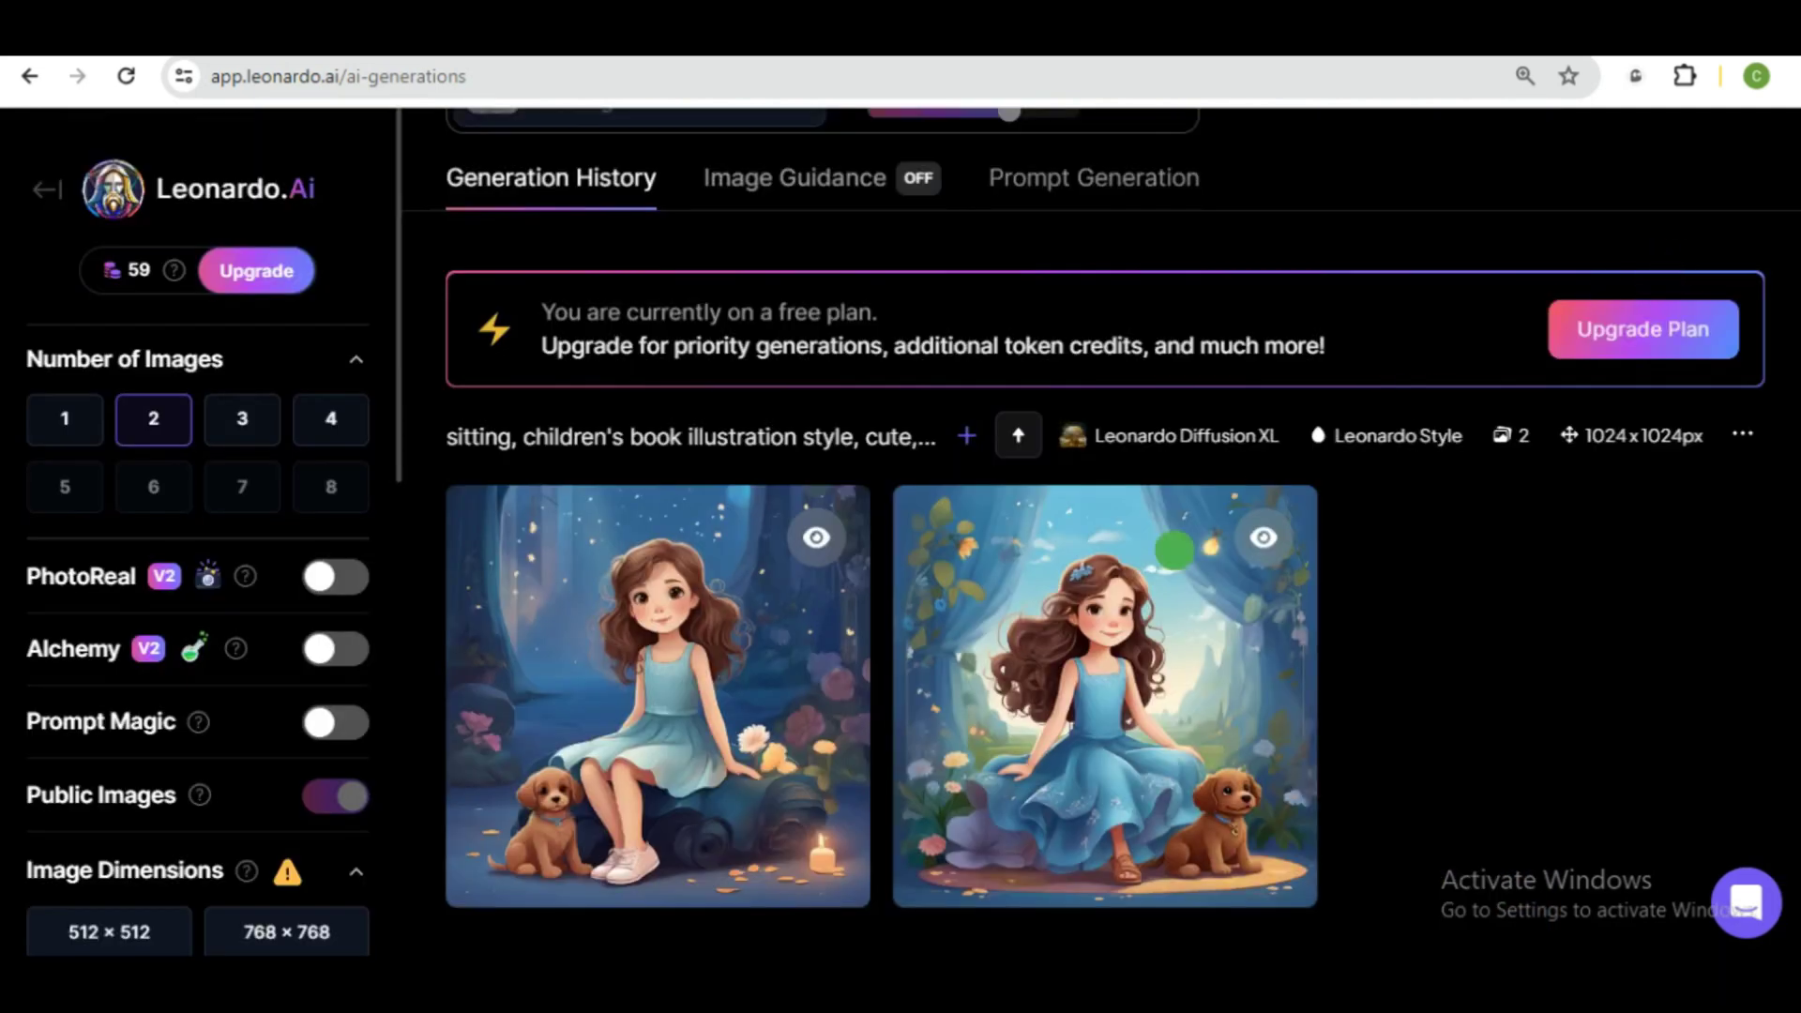
click(1126, 608)
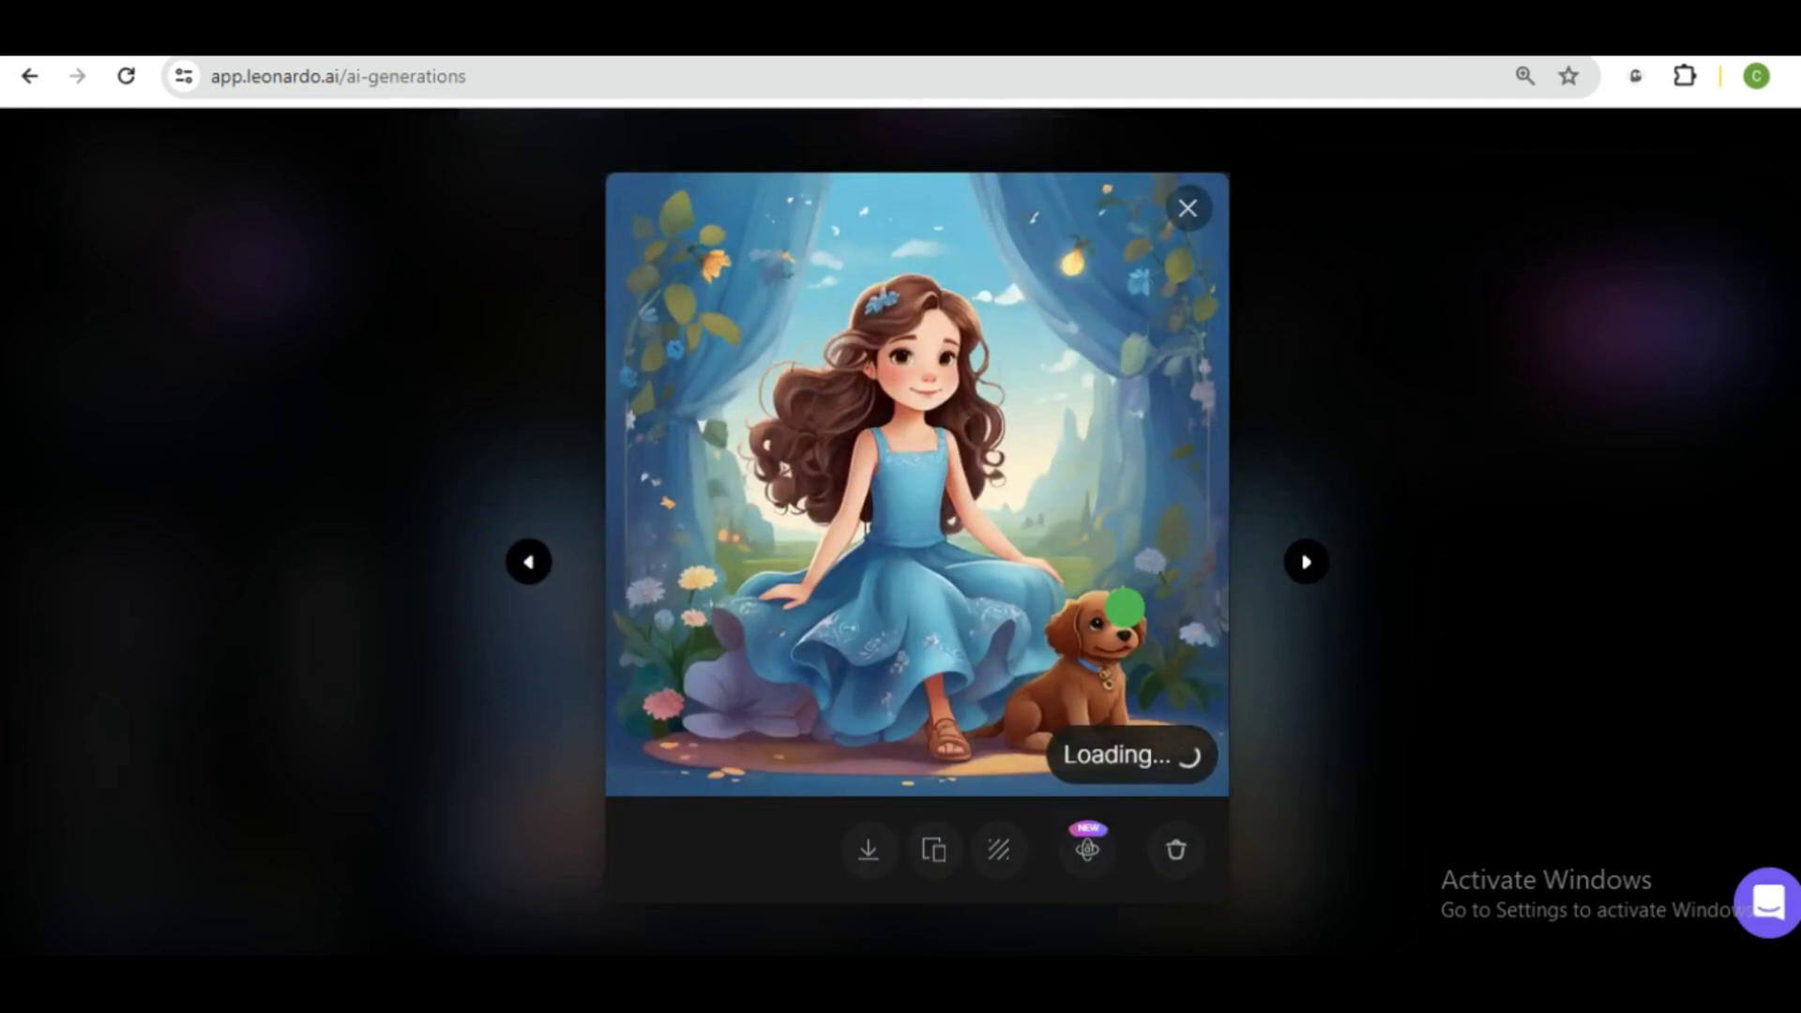
key(Escape)
scroll(1105, 534, up, 4)
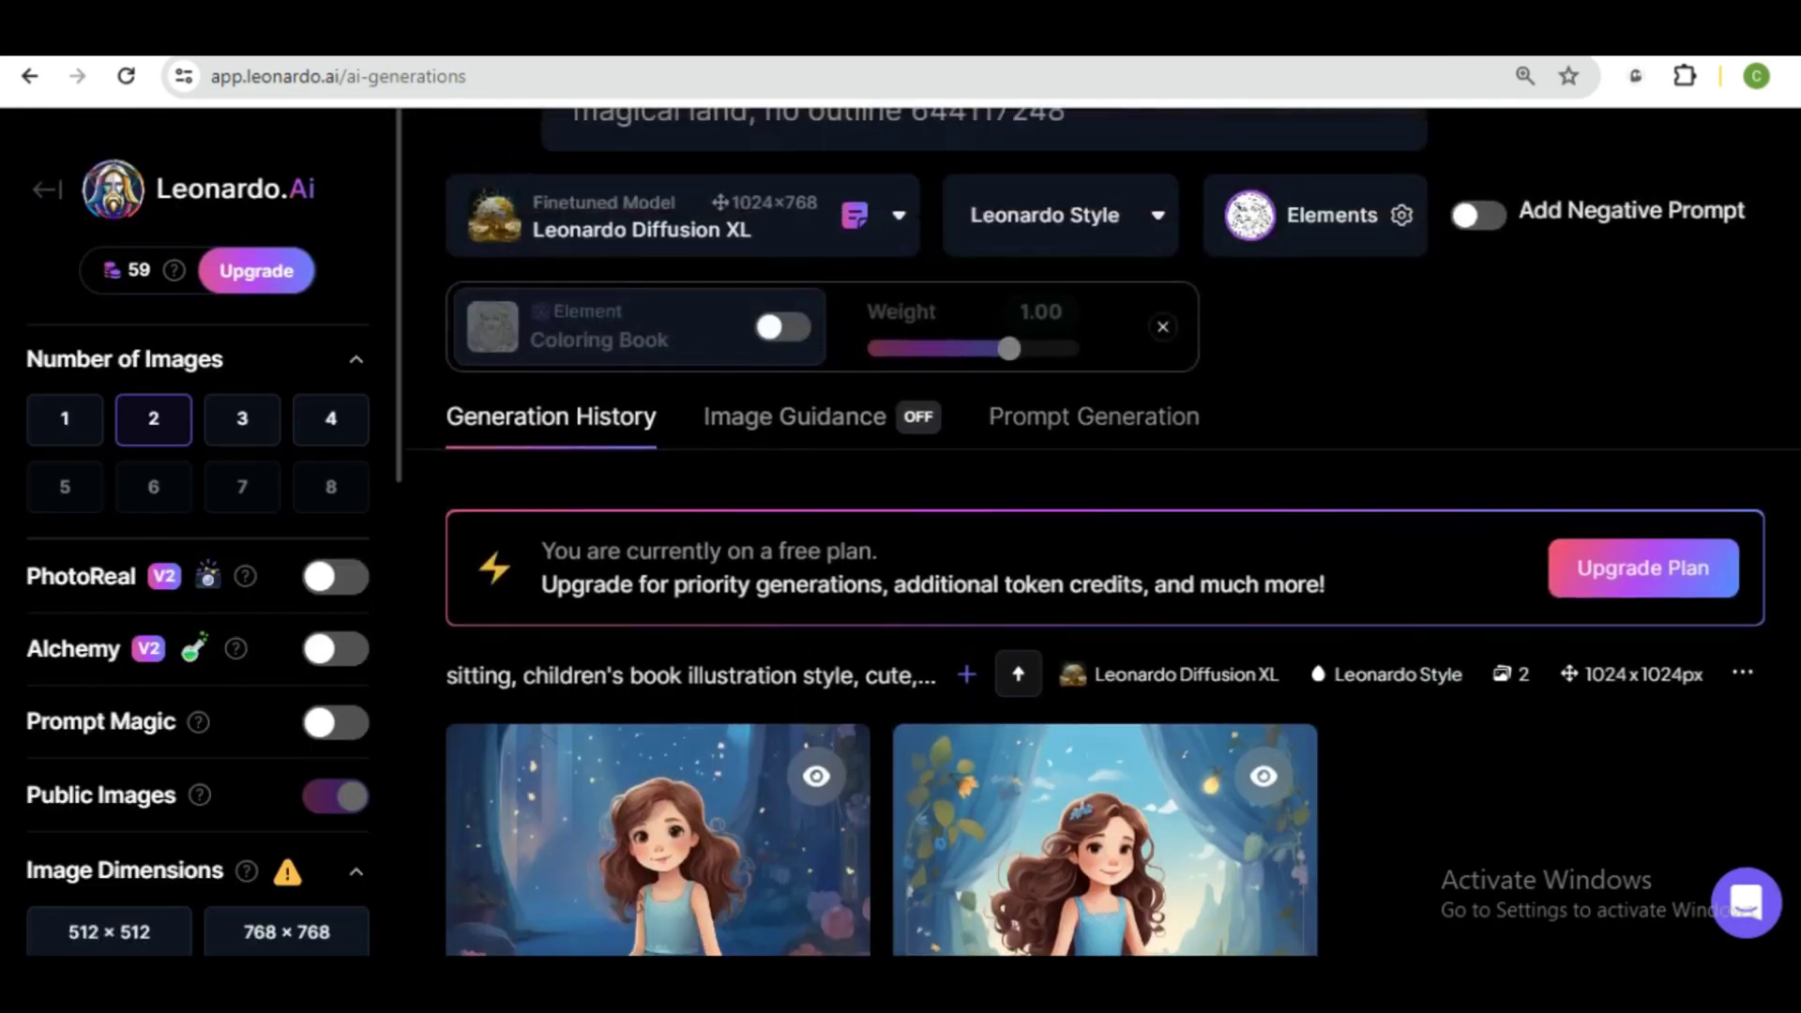
scroll(1104, 534, down, 2)
scroll(1105, 535, up, 2)
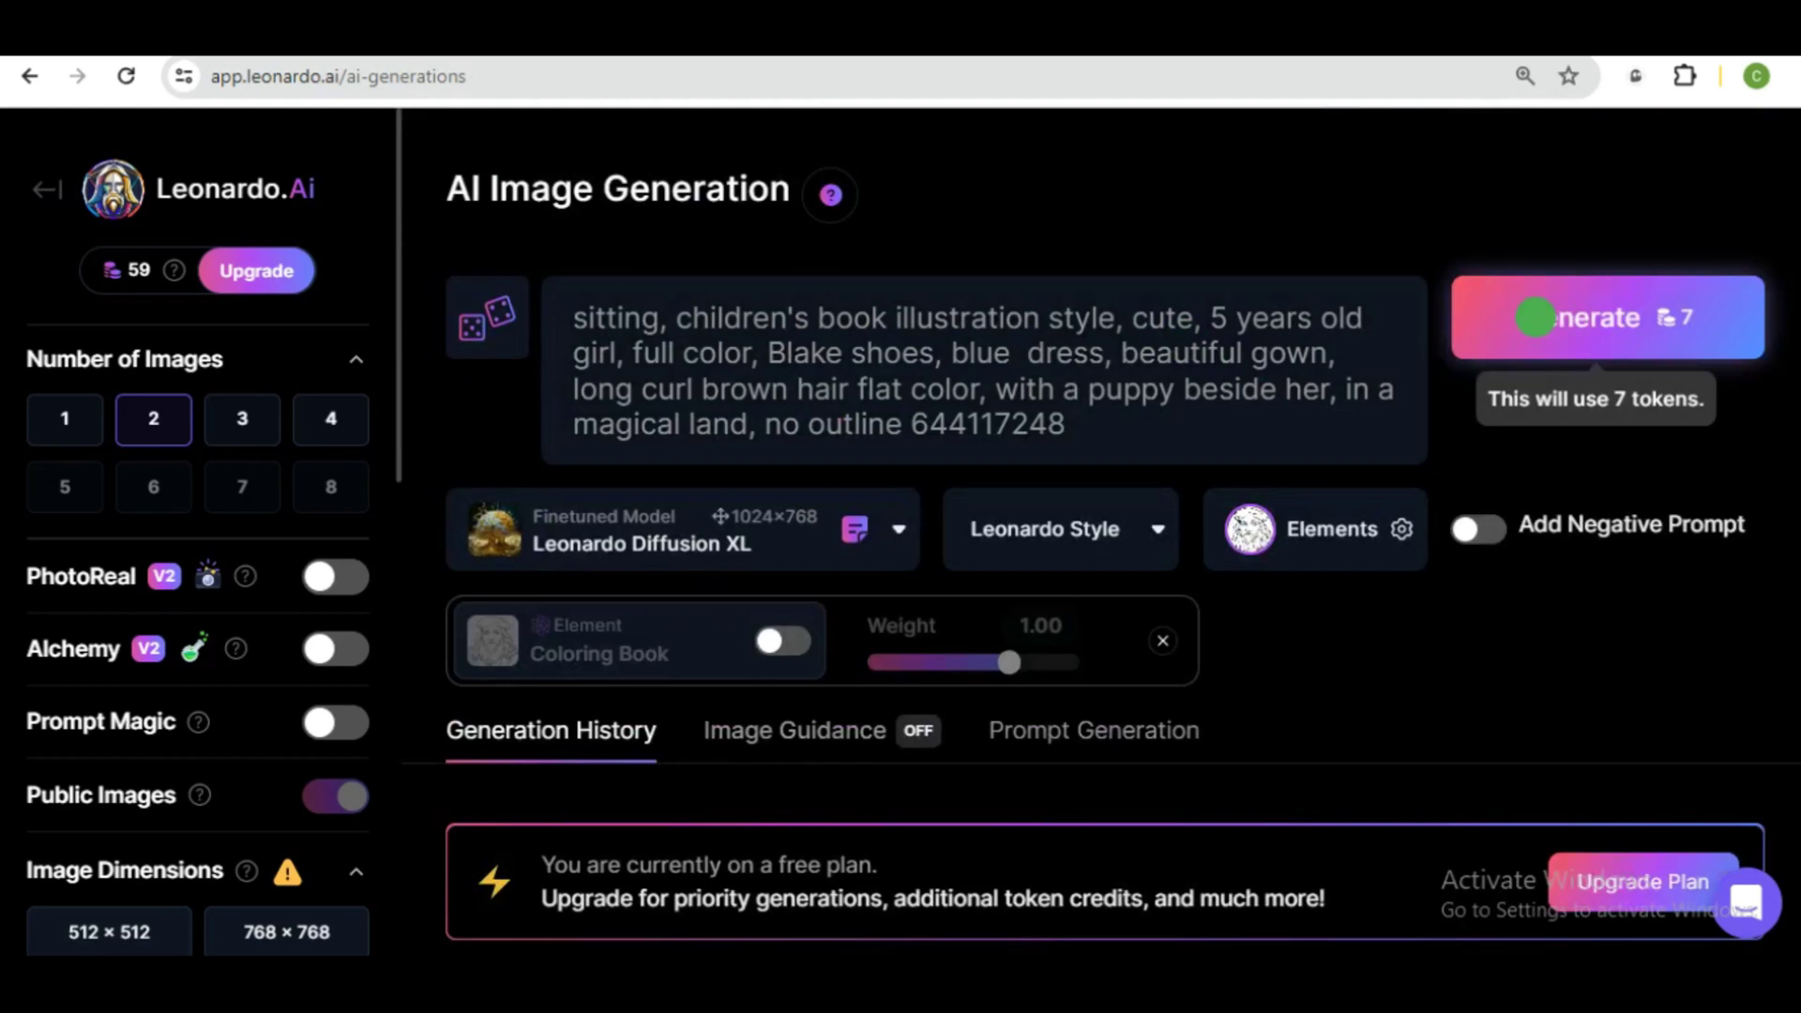
Step: Generate a second magical-land pair and browse both results in the viewer
click(1535, 317)
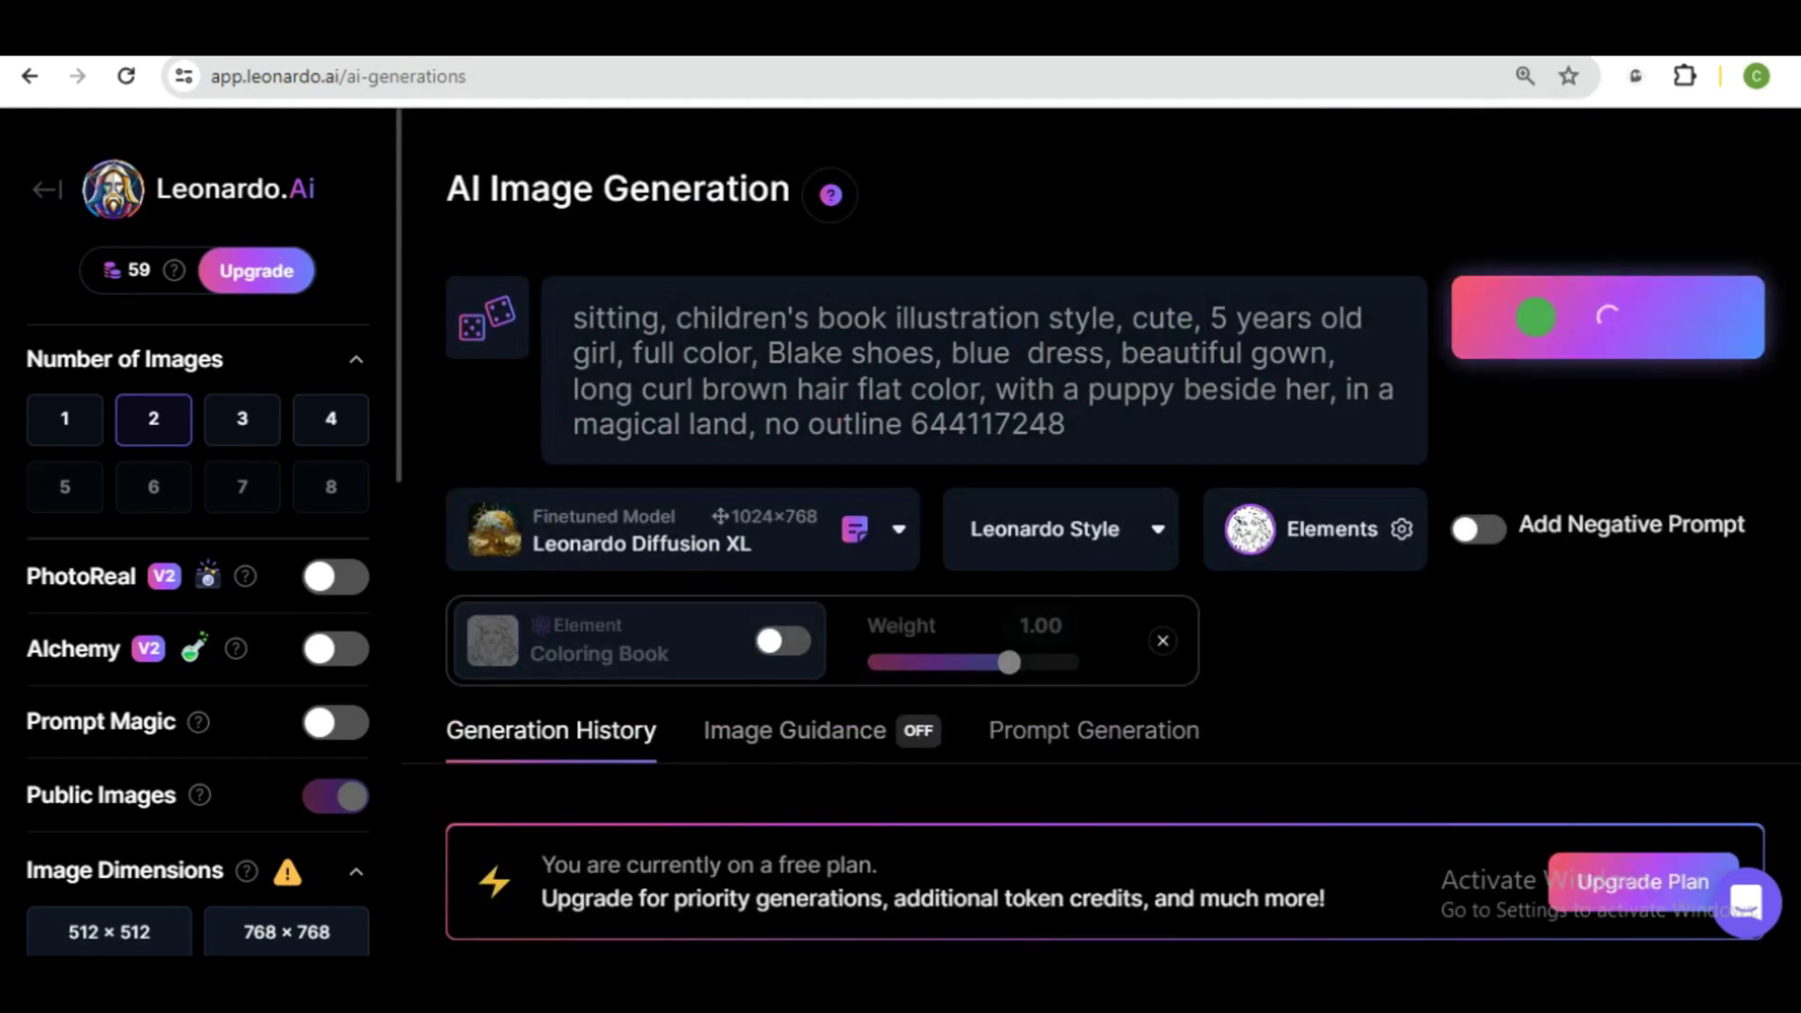
scroll(704, 502, down, 5)
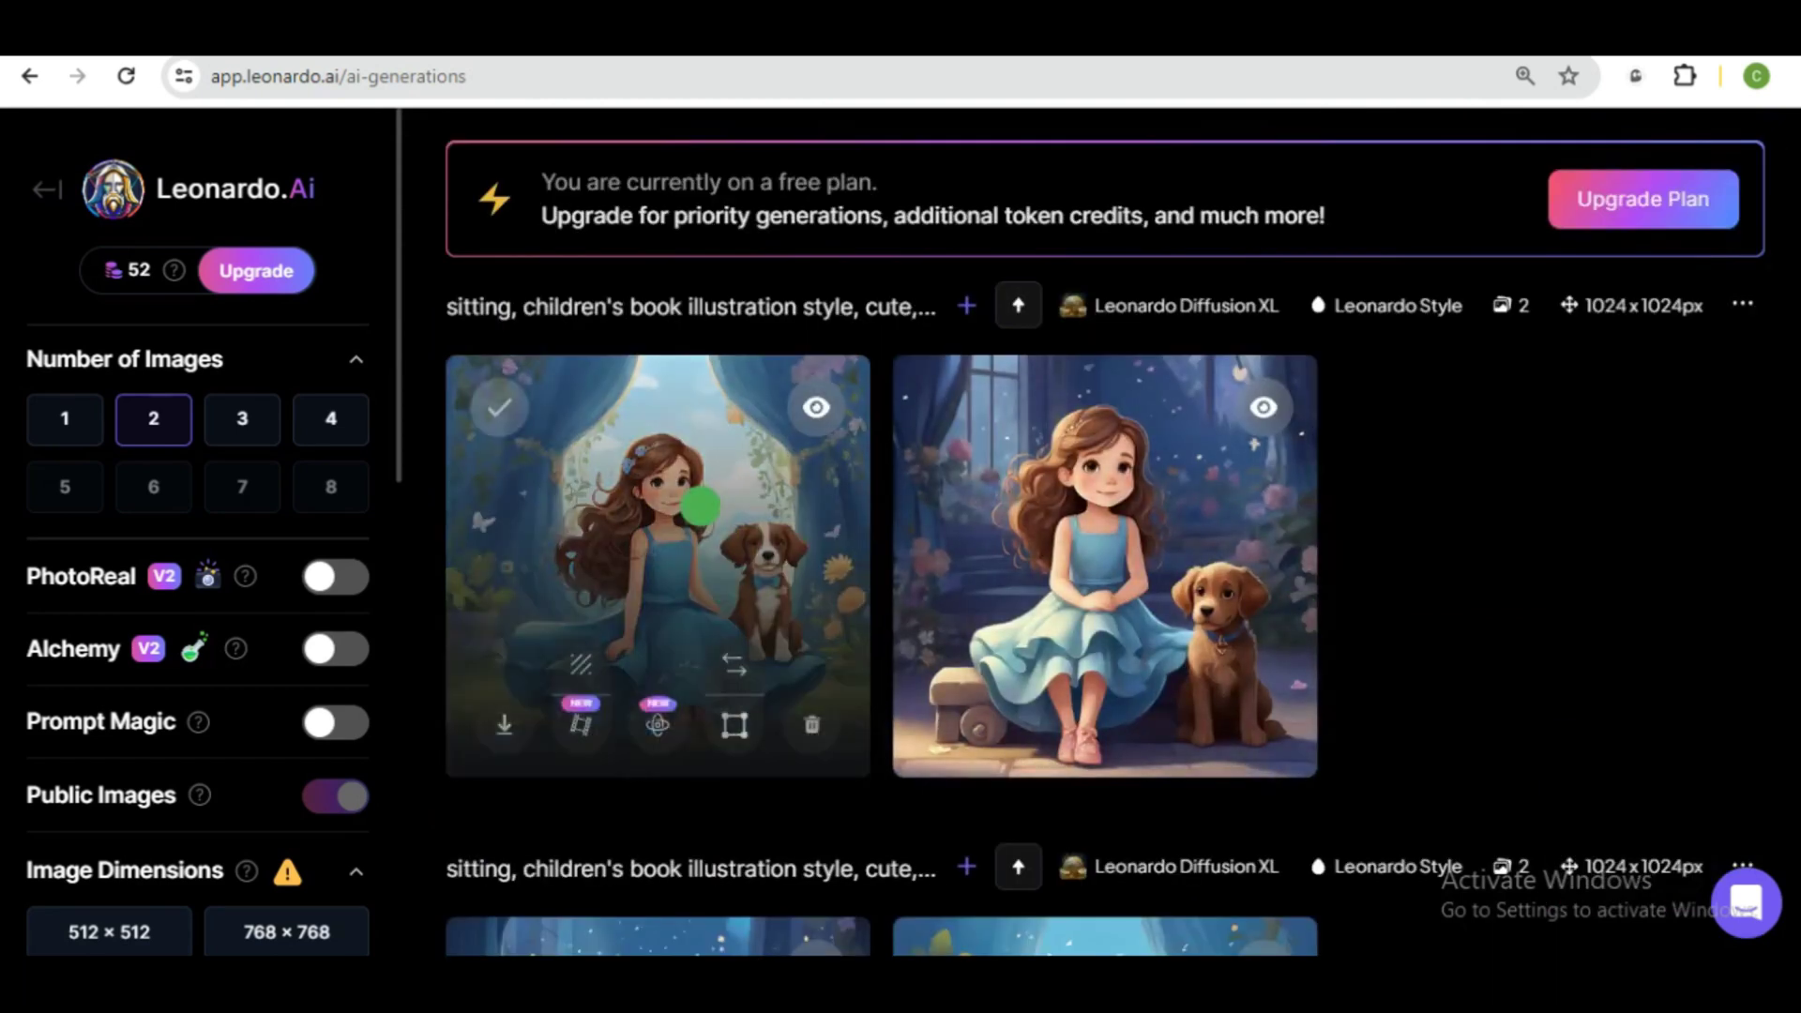
click(703, 503)
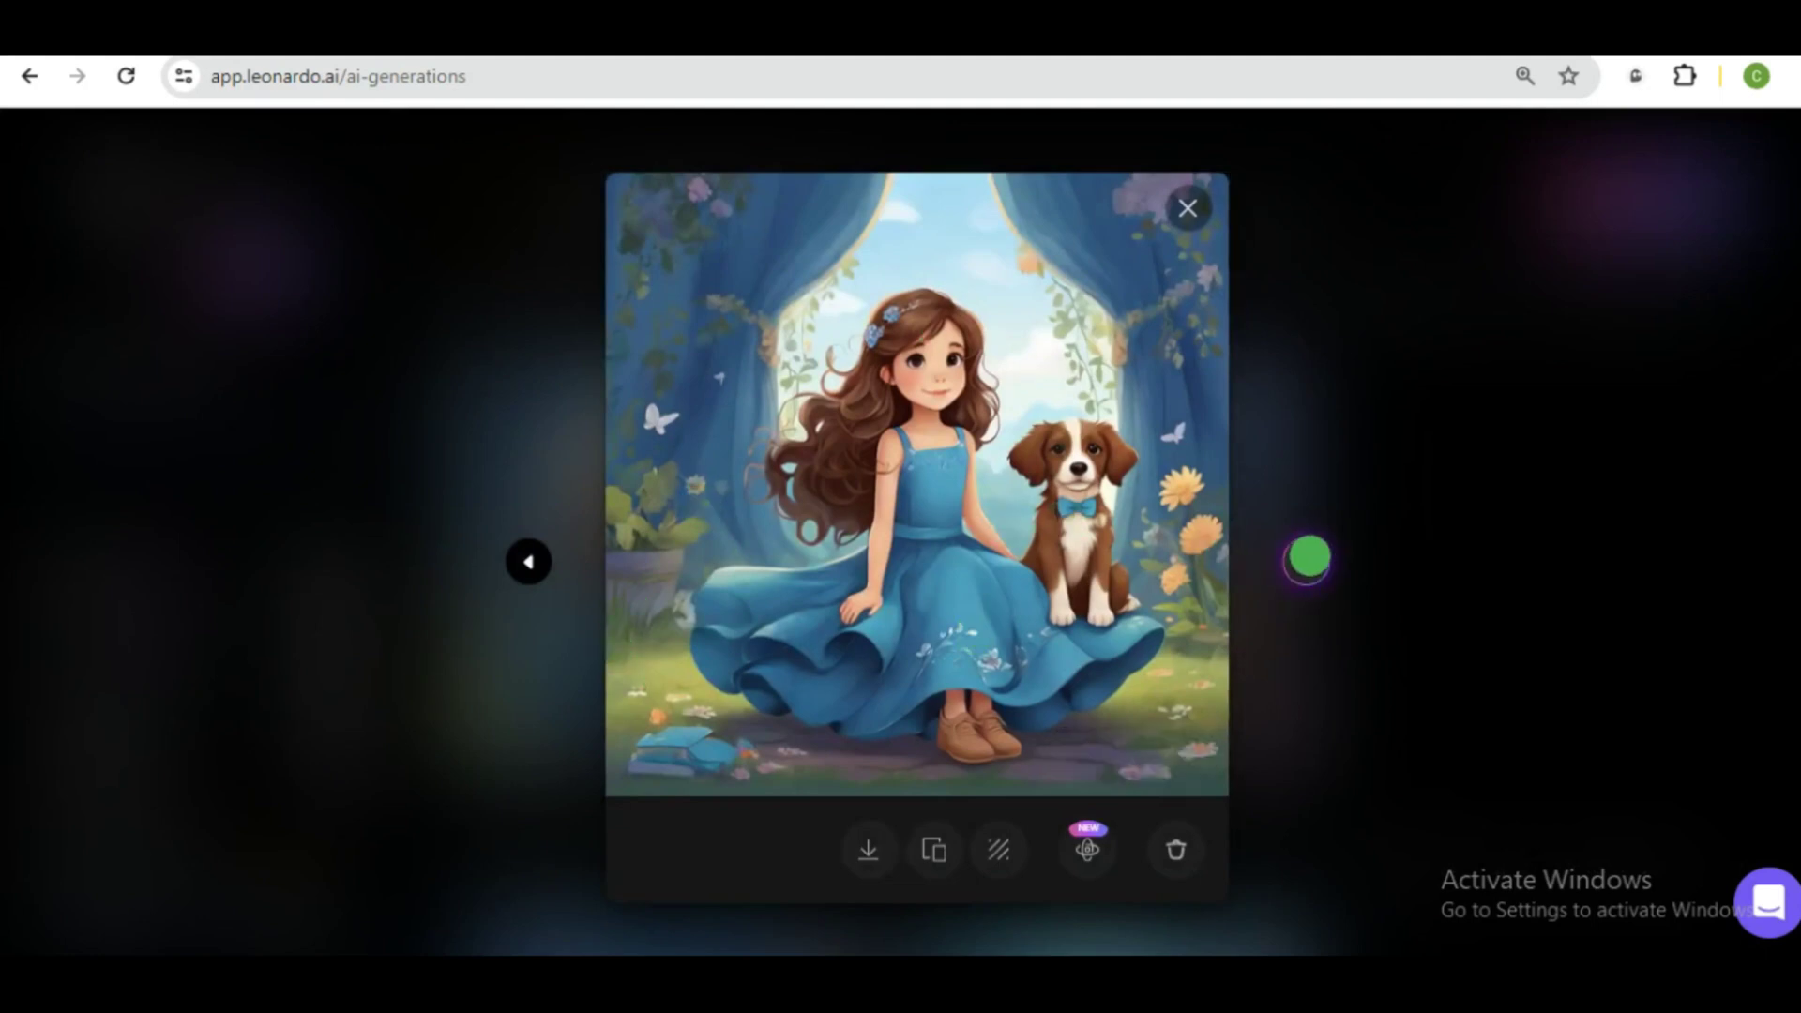
click(1306, 558)
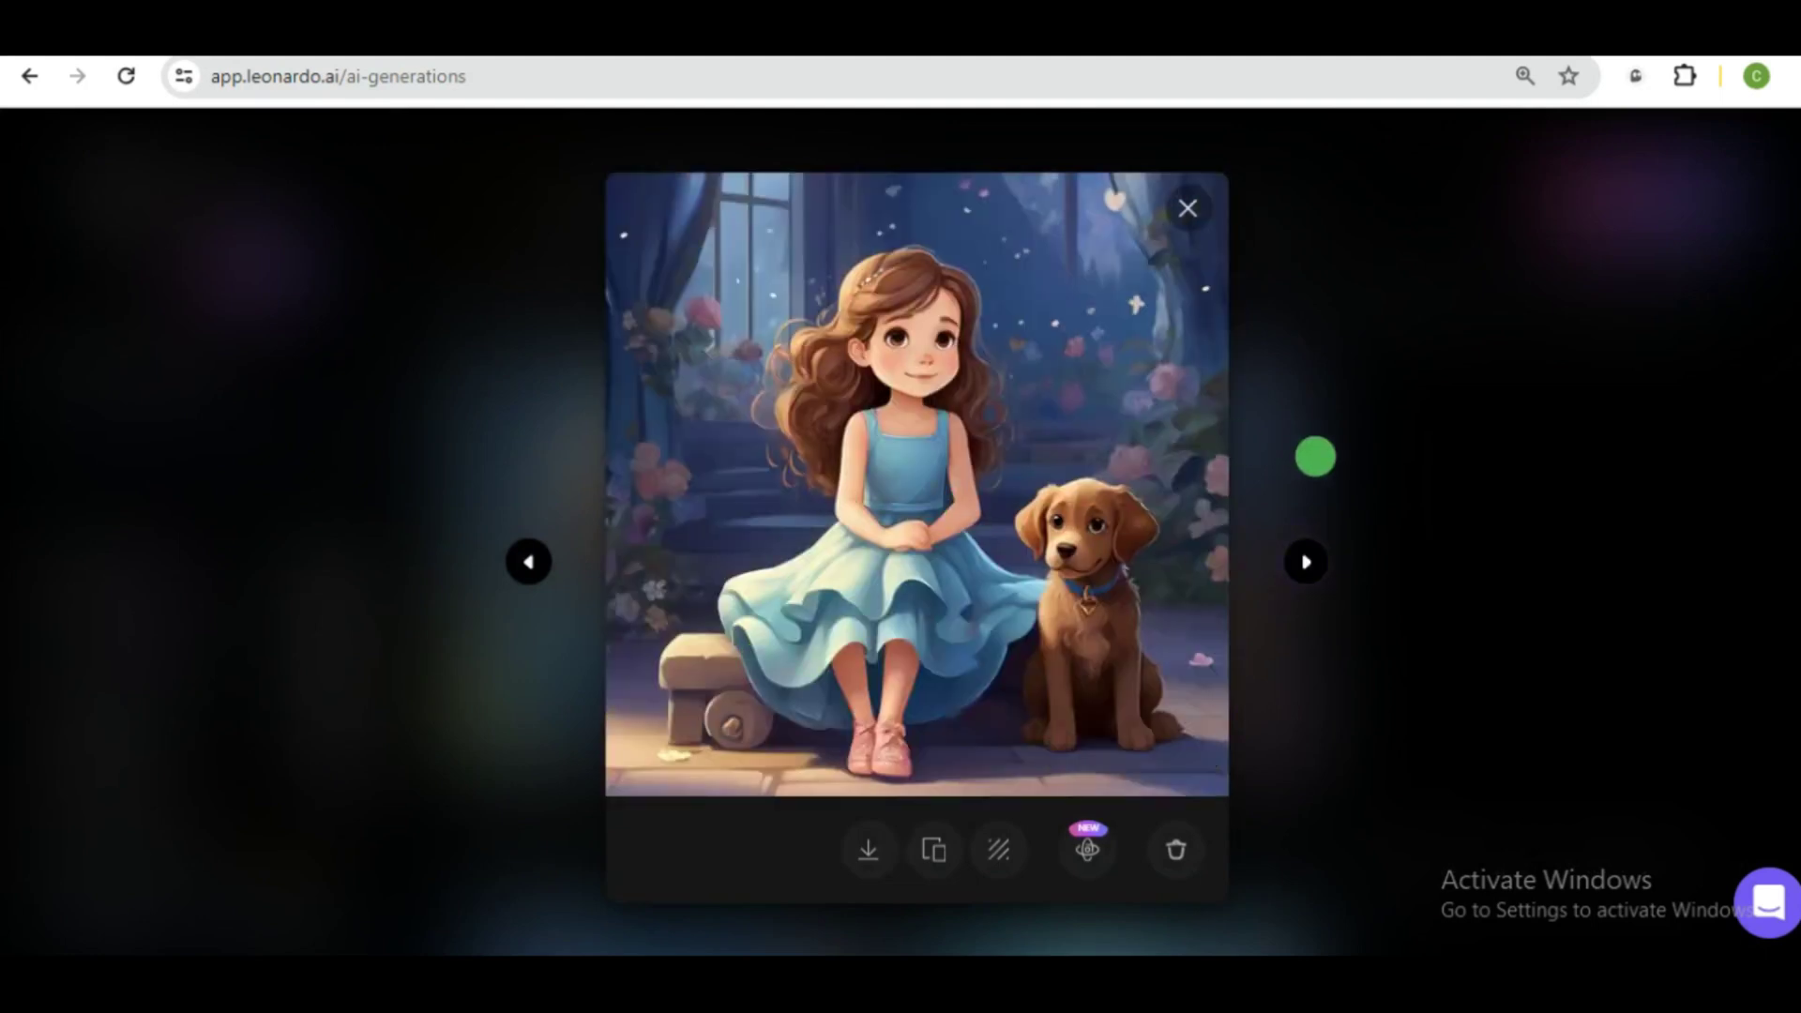
click(1447, 428)
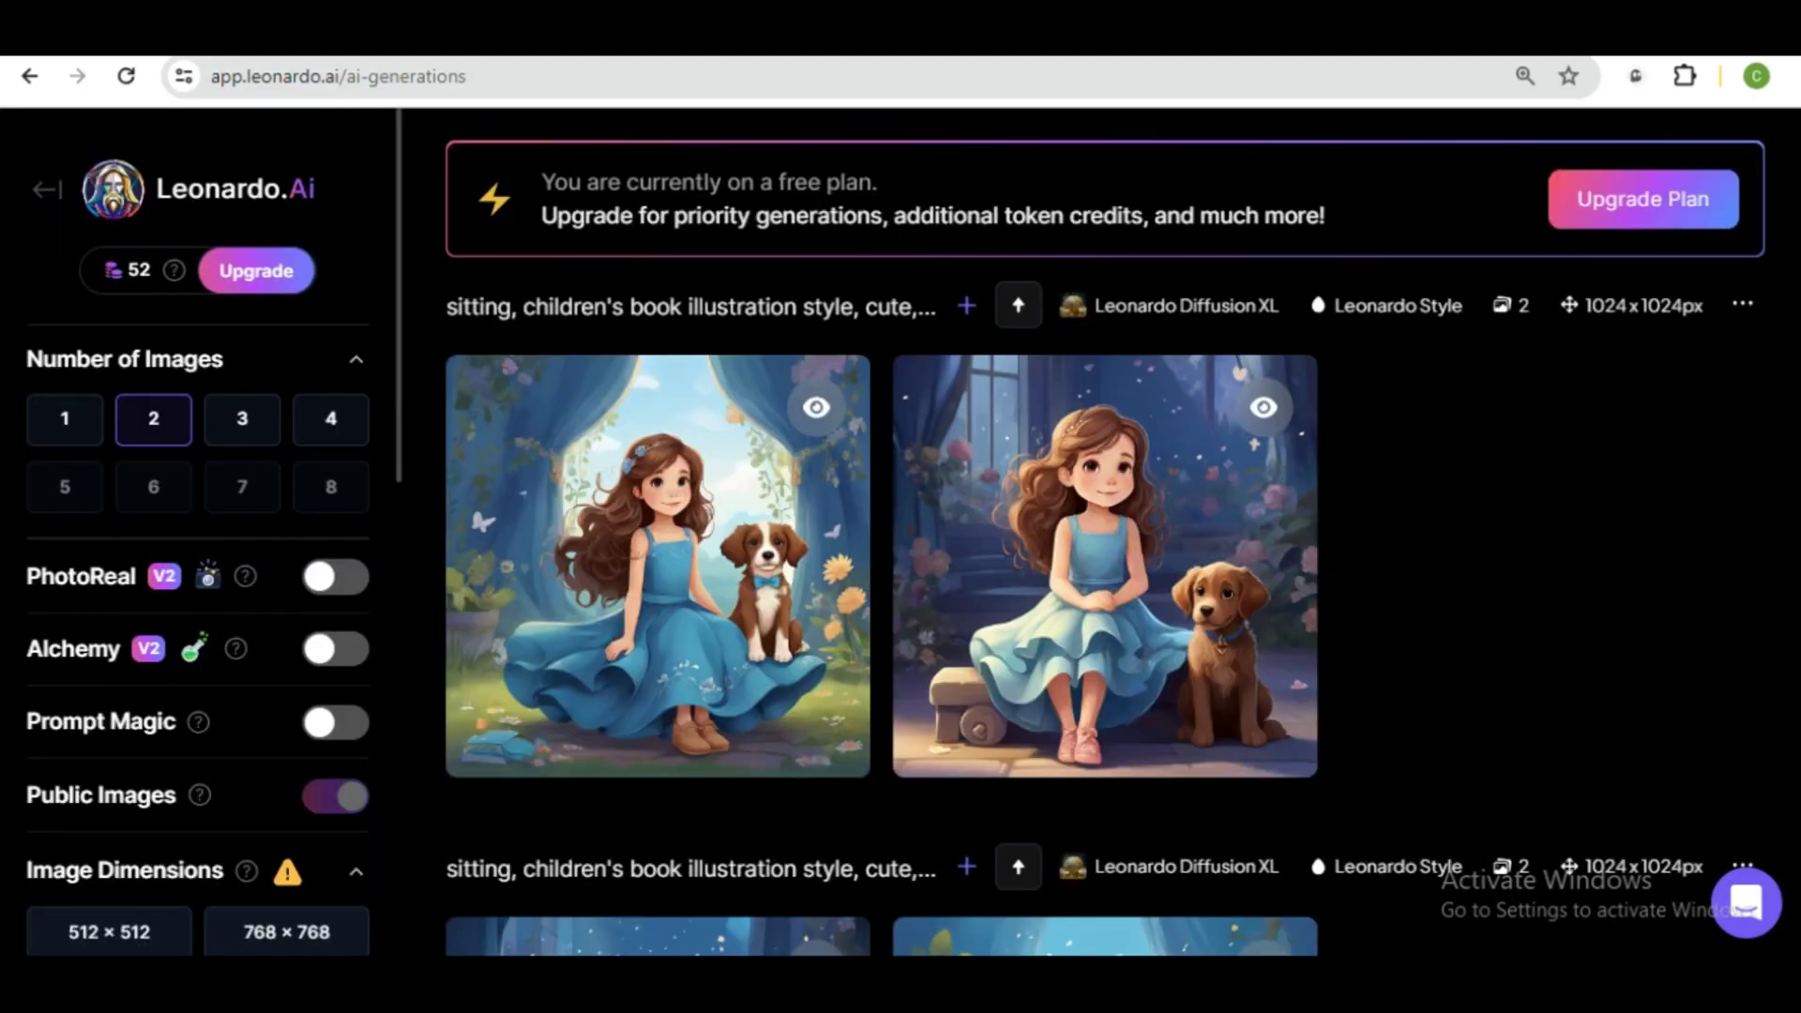
scroll(1798, 251, down, 1)
scroll(1798, 298, down, 2)
scroll(1797, 299, down, 3)
scroll(1797, 352, down, 2)
scroll(1798, 394, down, 1)
scroll(1797, 441, down, 2)
scroll(1798, 442, down, 1)
scroll(1799, 479, down, 4)
scroll(1798, 534, down, 1)
scroll(1799, 591, down, 3)
scroll(1798, 619, down, 2)
scroll(1799, 676, down, 2)
scroll(1797, 732, down, 3)
scroll(1794, 788, down, 4)
scroll(1790, 831, down, 3)
scroll(1789, 887, down, 2)
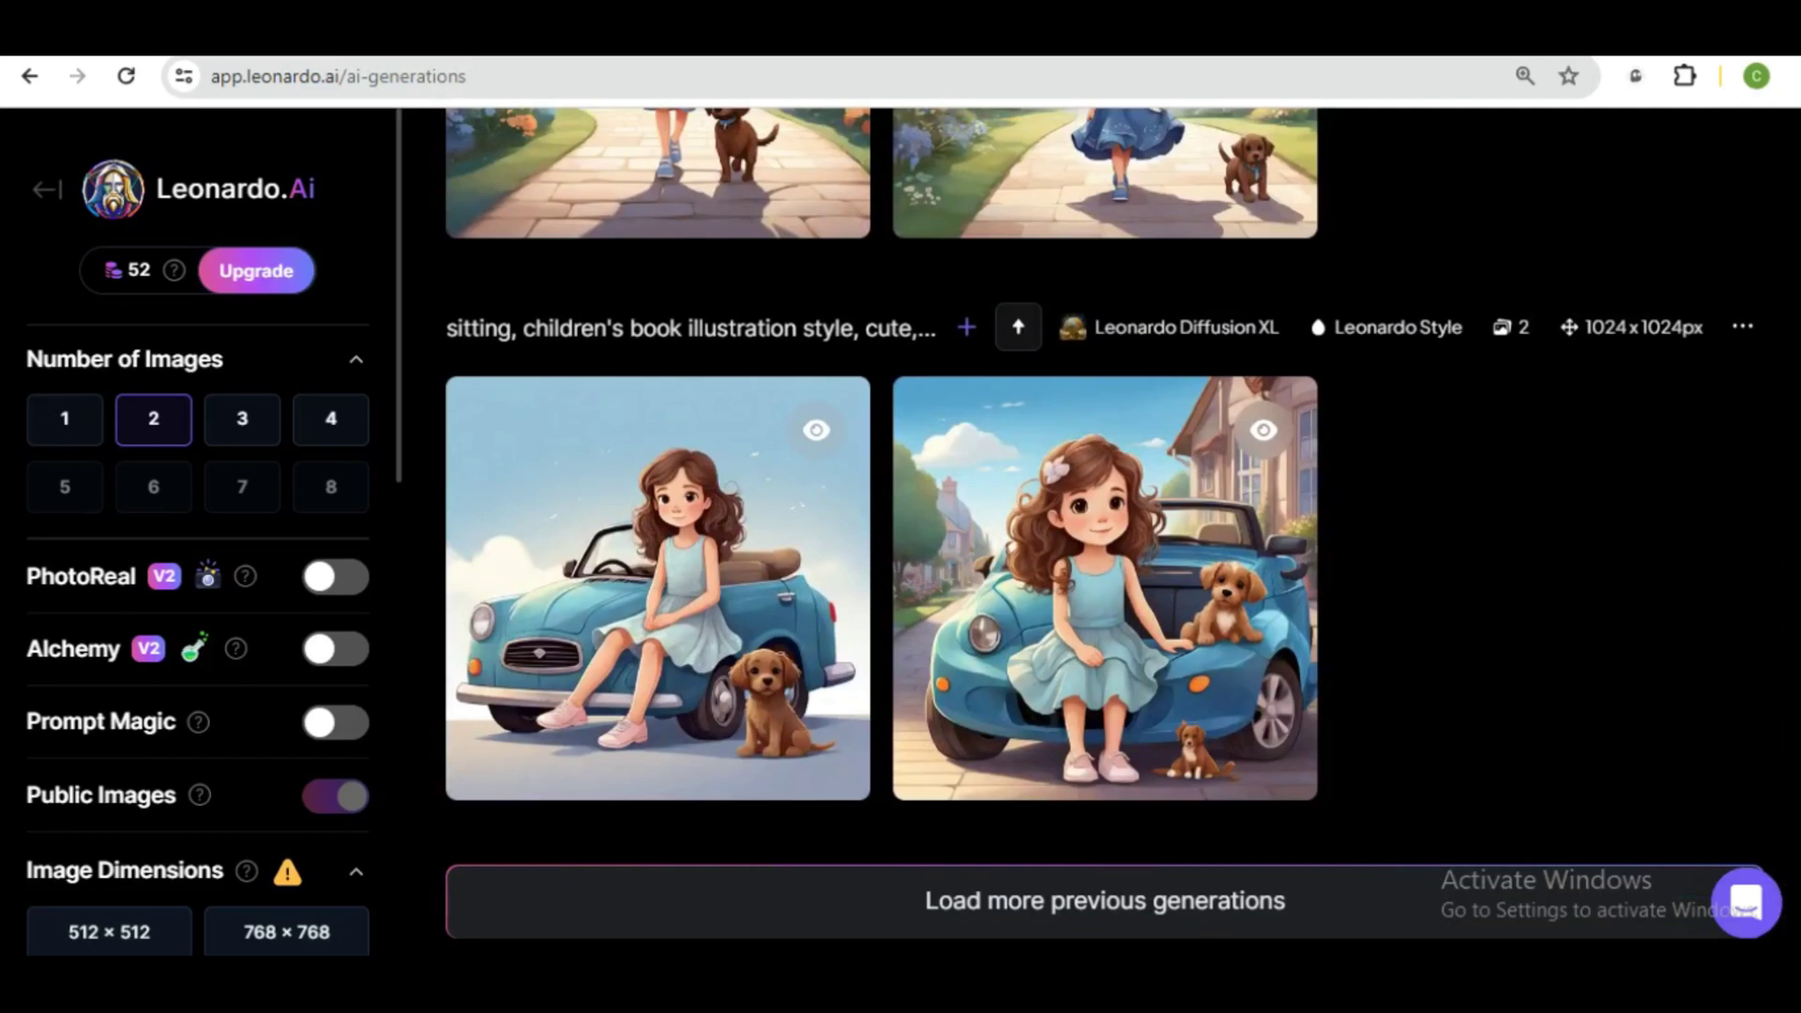